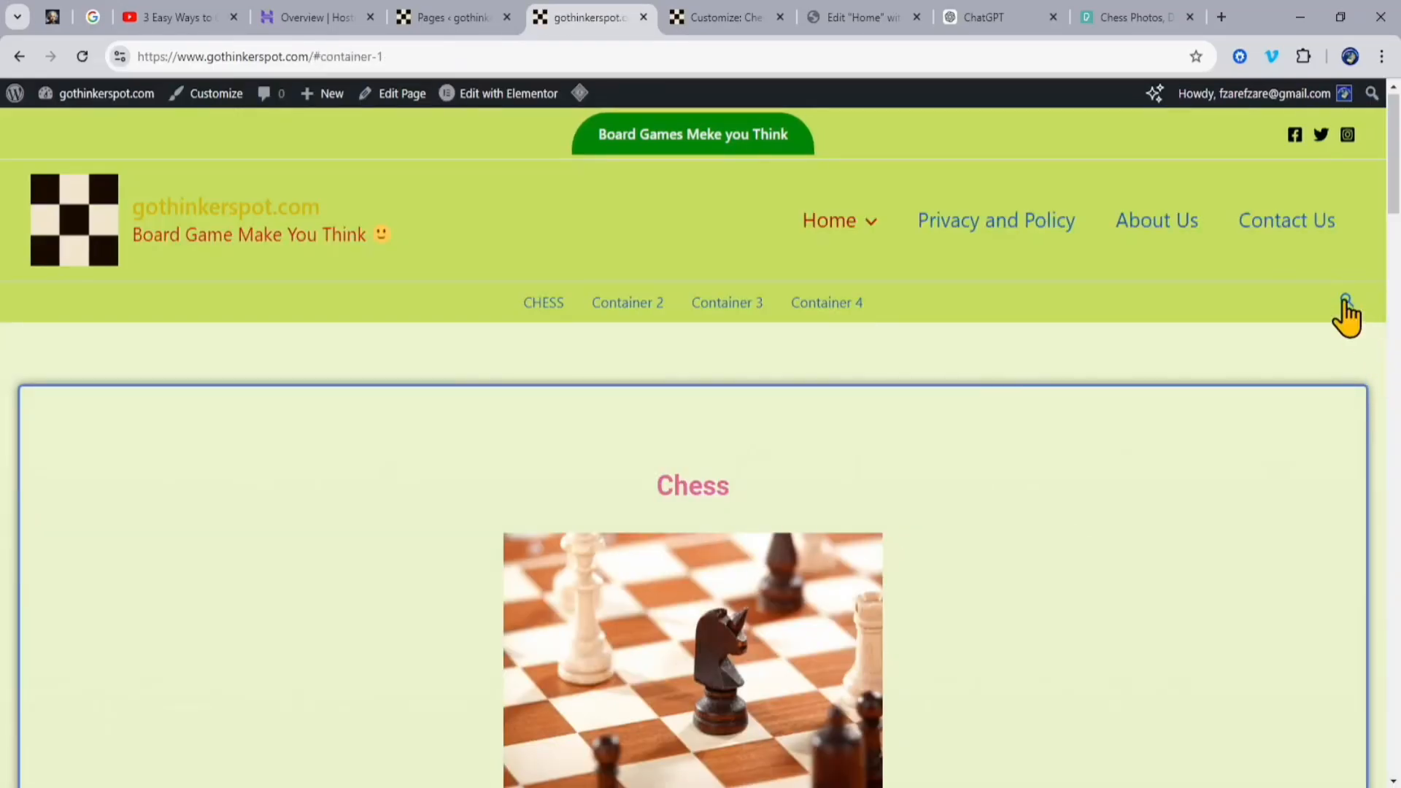
Step: Search the website for "chess" and open the full search results page
{"action": "left_click", "coordinate": [1345, 301]}
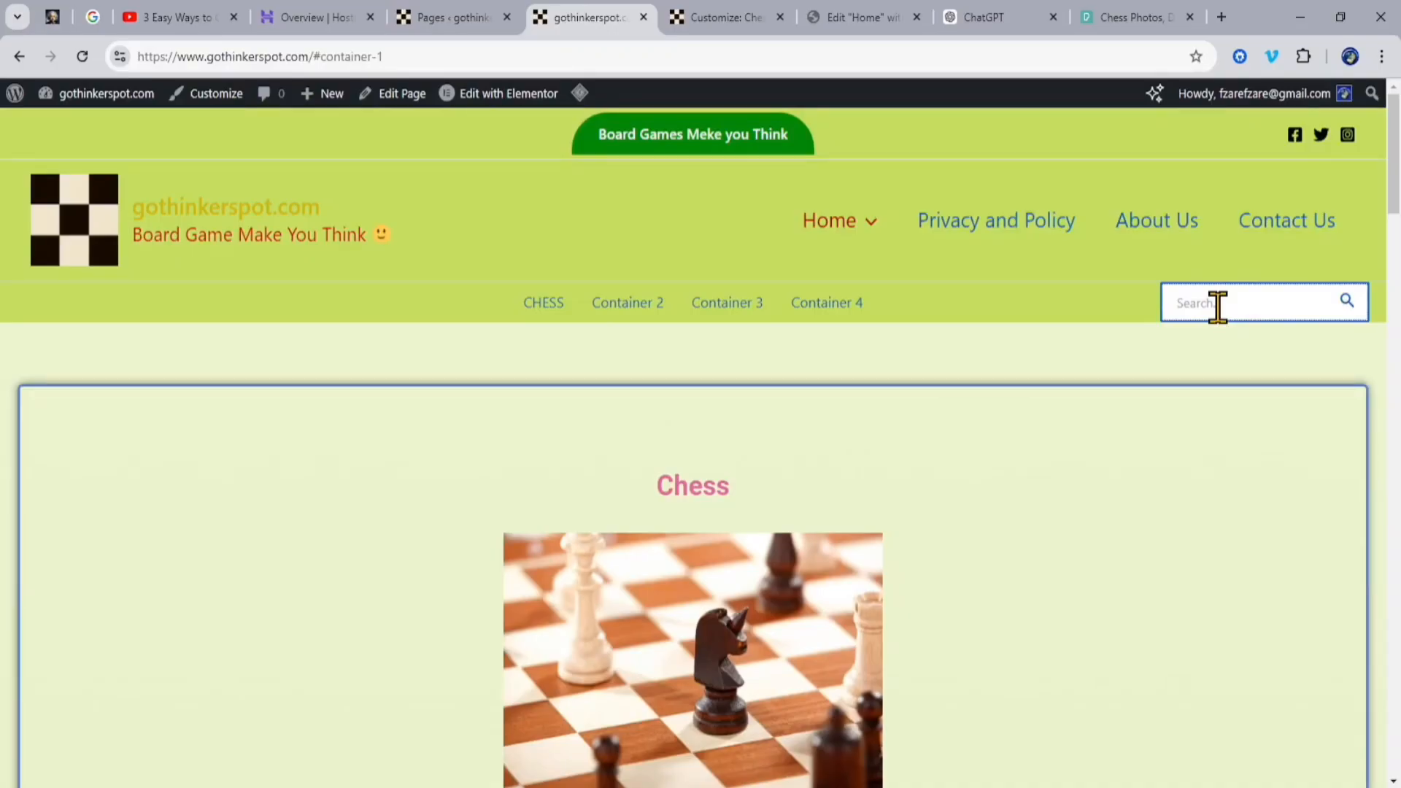
{"action": "type", "text": "chess"}
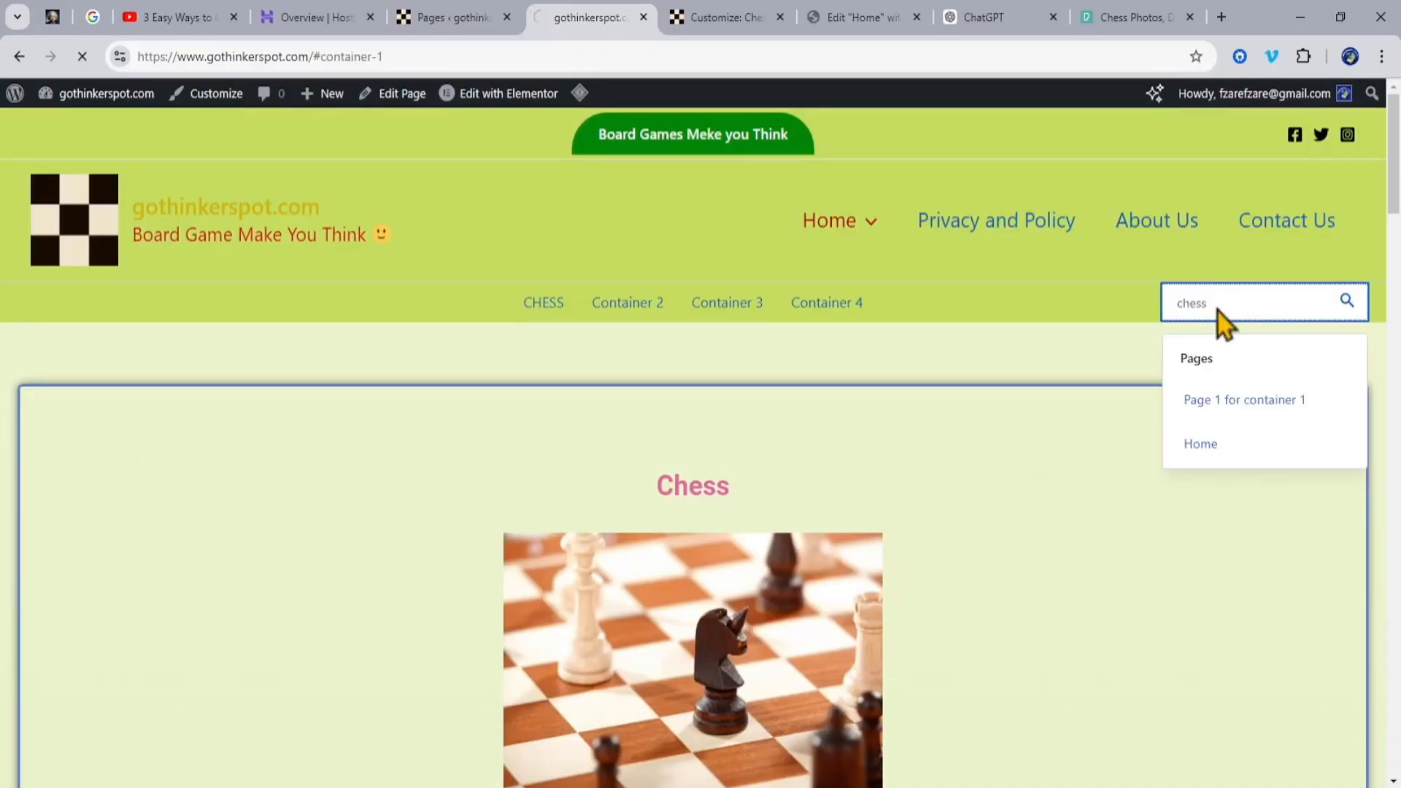
{"action": "key", "text": "Return"}
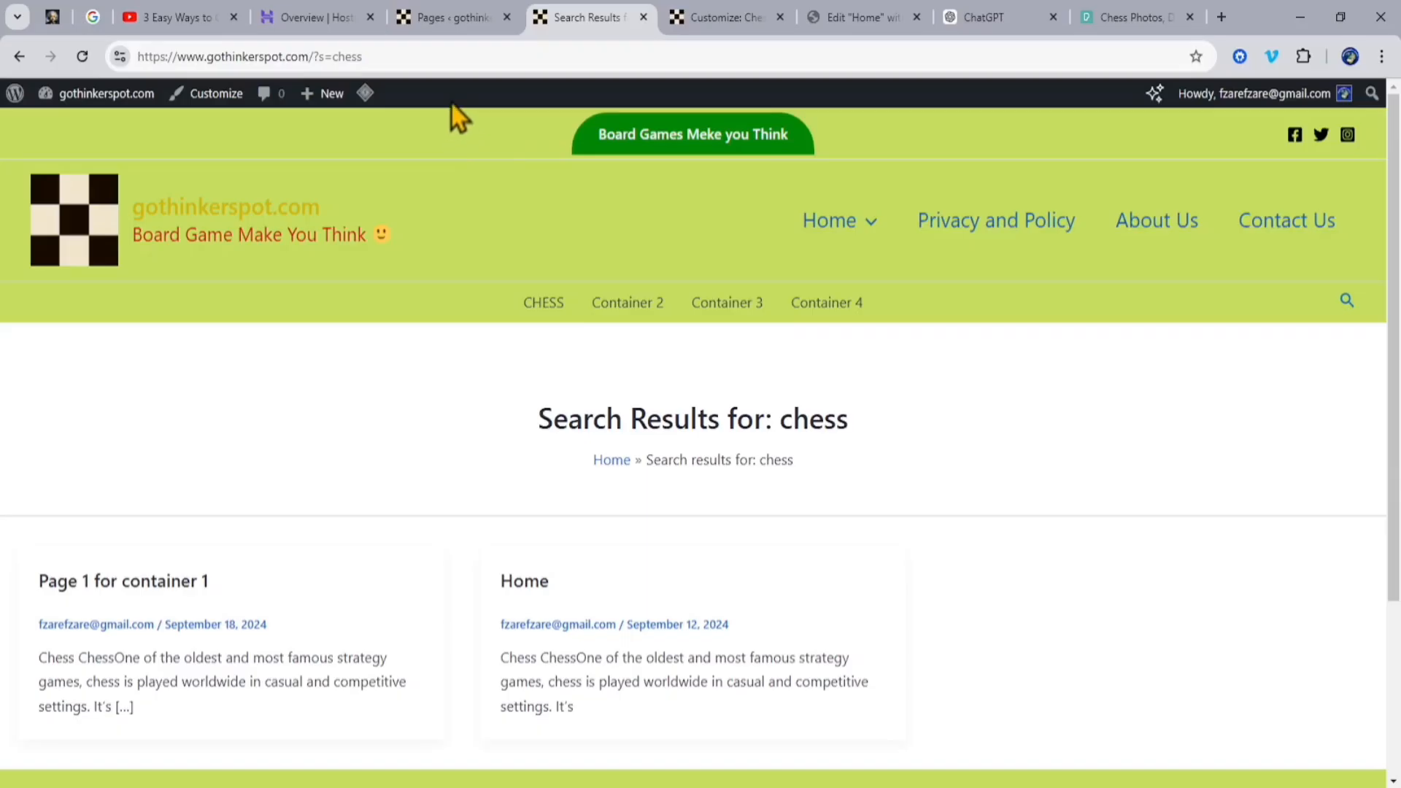
Step: In the WordPress pages list, retitle "Page 1 for container 1" as "Chess", update it and reload the list
{"action": "left_click", "coordinate": [456, 18]}
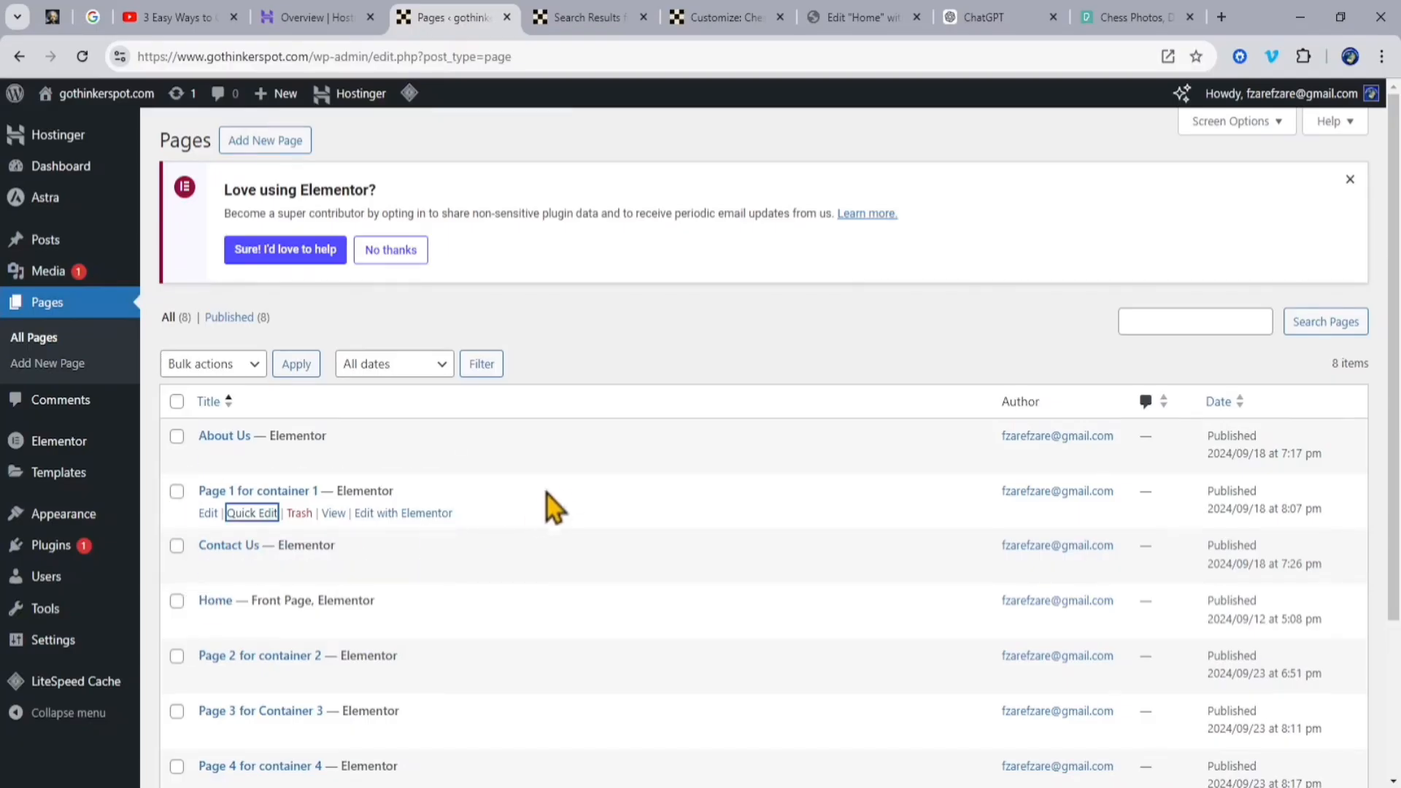
{"action": "left_click", "coordinate": [251, 514]}
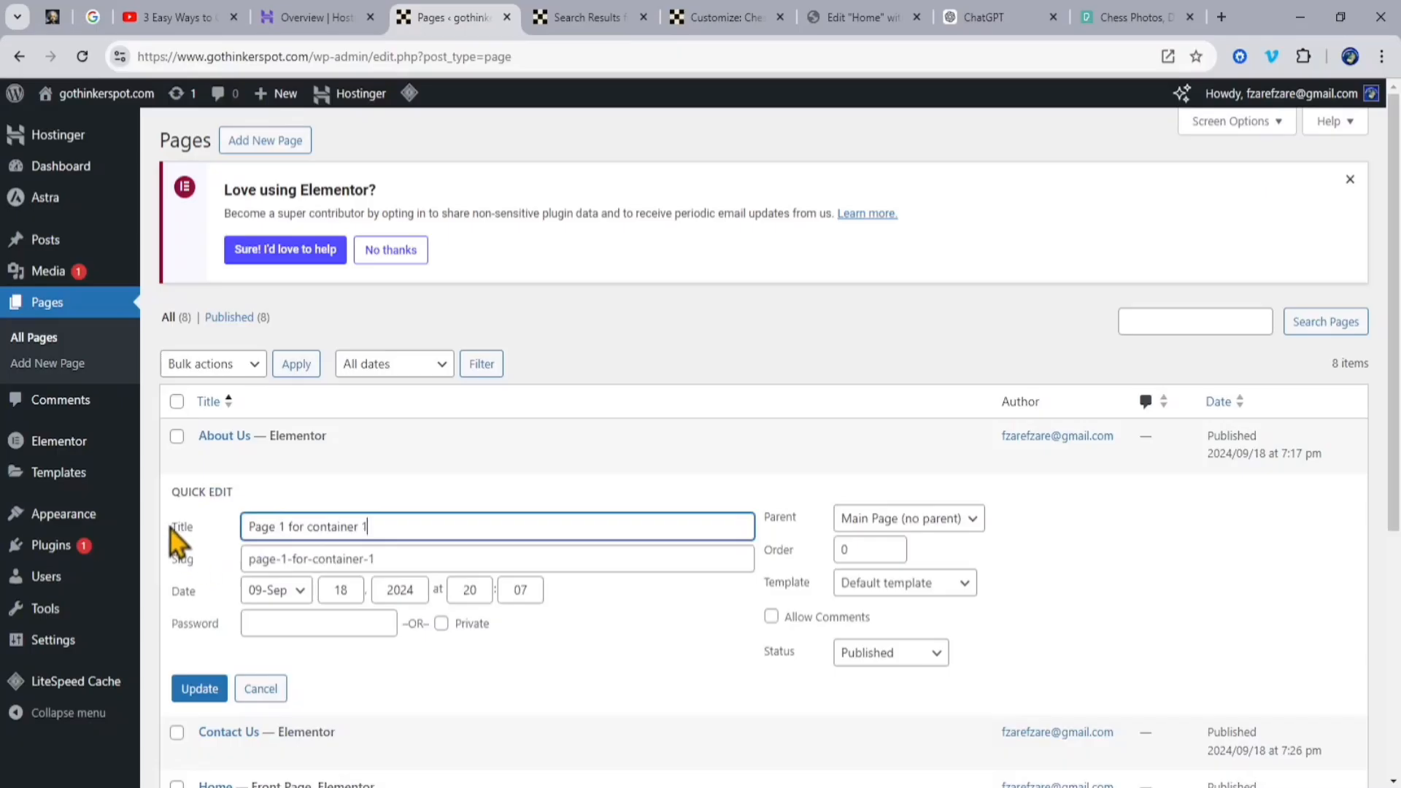
{"action": "left_click_drag", "start_coordinate": [430, 529], "coordinate": [190, 520]}
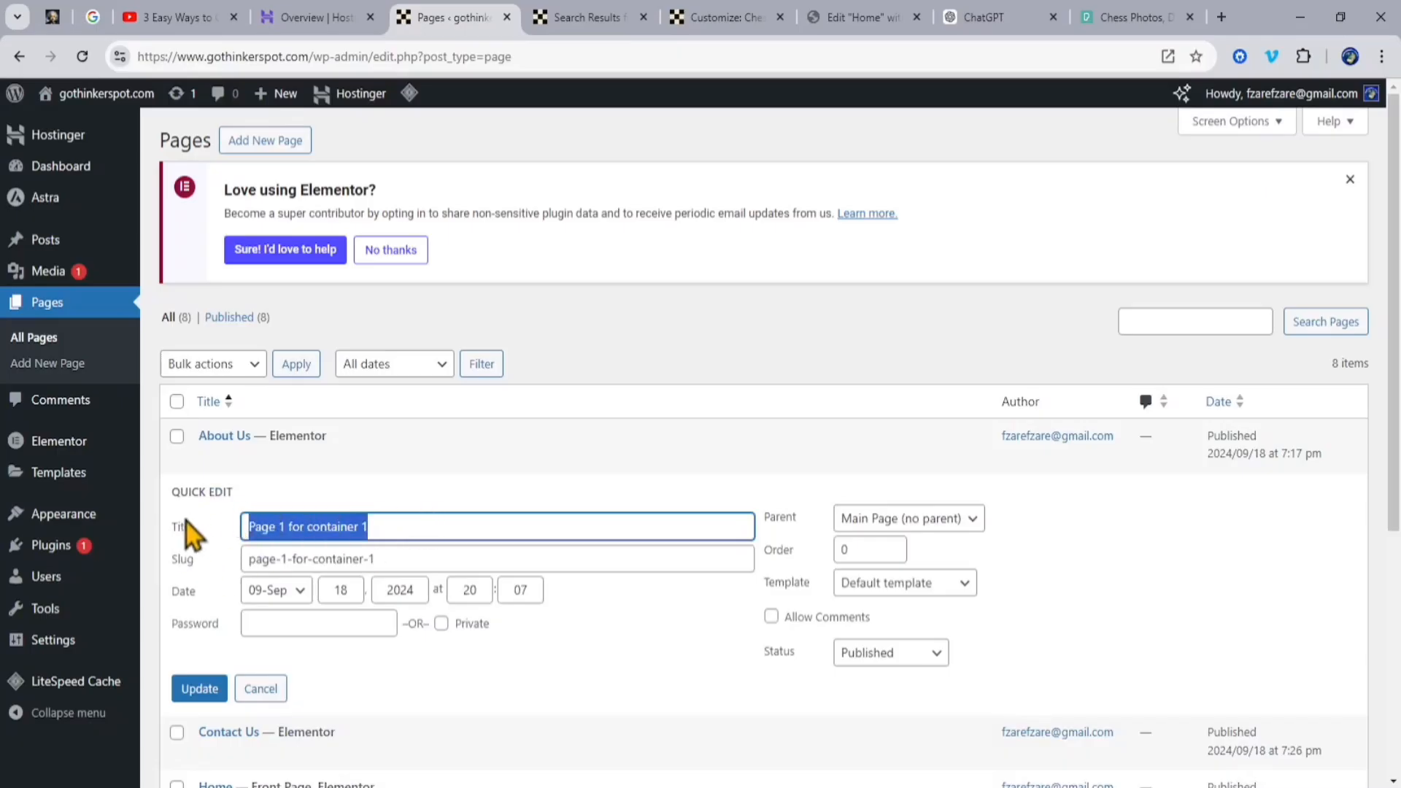
{"action": "type", "text": "Chess"}
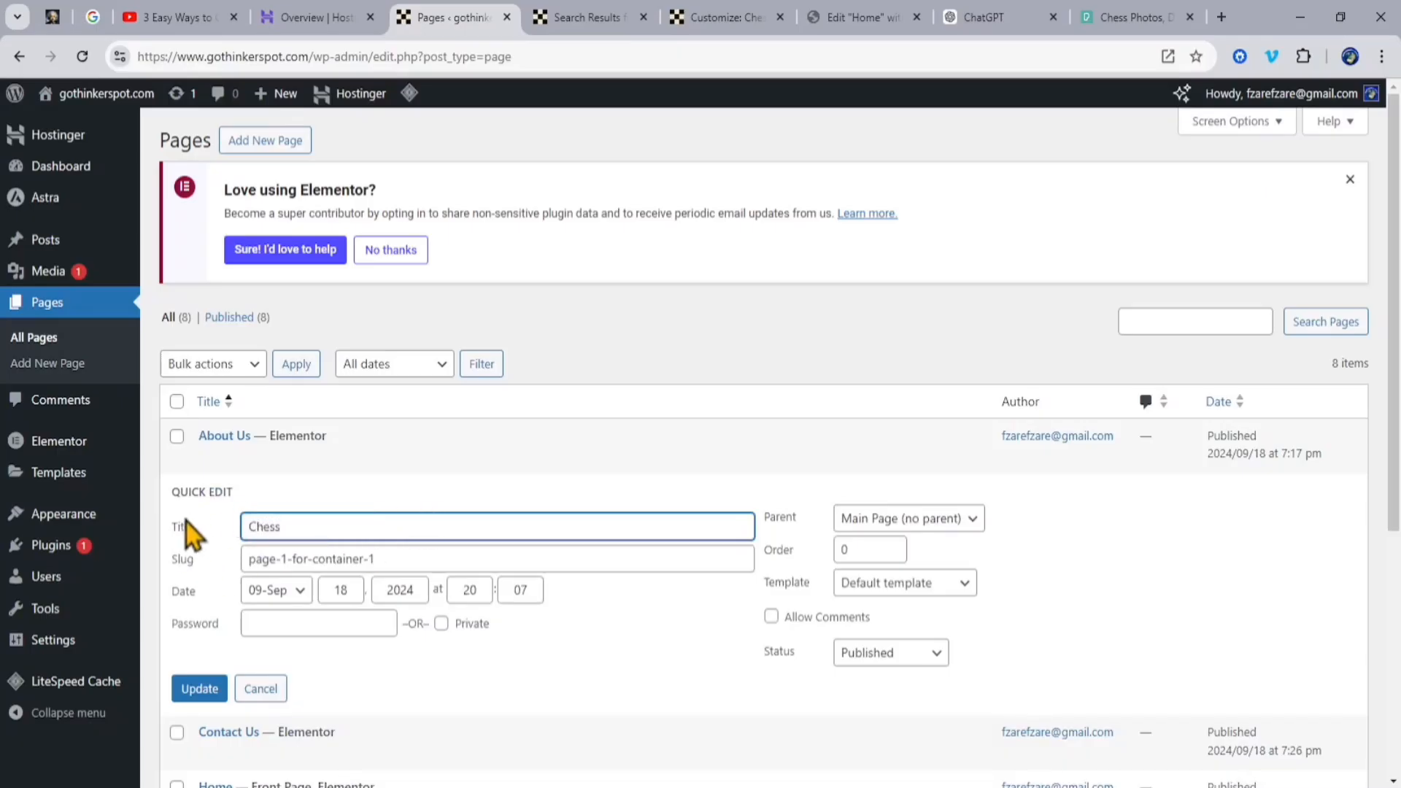
{"action": "left_click", "coordinate": [209, 694]}
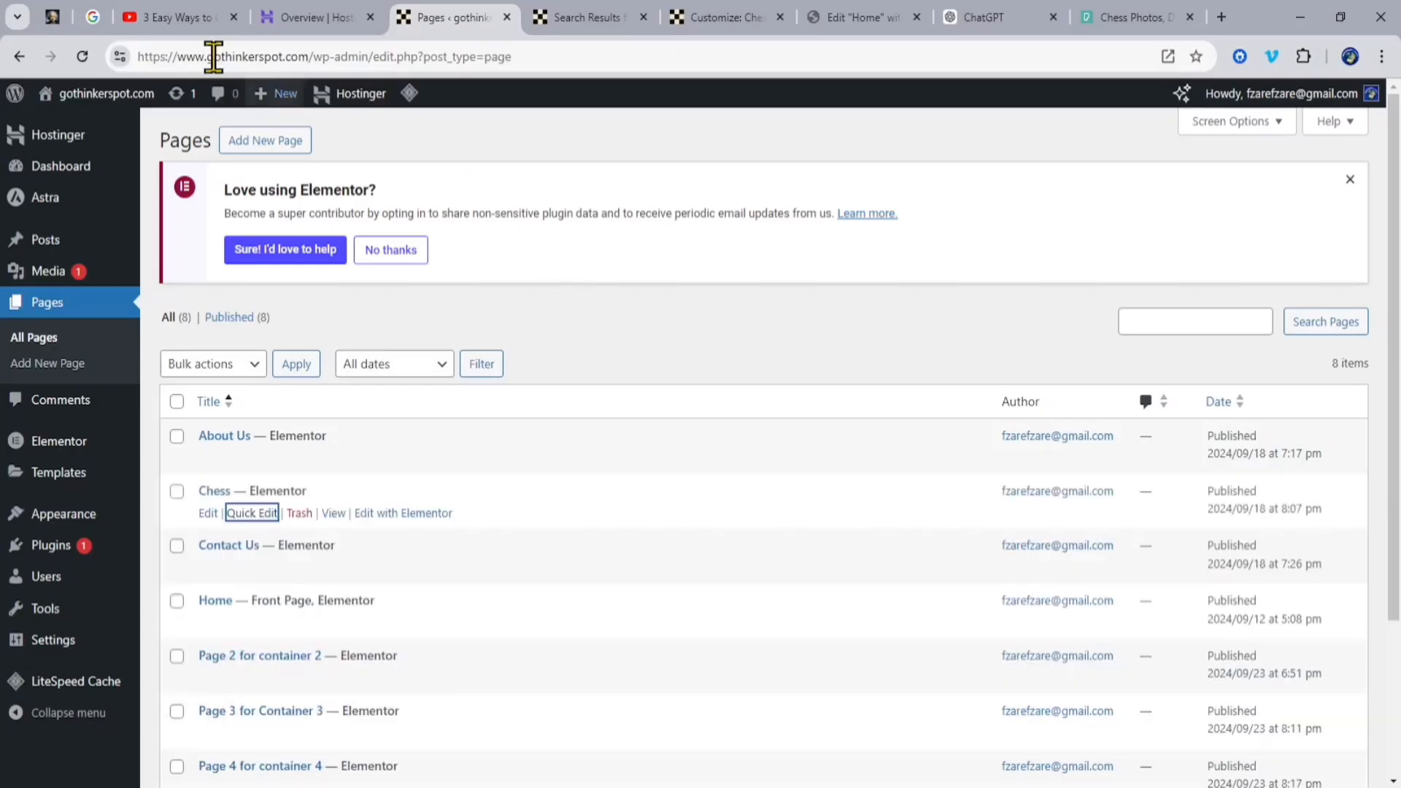
{"action": "left_click", "coordinate": [82, 58]}
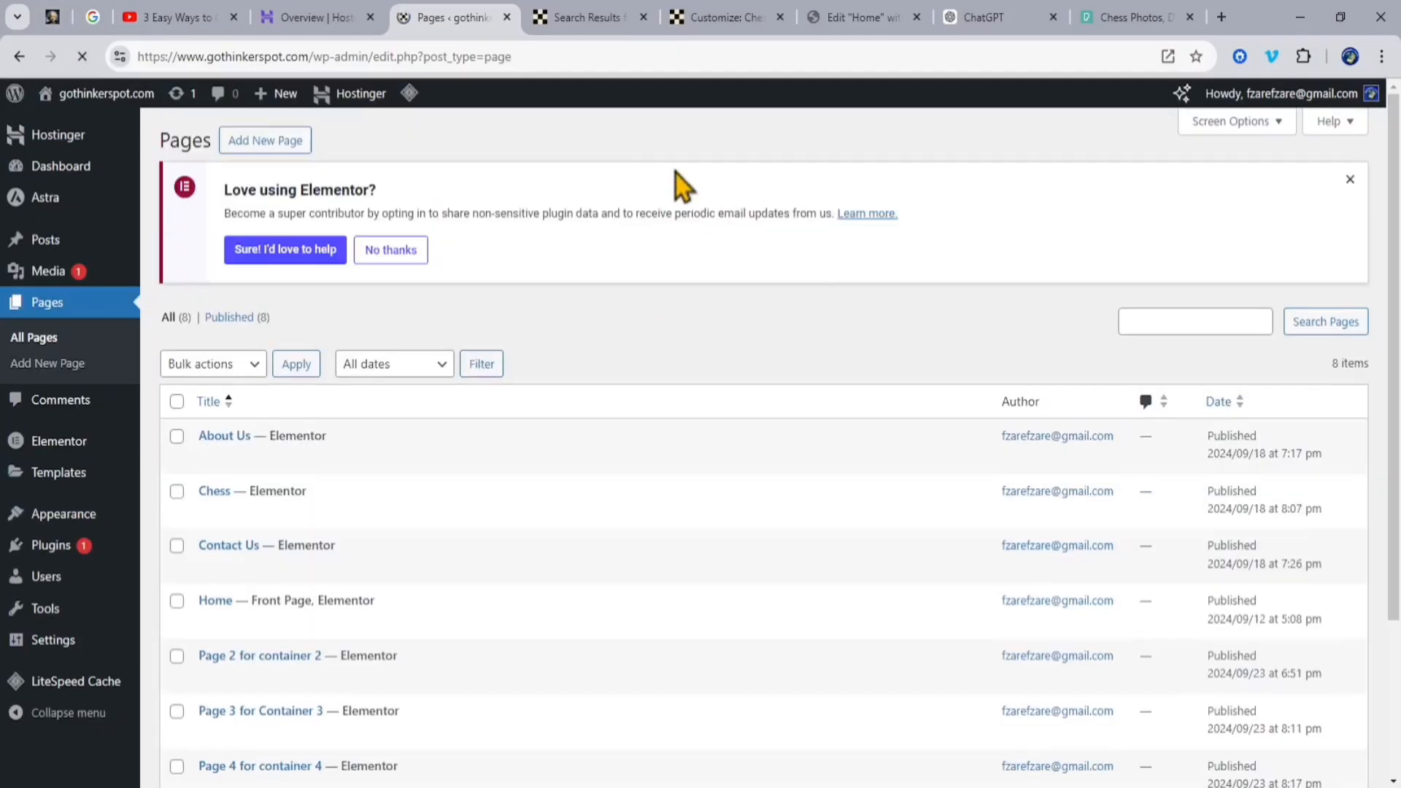
Step: Return to the live site's home page and run the search for "chess" again to check the renamed page
{"action": "left_click", "coordinate": [601, 22]}
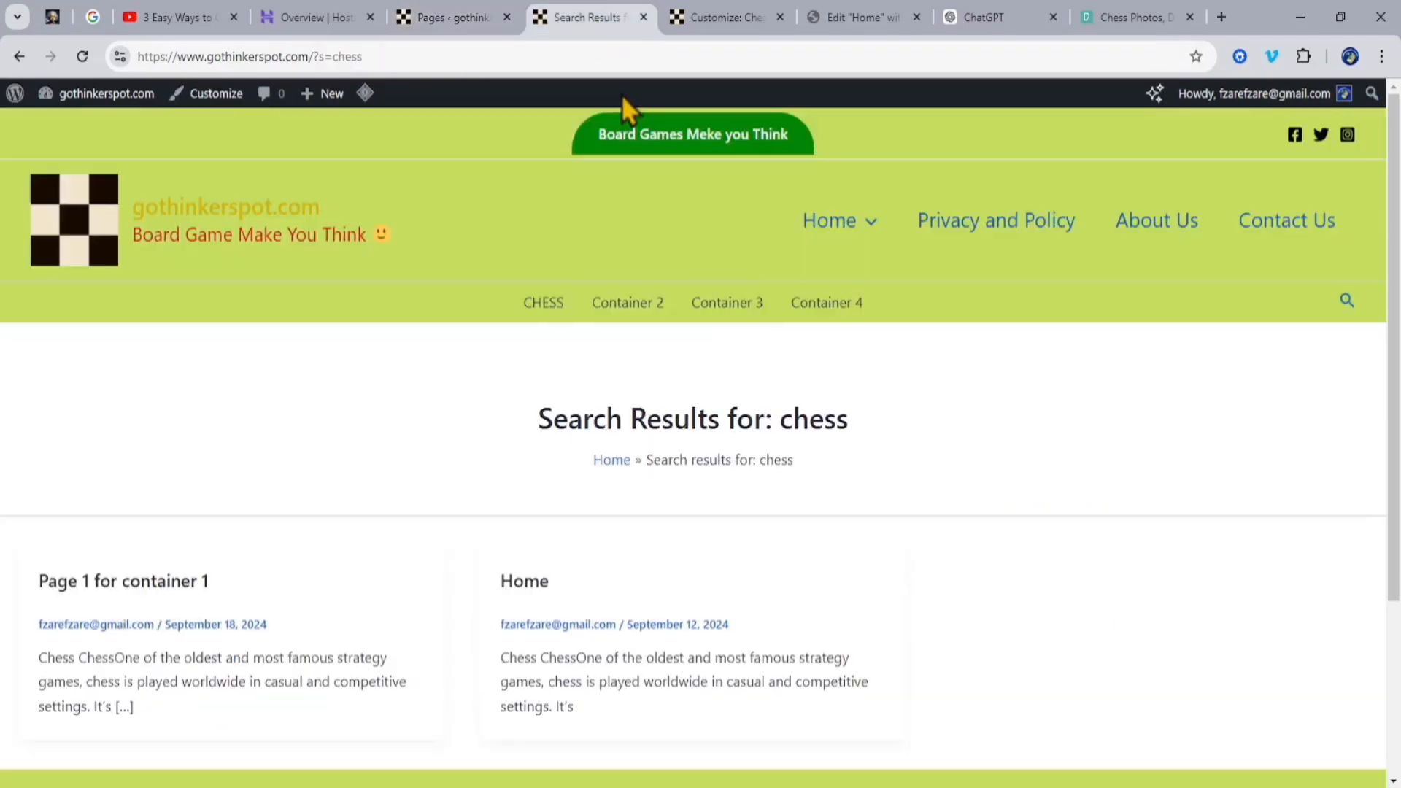
{"action": "left_click", "coordinate": [849, 232]}
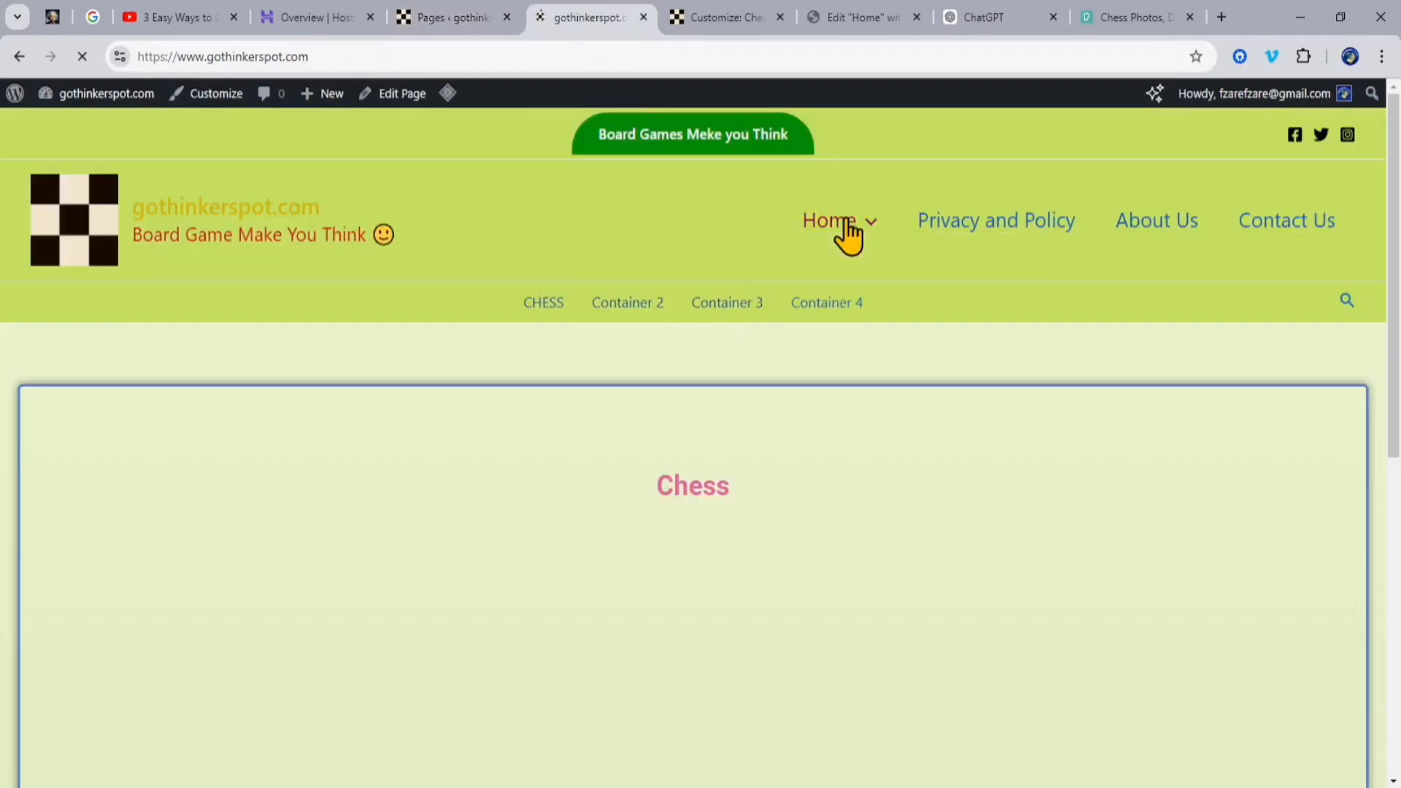
{"action": "left_click", "coordinate": [1347, 301]}
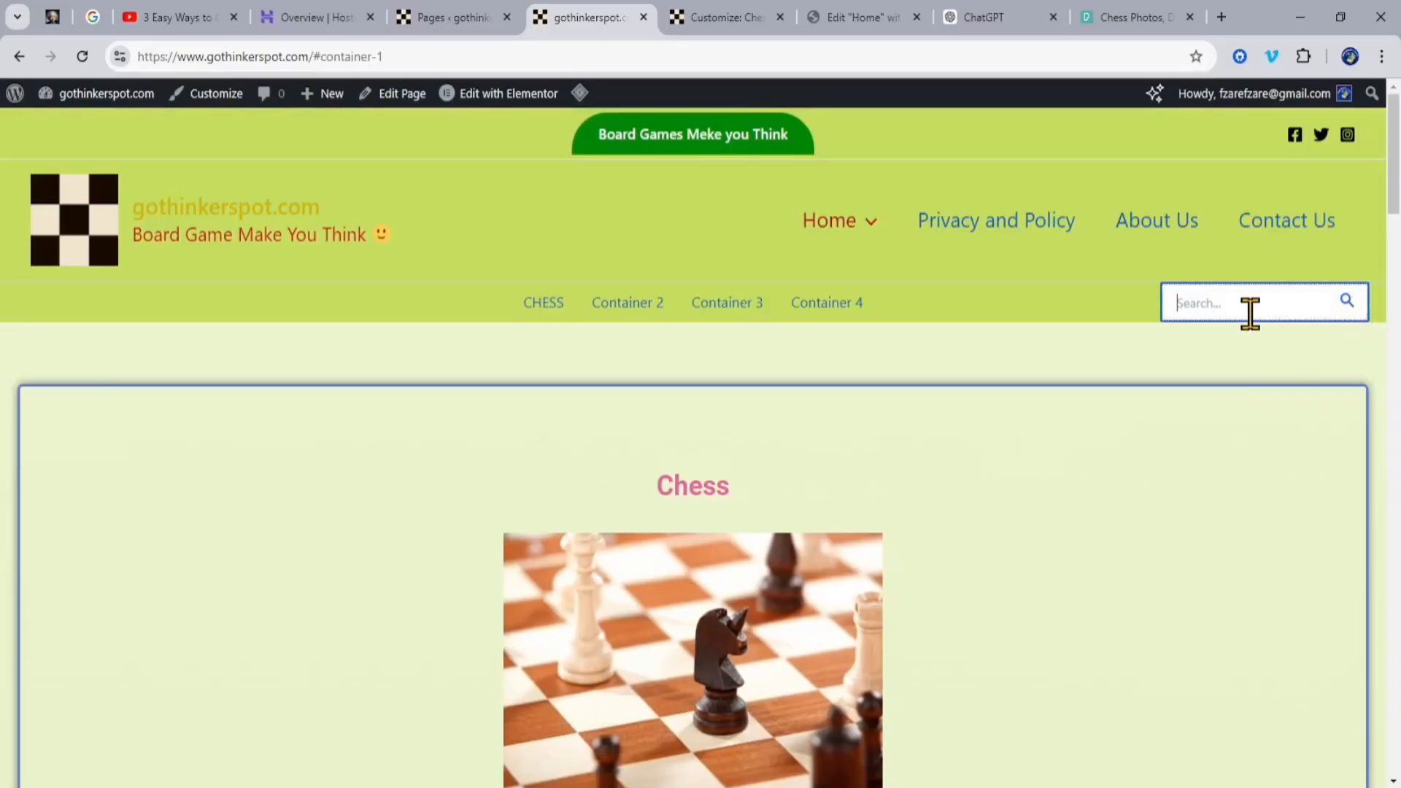
{"action": "type", "text": "chess"}
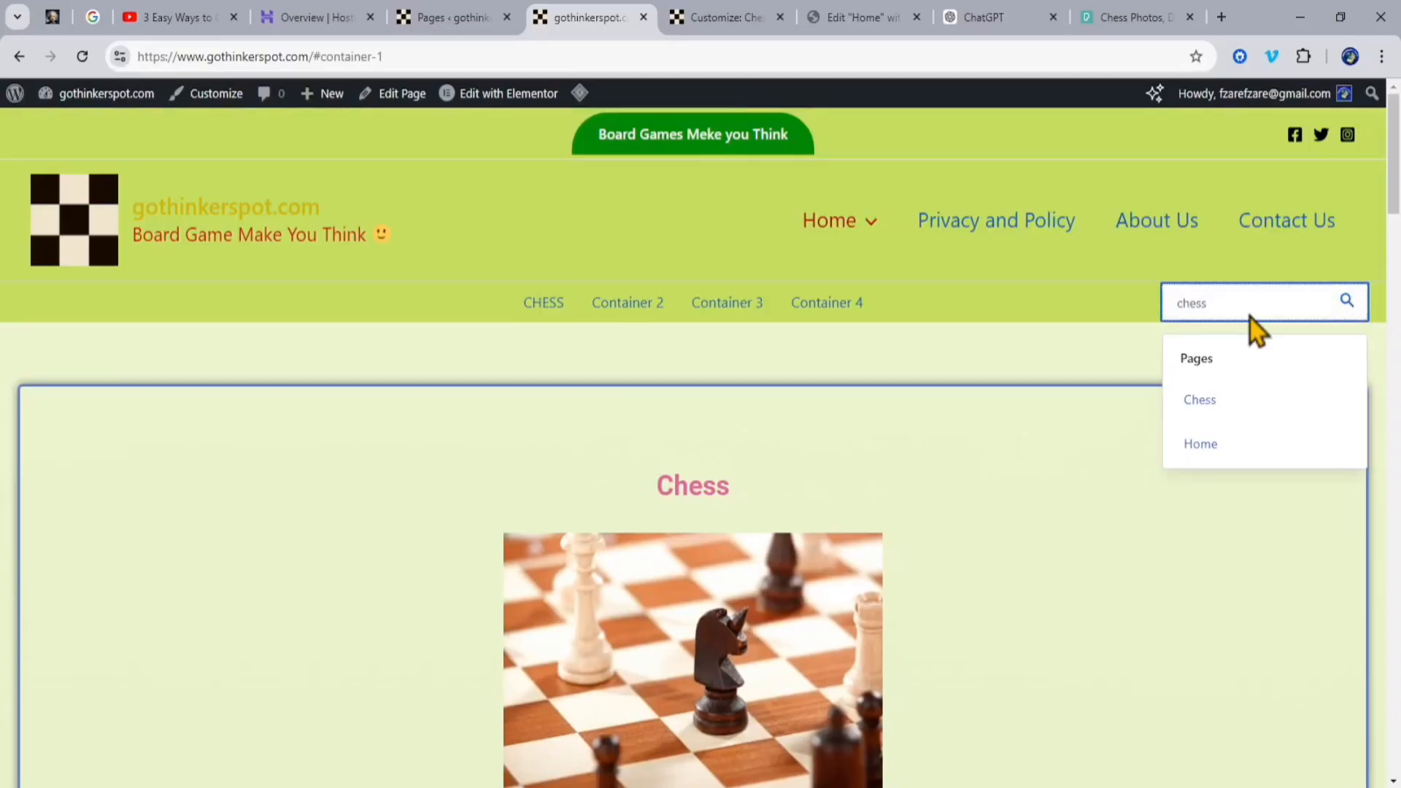
{"action": "key", "text": "Return"}
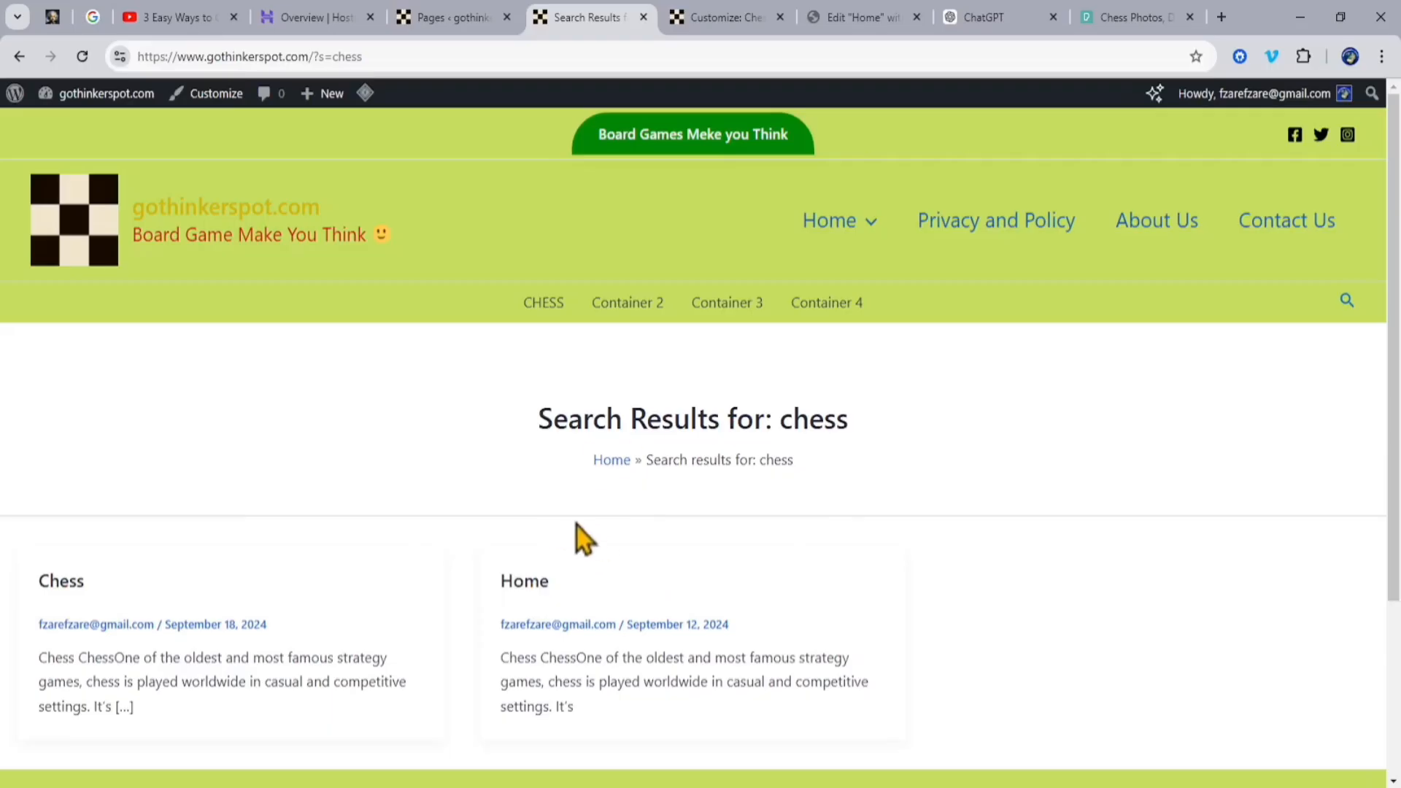
Step: Open the Home page from the search results and review its Chess container and the second container below
{"action": "left_click", "coordinate": [513, 582]}
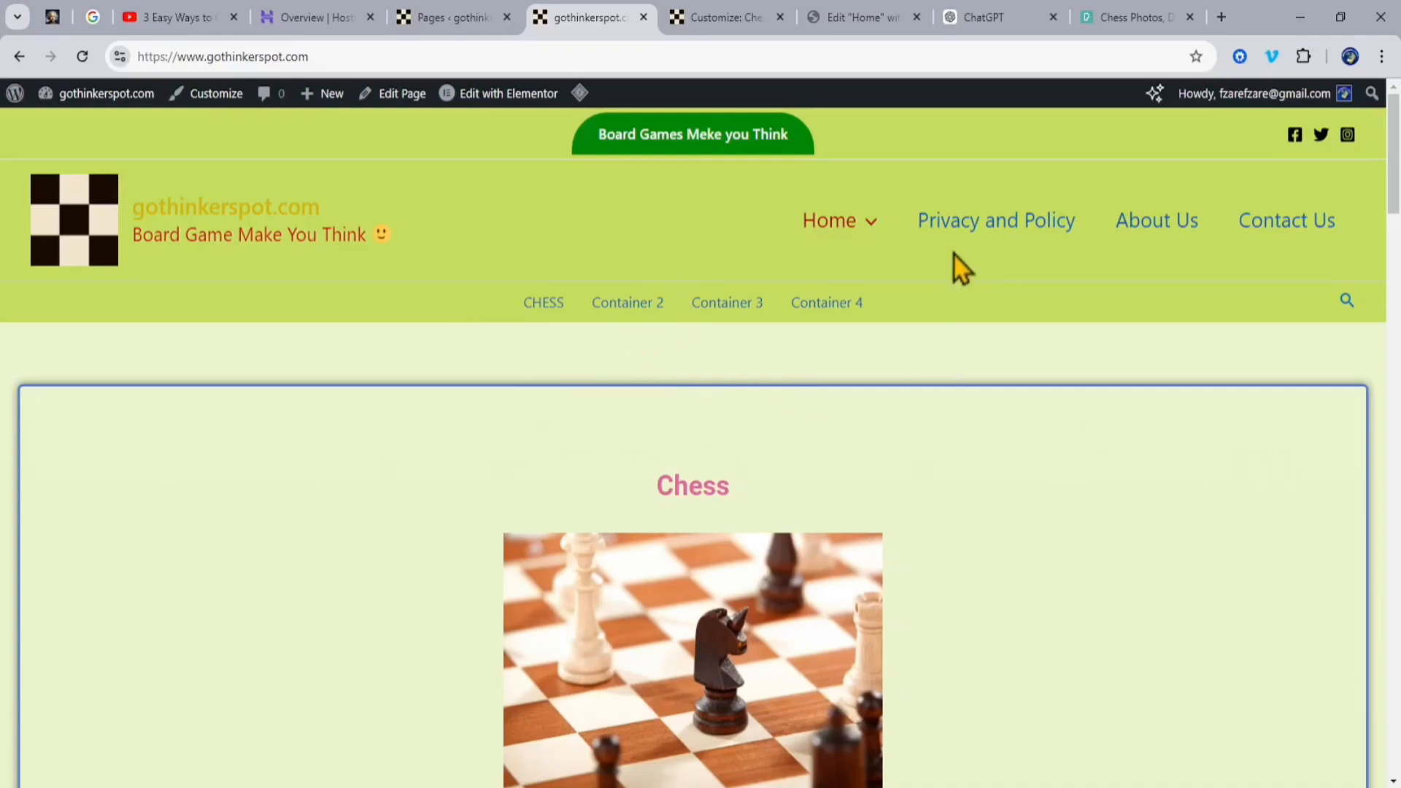
{"action": "scroll", "coordinate": [730, 387], "scroll_direction": "down", "scroll_amount": 9}
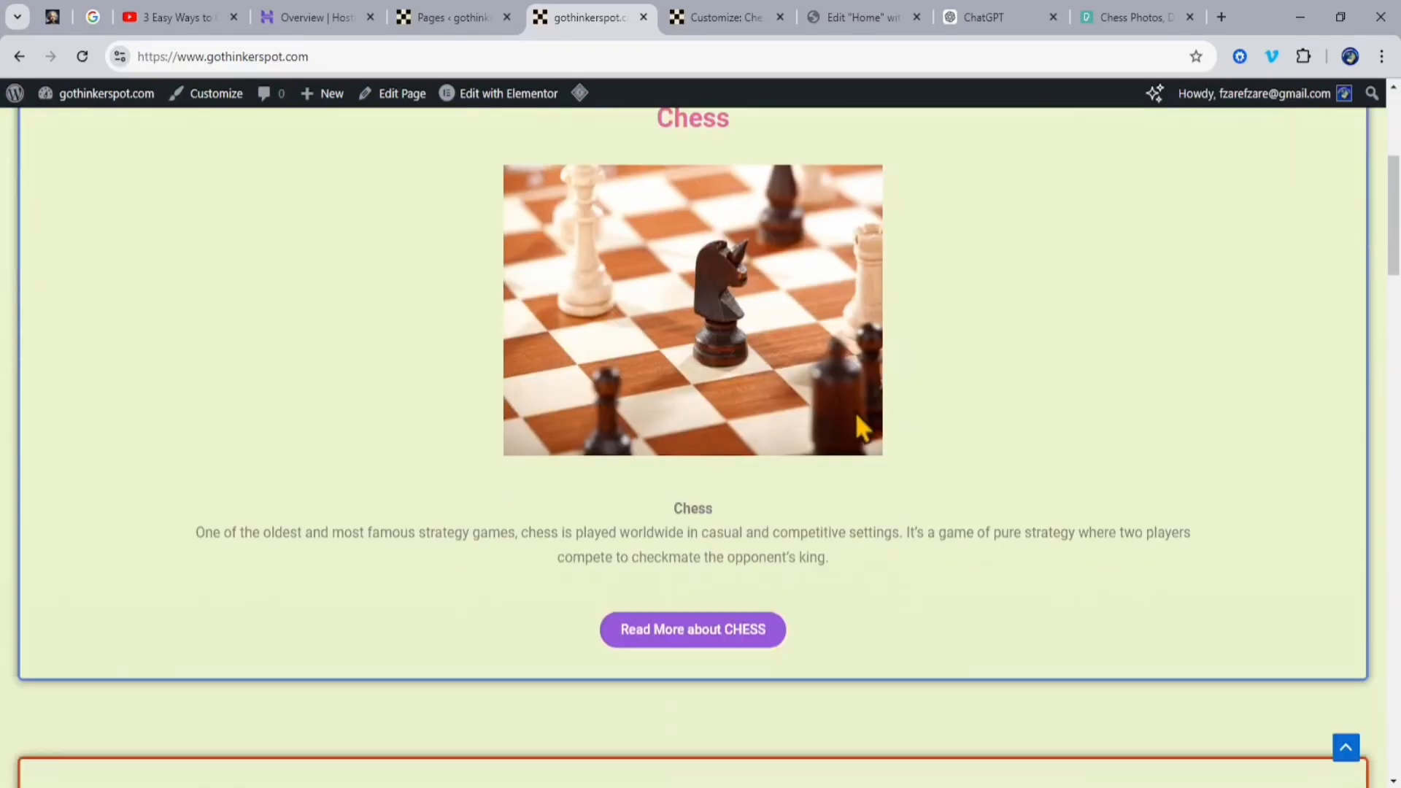
{"action": "scroll", "coordinate": [689, 597], "scroll_direction": "down", "scroll_amount": 2}
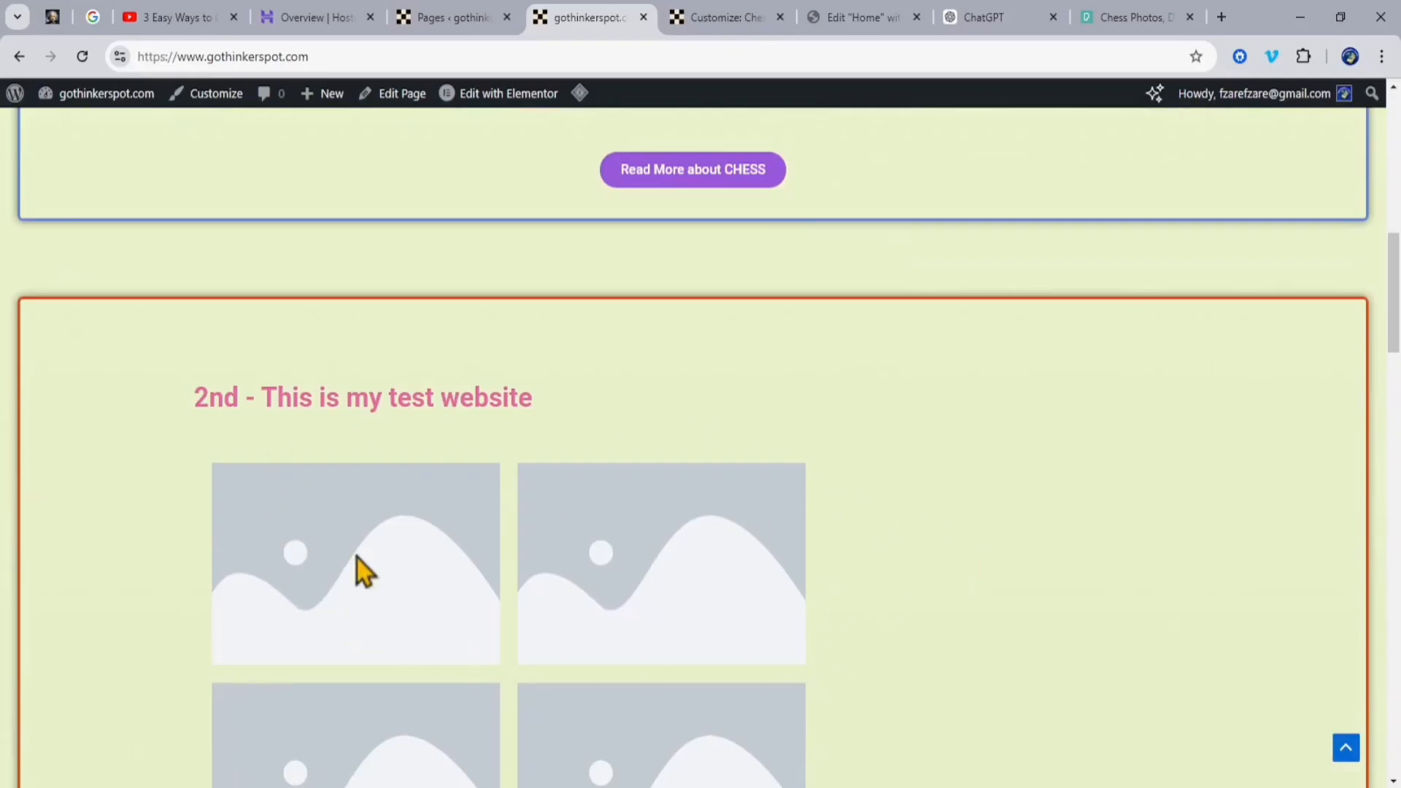
{"action": "scroll", "coordinate": [751, 487], "scroll_direction": "up", "scroll_amount": 12}
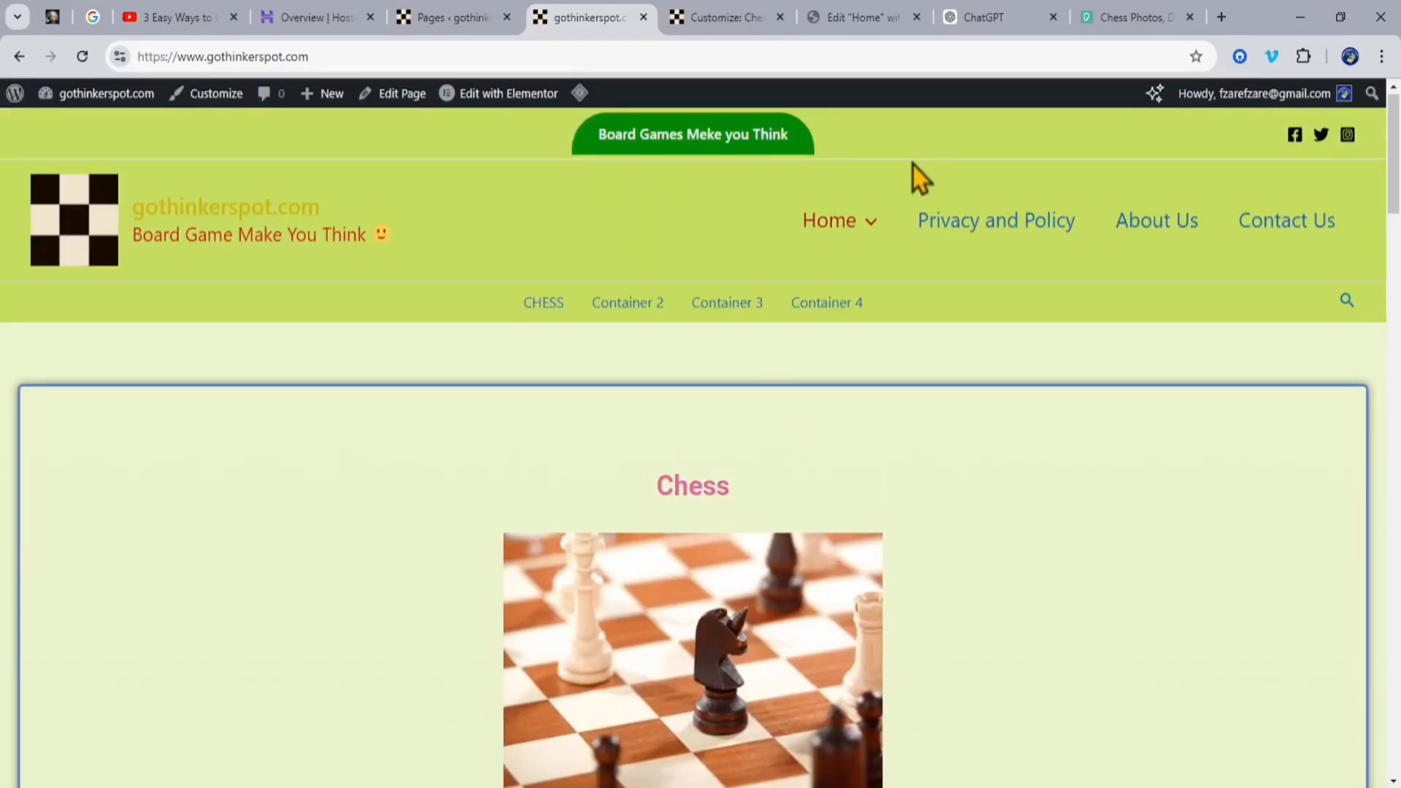
Step: Switch to ChatGPT, submit the prompt "Monopoly" and read through the generated game overview
{"action": "left_click", "coordinate": [996, 19]}
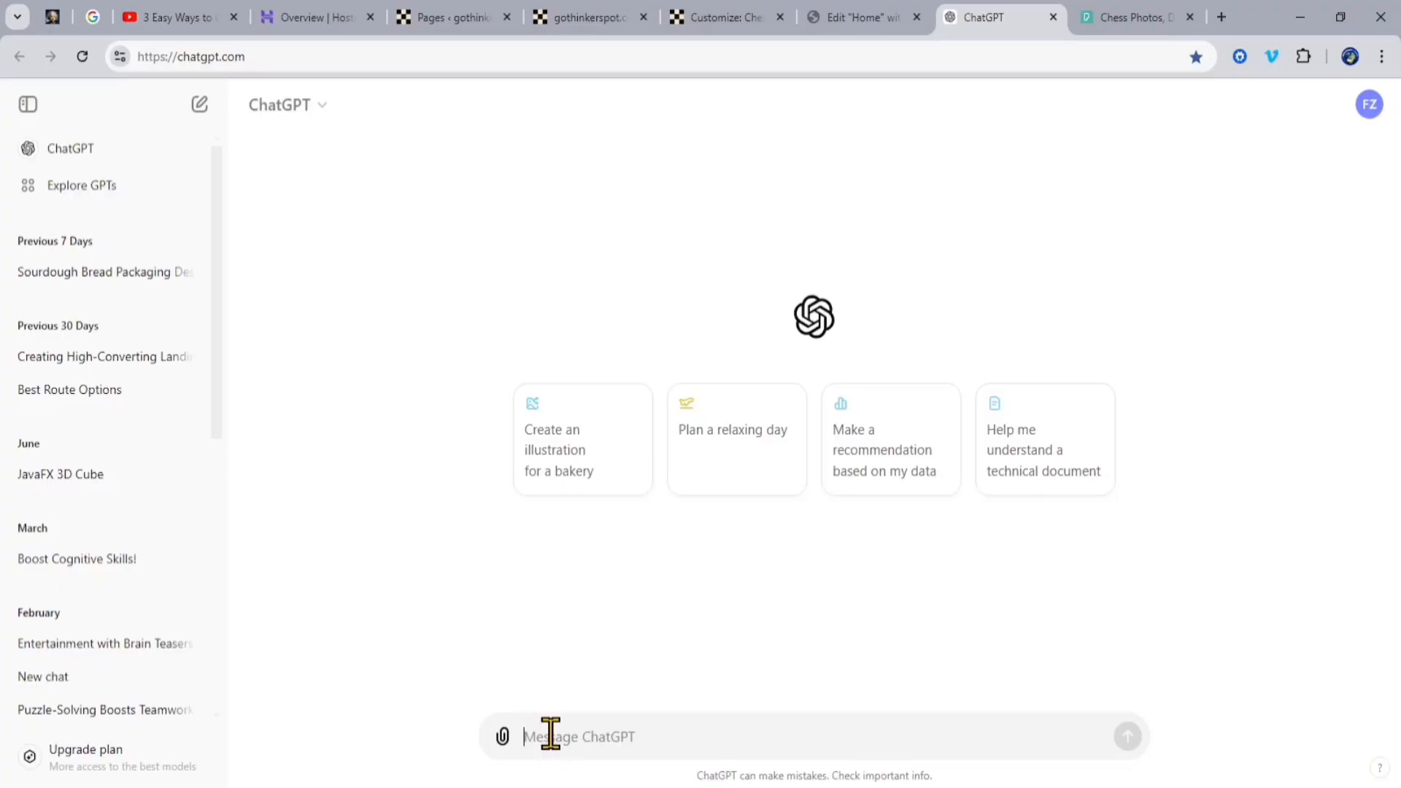
{"action": "type", "text": "Monopoly"}
{"action": "key", "text": "Return"}
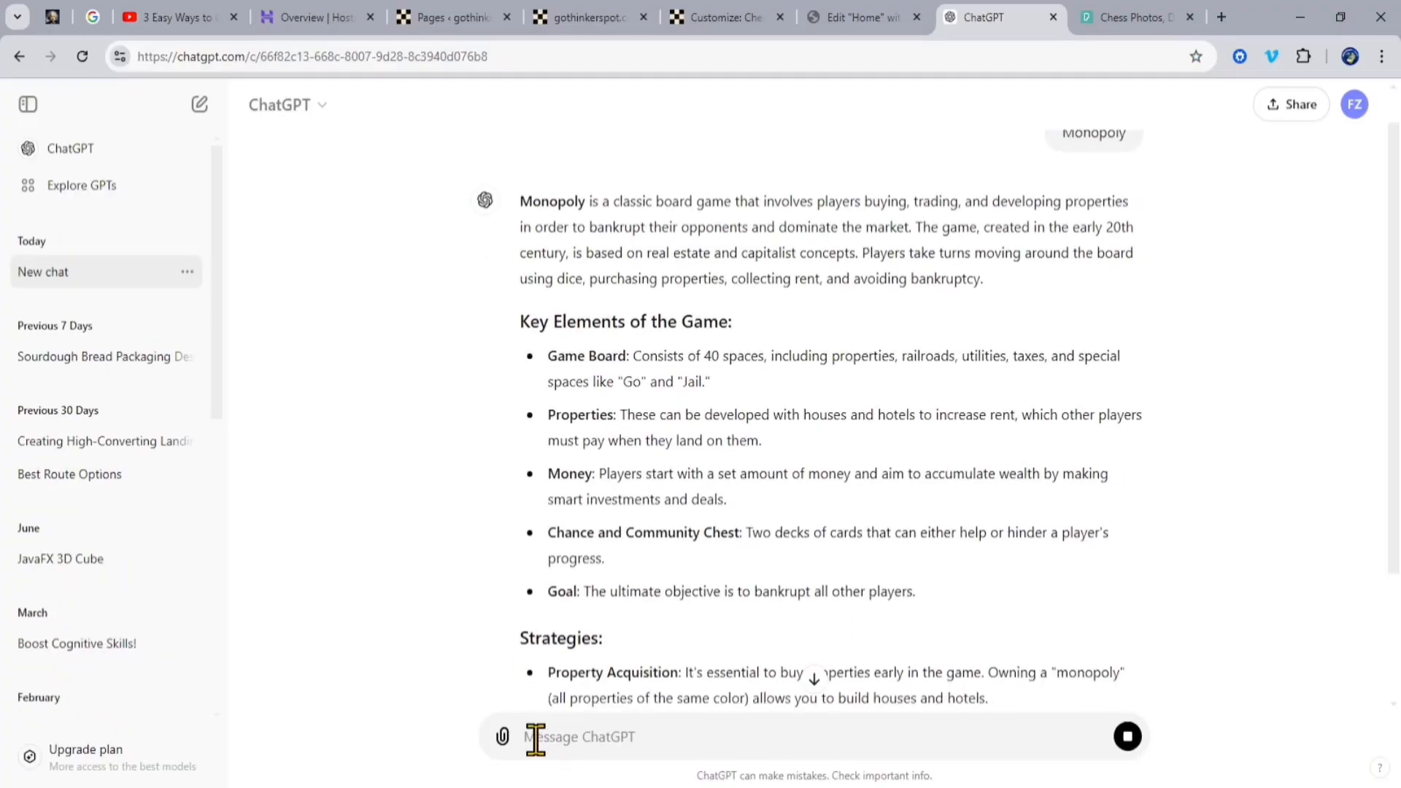
{"action": "scroll", "coordinate": [1305, 607], "scroll_direction": "down", "scroll_amount": 5}
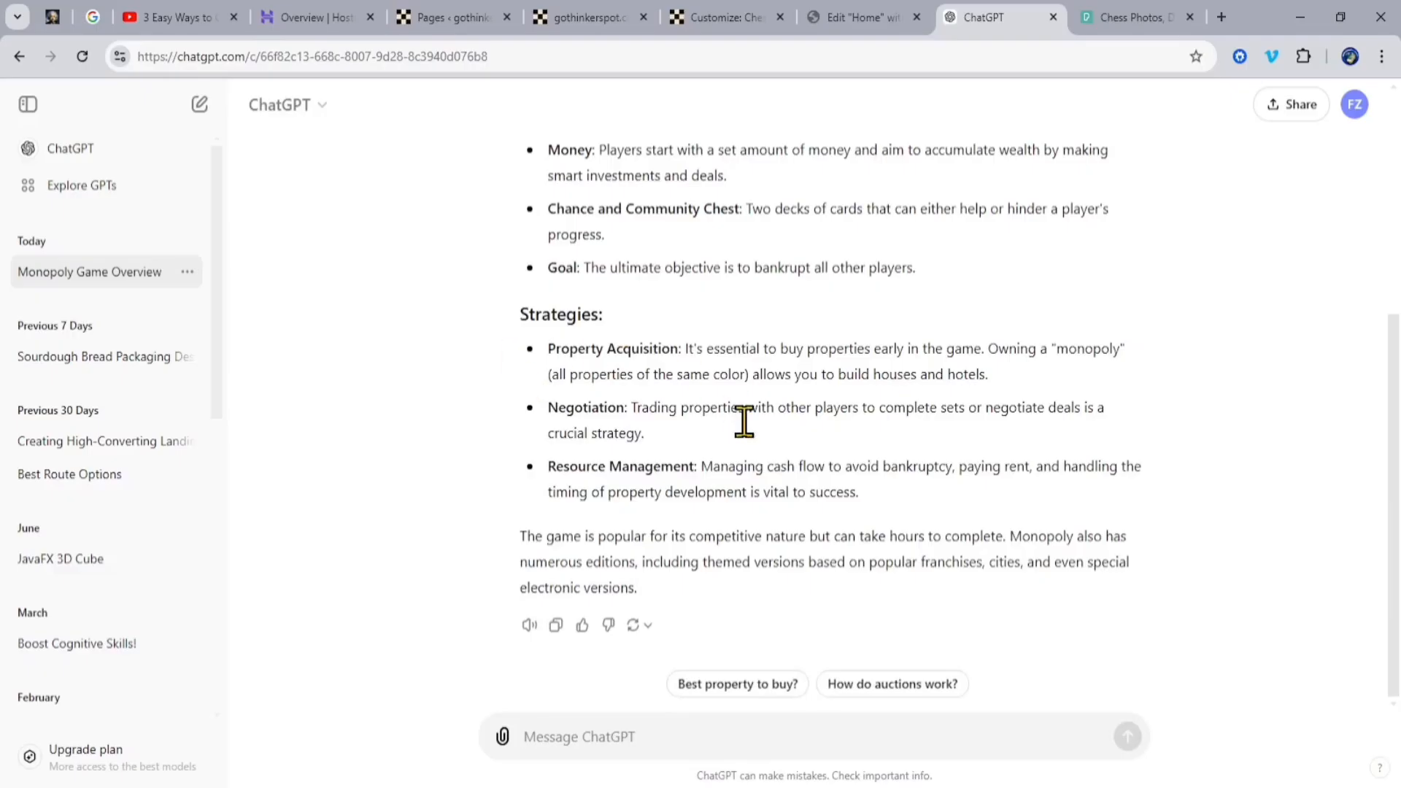
{"action": "scroll", "coordinate": [787, 526], "scroll_direction": "up", "scroll_amount": 3}
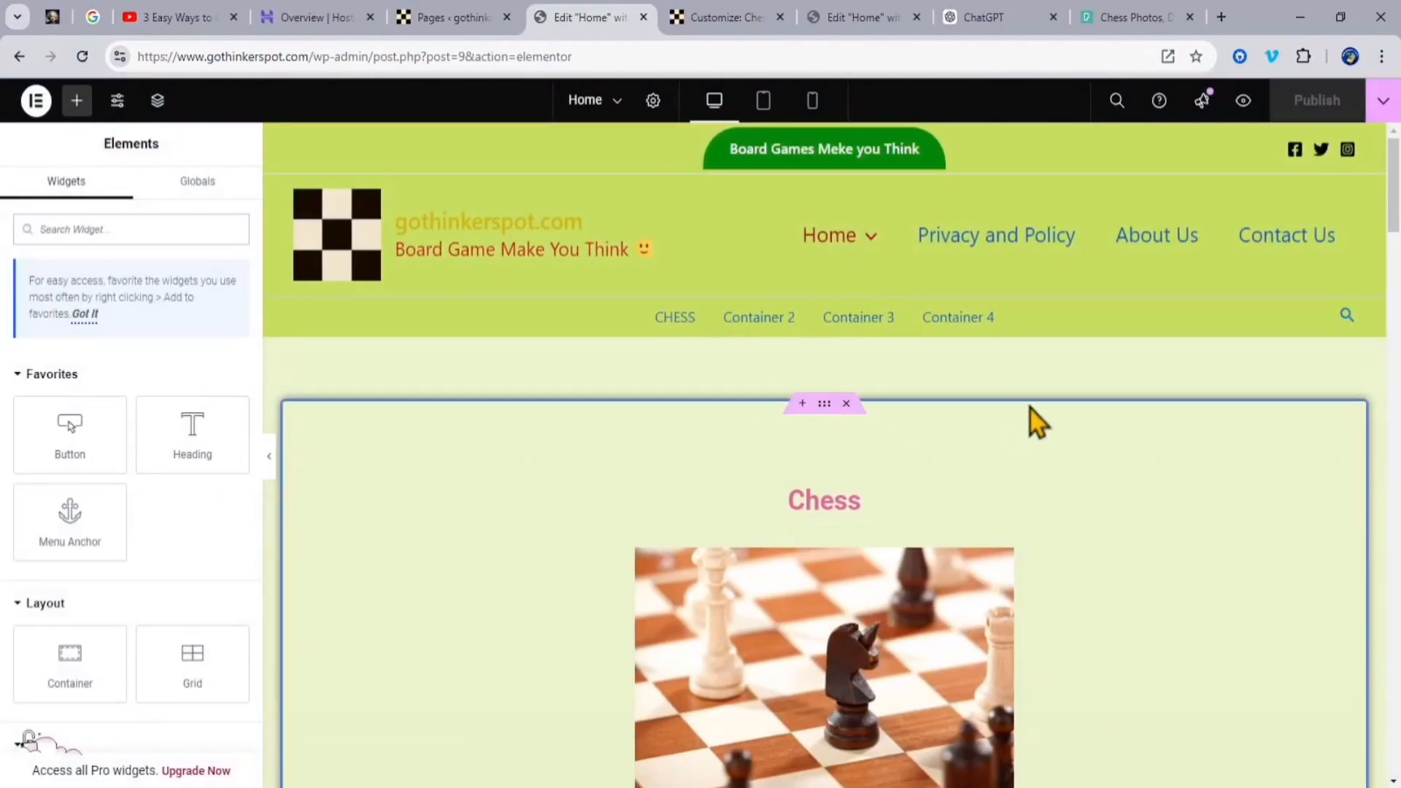
Step: In the Elementor editor for Home, change the second container's heading to "Mpnopoly" and align it to the center
{"action": "scroll", "coordinate": [1163, 393], "scroll_direction": "down", "scroll_amount": 10}
{"action": "scroll", "coordinate": [1163, 388], "scroll_direction": "up", "scroll_amount": 2}
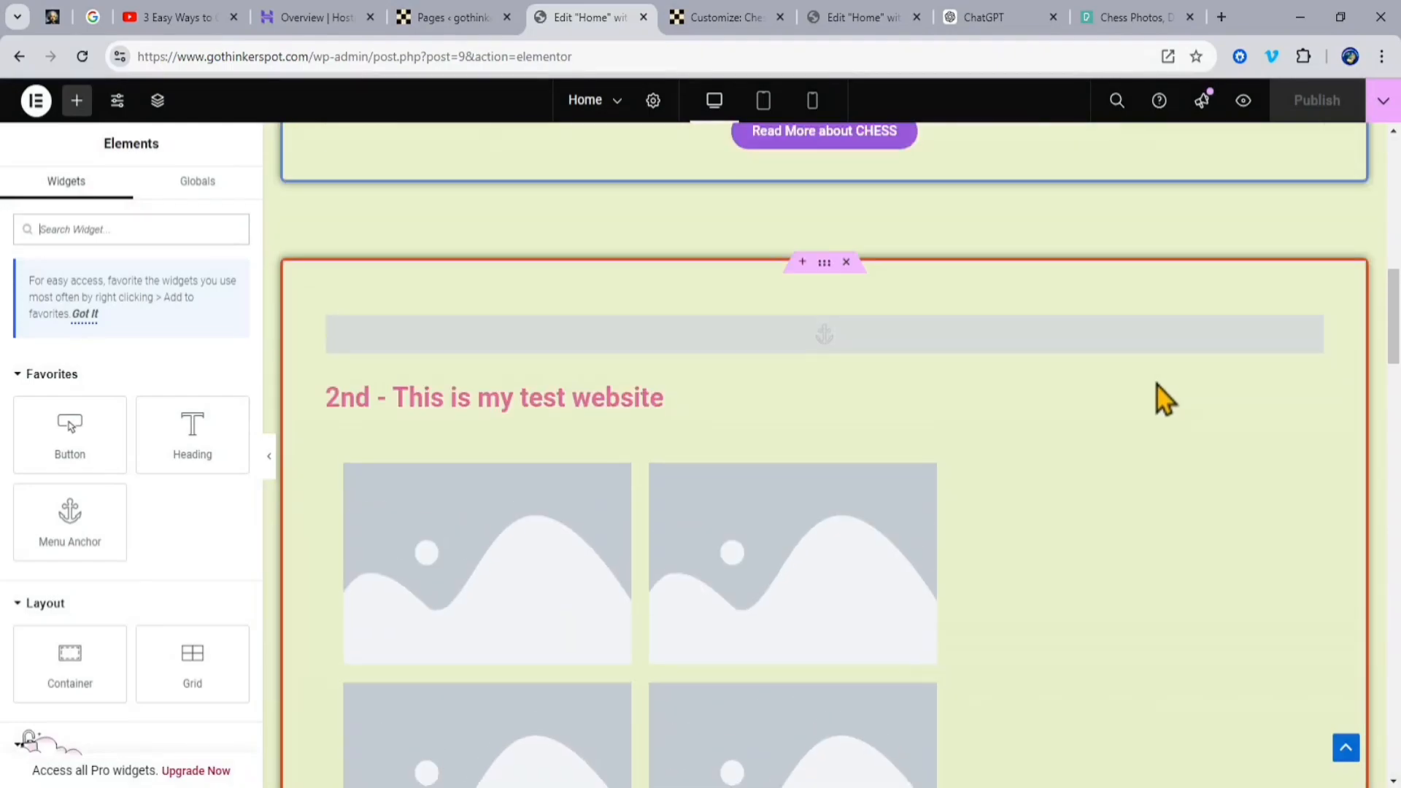
{"action": "scroll", "coordinate": [1095, 562], "scroll_direction": "down", "scroll_amount": 2}
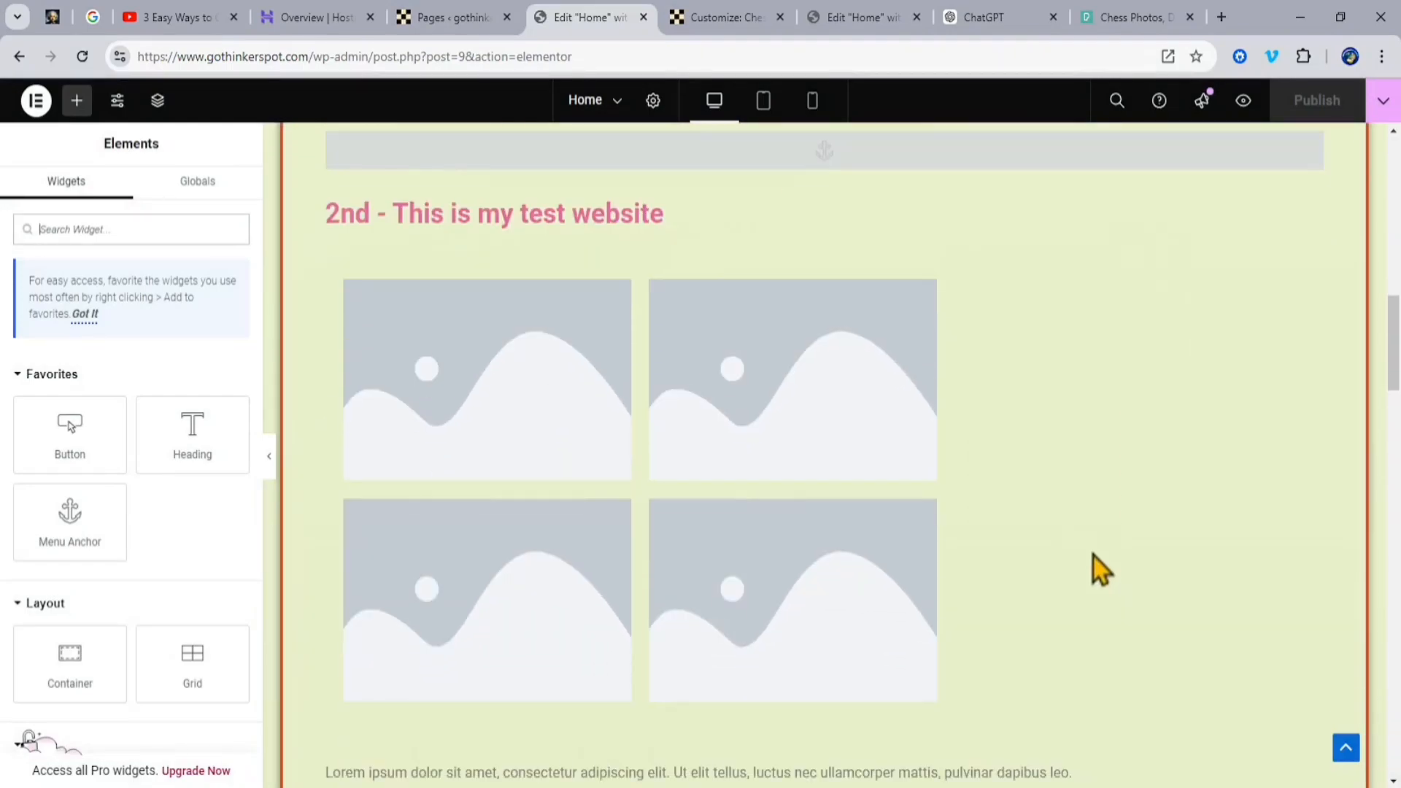
{"action": "scroll", "coordinate": [1093, 557], "scroll_direction": "up", "scroll_amount": 2}
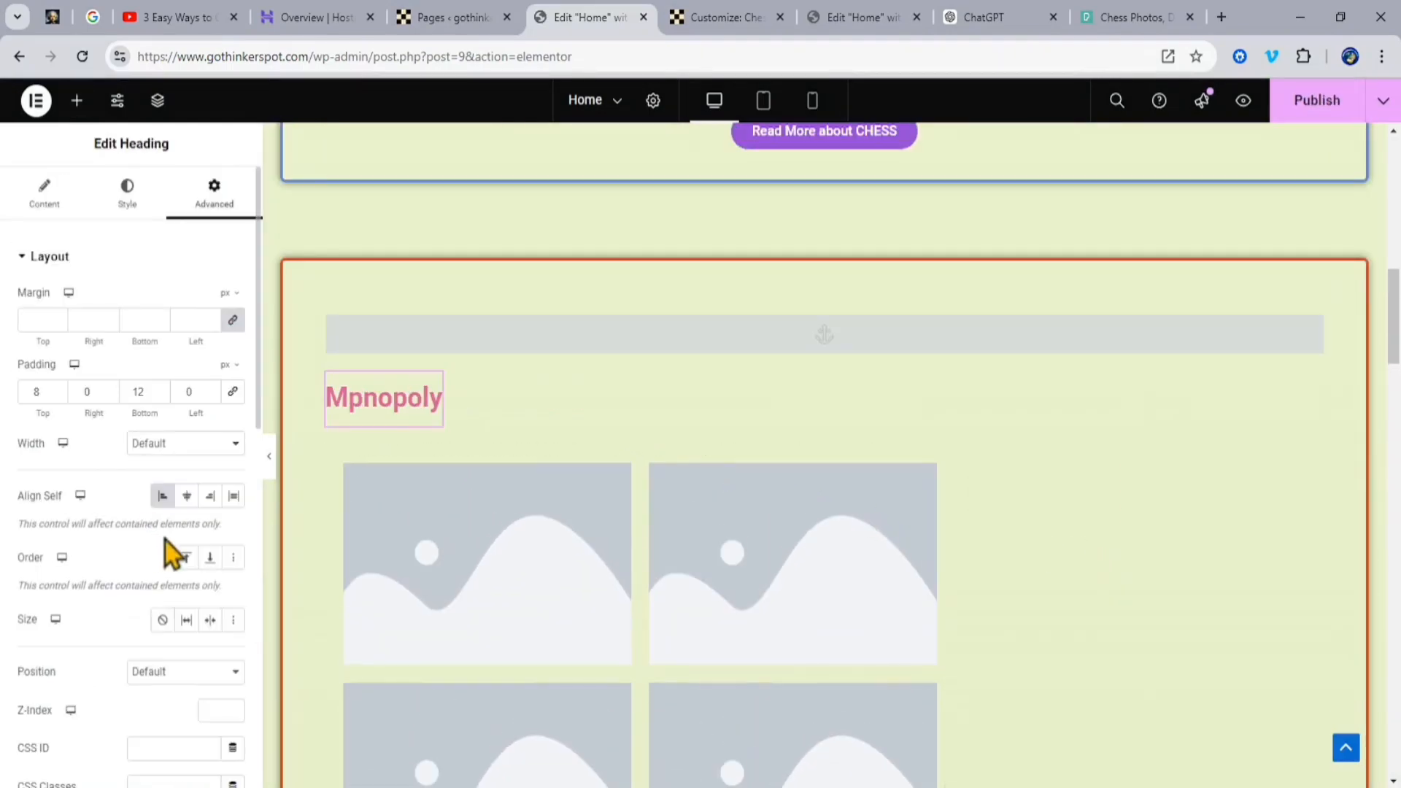
{"action": "left_click", "coordinate": [187, 496]}
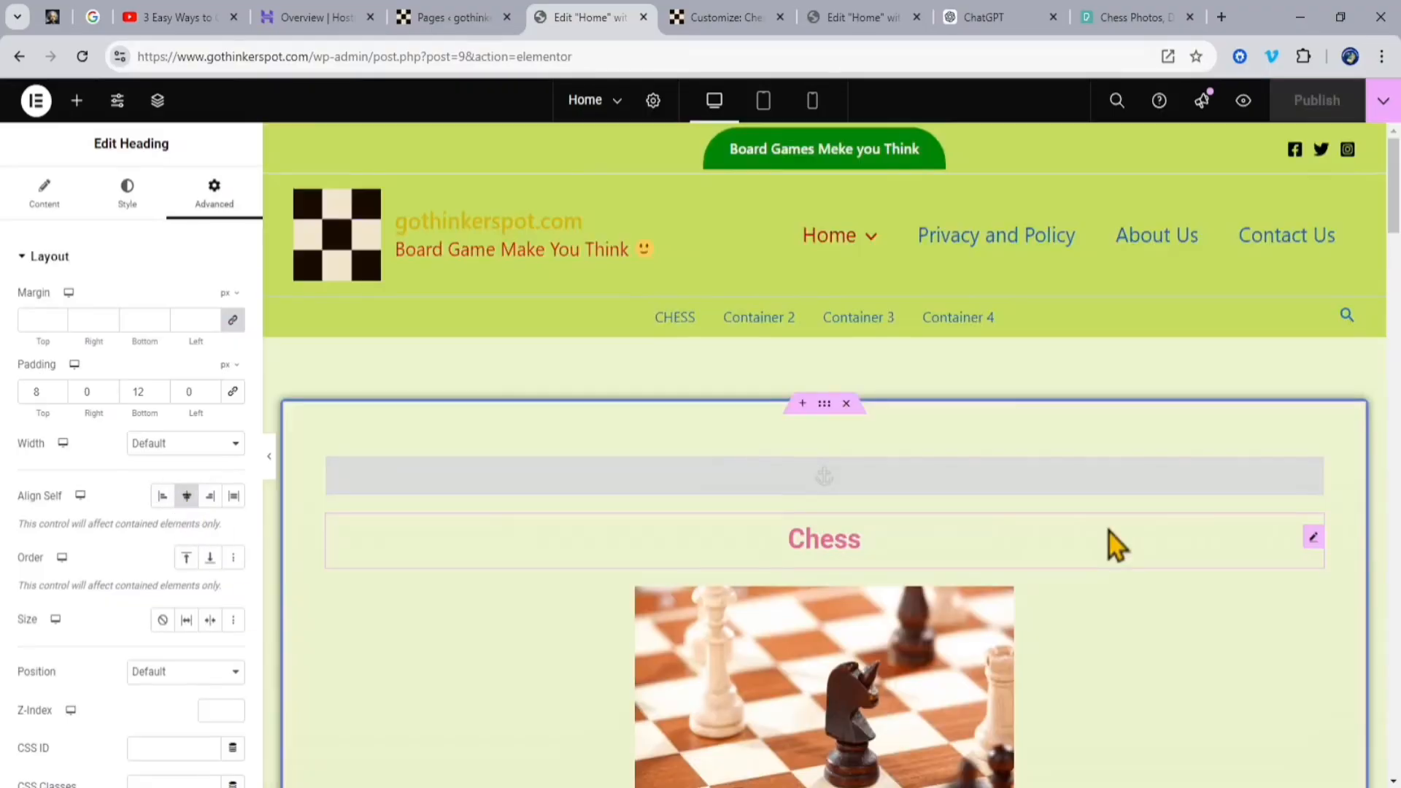
{"action": "scroll", "coordinate": [1105, 527], "scroll_direction": "down", "scroll_amount": 6}
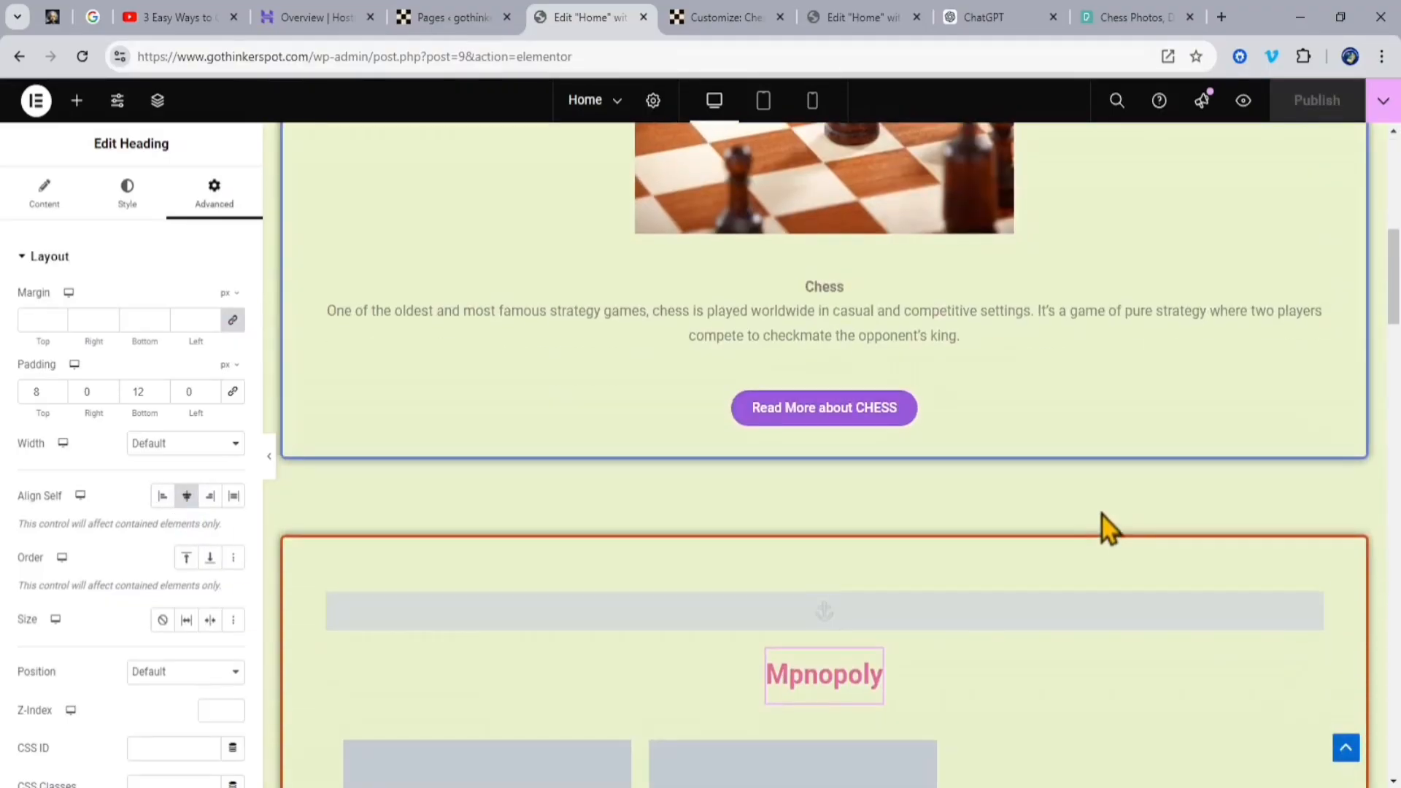
{"action": "scroll", "coordinate": [1102, 515], "scroll_direction": "up", "scroll_amount": 3}
Step: Copy the introductory Monopoly paragraph from ChatGPT and paste it over the second container's lorem ipsum text in Elementor
{"action": "left_click", "coordinate": [1005, 16]}
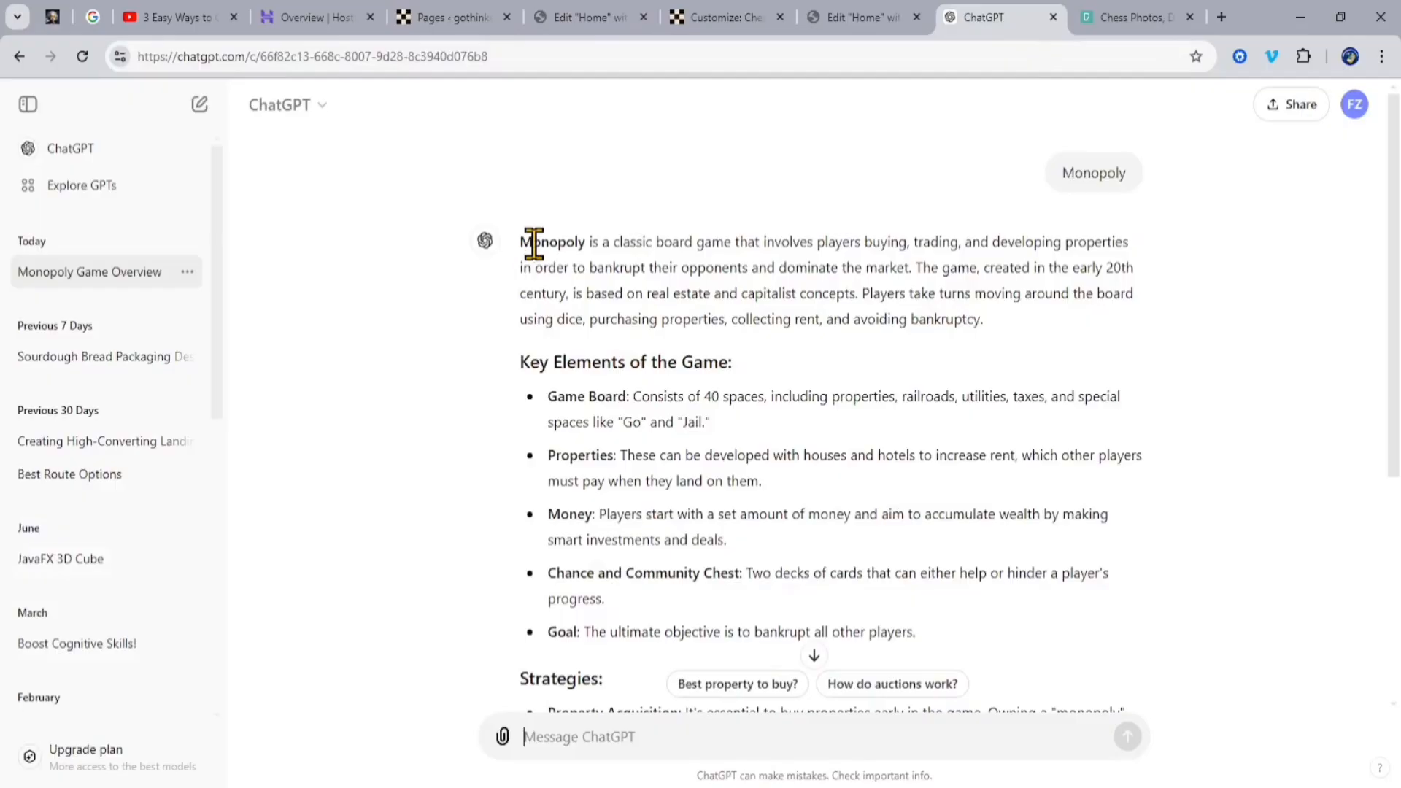
{"action": "left_click_drag", "start_coordinate": [520, 242], "coordinate": [983, 319]}
{"action": "key", "text": "ctrl+c"}
{"action": "left_click", "coordinate": [594, 19]}
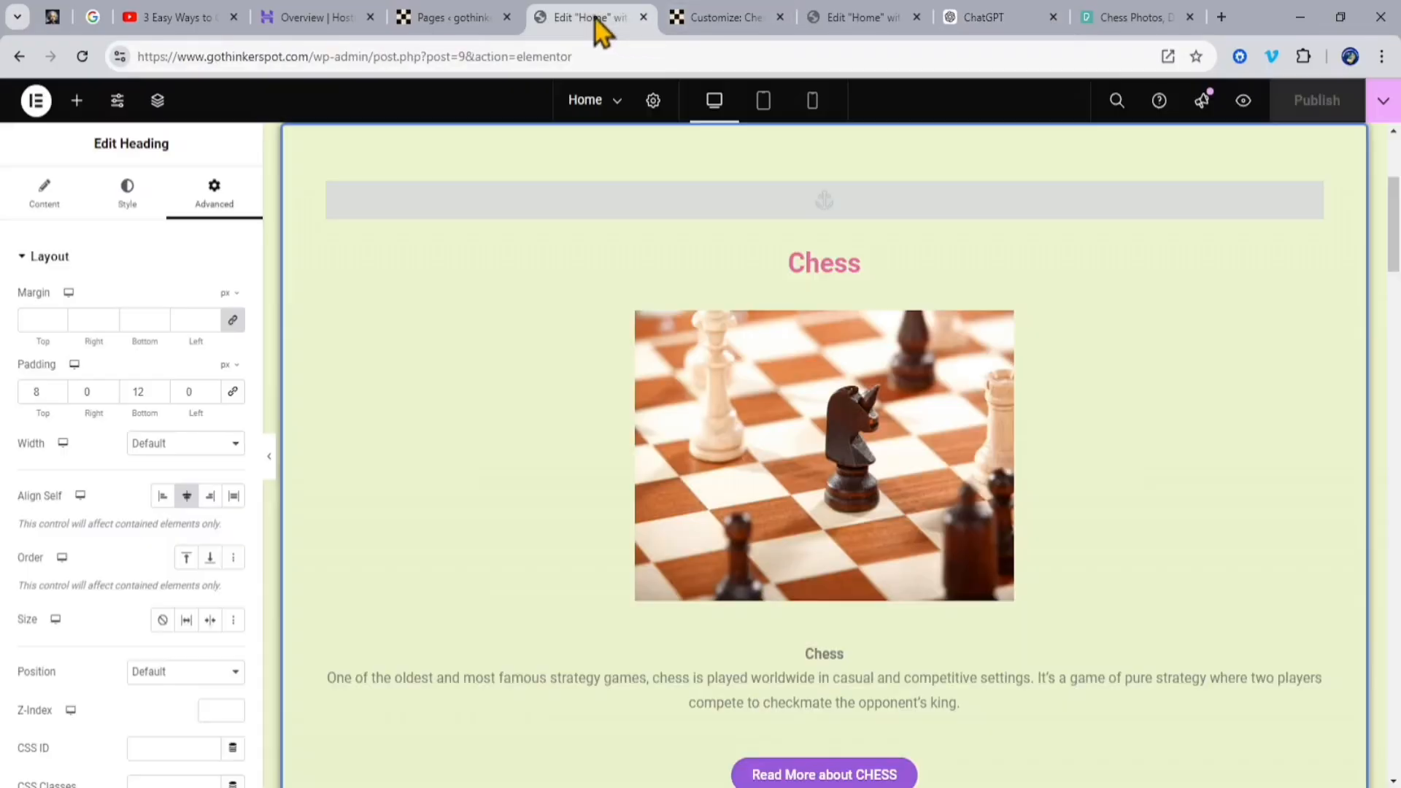
{"action": "scroll", "coordinate": [1096, 376], "scroll_direction": "up", "scroll_amount": 4}
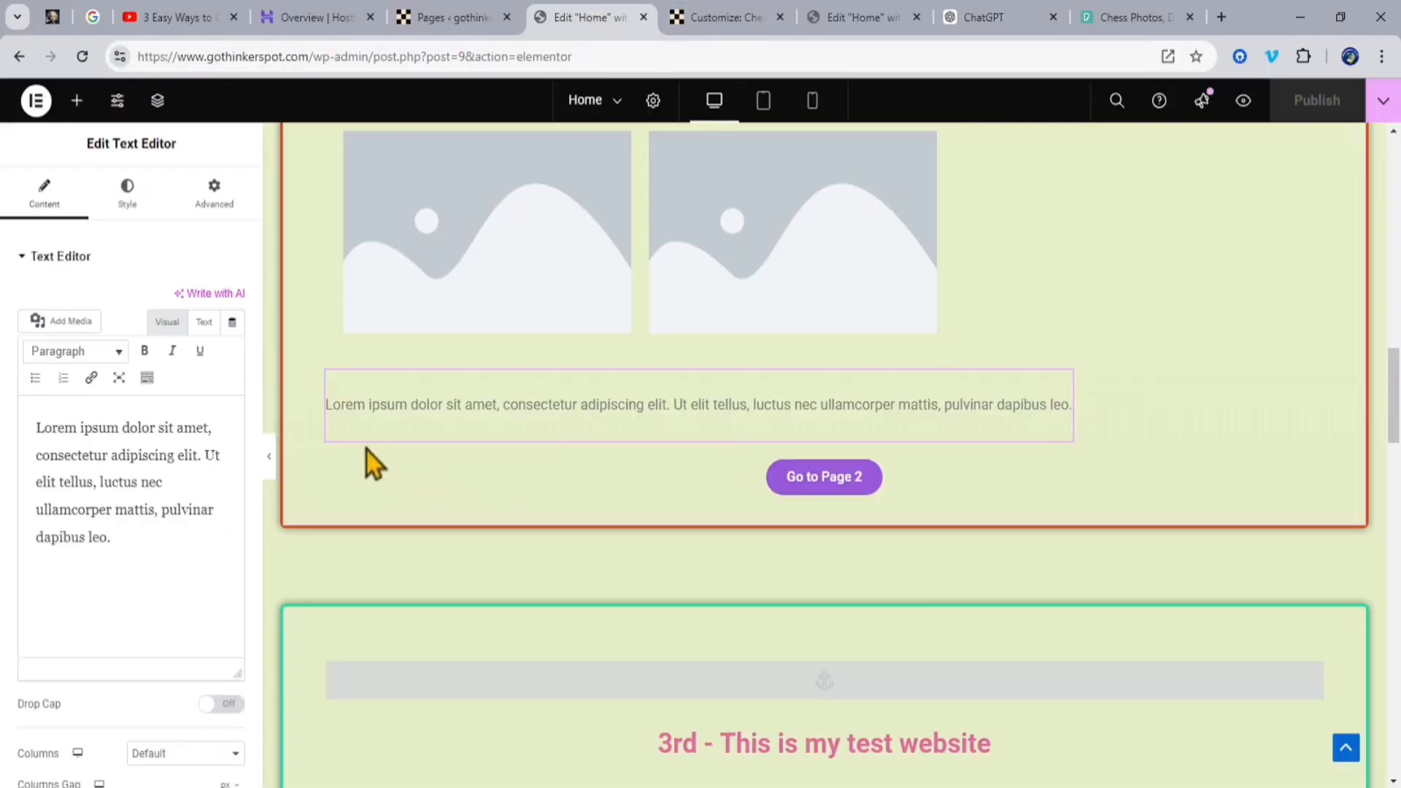
{"action": "left_click_drag", "start_coordinate": [35, 427], "coordinate": [169, 565]}
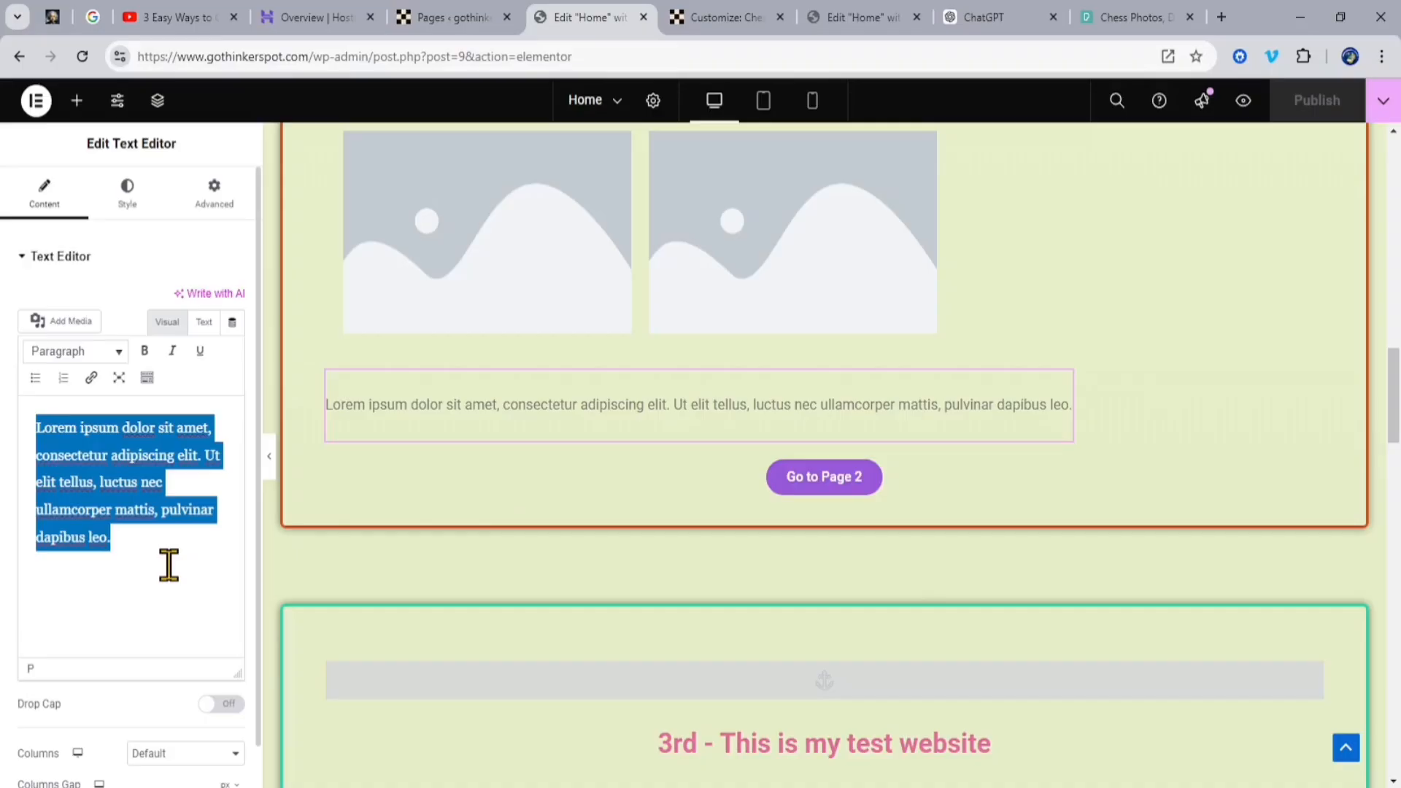
{"action": "key", "text": "ctrl+v"}
Step: Delete the grid of four placeholder images above the Monopoly paragraph, keeping its outer container
{"action": "scroll", "coordinate": [773, 319], "scroll_direction": "up", "scroll_amount": 4}
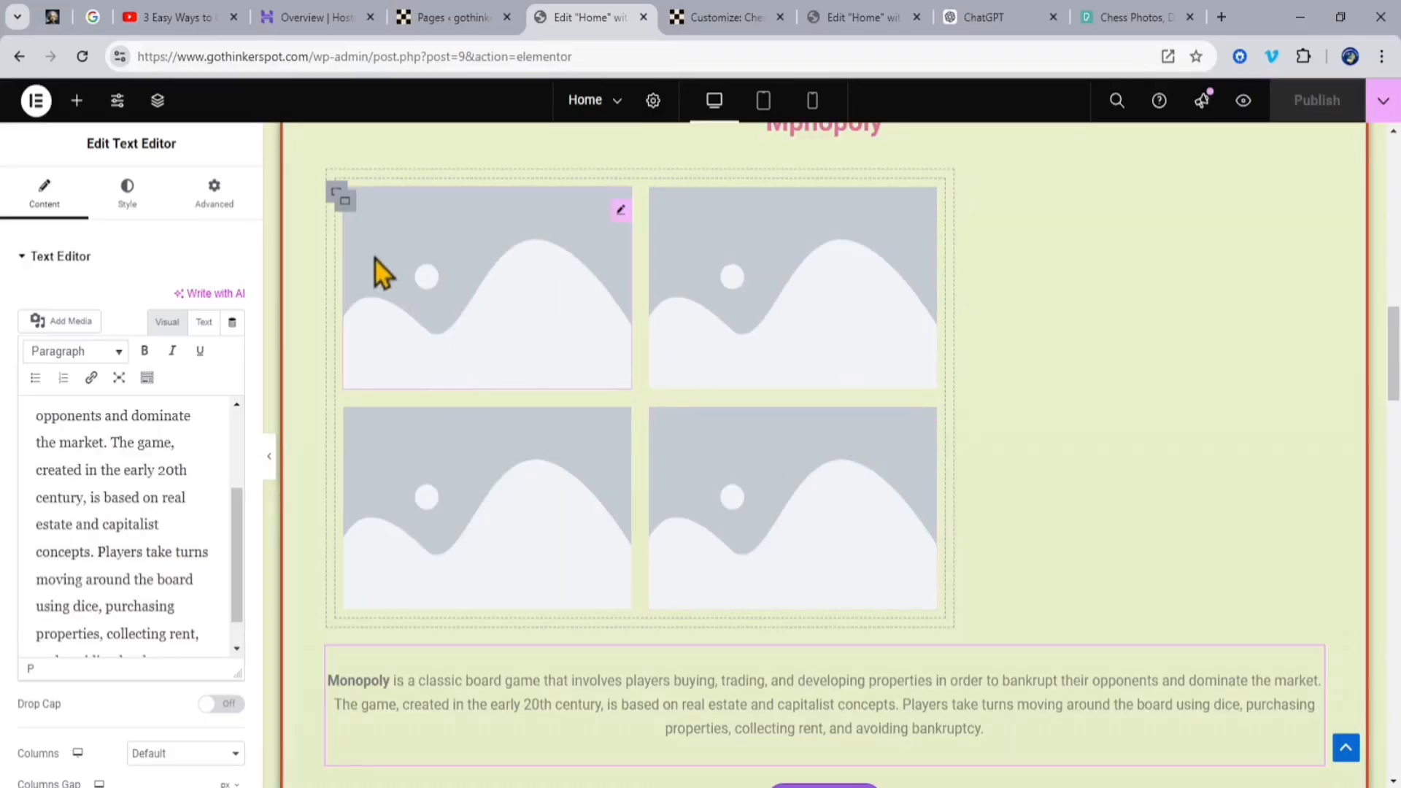
{"action": "right_click", "coordinate": [342, 201]}
{"action": "left_click", "coordinate": [389, 689]}
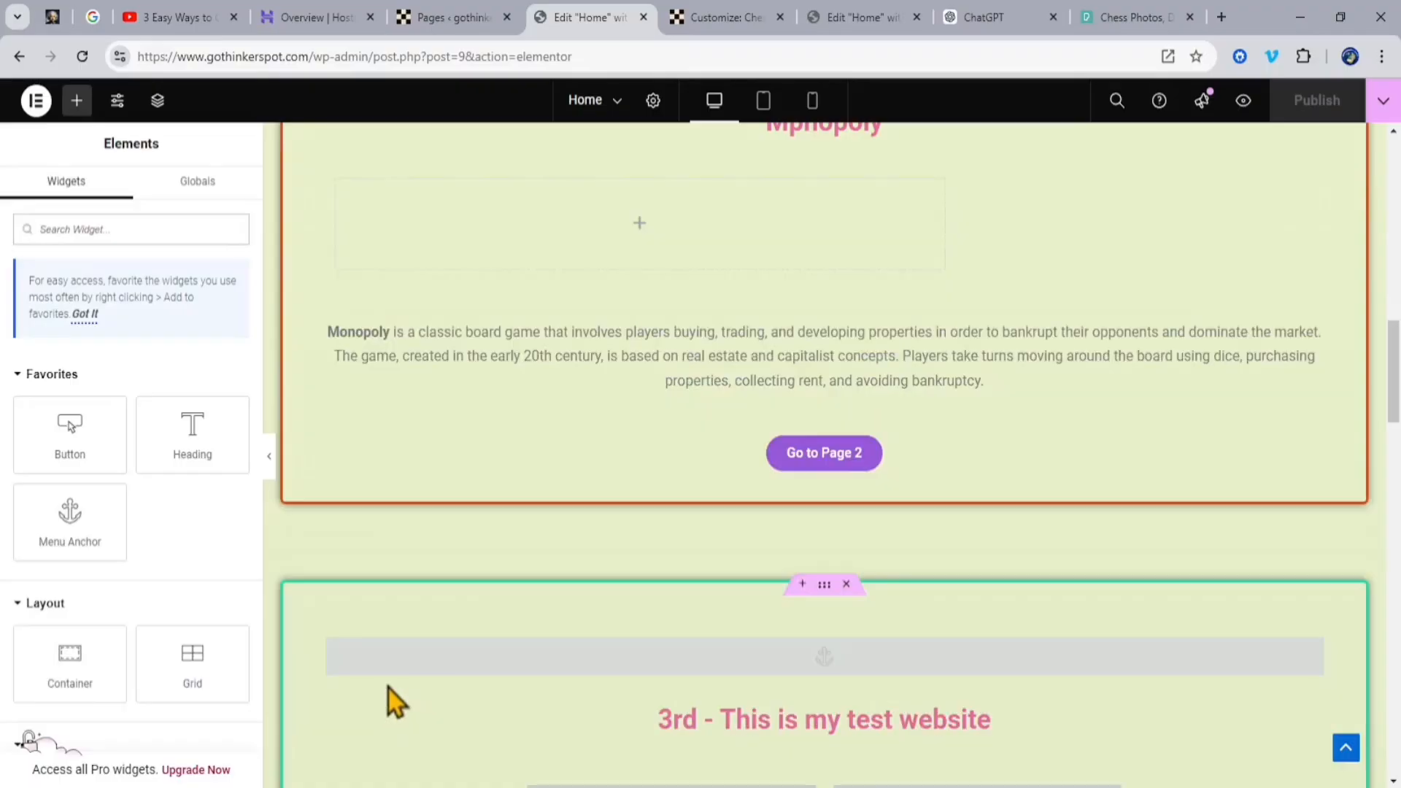
Step: Add an Image widget to the empty inner container between the second container's heading and the Monopoly paragraph
{"action": "scroll", "coordinate": [624, 378], "scroll_direction": "up", "scroll_amount": 4}
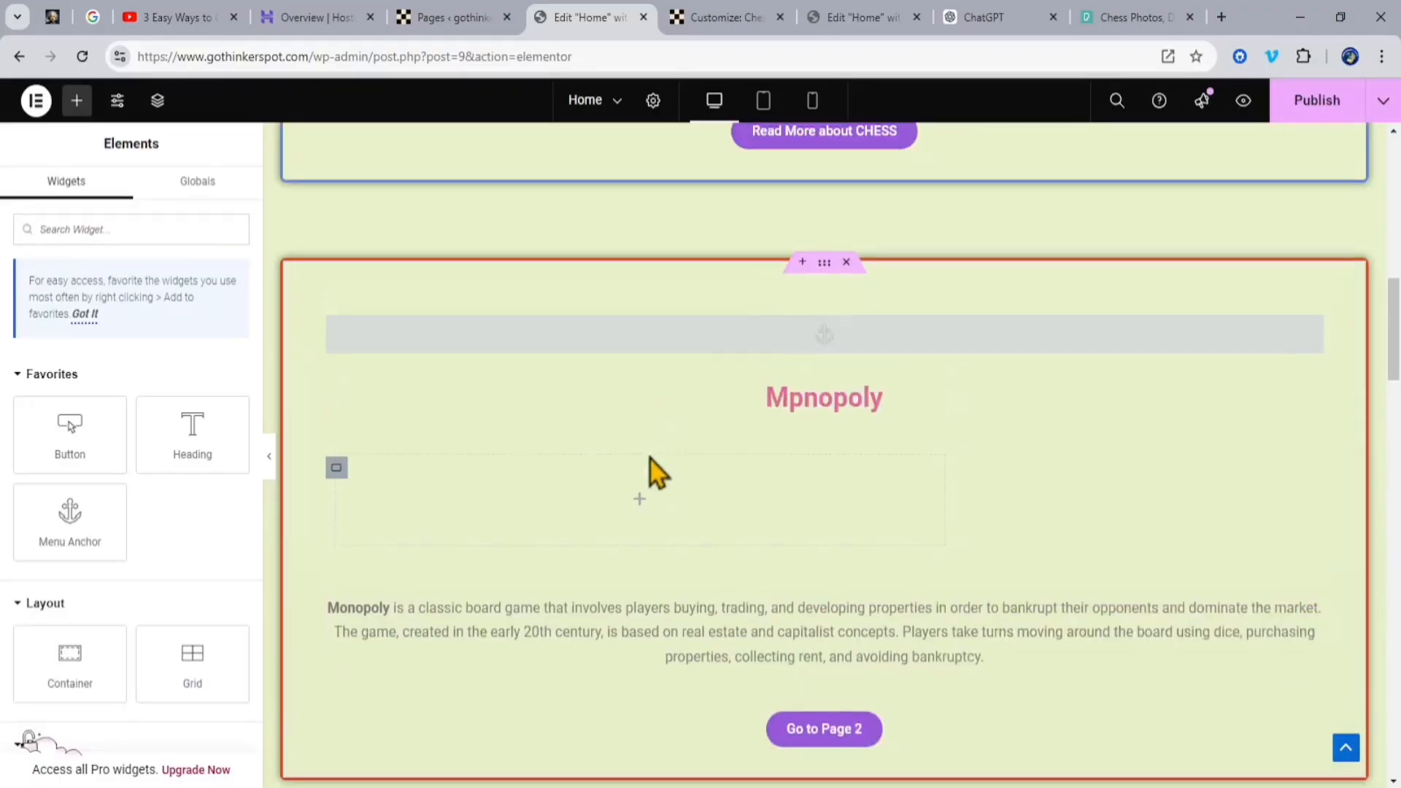
{"action": "scroll", "coordinate": [194, 511], "scroll_direction": "down", "scroll_amount": 4}
{"action": "left_click_drag", "start_coordinate": [195, 536], "coordinate": [672, 502]}
{"action": "scroll", "coordinate": [669, 501], "scroll_direction": "down", "scroll_amount": 5}
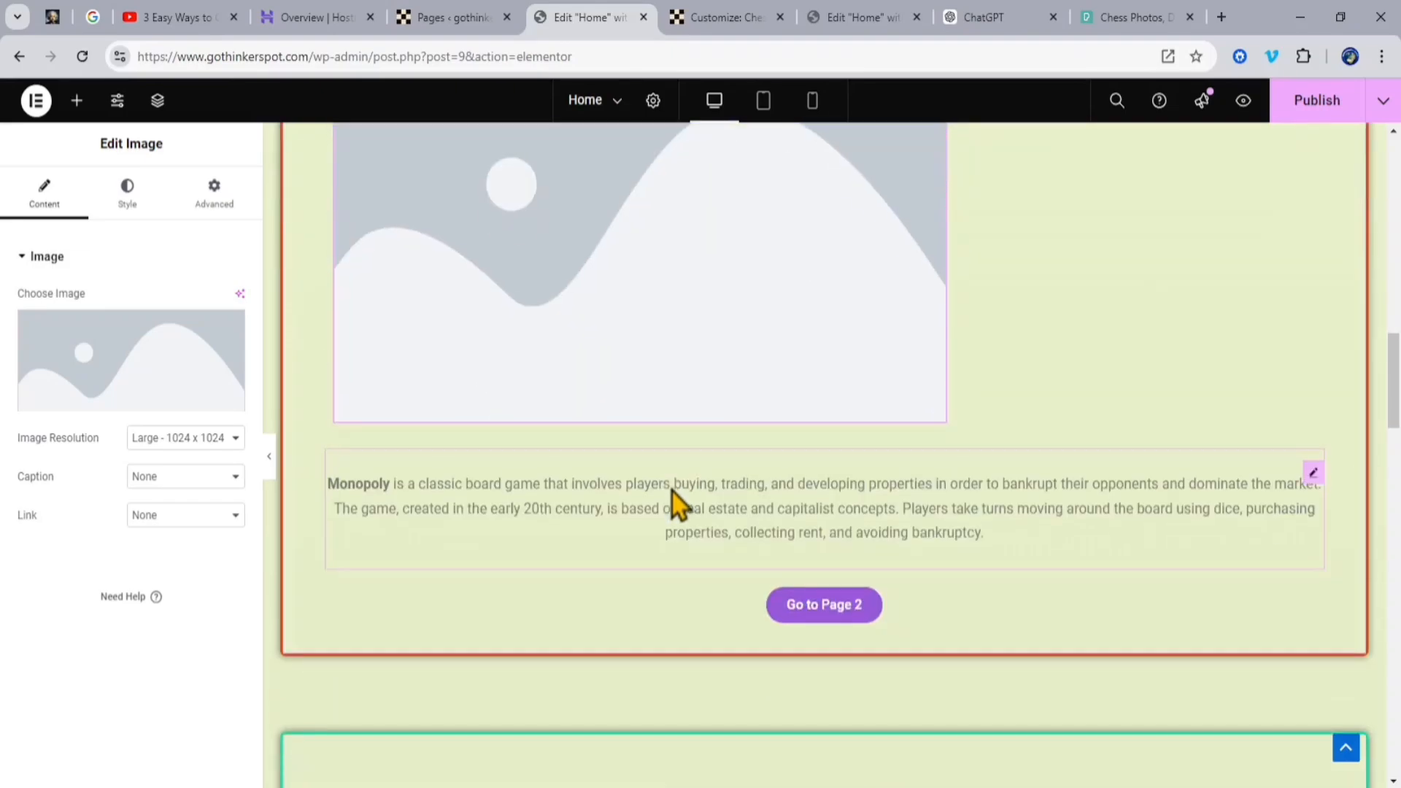
Step: Center the image widget's inner container in the second container and select the MONOPOLY board photo in the media library for it
{"action": "left_click", "coordinate": [188, 458]}
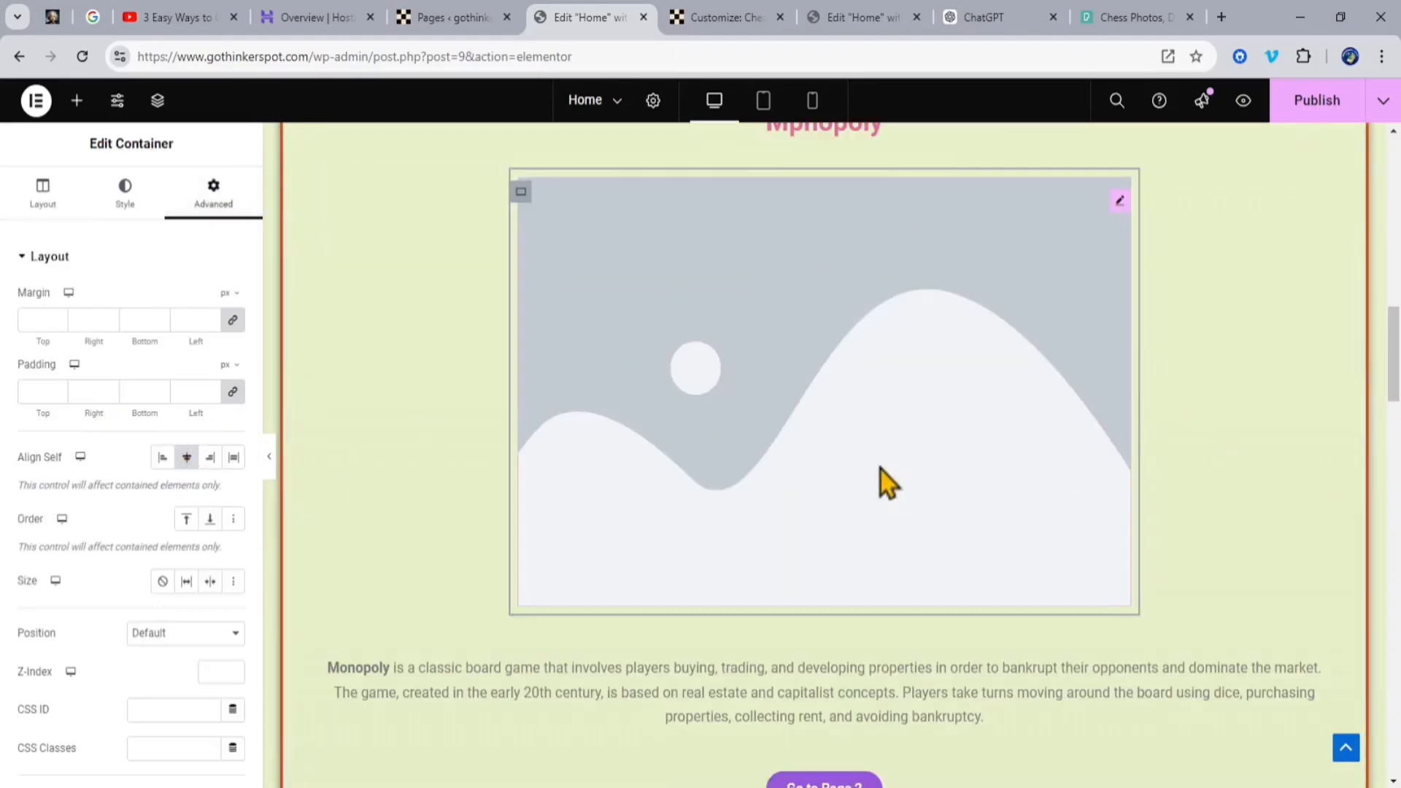
{"action": "scroll", "coordinate": [941, 467], "scroll_direction": "up", "scroll_amount": 1}
{"action": "left_click", "coordinate": [1131, 18]}
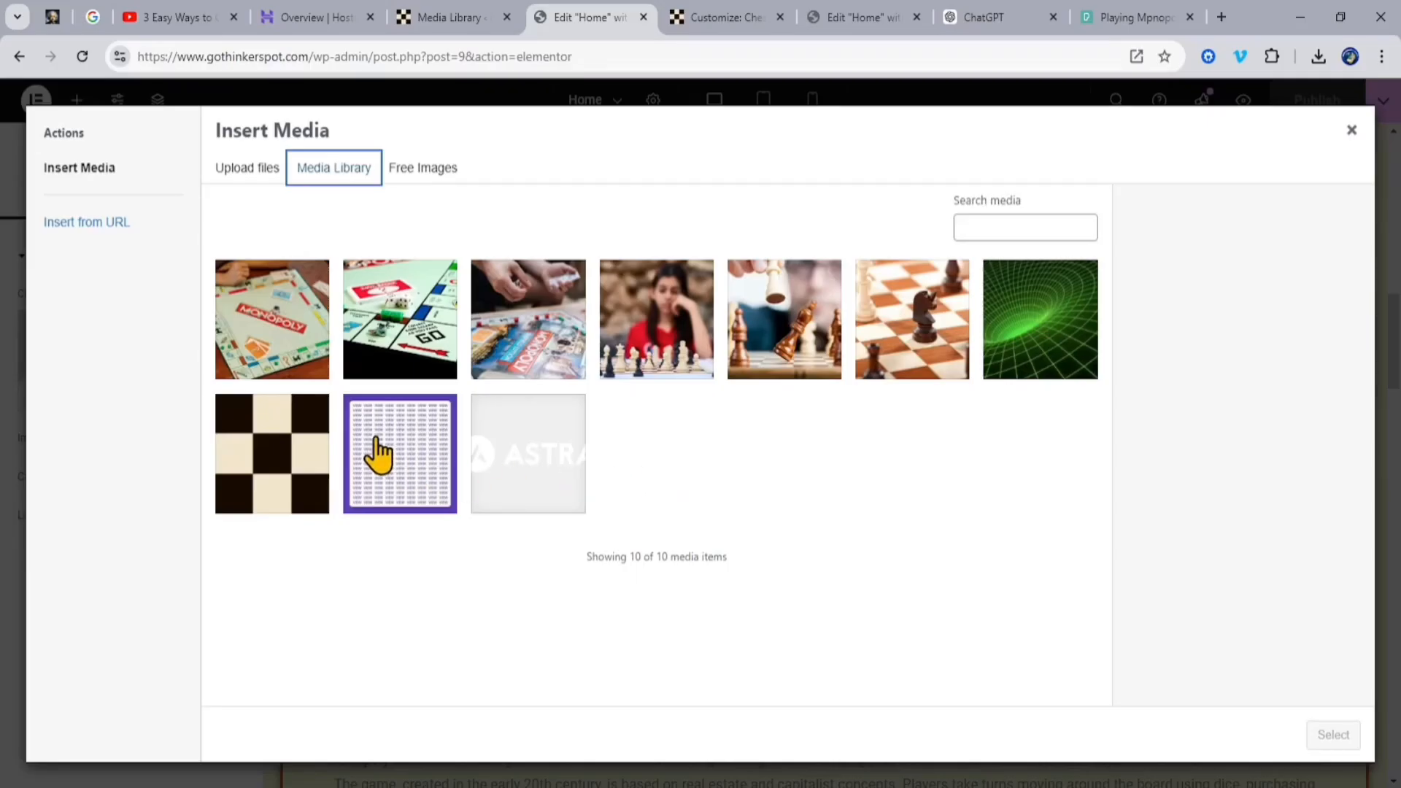
{"action": "left_click", "coordinate": [259, 343]}
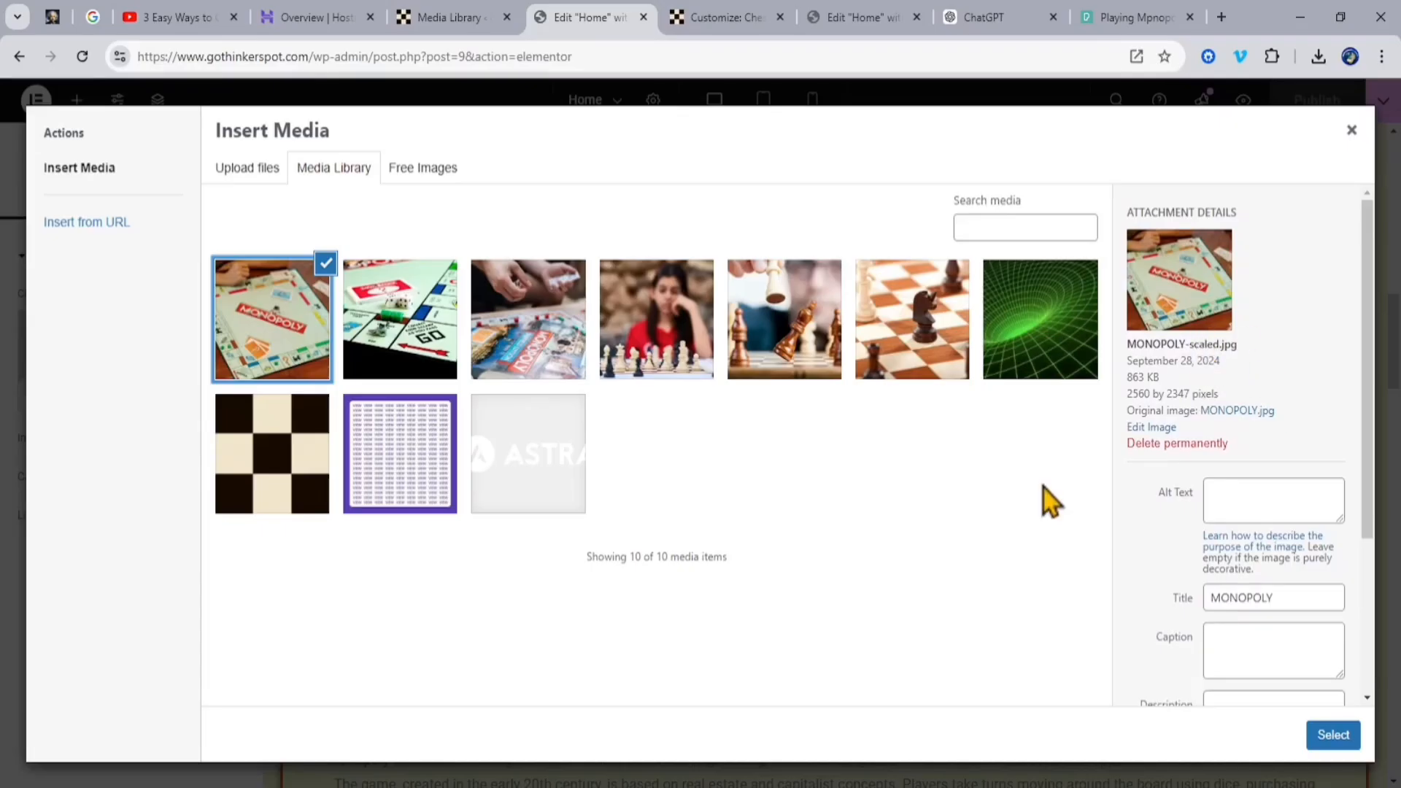
Step: Copy the photo's title MONOPOLY into its alt text, caption and description, and insert the photo into the image widget
{"action": "left_click_drag", "start_coordinate": [1285, 600], "coordinate": [1032, 618]}
{"action": "key", "text": "ctrl+c"}
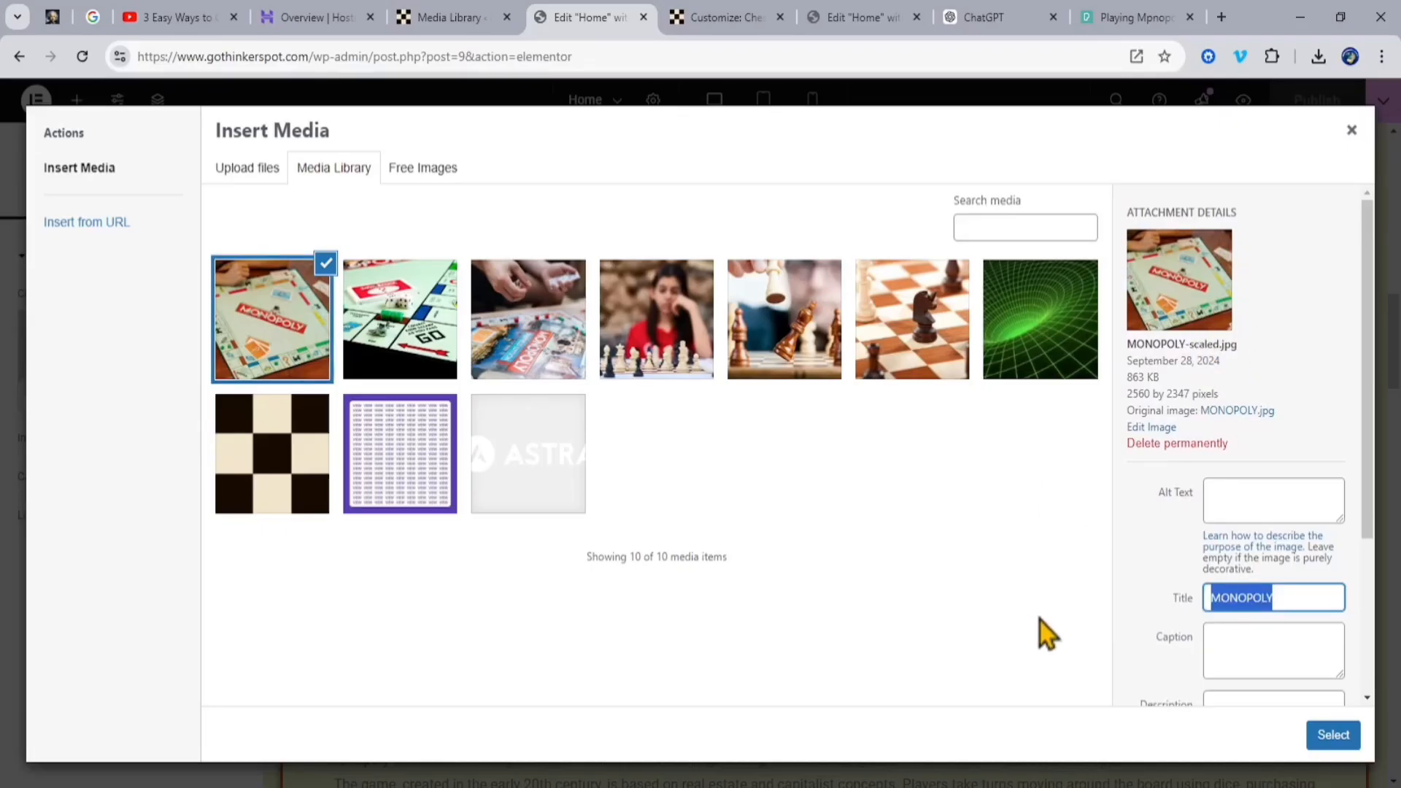
{"action": "left_click", "coordinate": [1255, 501]}
{"action": "key", "text": "ctrl+v"}
{"action": "left_click", "coordinate": [1269, 650]}
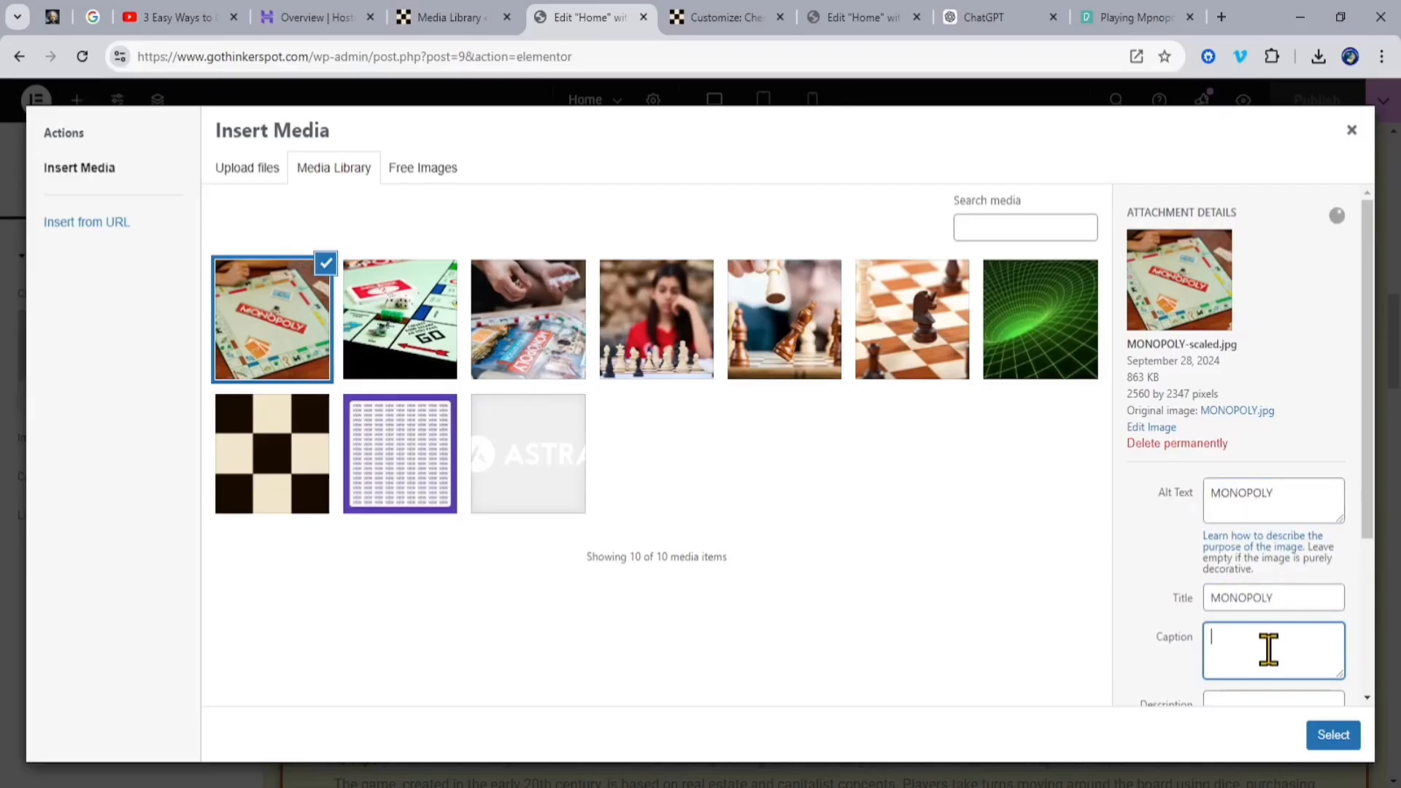
{"action": "key", "text": "ctrl+v"}
{"action": "scroll", "coordinate": [1268, 650], "scroll_direction": "down", "scroll_amount": 3}
{"action": "left_click", "coordinate": [1214, 501]}
{"action": "key", "text": "ctrl+v"}
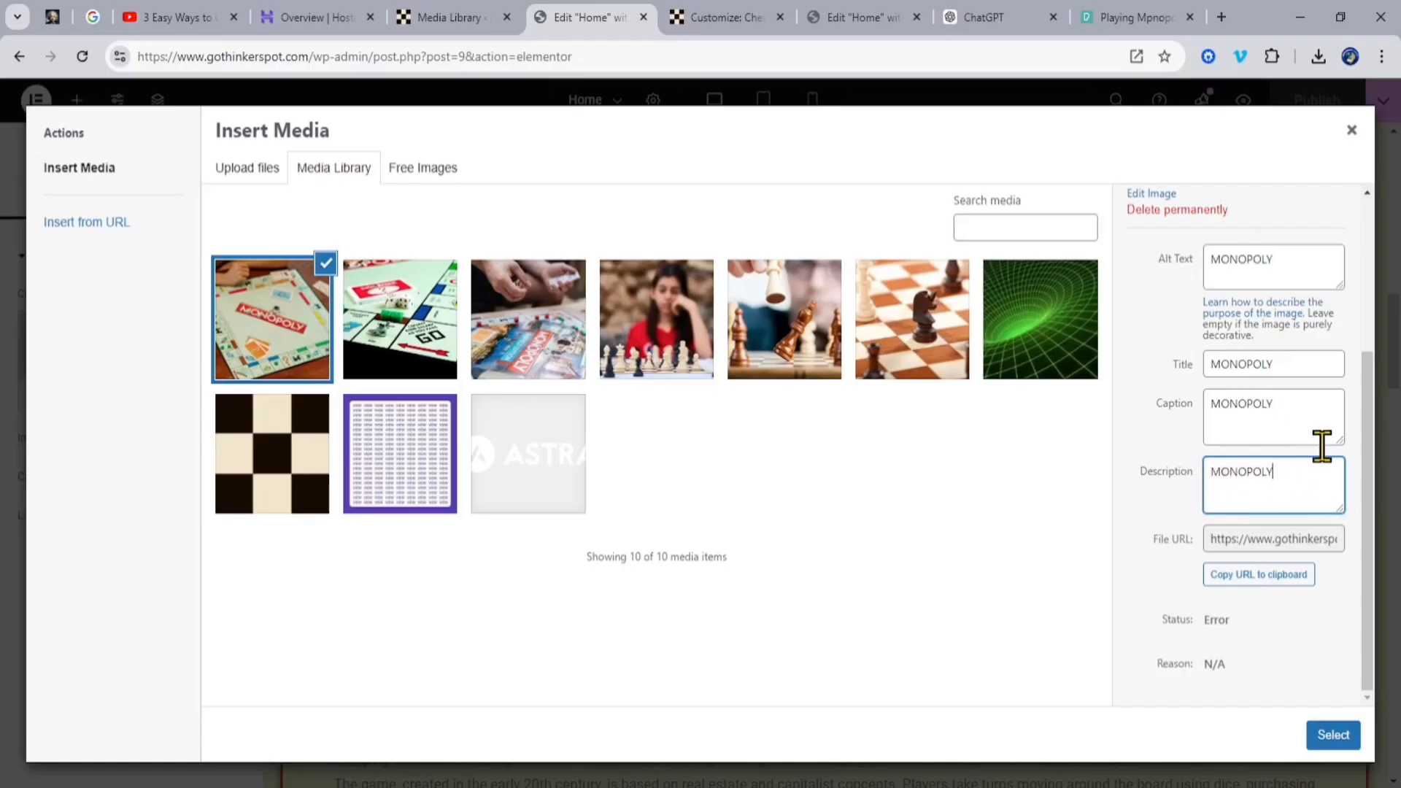
{"action": "left_click_drag", "start_coordinate": [1367, 489], "coordinate": [1364, 446]}
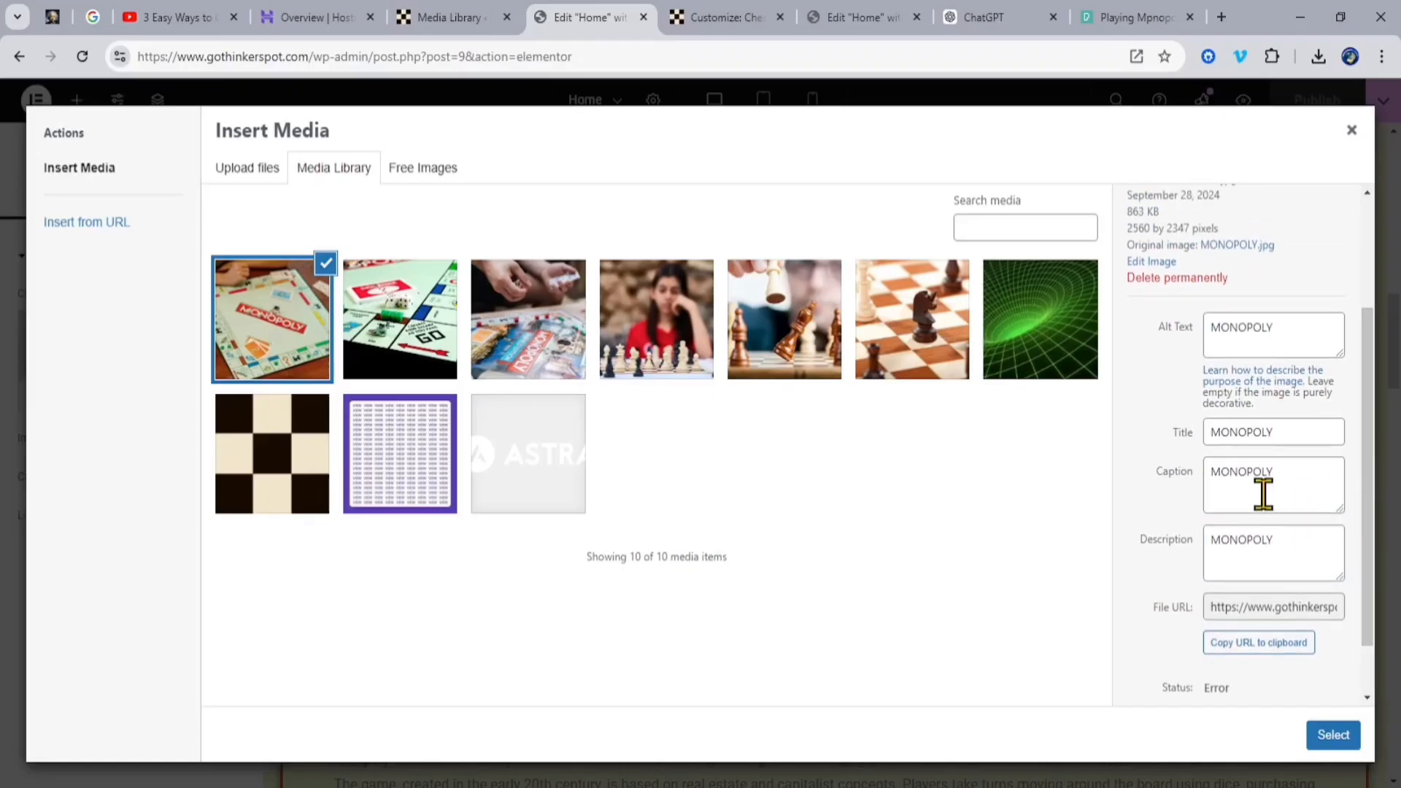
{"action": "scroll", "coordinate": [1263, 494], "scroll_direction": "down", "scroll_amount": 1}
{"action": "left_click", "coordinate": [1330, 739]}
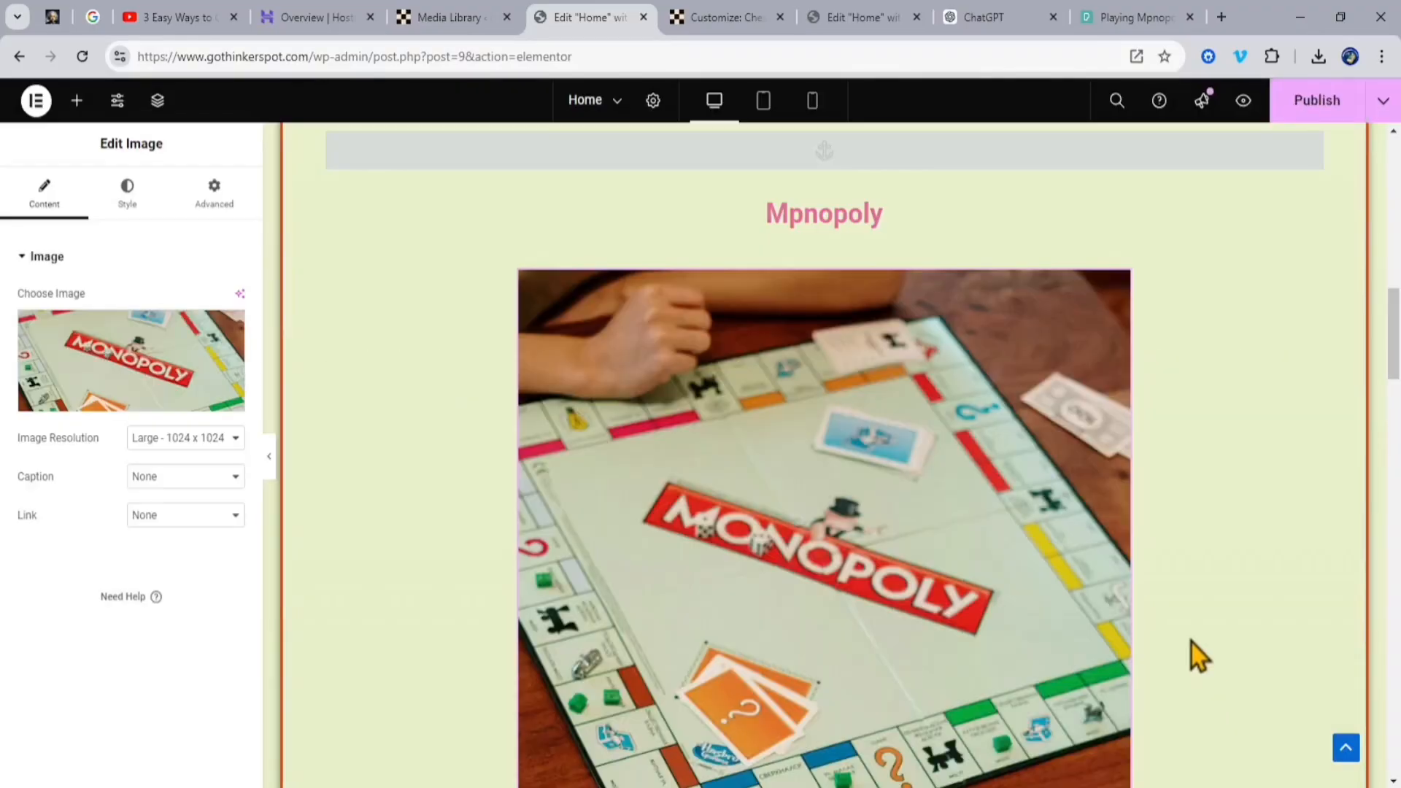
Step: Change the text of the "Go to Page 2" button to "Read More About MONOPOLY" and publish the Home page
{"action": "scroll", "coordinate": [1192, 642], "scroll_direction": "down", "scroll_amount": 7}
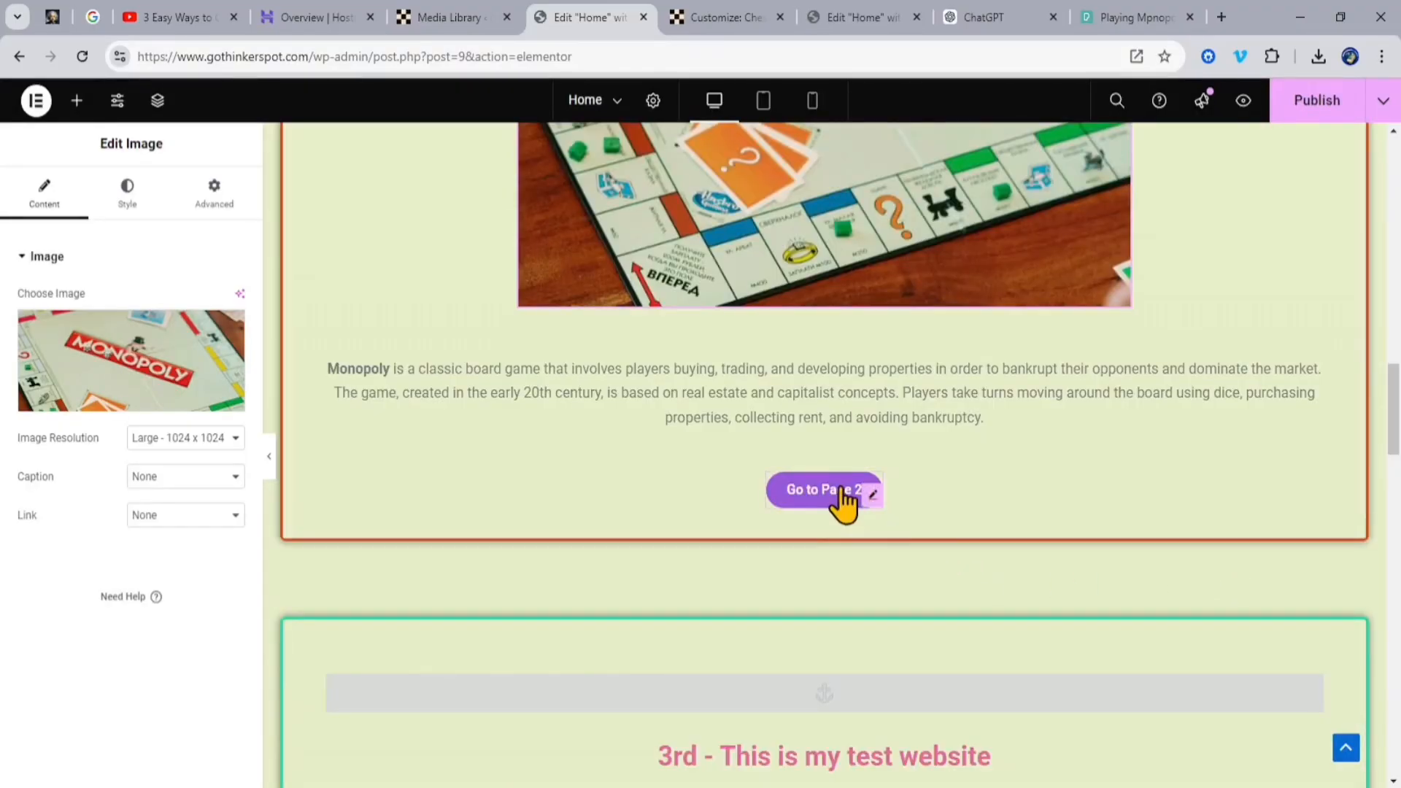
{"action": "left_click", "coordinate": [816, 494]}
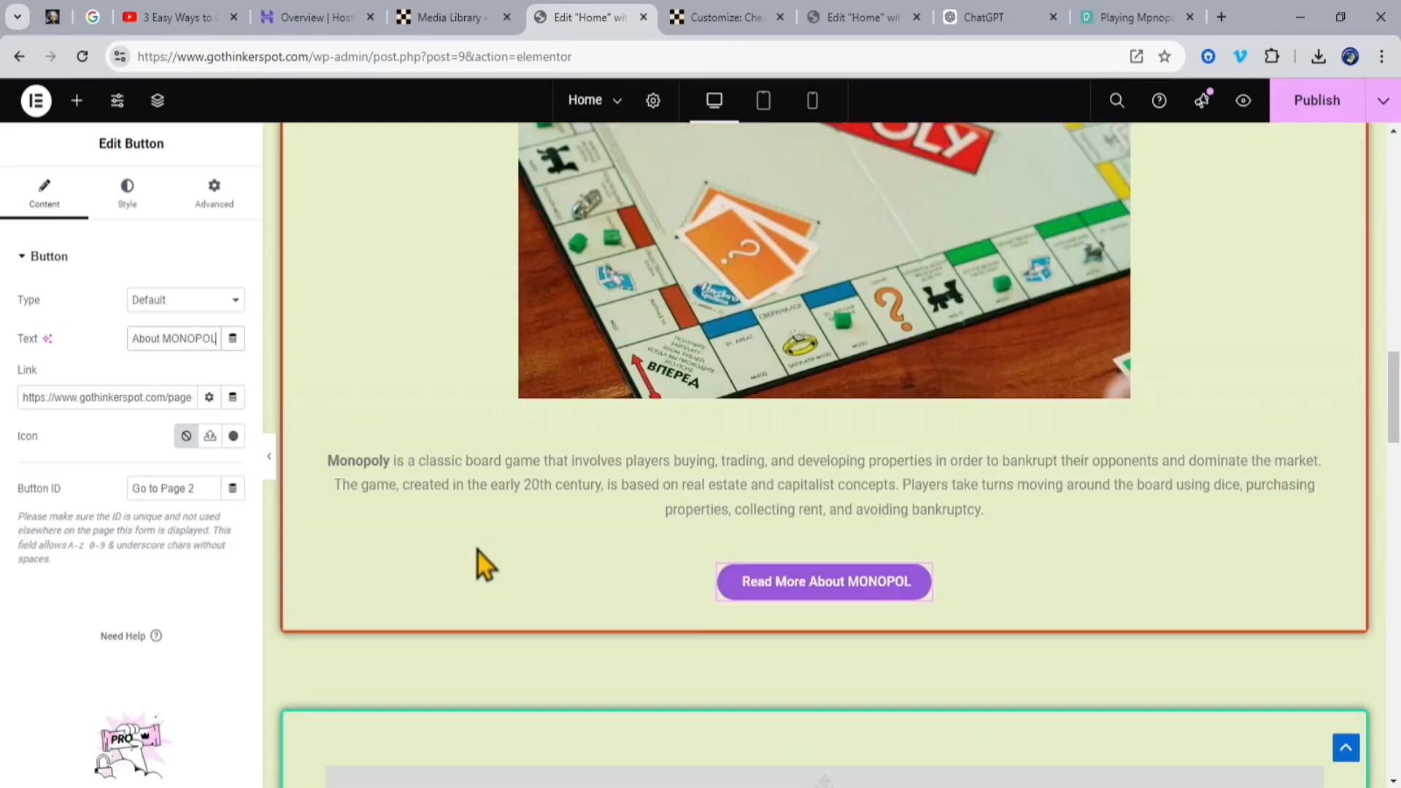
{"action": "type", "text": "Y"}
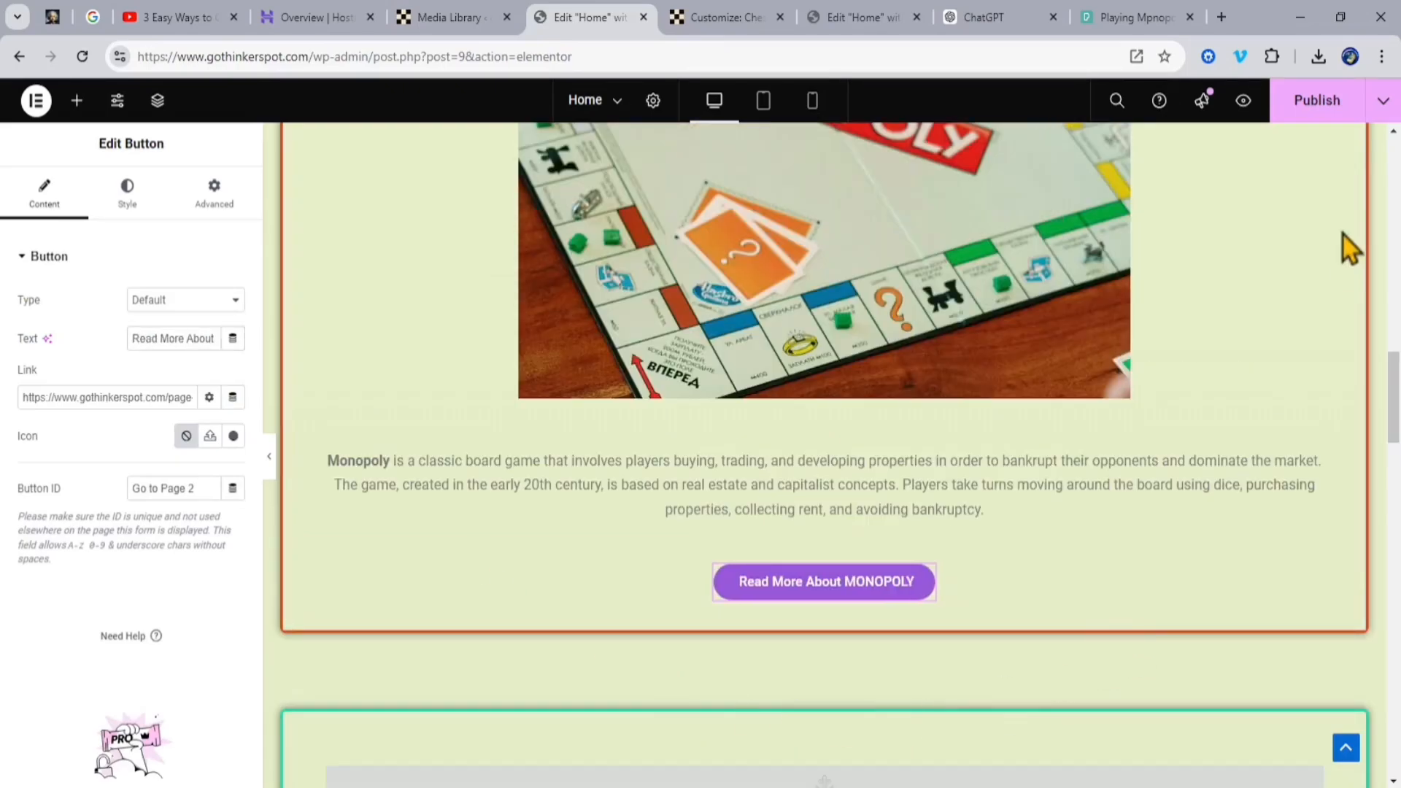
{"action": "left_click", "coordinate": [1318, 109]}
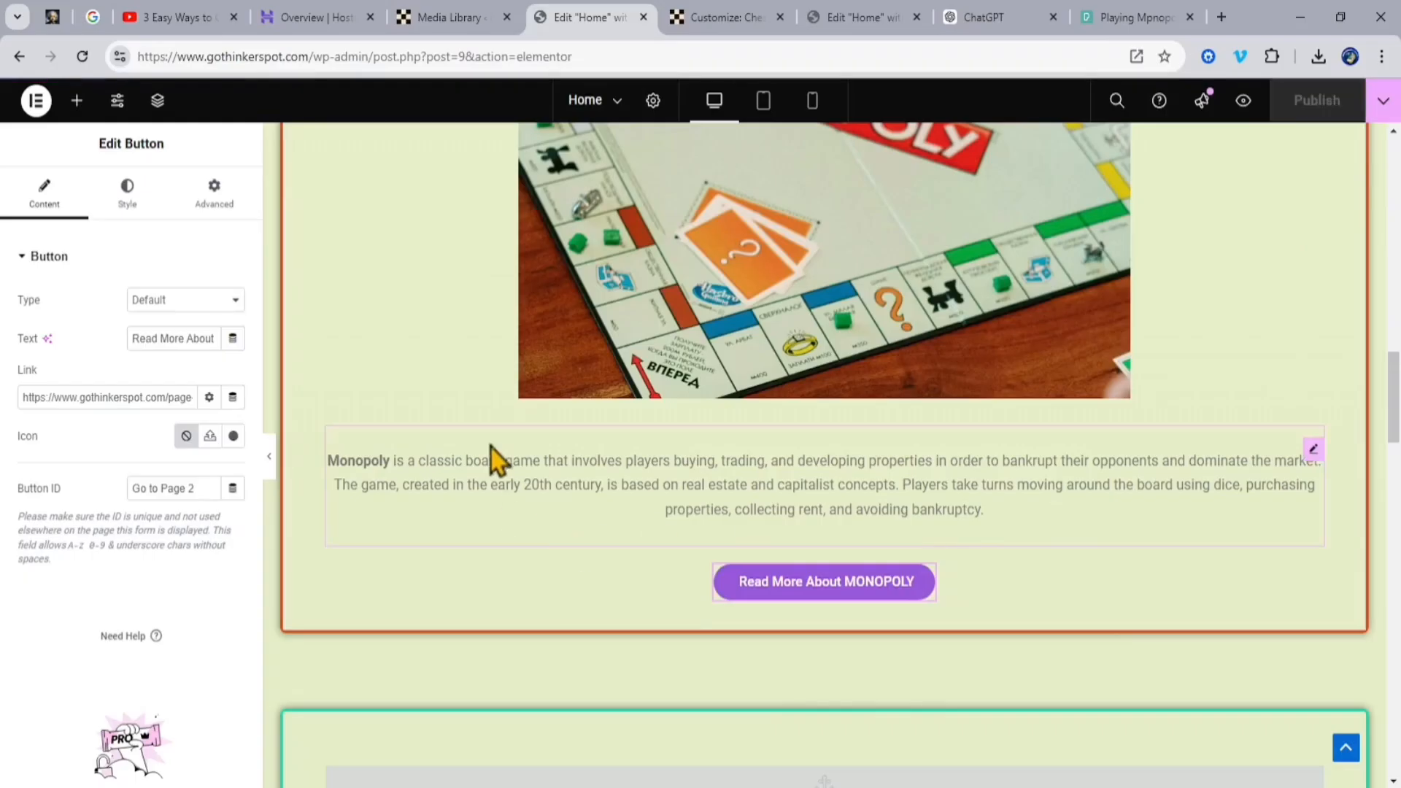
Step: Switch to the live site, open it in the WordPress Customizer and open the Primary (2) menu used as Secondary Menu for editing
{"action": "scroll", "coordinate": [476, 459], "scroll_direction": "up", "scroll_amount": 5}
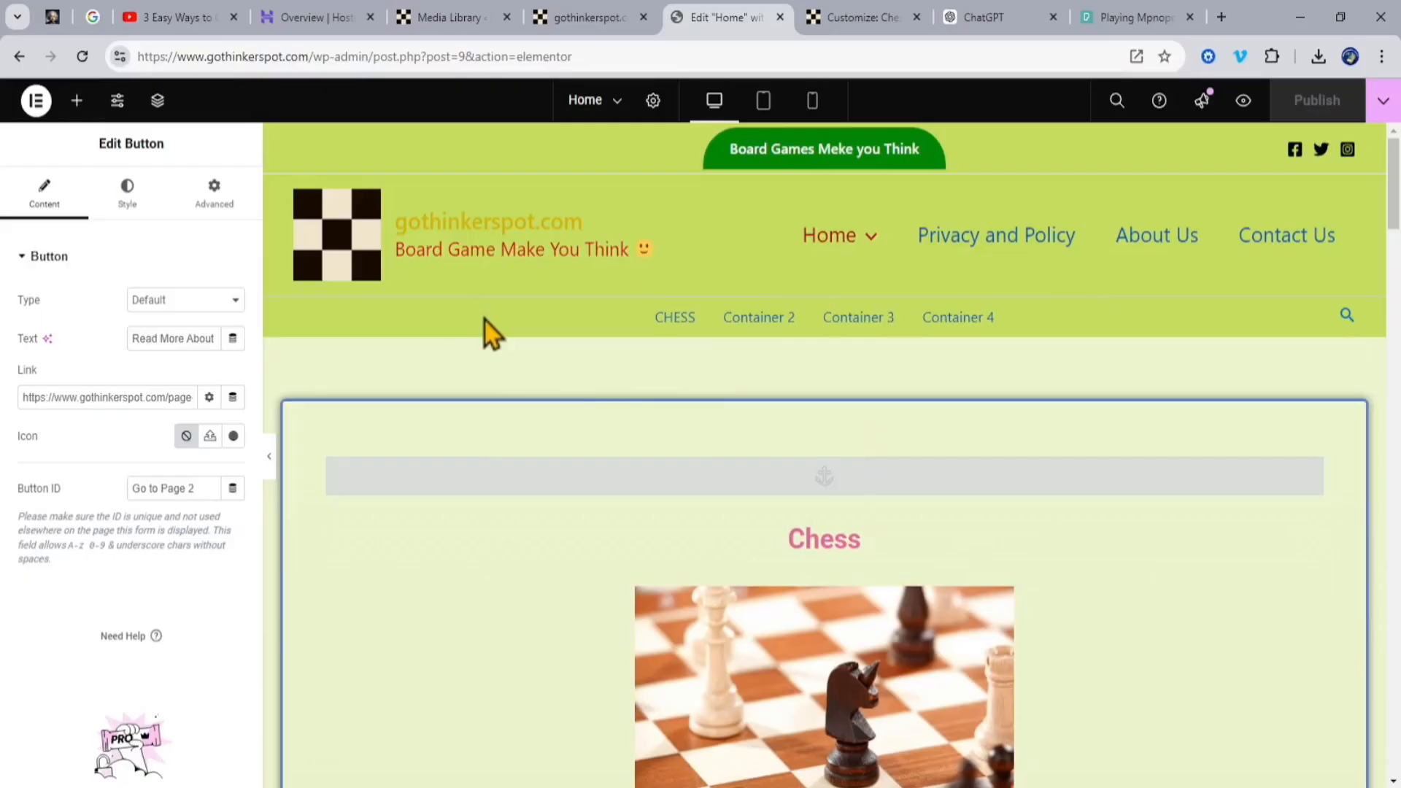
{"action": "left_click", "coordinate": [606, 18]}
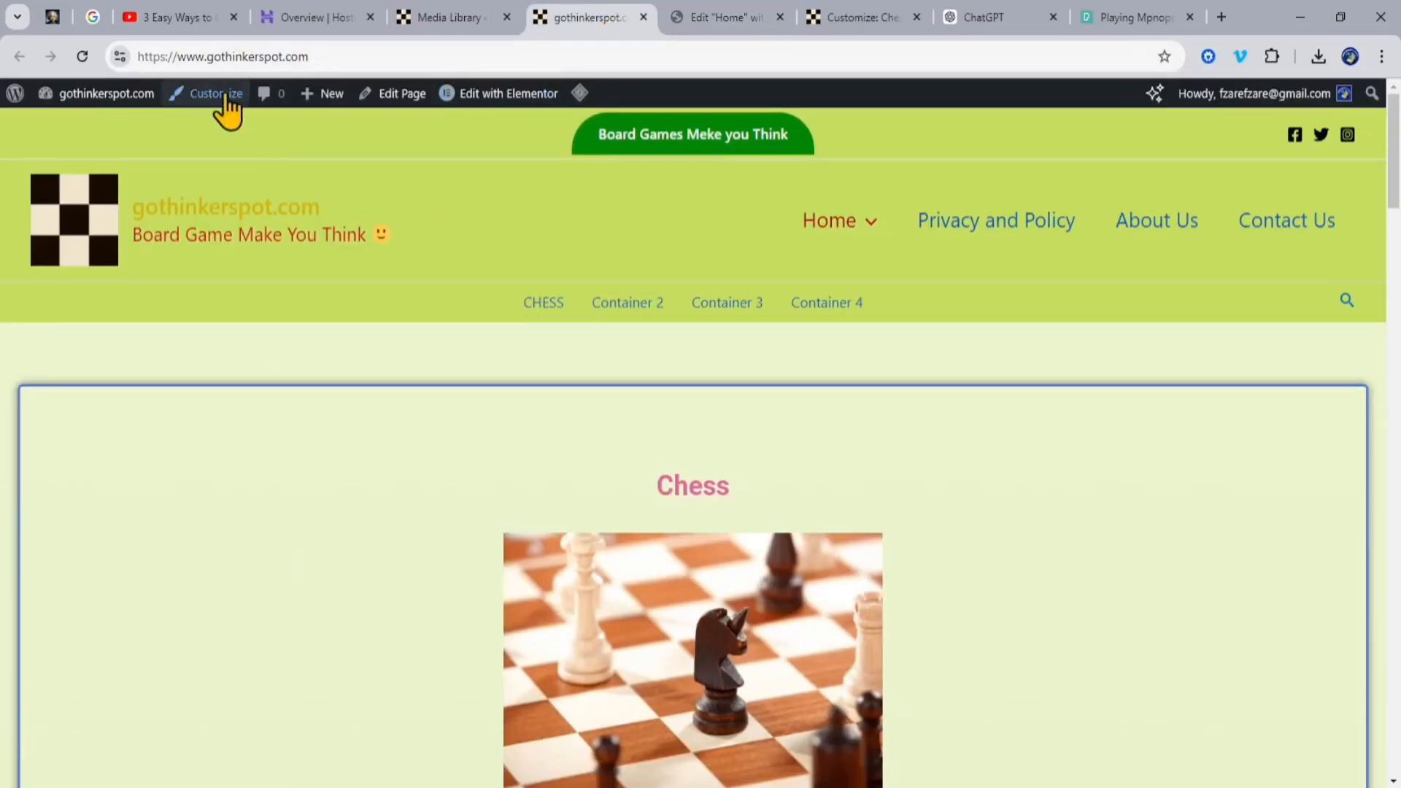
{"action": "left_click", "coordinate": [265, 114]}
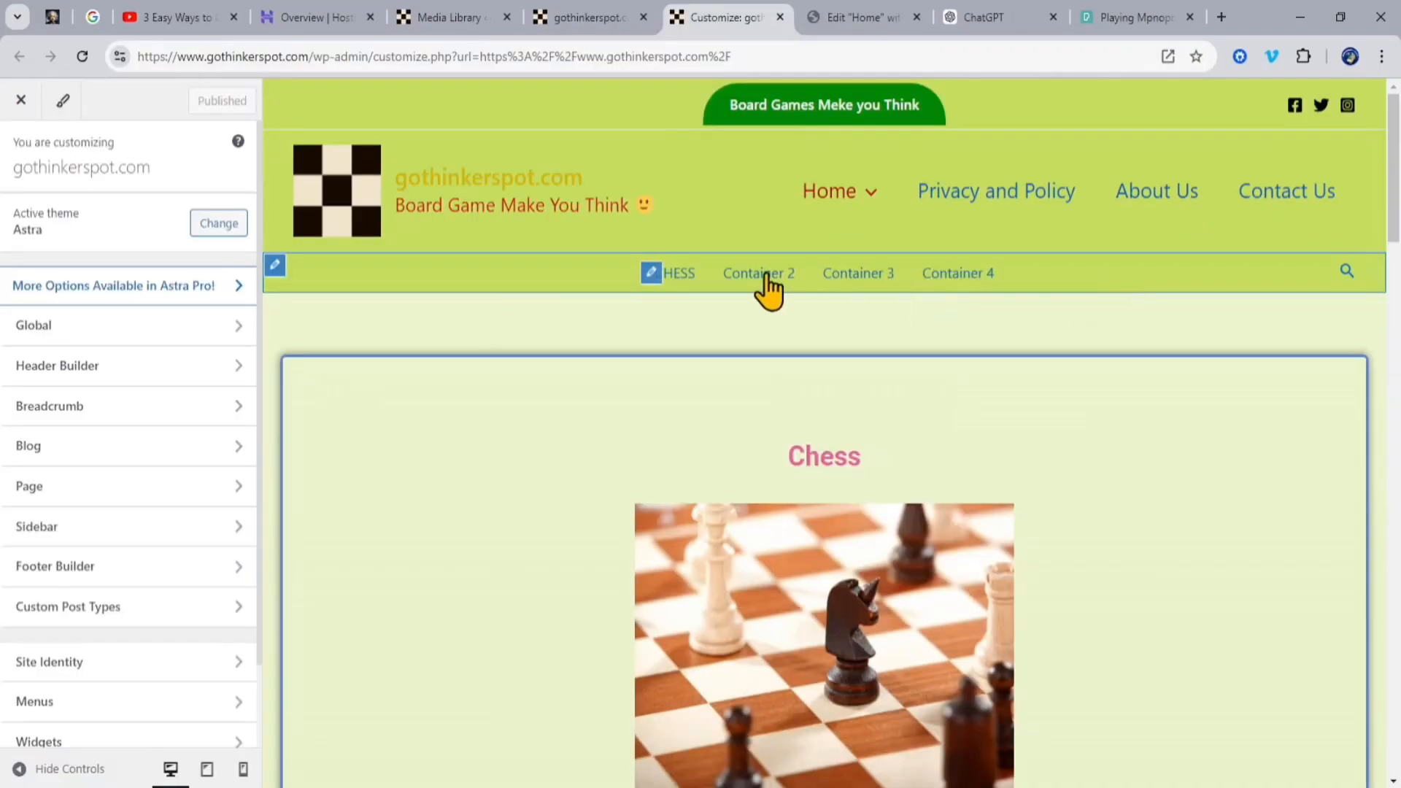
{"action": "mouse_move", "coordinate": [865, 206]}
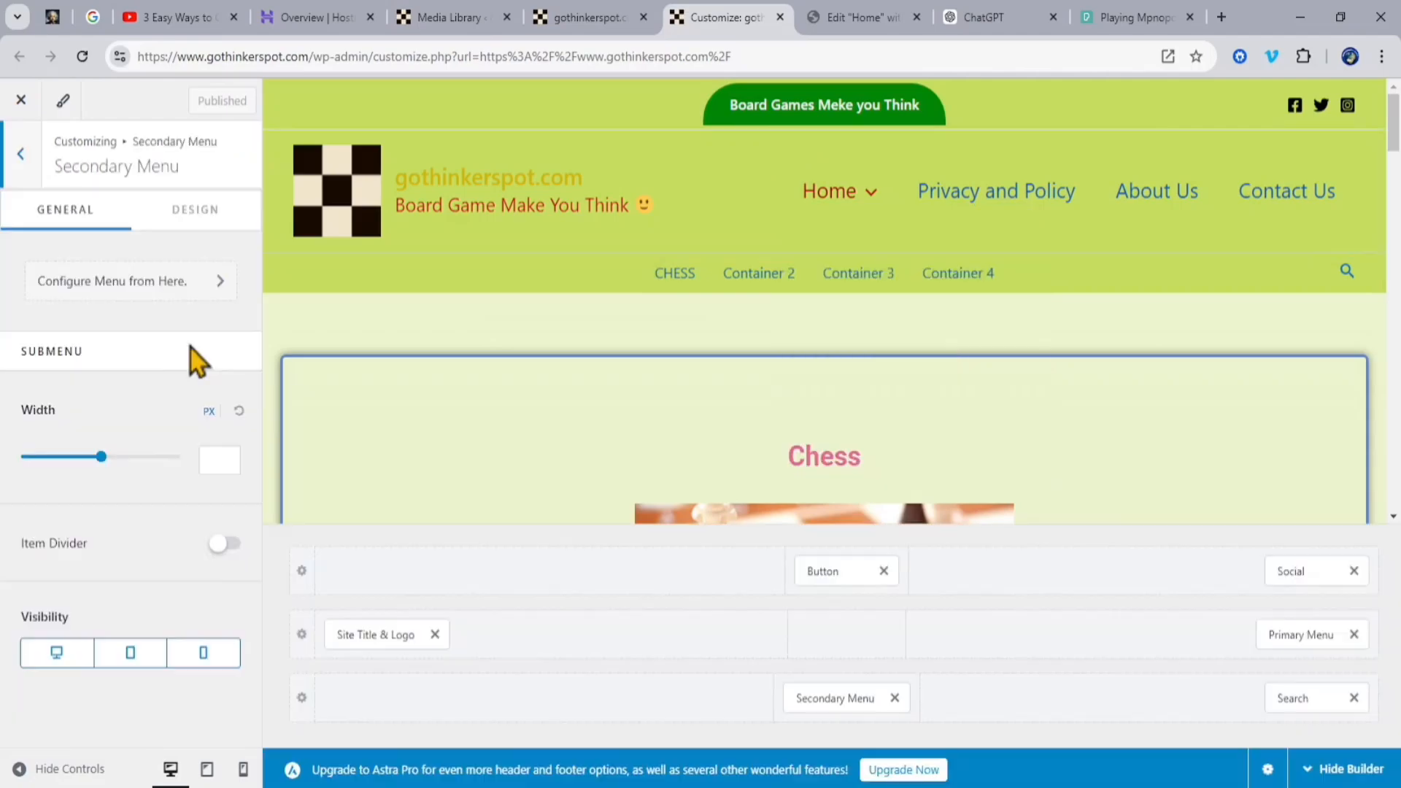
{"action": "left_click", "coordinate": [146, 283]}
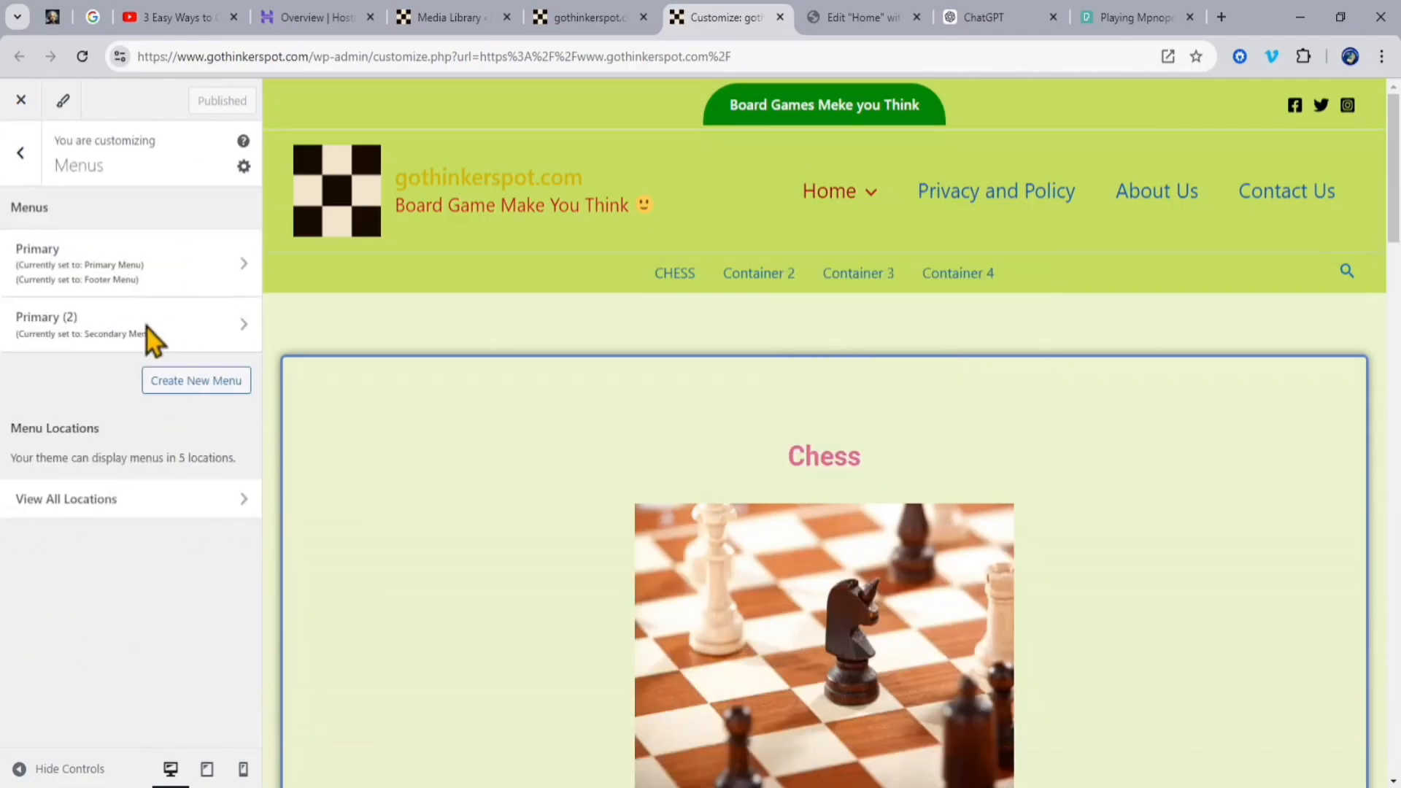
{"action": "left_click", "coordinate": [59, 499]}
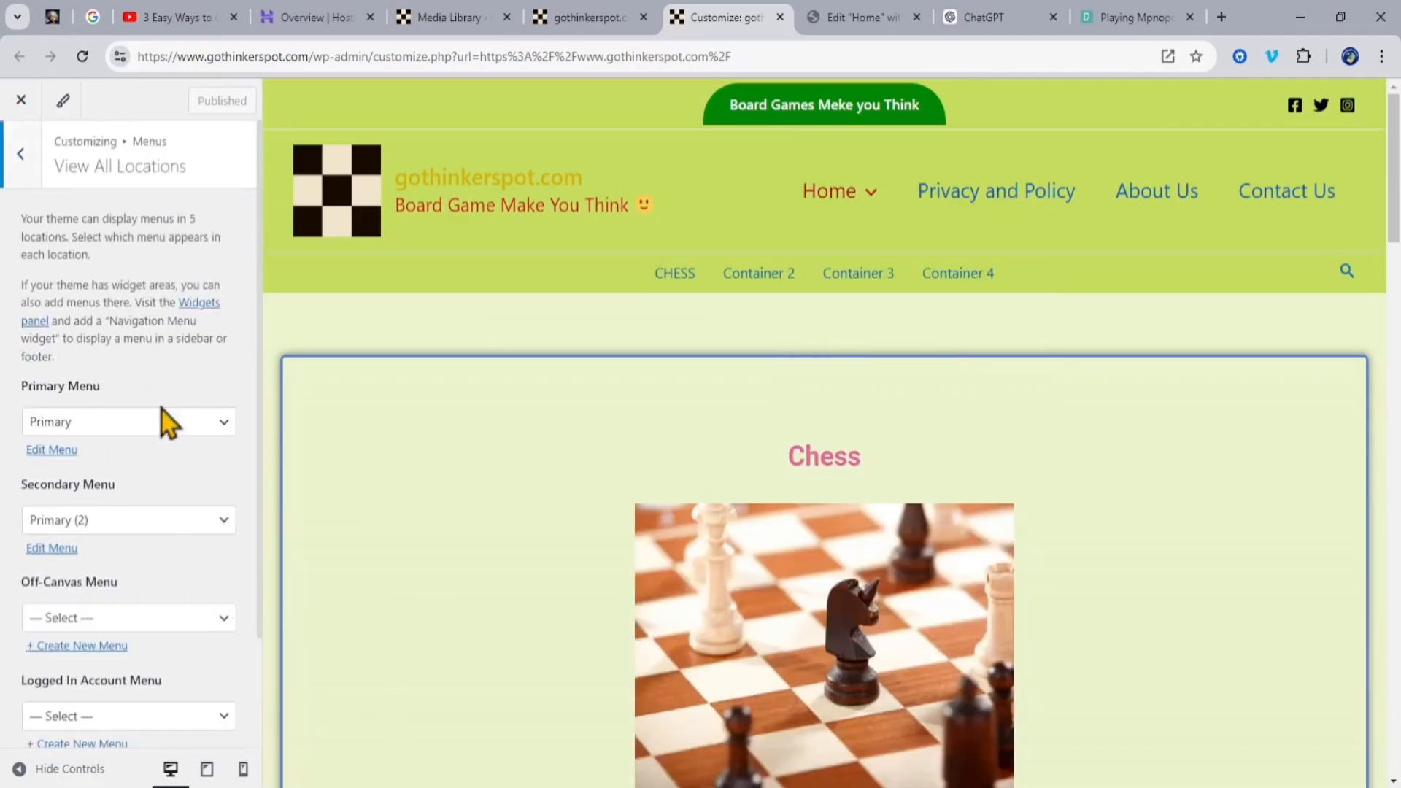
{"action": "left_click", "coordinate": [52, 549]}
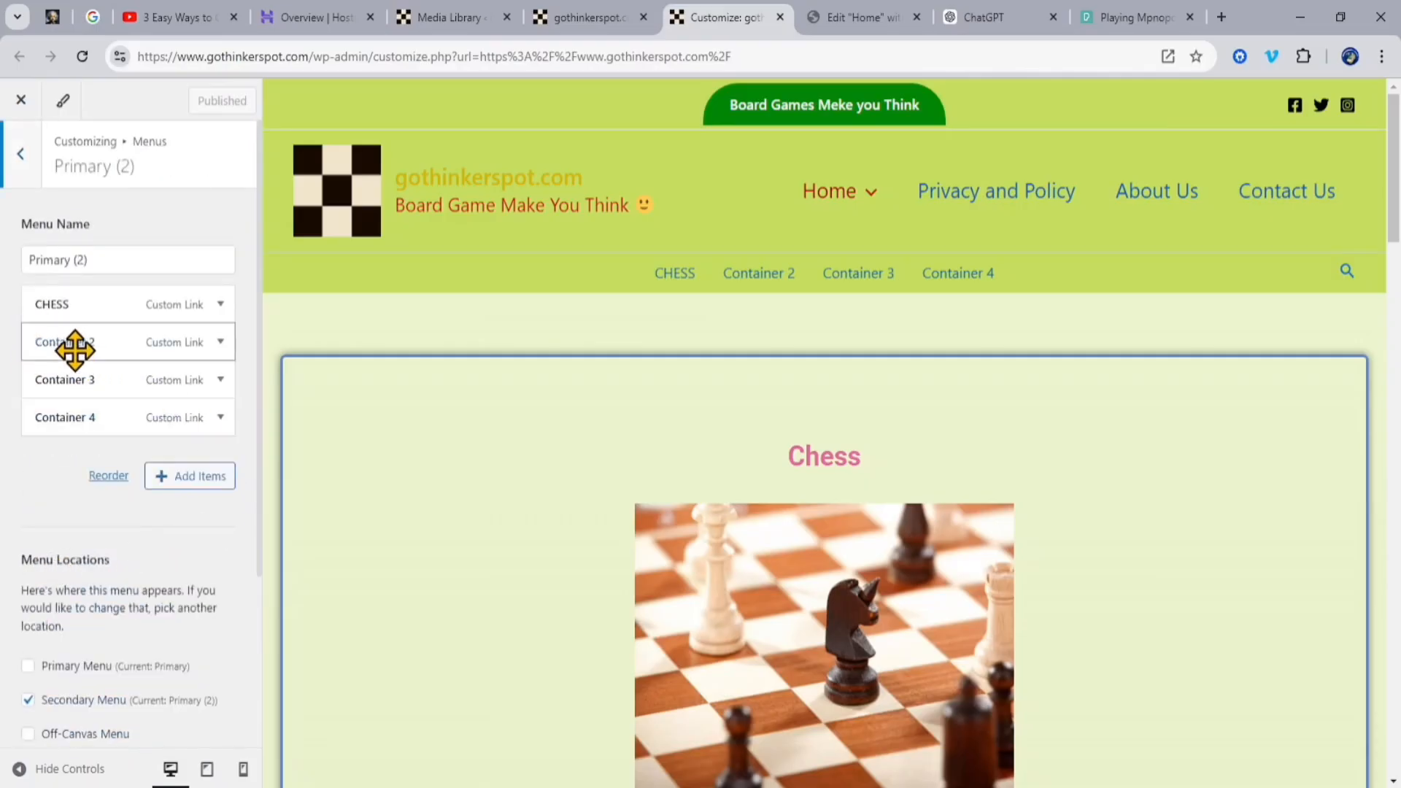
Step: Set the navigation label of the menu item Container 2 to MONOPOLY and publish the change
{"action": "left_click", "coordinate": [221, 343]}
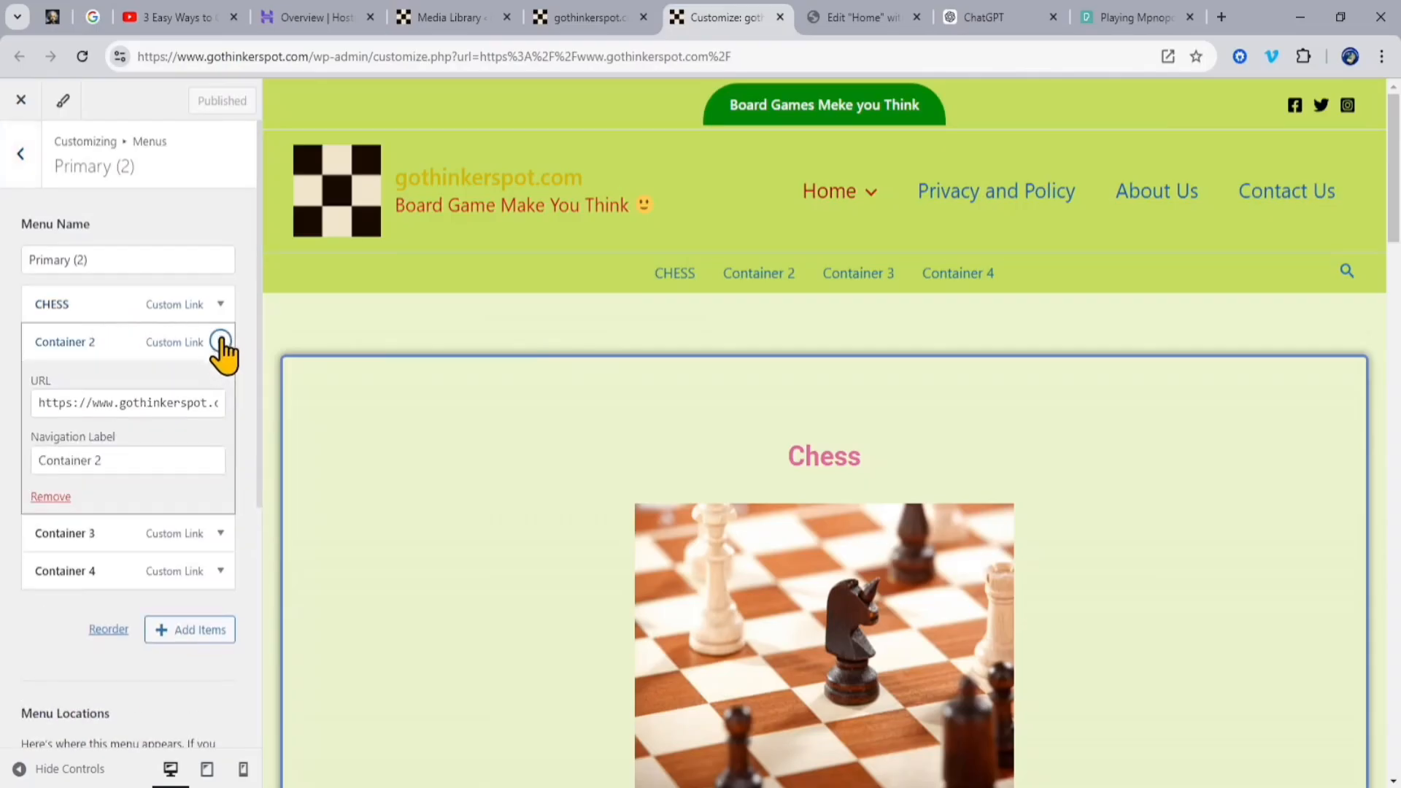
{"action": "left_click", "coordinate": [115, 458]}
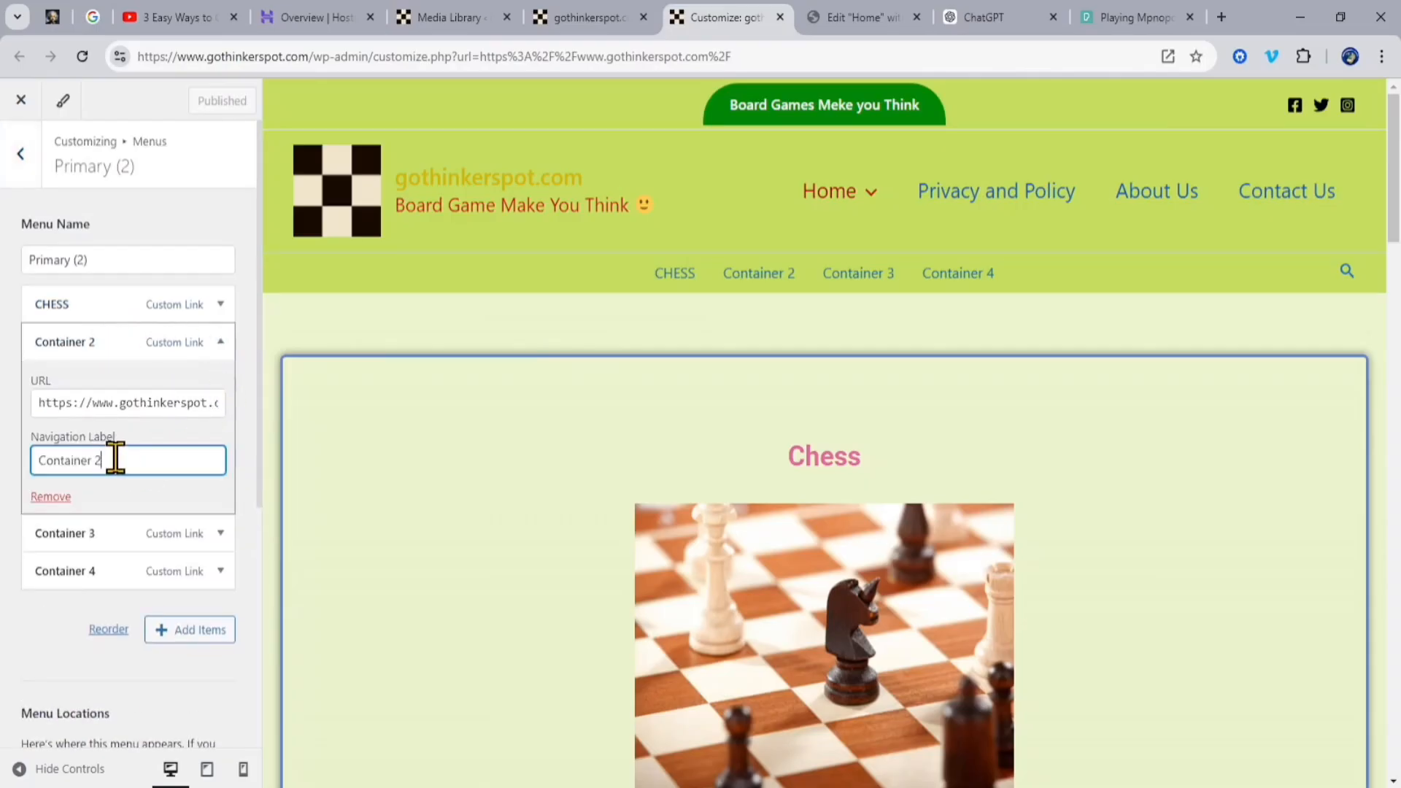
{"action": "key", "text": "BackSpace"}
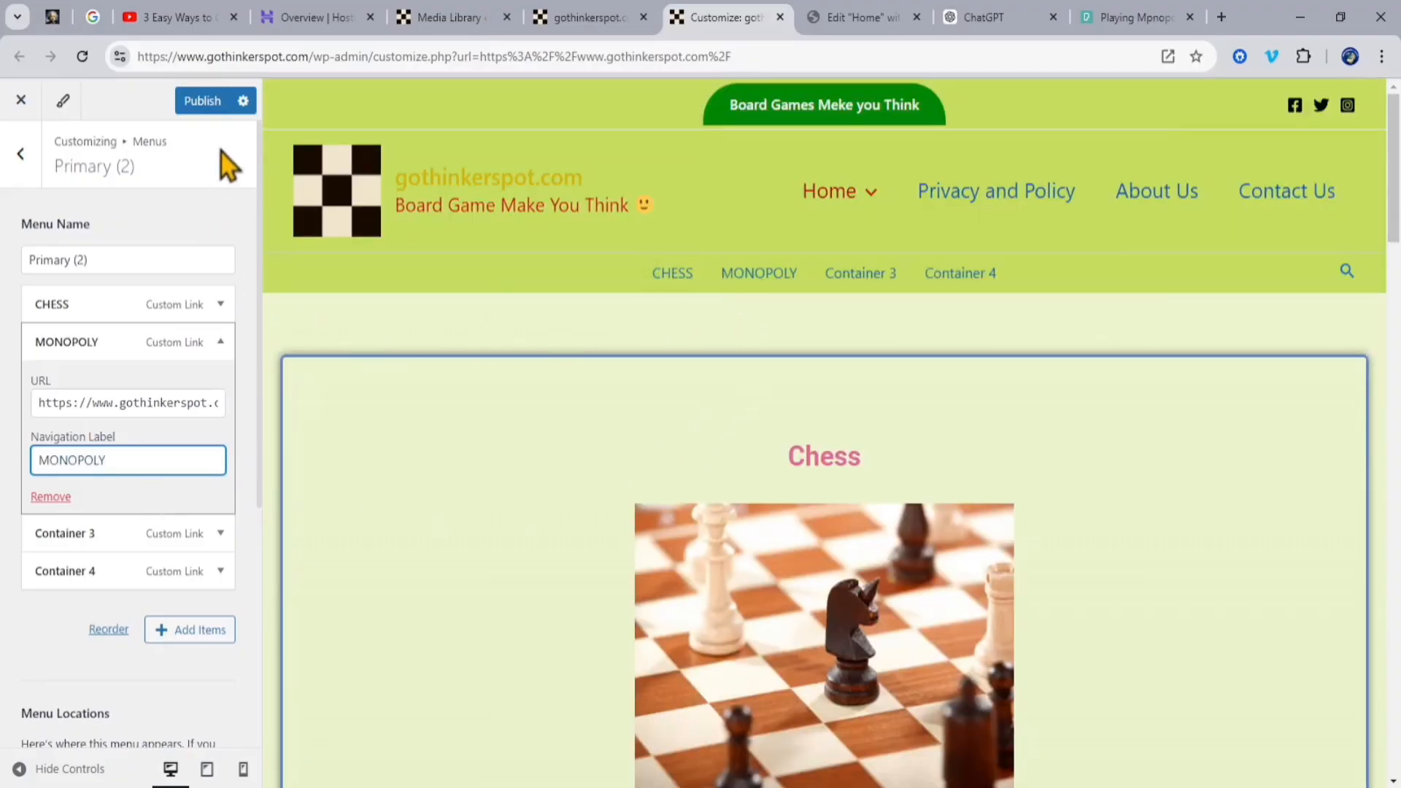
{"action": "left_click", "coordinate": [209, 107]}
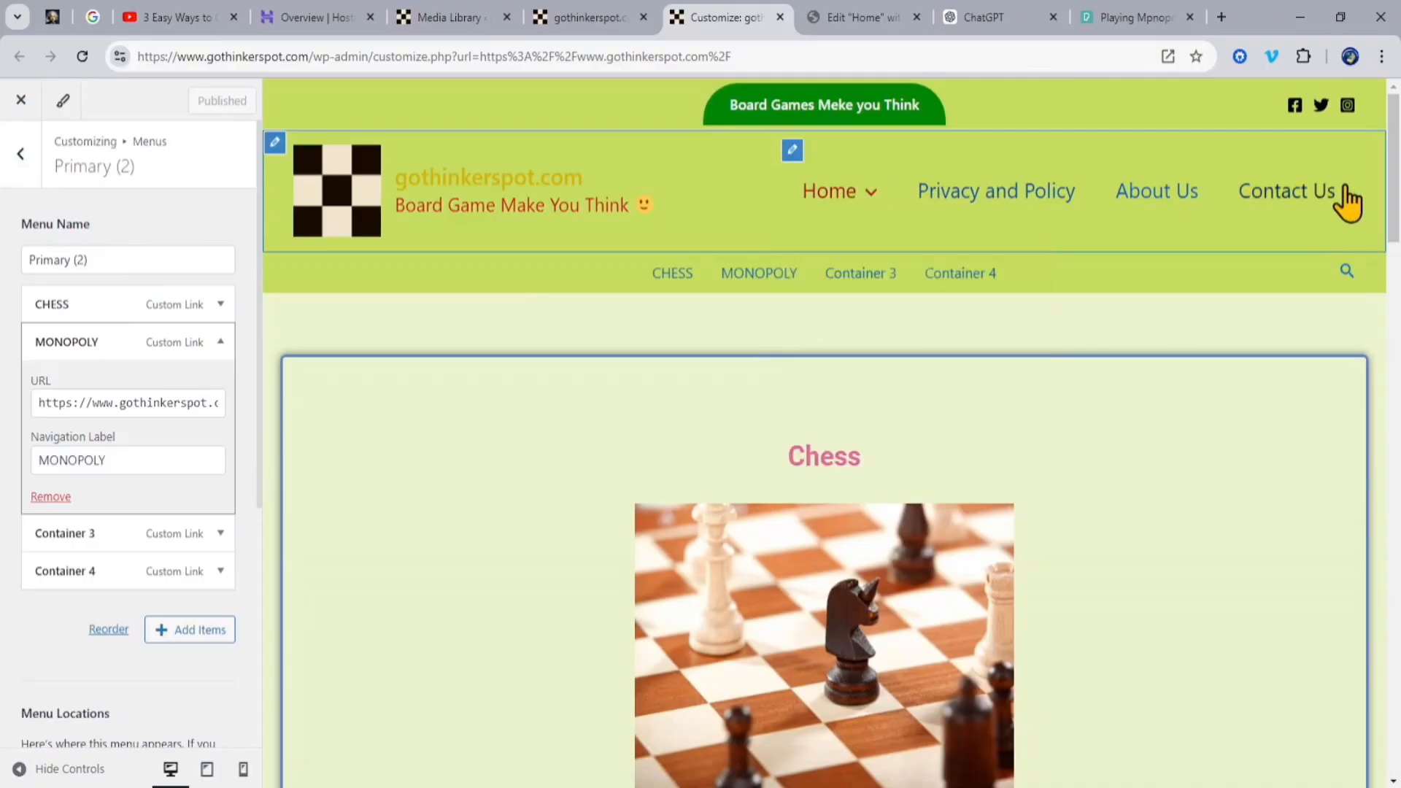
Step: In the Primary menu, set the navigation label of the Home sub-item "Page 2 for container 2" to MONOPOLY
{"action": "mouse_move", "coordinate": [816, 202]}
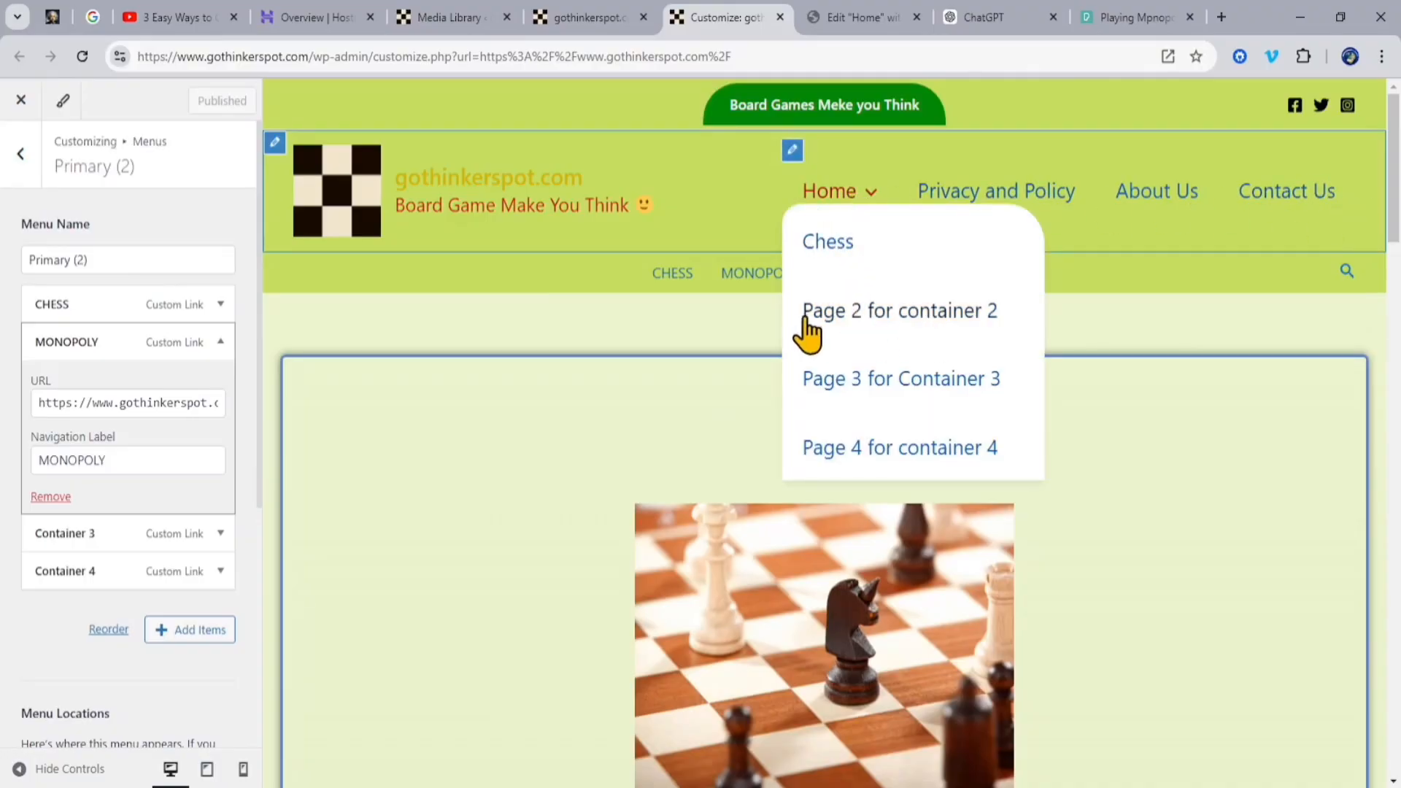
{"action": "left_click", "coordinate": [21, 159]}
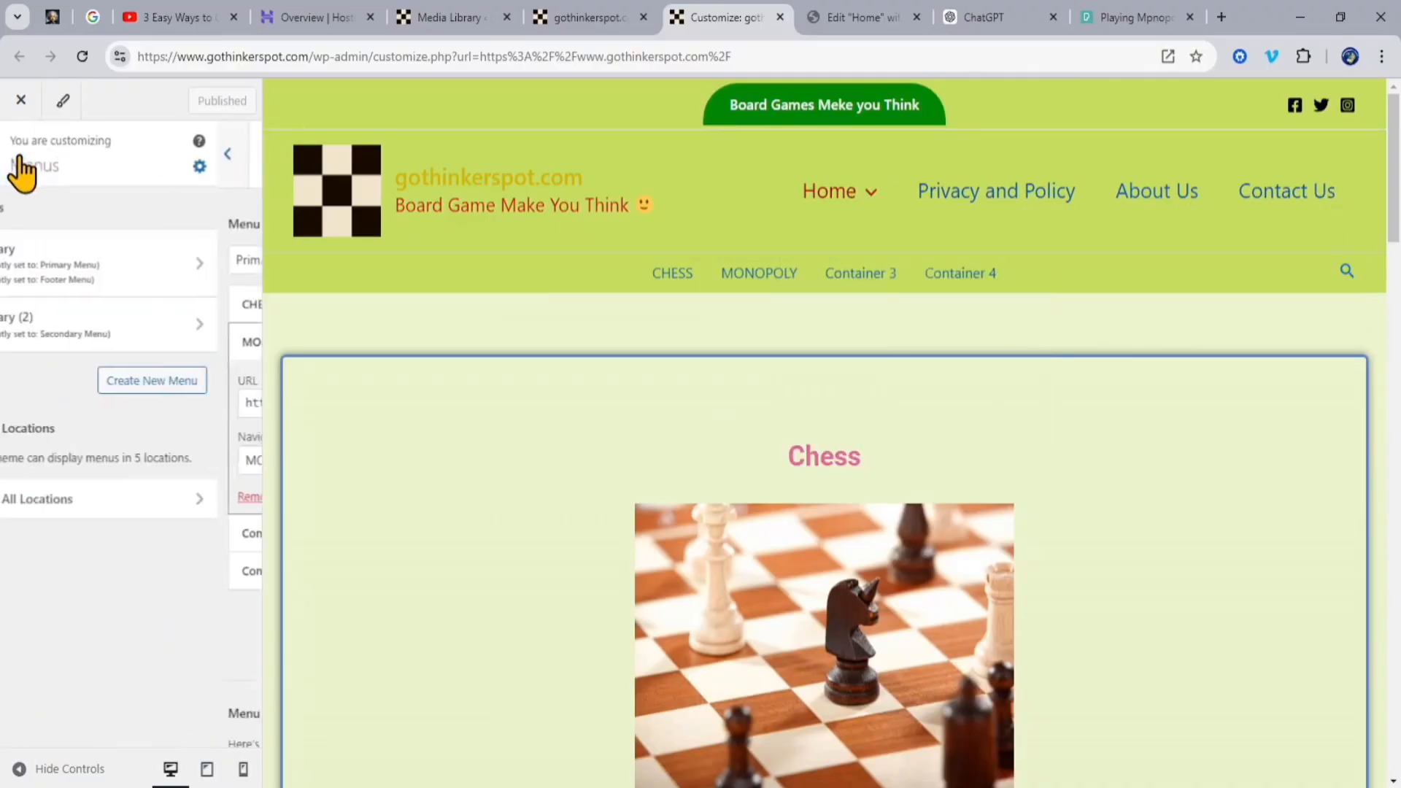
{"action": "left_click", "coordinate": [151, 281]}
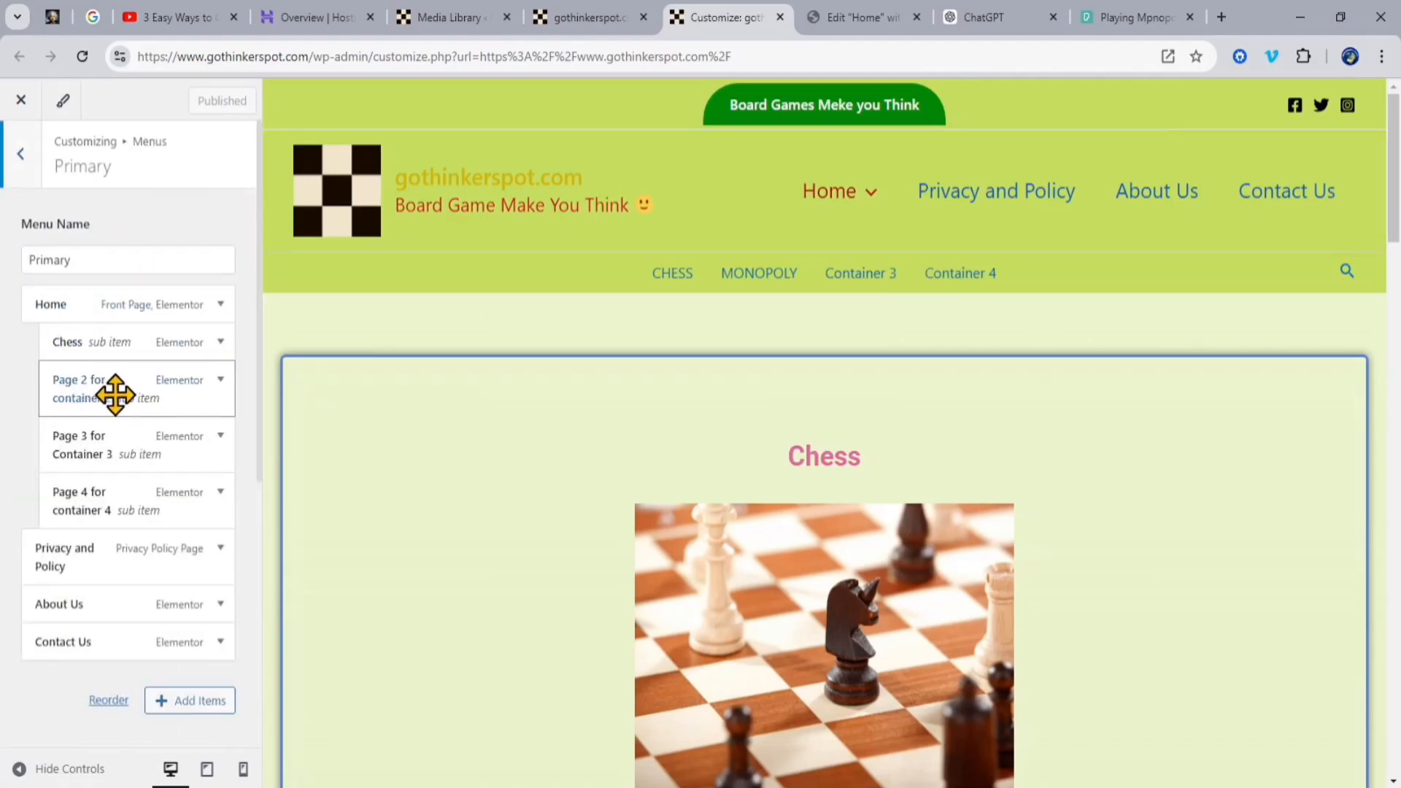
{"action": "left_click", "coordinate": [220, 379]}
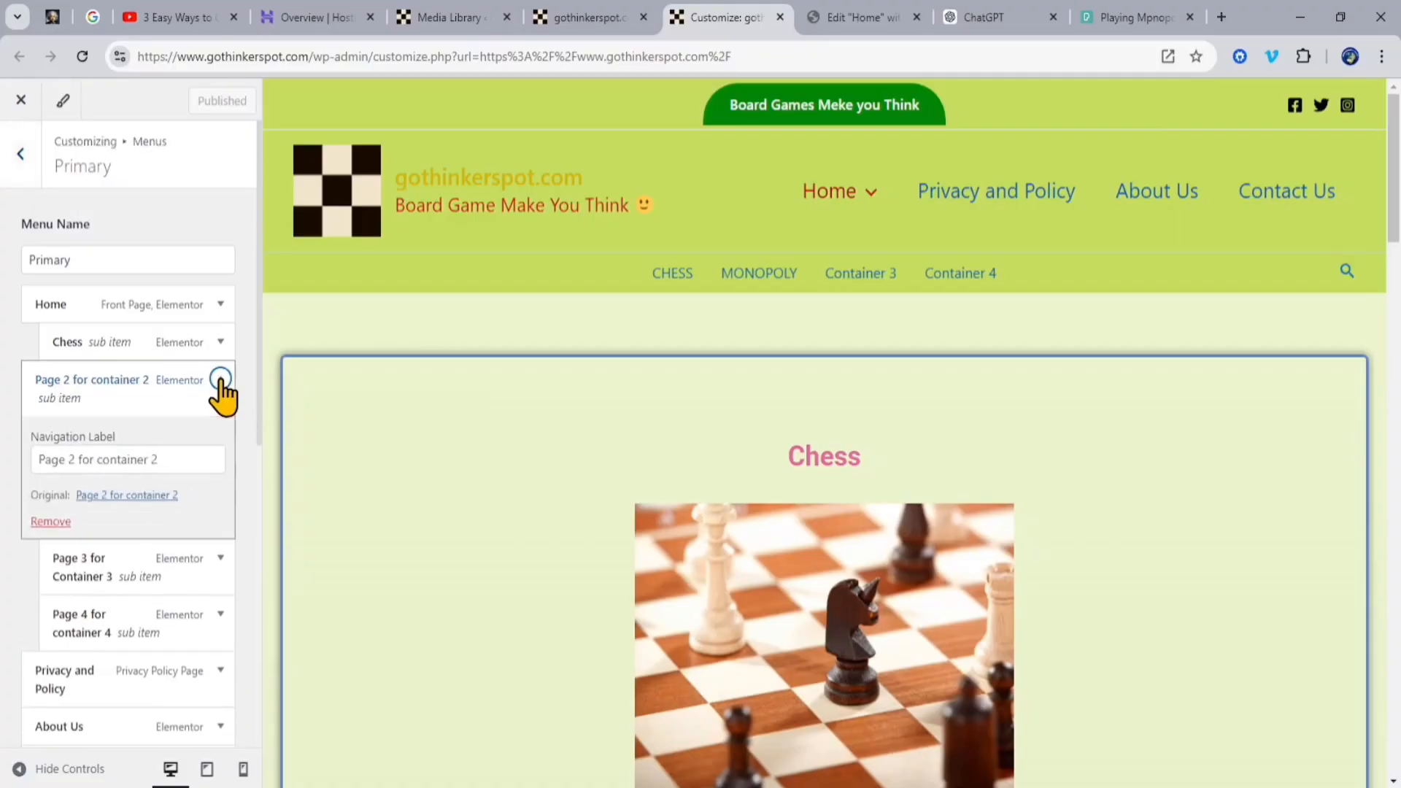
{"action": "left_click", "coordinate": [172, 459]}
{"action": "left_click", "coordinate": [31, 460]}
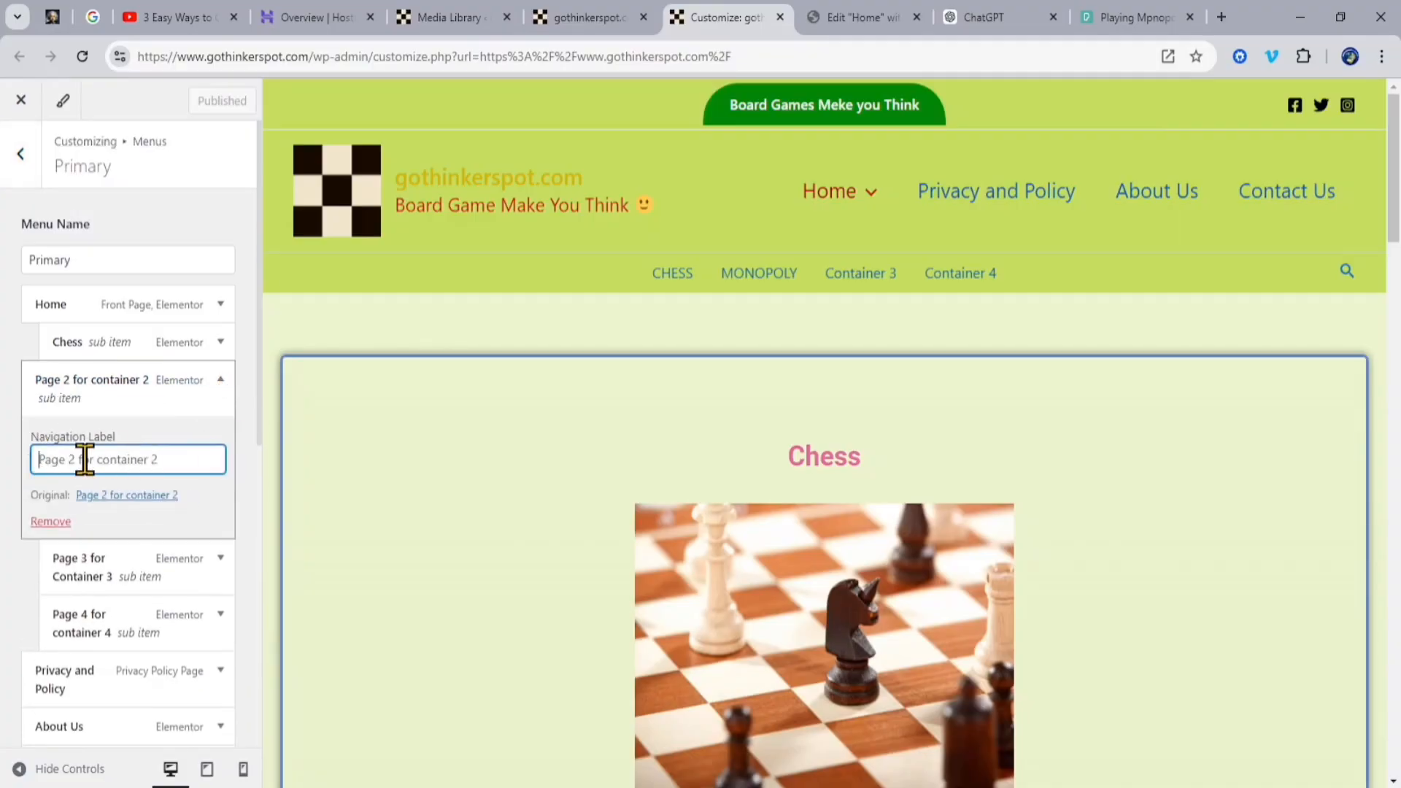
{"action": "type", "text": "MONOPOLY"}
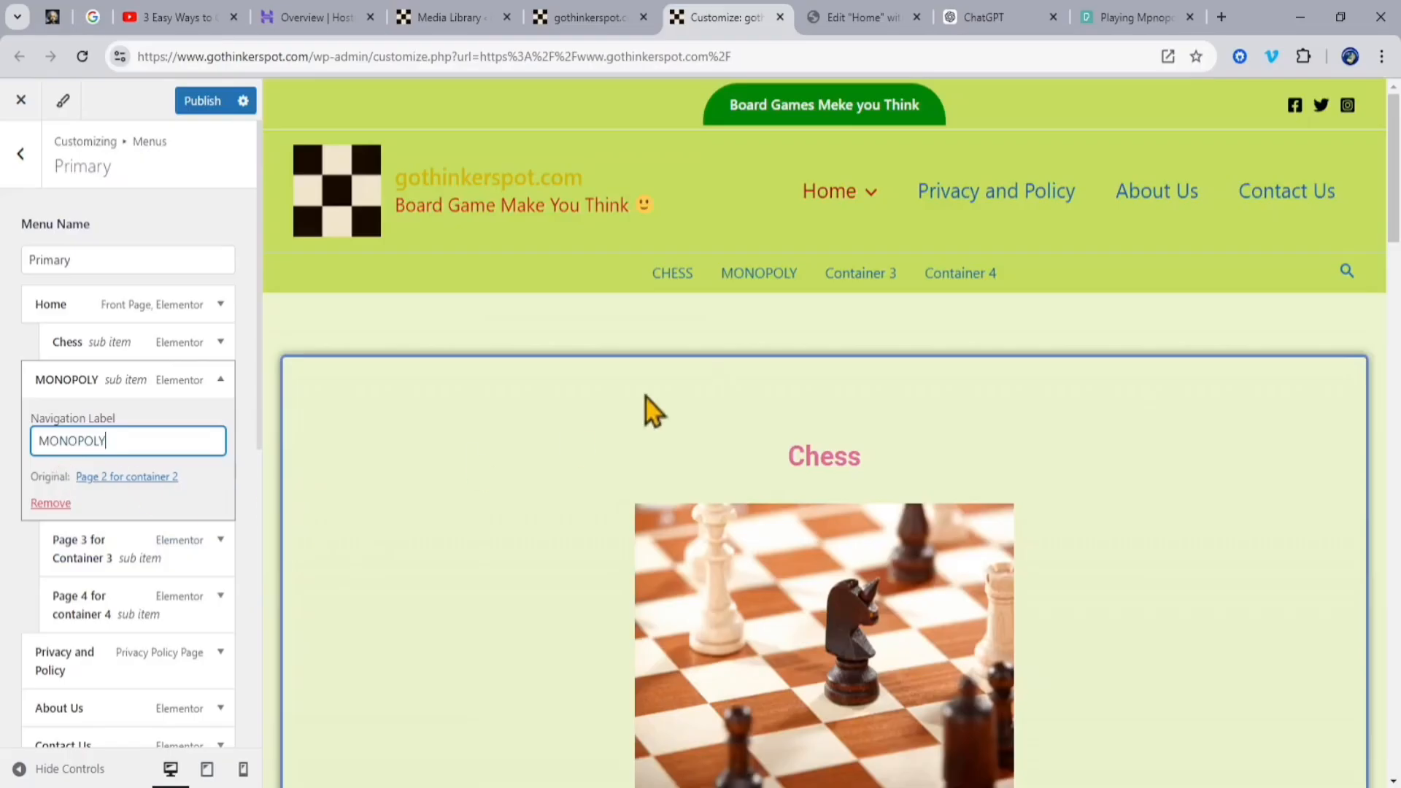
{"action": "mouse_move", "coordinate": [861, 196]}
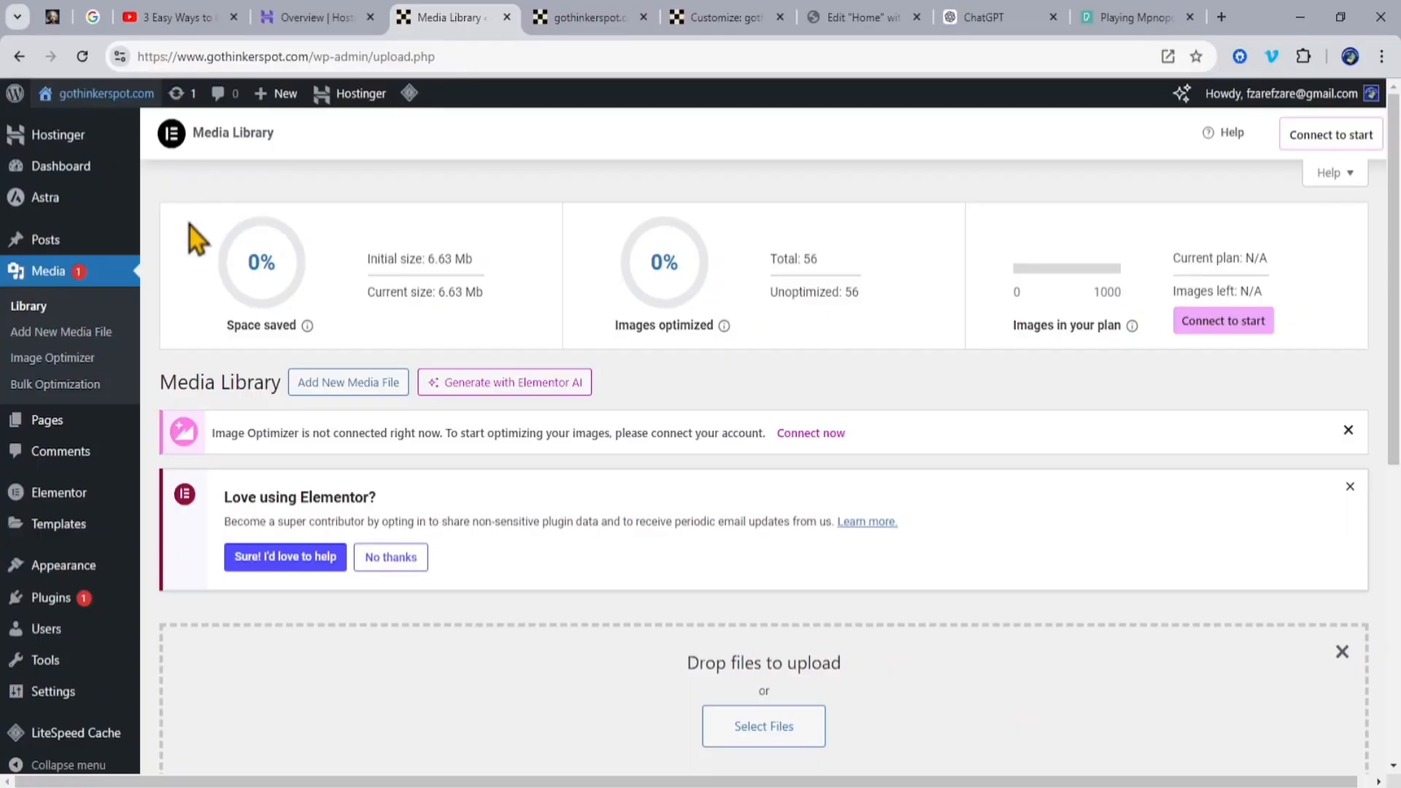
Step: In the WordPress pages list, quick-edit the page "Page 2 for container 2", set its title to MONOPOLY and update it
{"action": "left_click", "coordinate": [45, 419]}
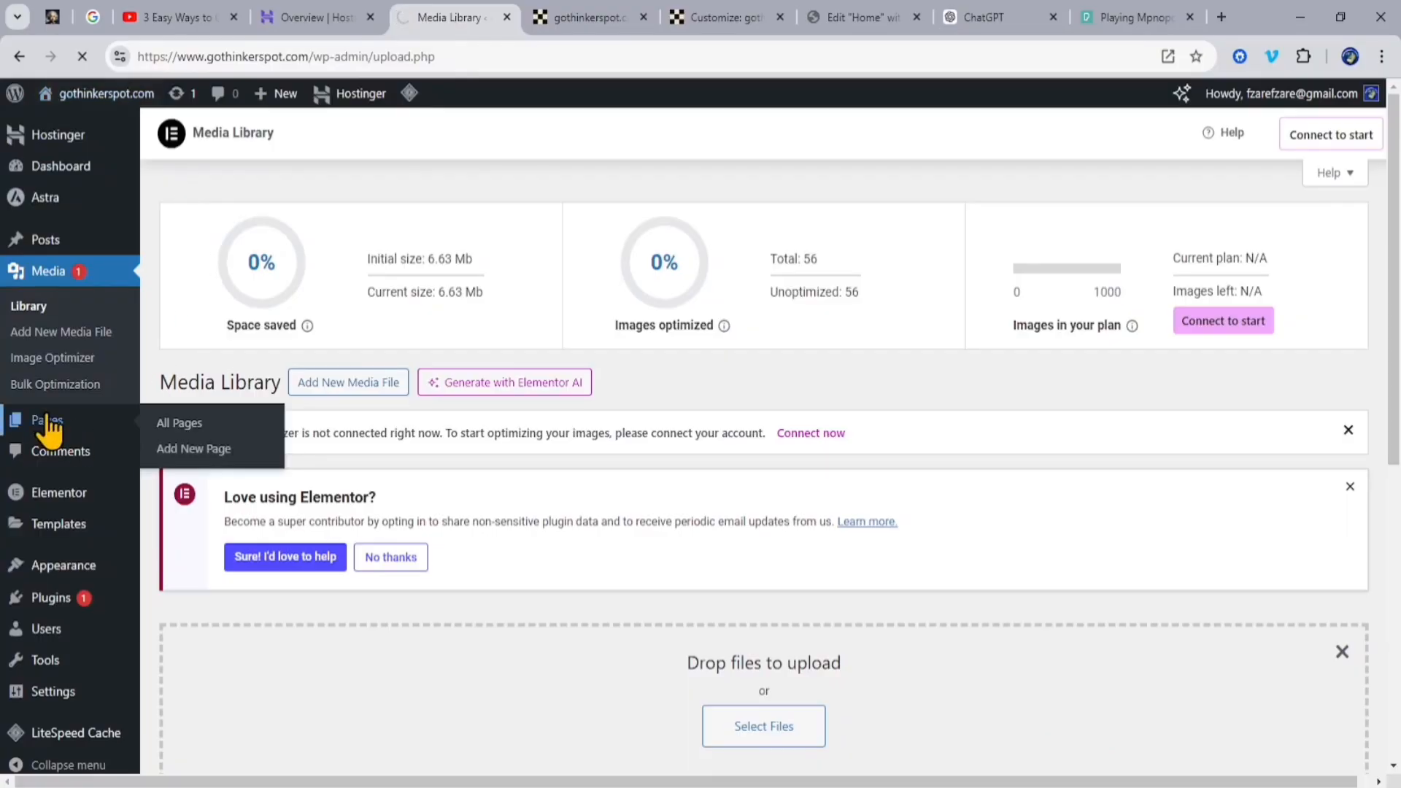
{"action": "scroll", "coordinate": [275, 375], "scroll_direction": "down", "scroll_amount": 3}
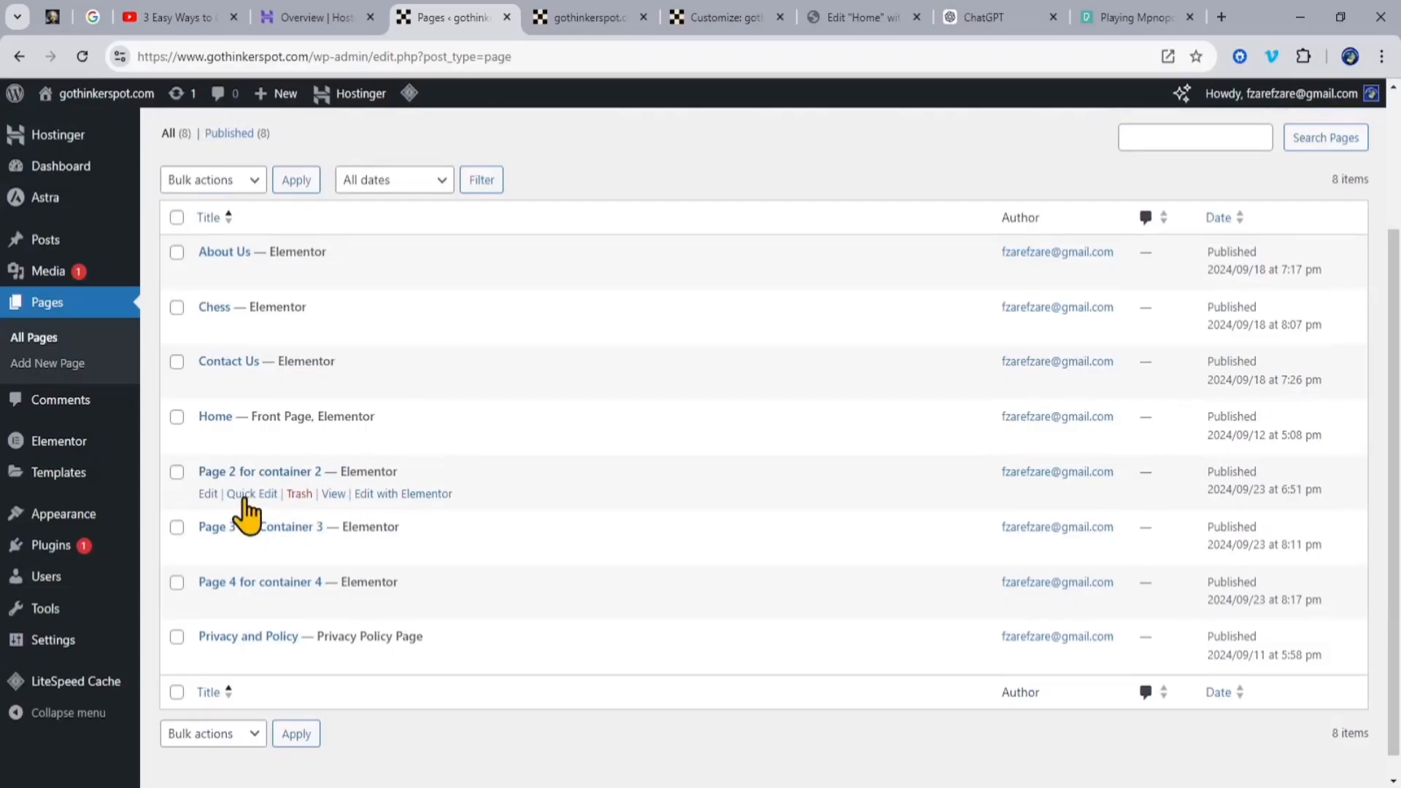
{"action": "left_click", "coordinate": [248, 495]}
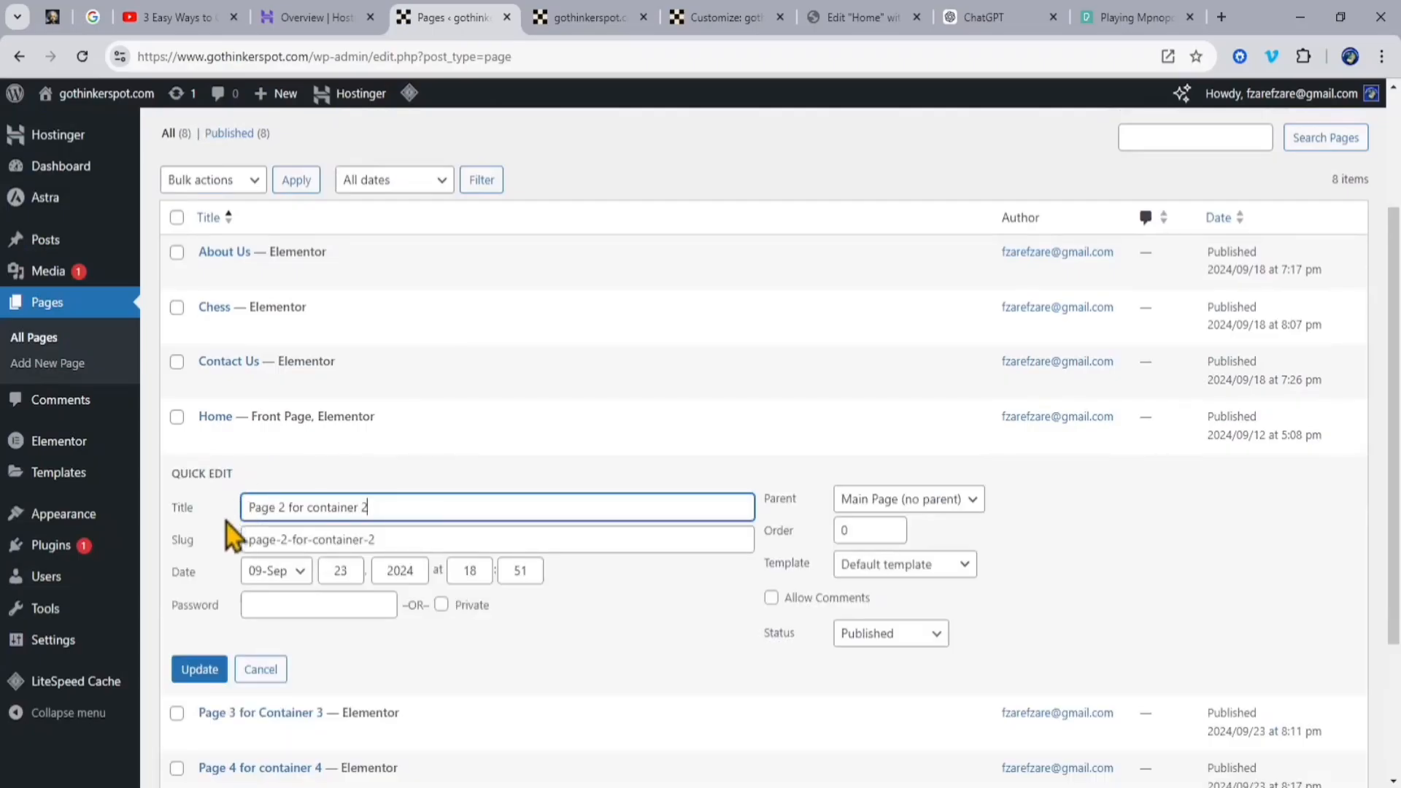
{"action": "left_click_drag", "start_coordinate": [391, 508], "coordinate": [249, 509]}
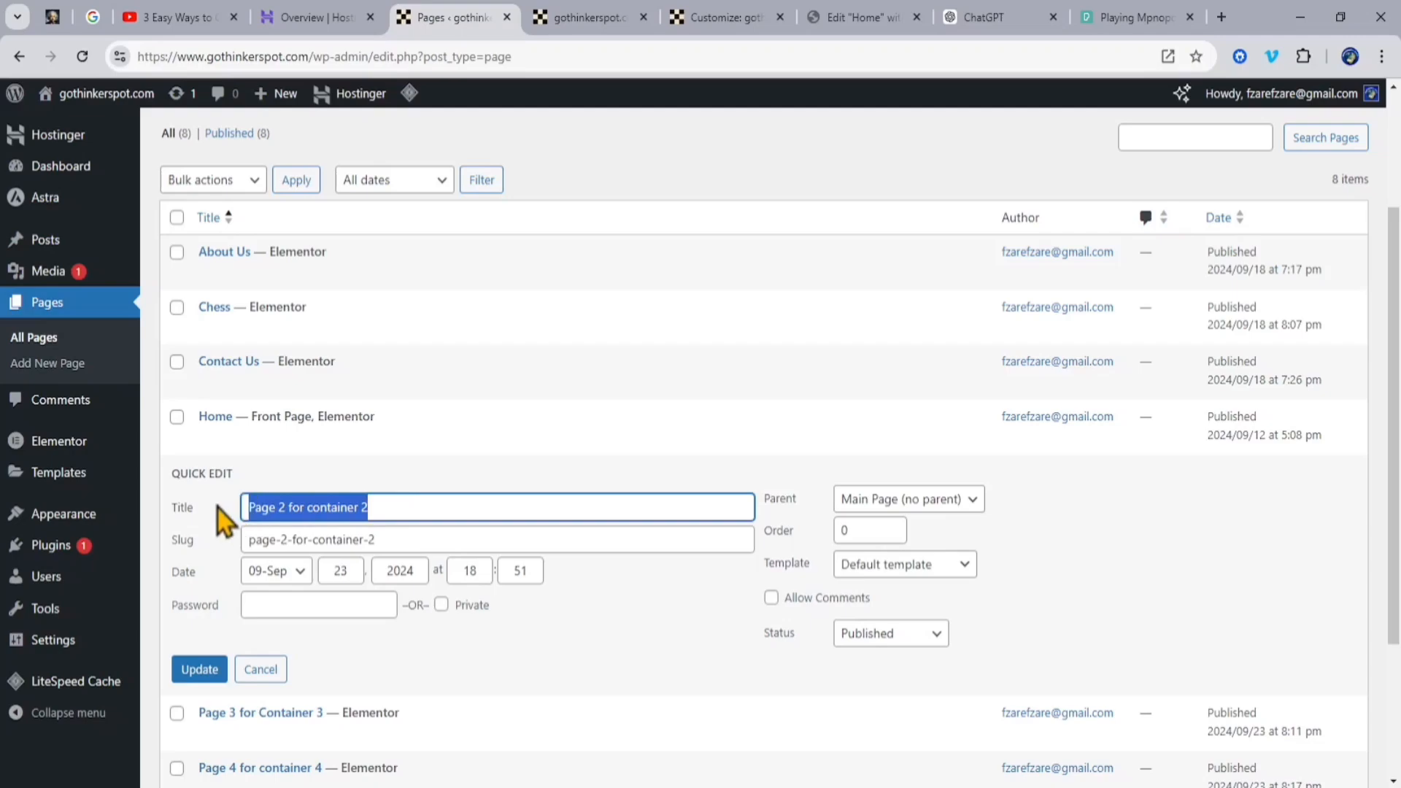
{"action": "type", "text": "MONOPOLY"}
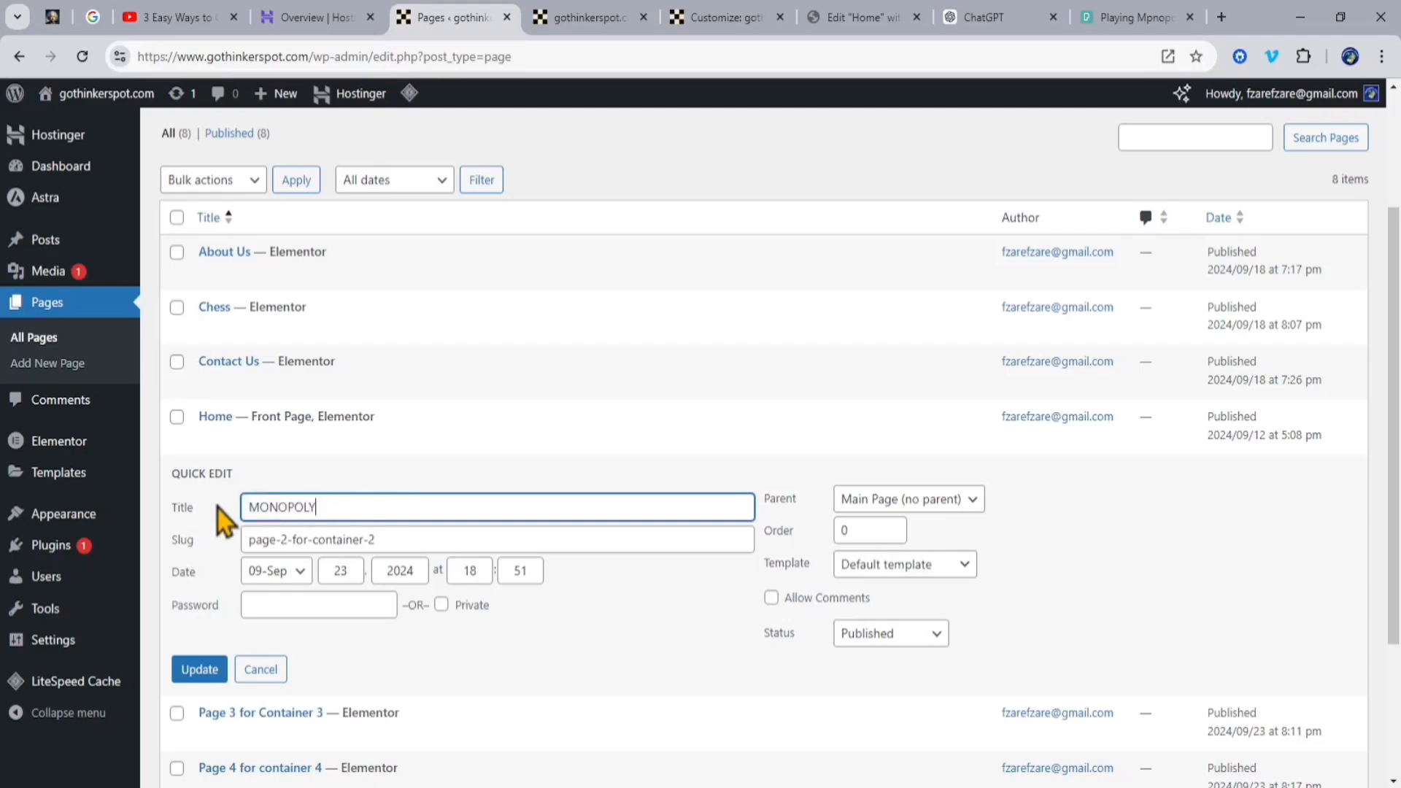
{"action": "left_click", "coordinate": [199, 668]}
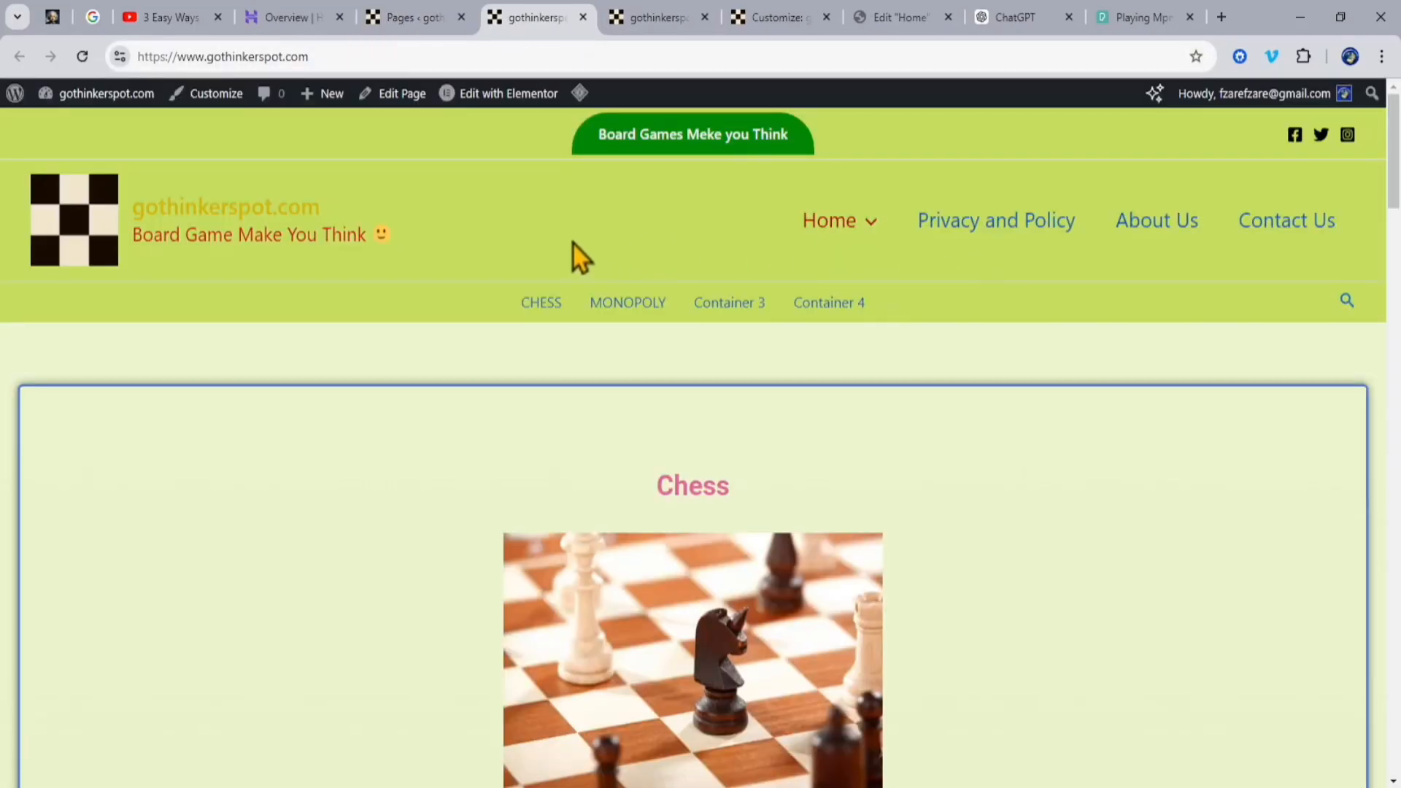
Step: On the live Home page, check the Monopoly section's heading, image, text and button, and the sub-items under Home
{"action": "scroll", "coordinate": [1051, 452], "scroll_direction": "down", "scroll_amount": 10}
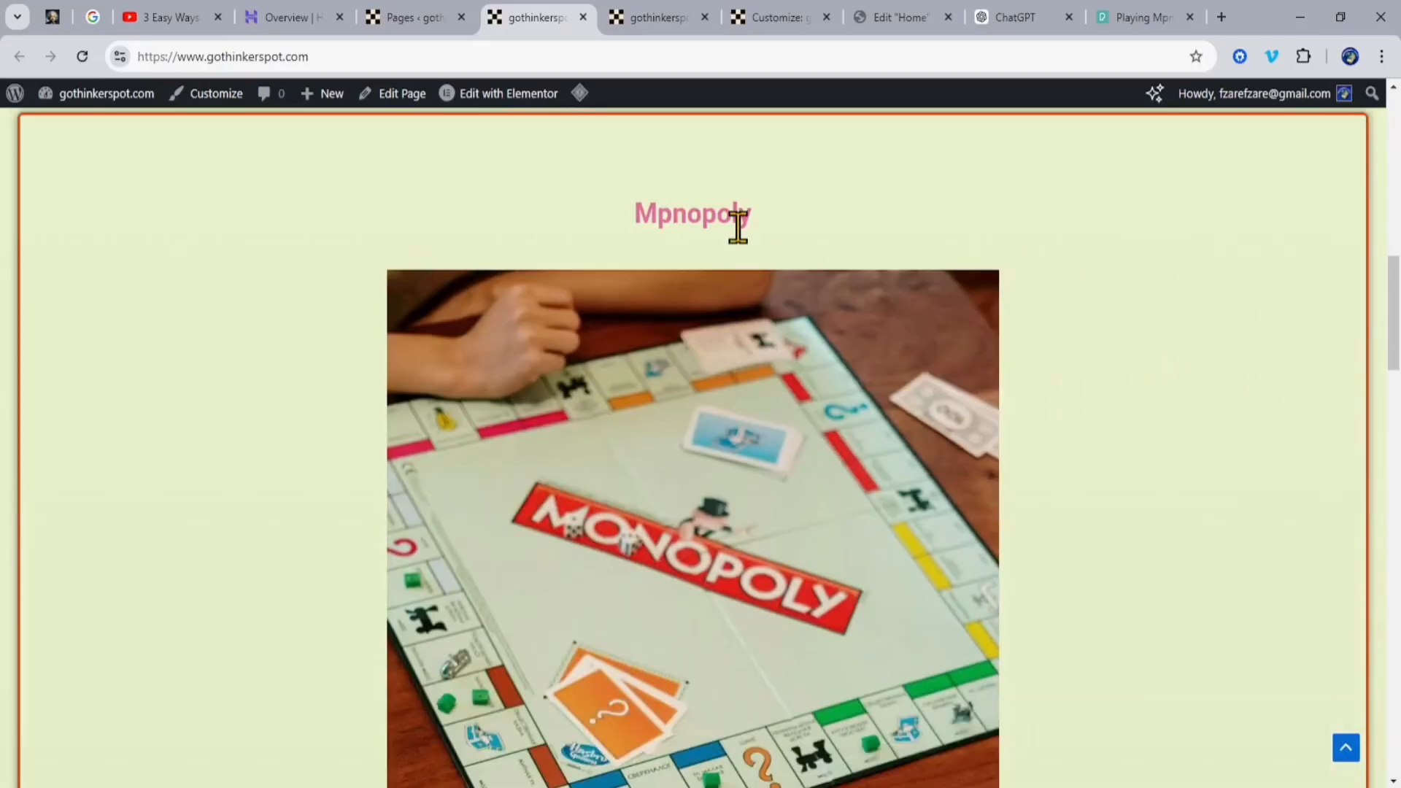
{"action": "scroll", "coordinate": [1202, 350], "scroll_direction": "down", "scroll_amount": 4}
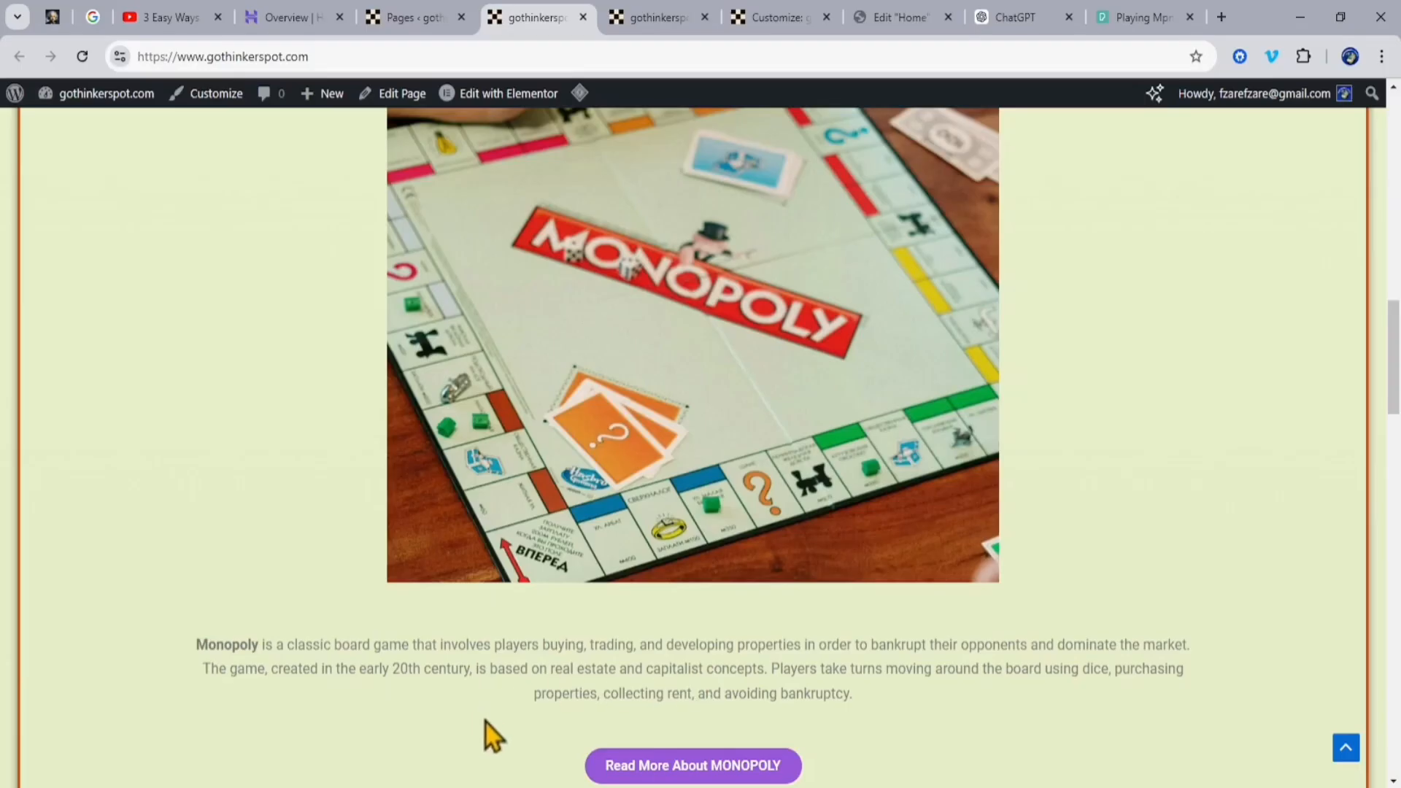
{"action": "scroll", "coordinate": [474, 693], "scroll_direction": "down", "scroll_amount": 4}
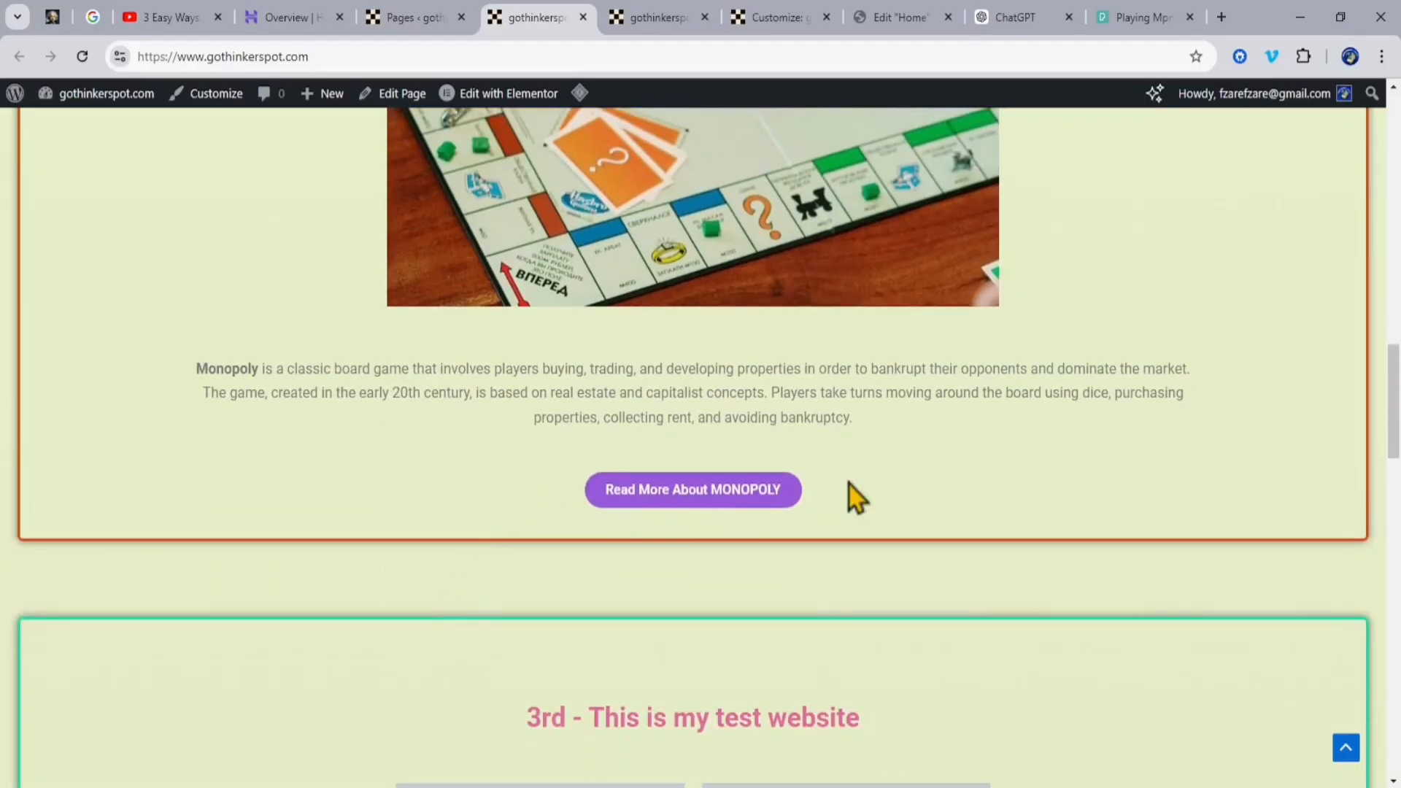
{"action": "scroll", "coordinate": [908, 460], "scroll_direction": "up", "scroll_amount": 8}
{"action": "scroll", "coordinate": [909, 458], "scroll_direction": "up", "scroll_amount": 10}
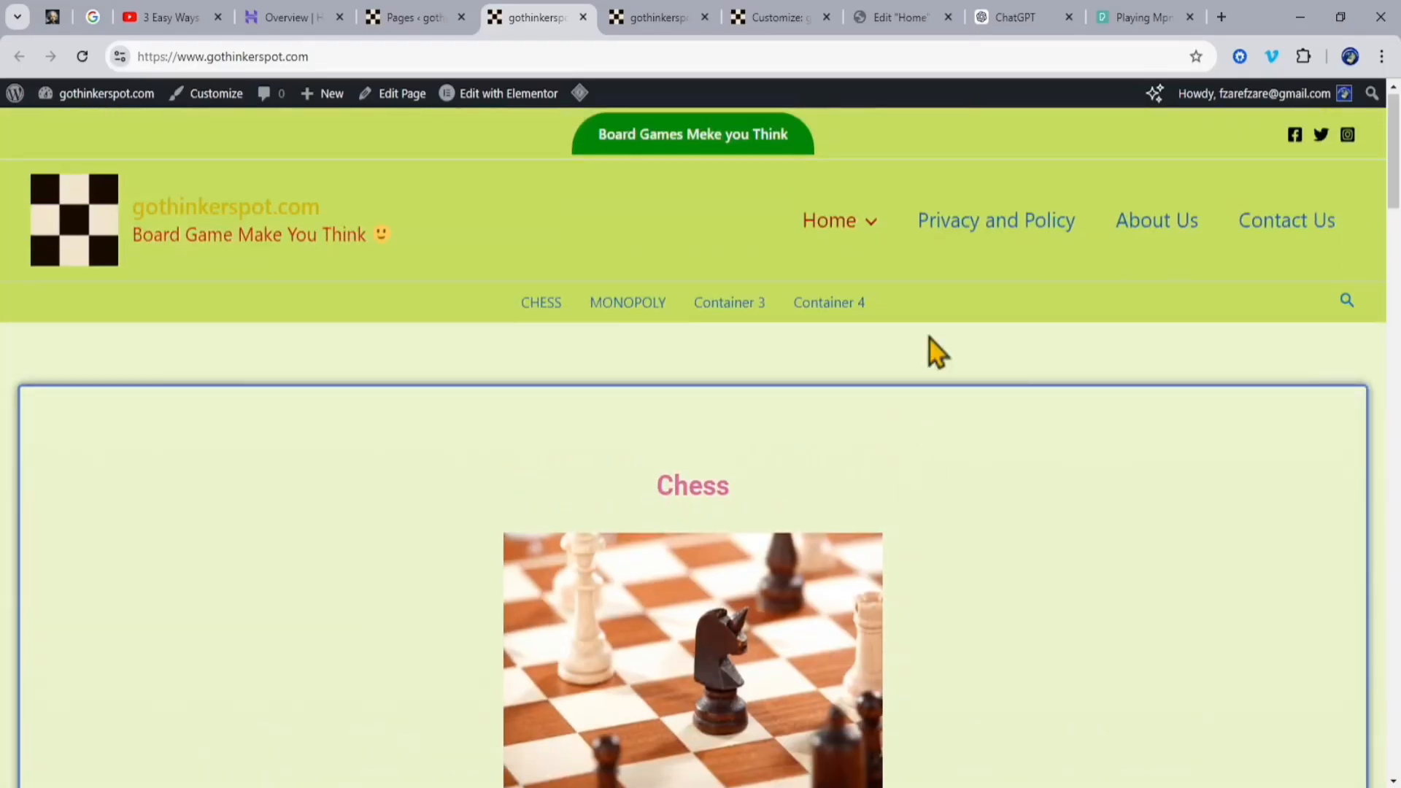
{"action": "mouse_move", "coordinate": [843, 230]}
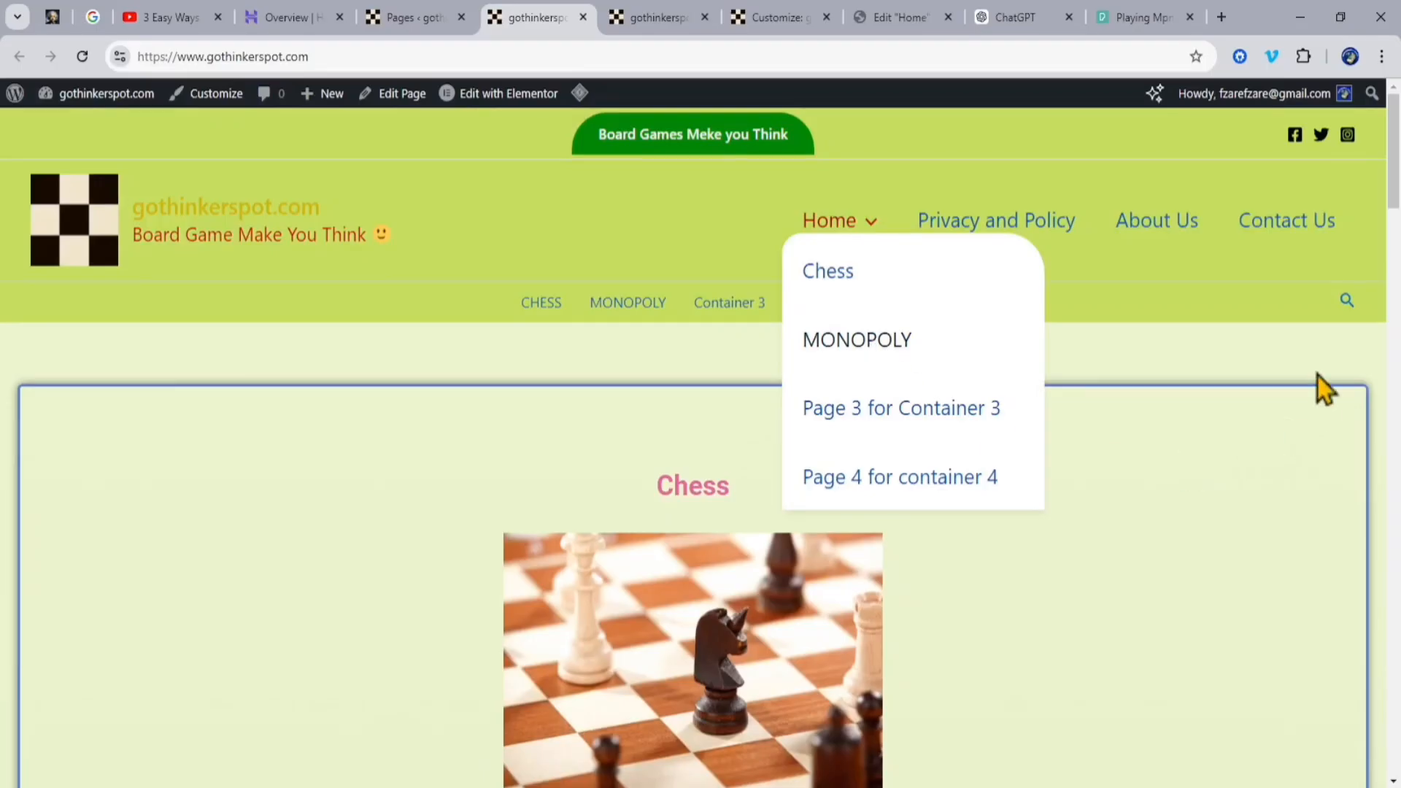
Step: Search the live site for MONOPOLY and open the MONOPOLY page from the results
{"action": "left_click", "coordinate": [1345, 305]}
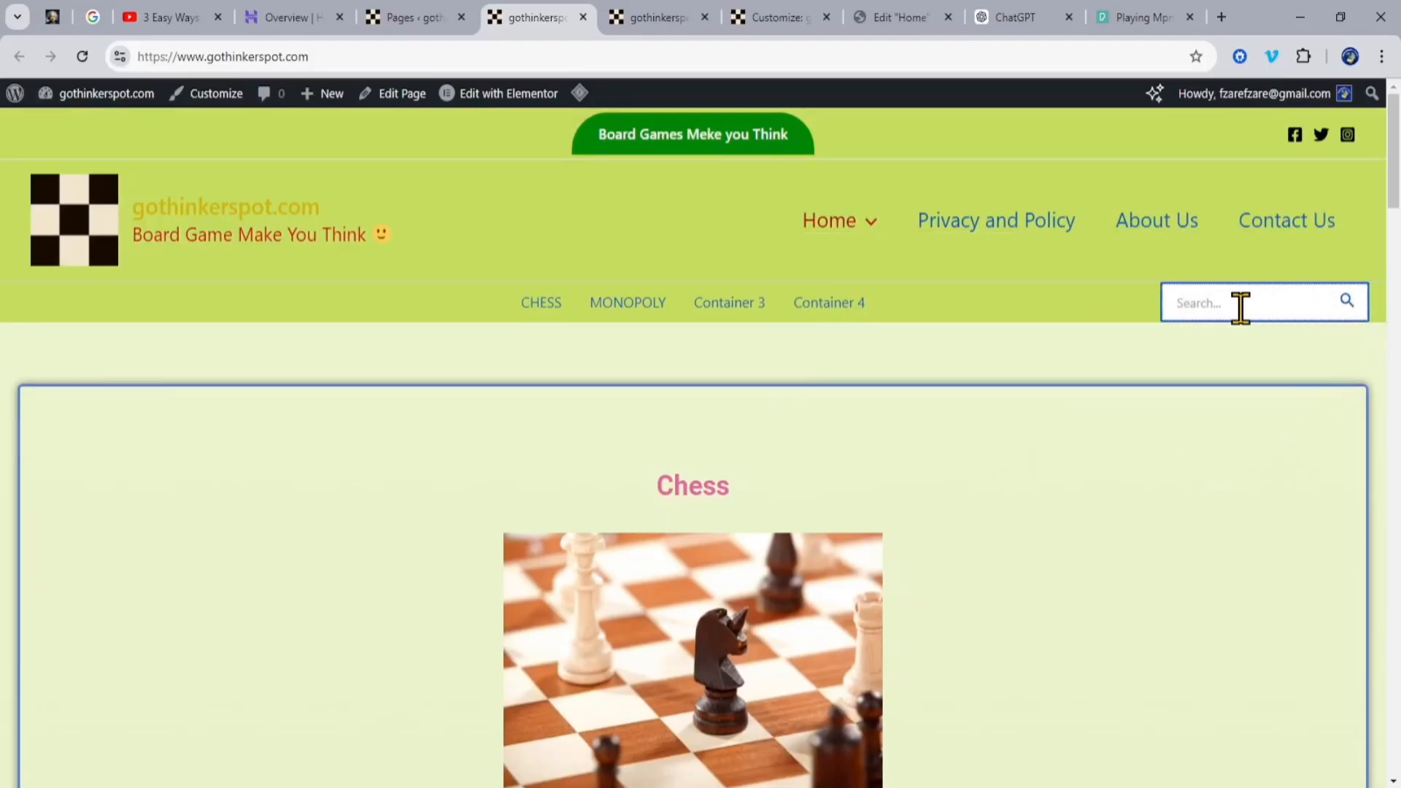
{"action": "type", "text": "MONOPOLY"}
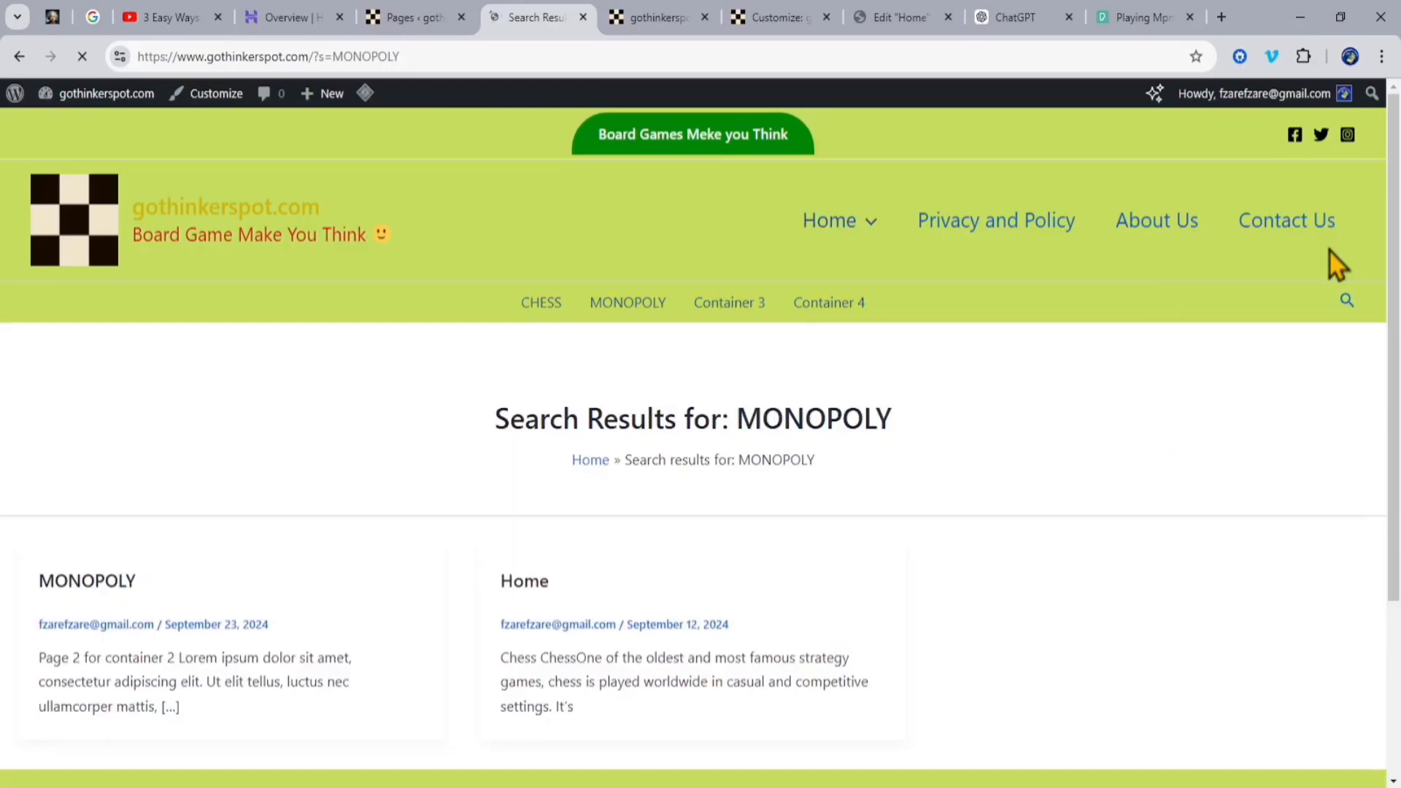
{"action": "left_click", "coordinate": [69, 587]}
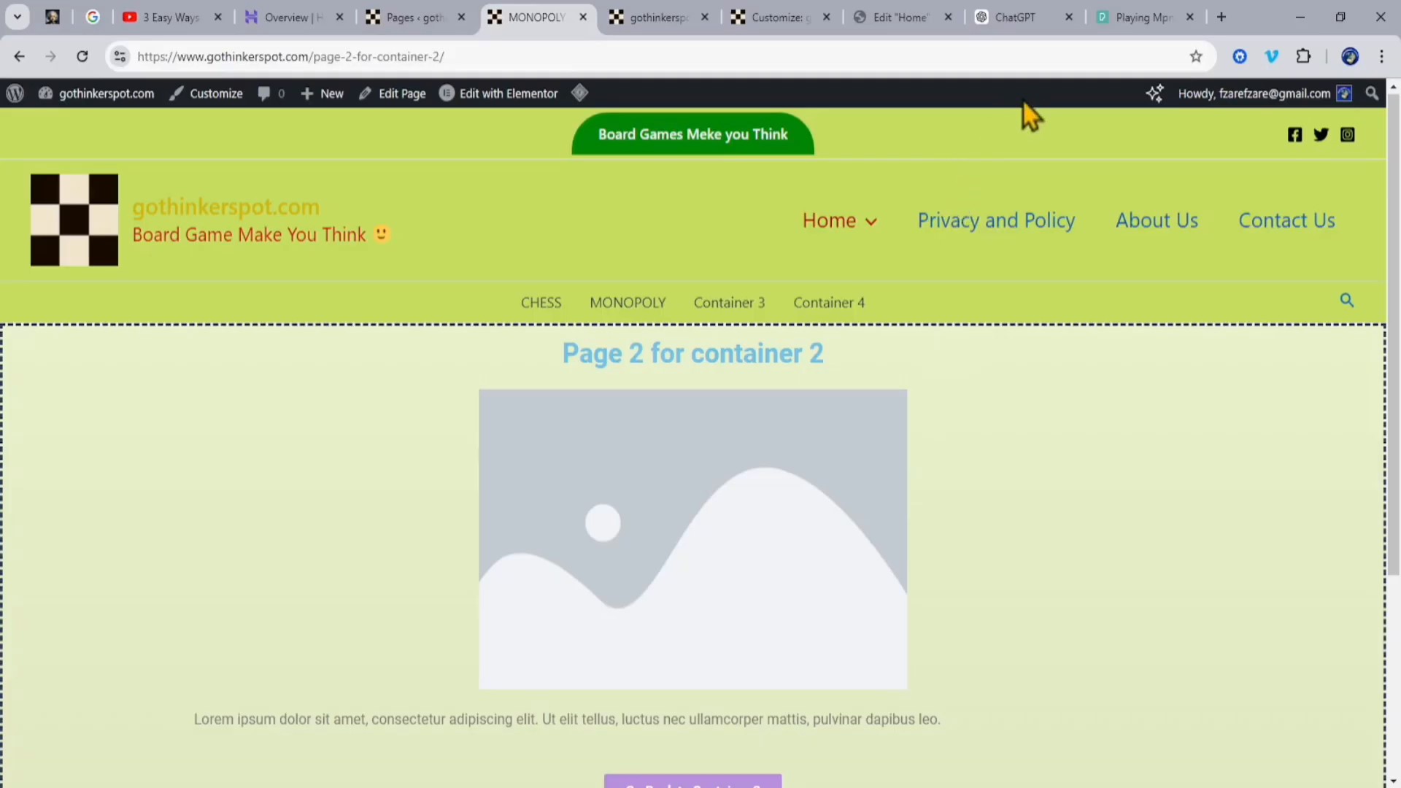
Step: Open the MONOPOLY page in the Elementor editor and change its "Page 2 for container 2" heading to MONOPOLY
{"action": "left_click", "coordinate": [1021, 20]}
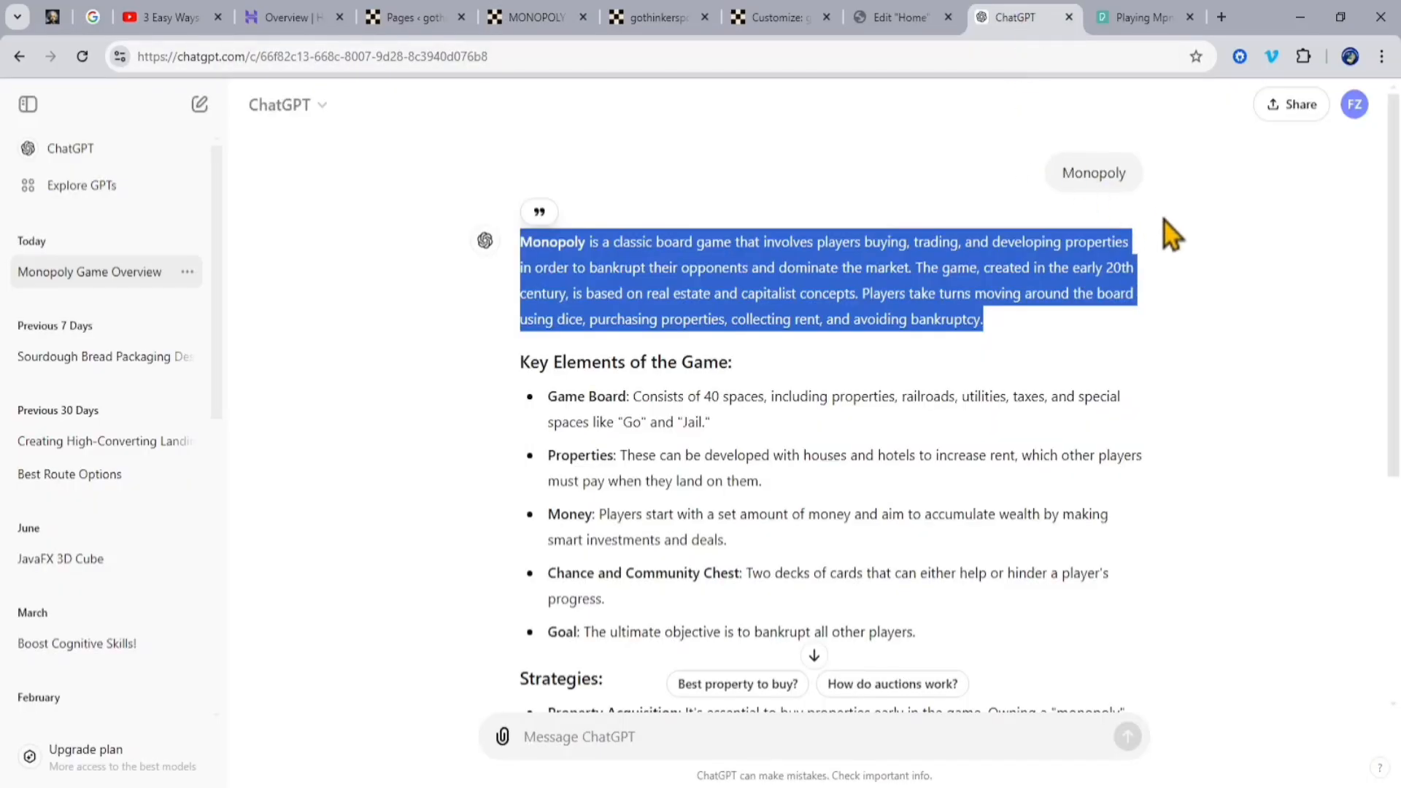
{"action": "left_click", "coordinate": [1143, 20]}
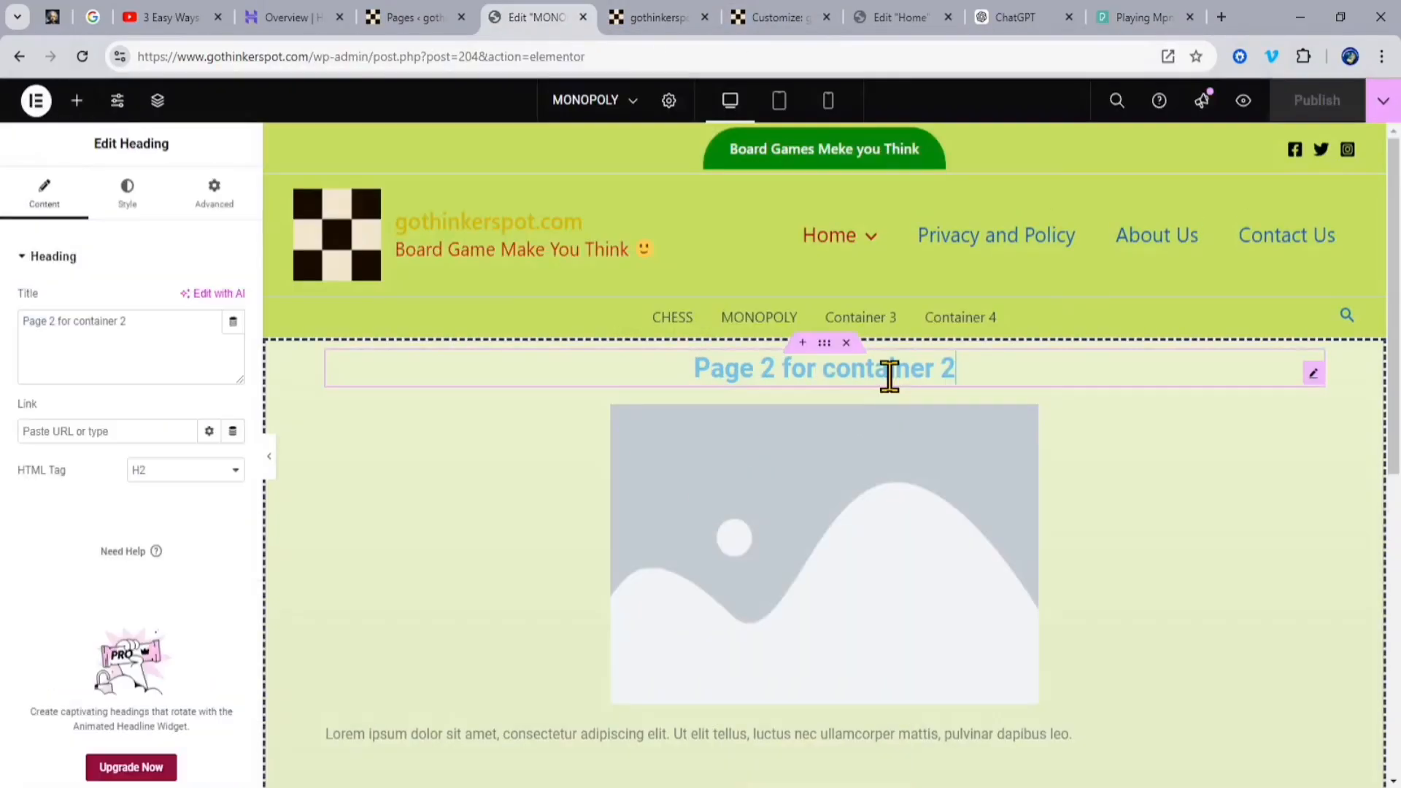
{"action": "left_click_drag", "start_coordinate": [127, 321], "coordinate": [4, 350]}
{"action": "type", "text": "MONOPOLY"}
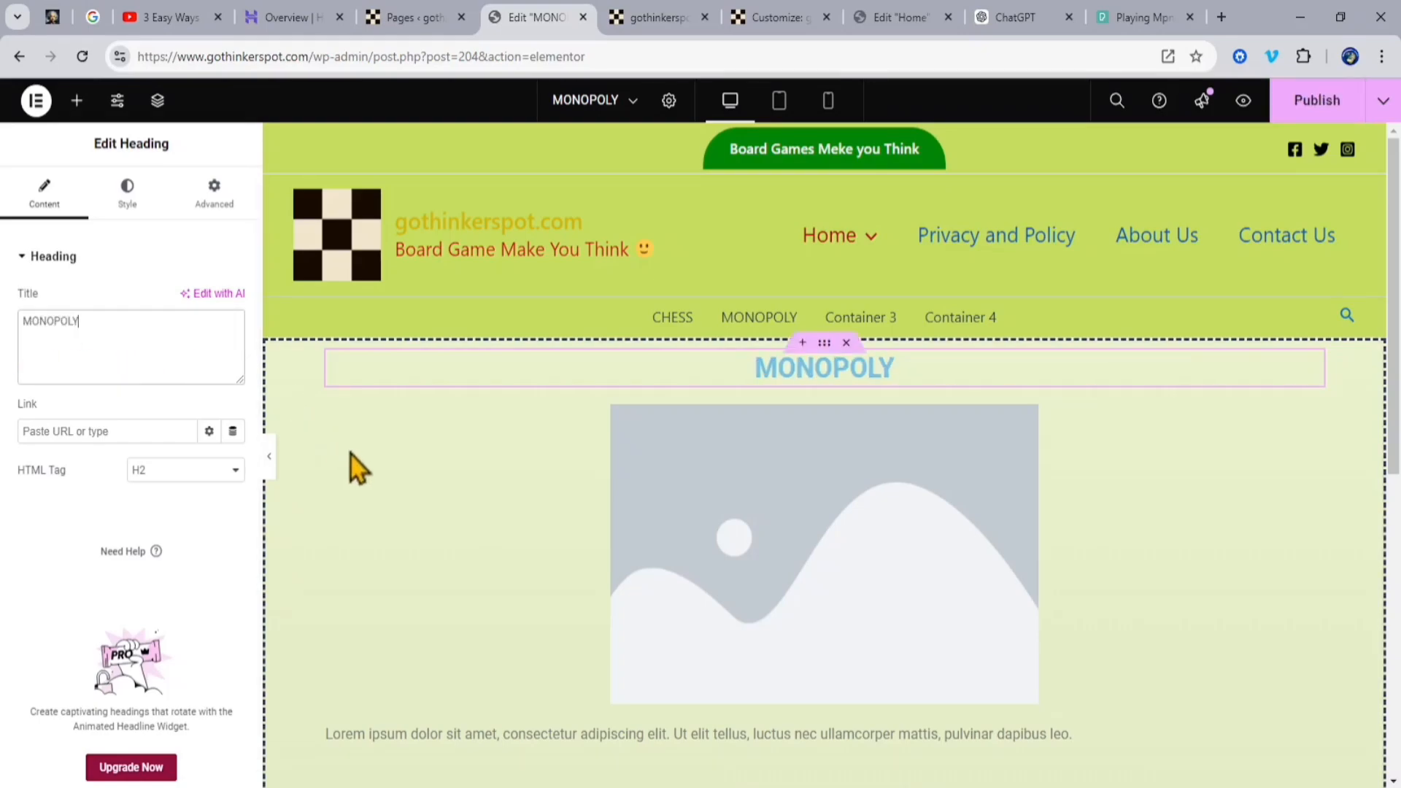
Step: Replace the placeholder image below the heading with MONOPOLY-scaled.jpg from the media library
{"action": "scroll", "coordinate": [1216, 505], "scroll_direction": "down", "scroll_amount": 1}
{"action": "scroll", "coordinate": [1216, 503], "scroll_direction": "down", "scroll_amount": 3}
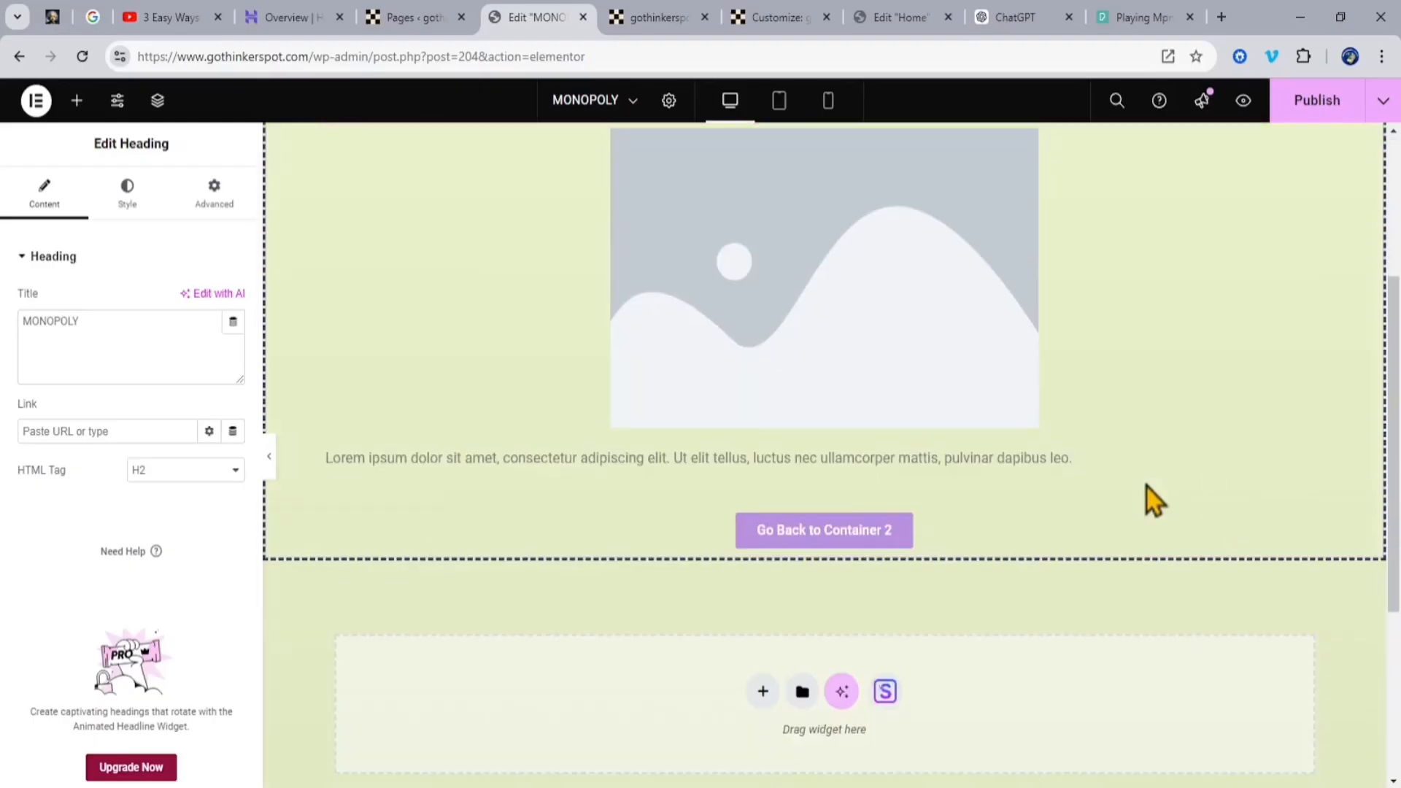
{"action": "left_click", "coordinate": [879, 343]}
{"action": "left_click", "coordinate": [133, 410]}
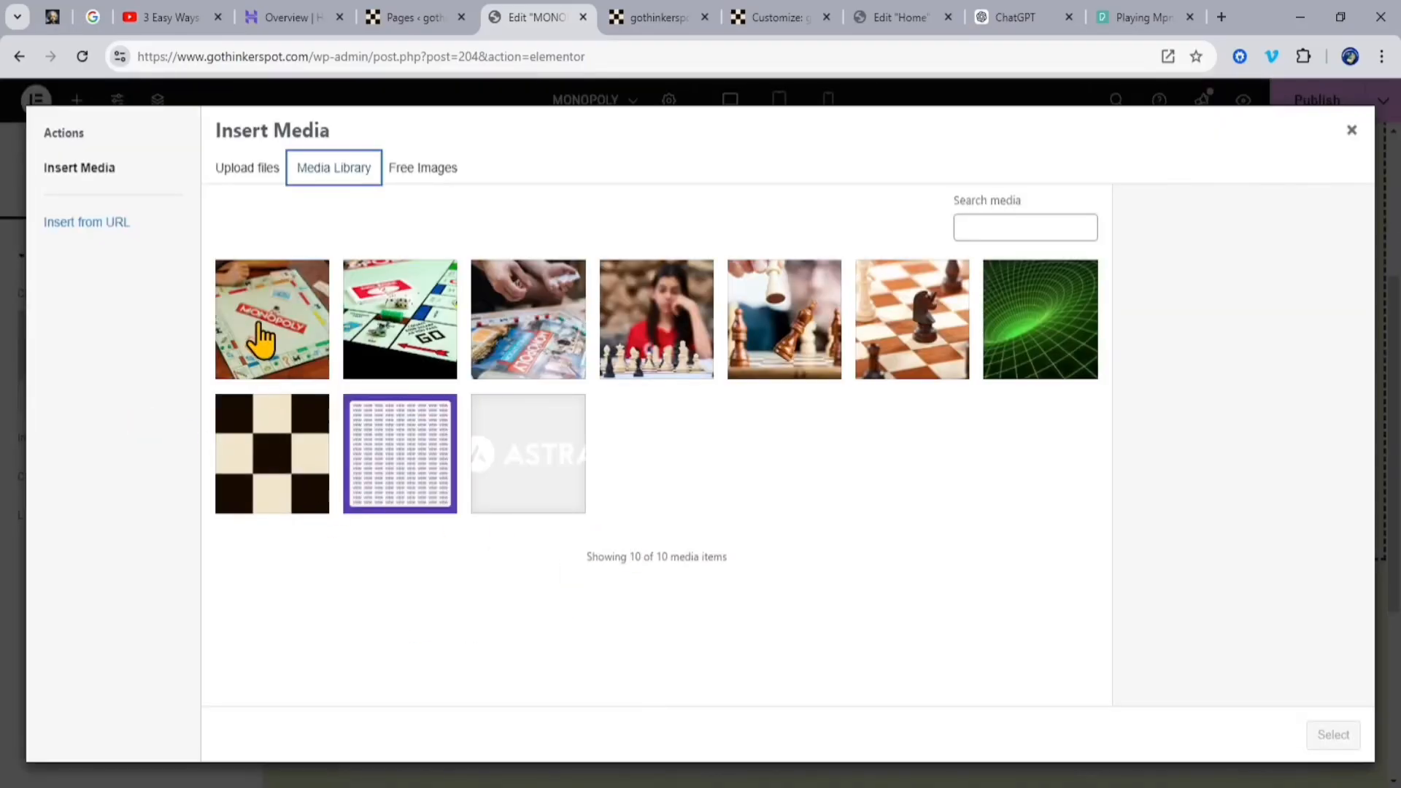
{"action": "left_click", "coordinate": [259, 340]}
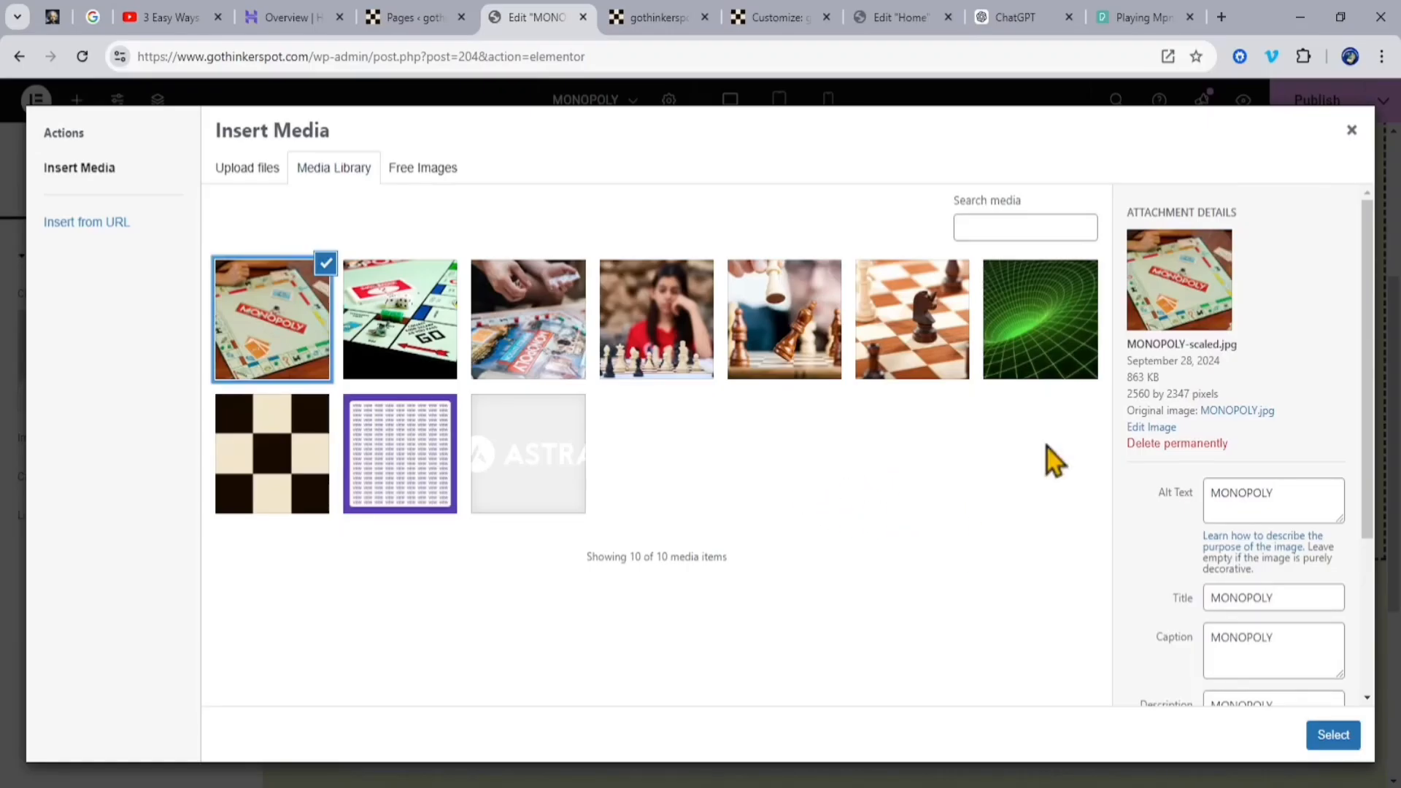
{"action": "scroll", "coordinate": [1140, 560], "scroll_direction": "down", "scroll_amount": 3}
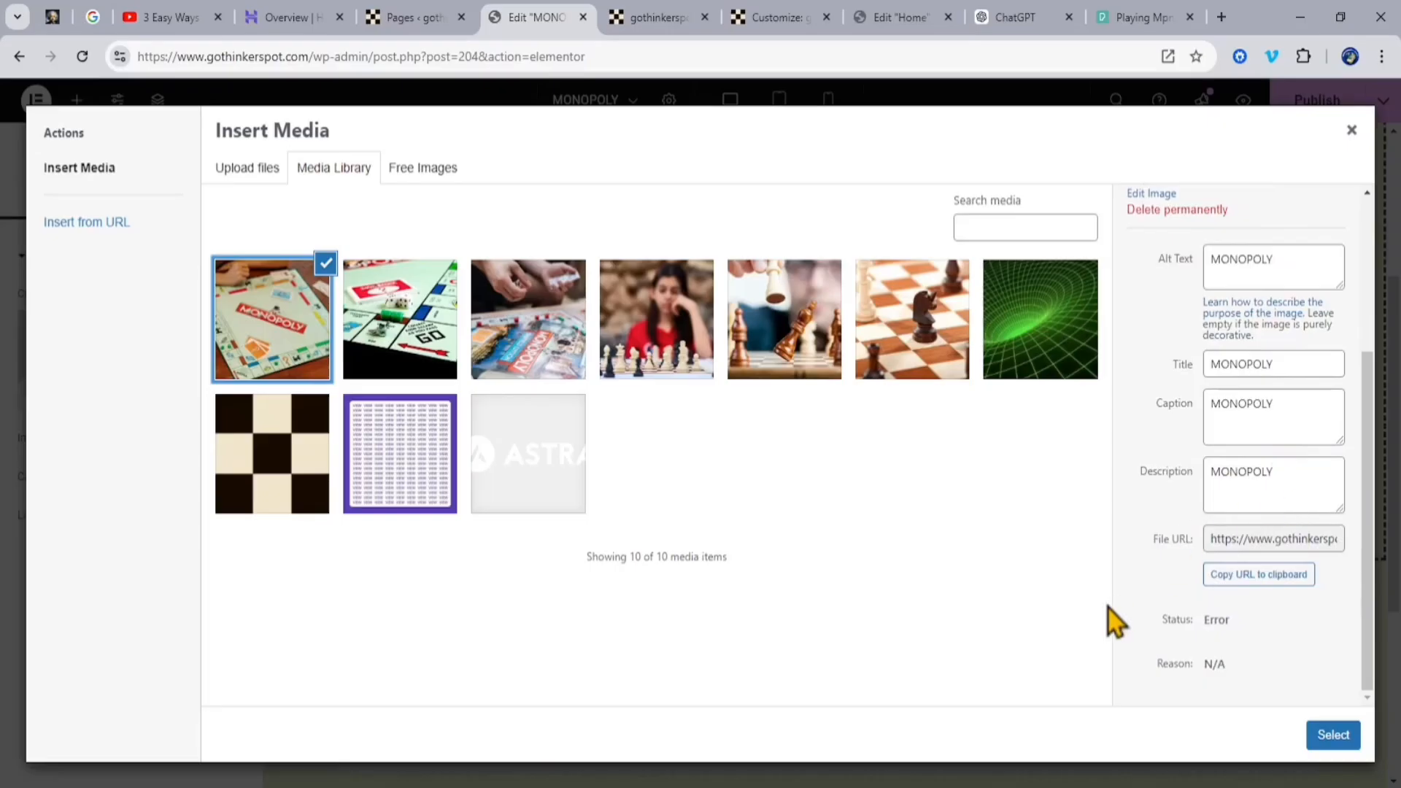
{"action": "left_click", "coordinate": [1334, 735]}
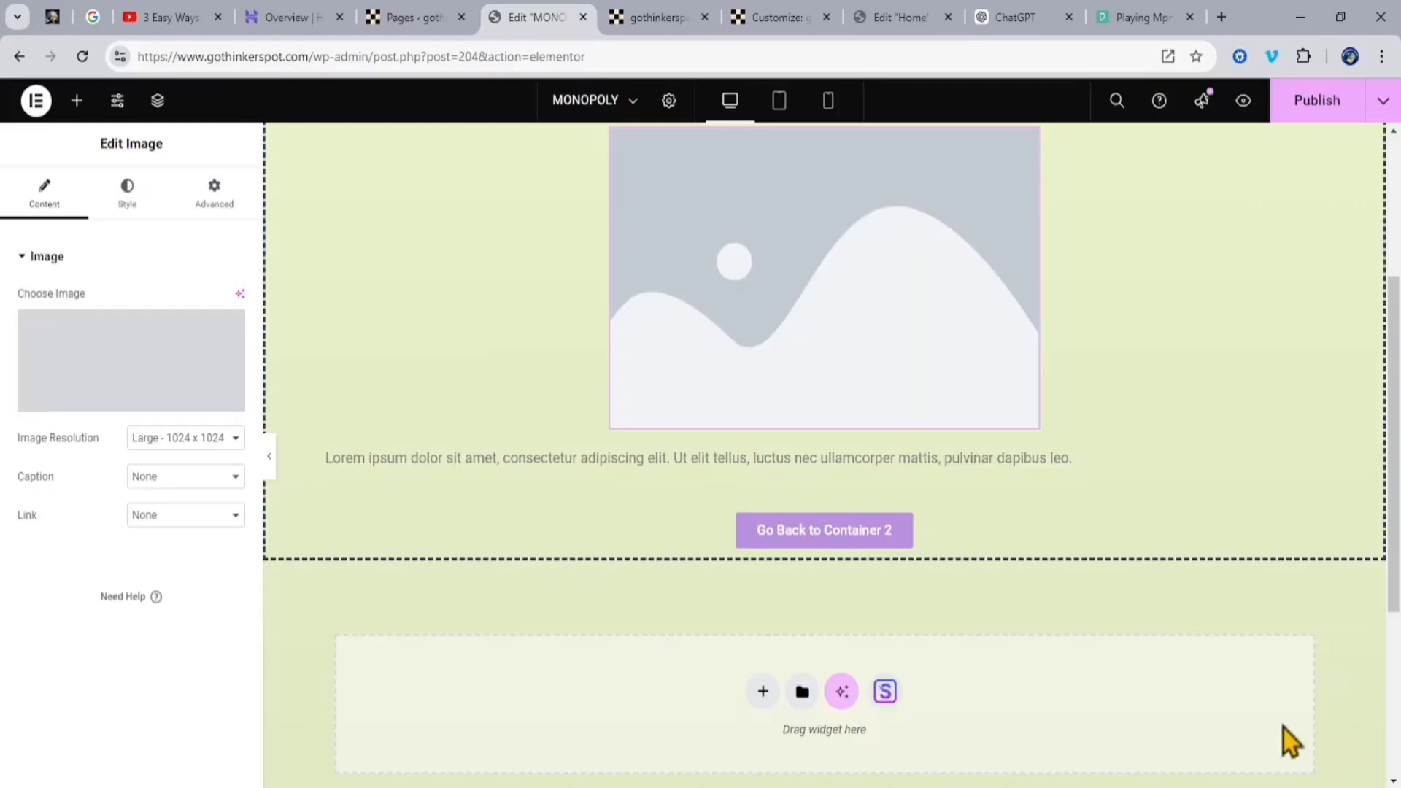
{"action": "scroll", "coordinate": [1138, 577], "scroll_direction": "up", "scroll_amount": 4}
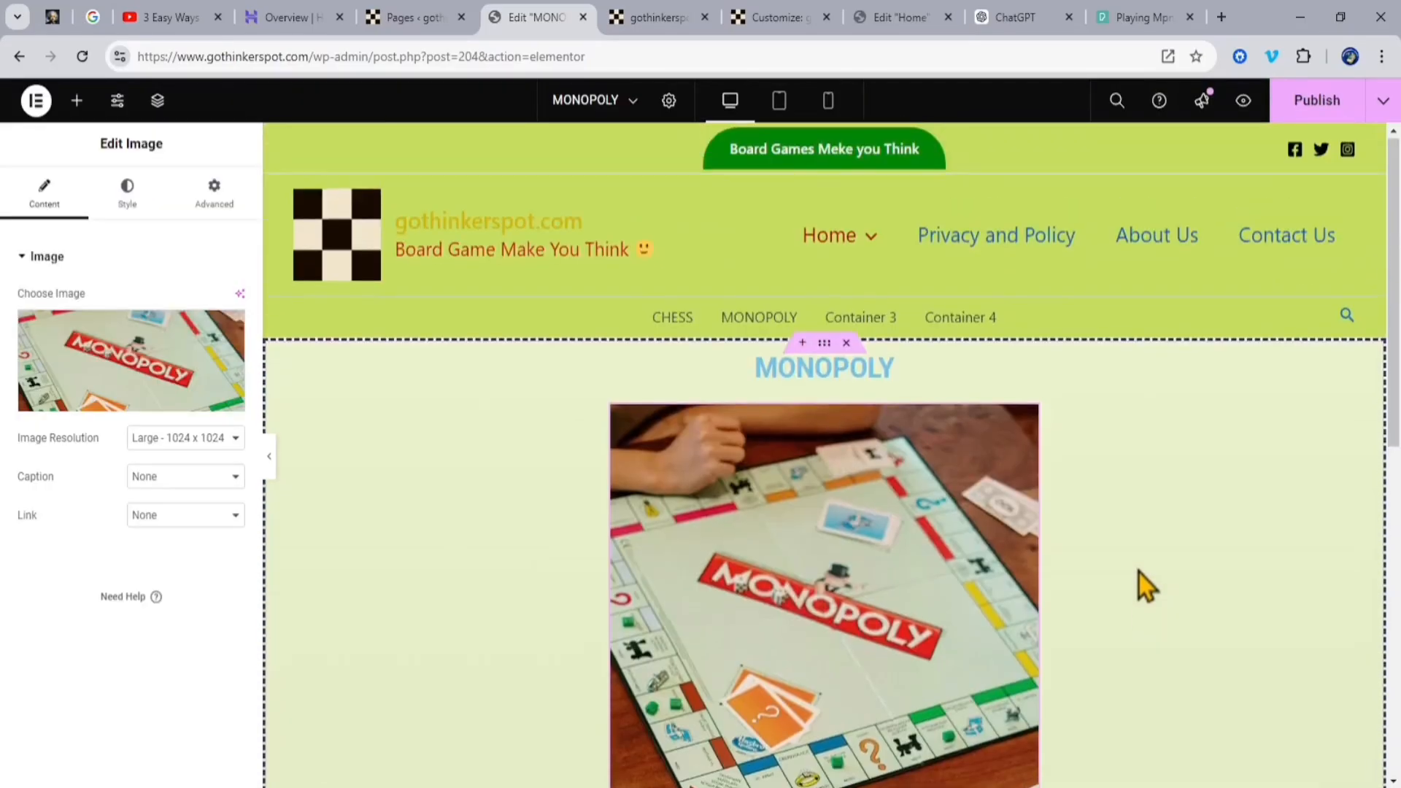
Step: Replace the Lorem ipsum paragraph below the image with the introductory Monopoly description from the ChatGPT conversation
{"action": "scroll", "coordinate": [1139, 572], "scroll_direction": "down", "scroll_amount": 4}
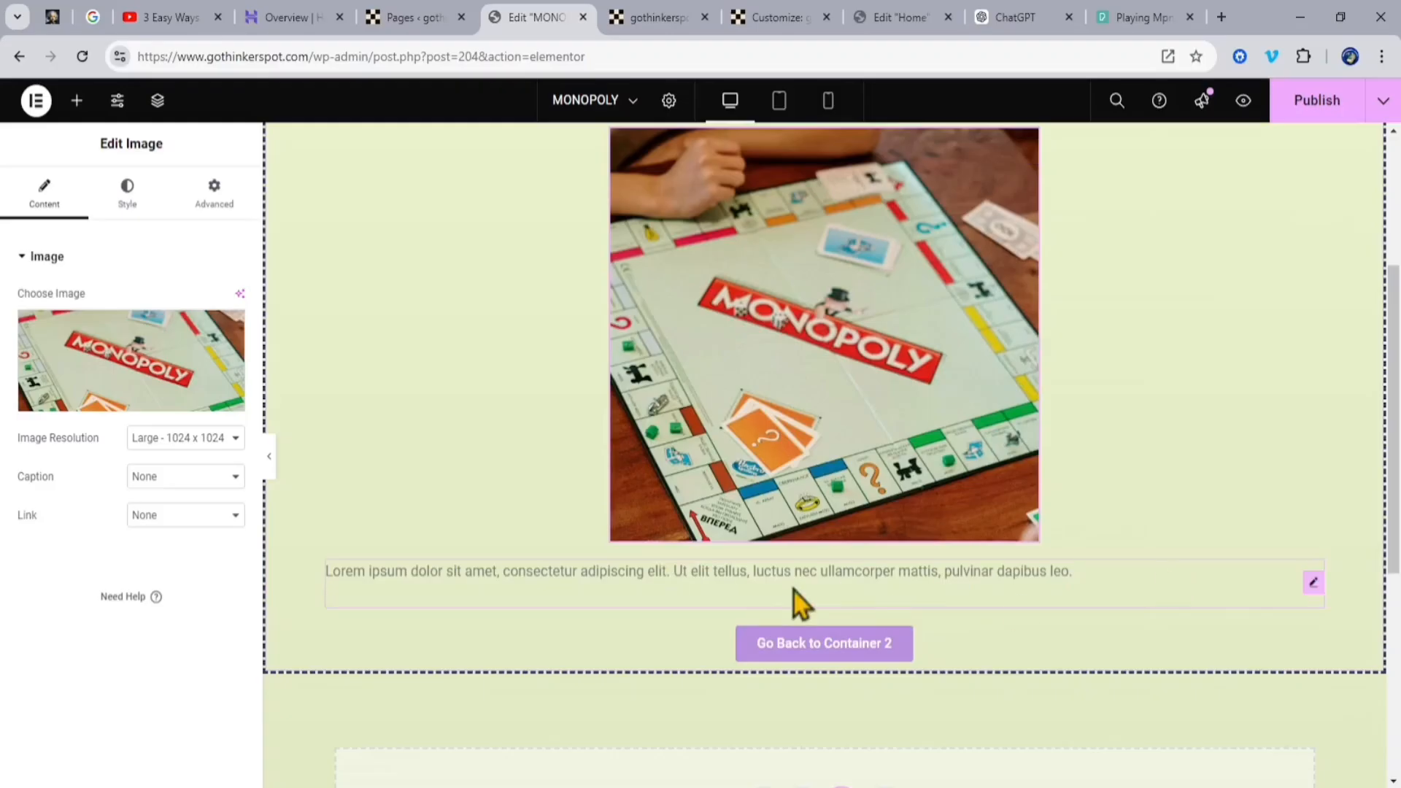
{"action": "left_click", "coordinate": [1015, 17]}
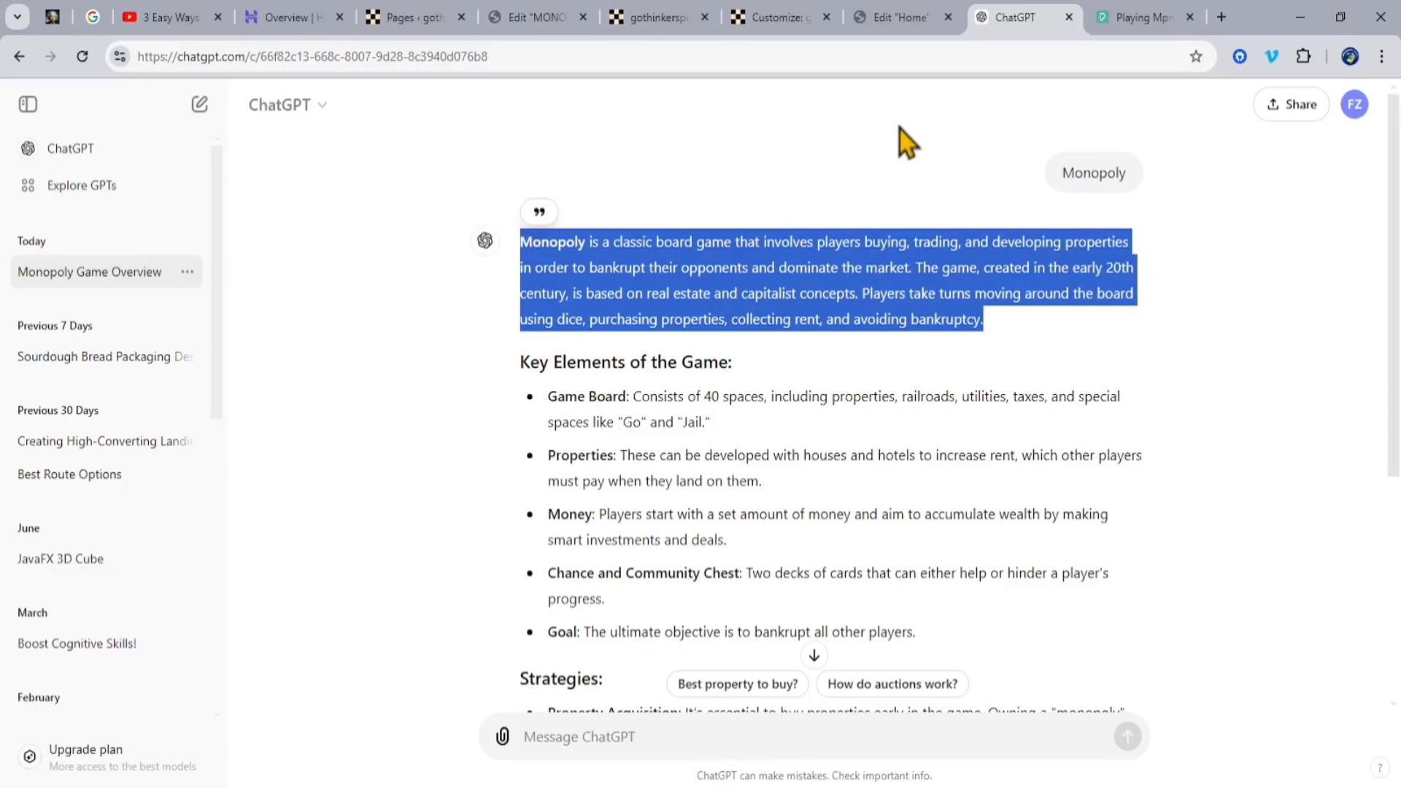
{"action": "left_click", "coordinate": [536, 17]}
{"action": "type", "text": "Monopoly is a classic board game that involves players buying, trading, and developing properties in order to bankrupt their opponents and dominate the market. The game, created in the early 20th century, is based on real estate and capitalist concepts. Players take turns moving around the board using dice, purchasing properties, collecting rent, and avoiding bankruptcy."}
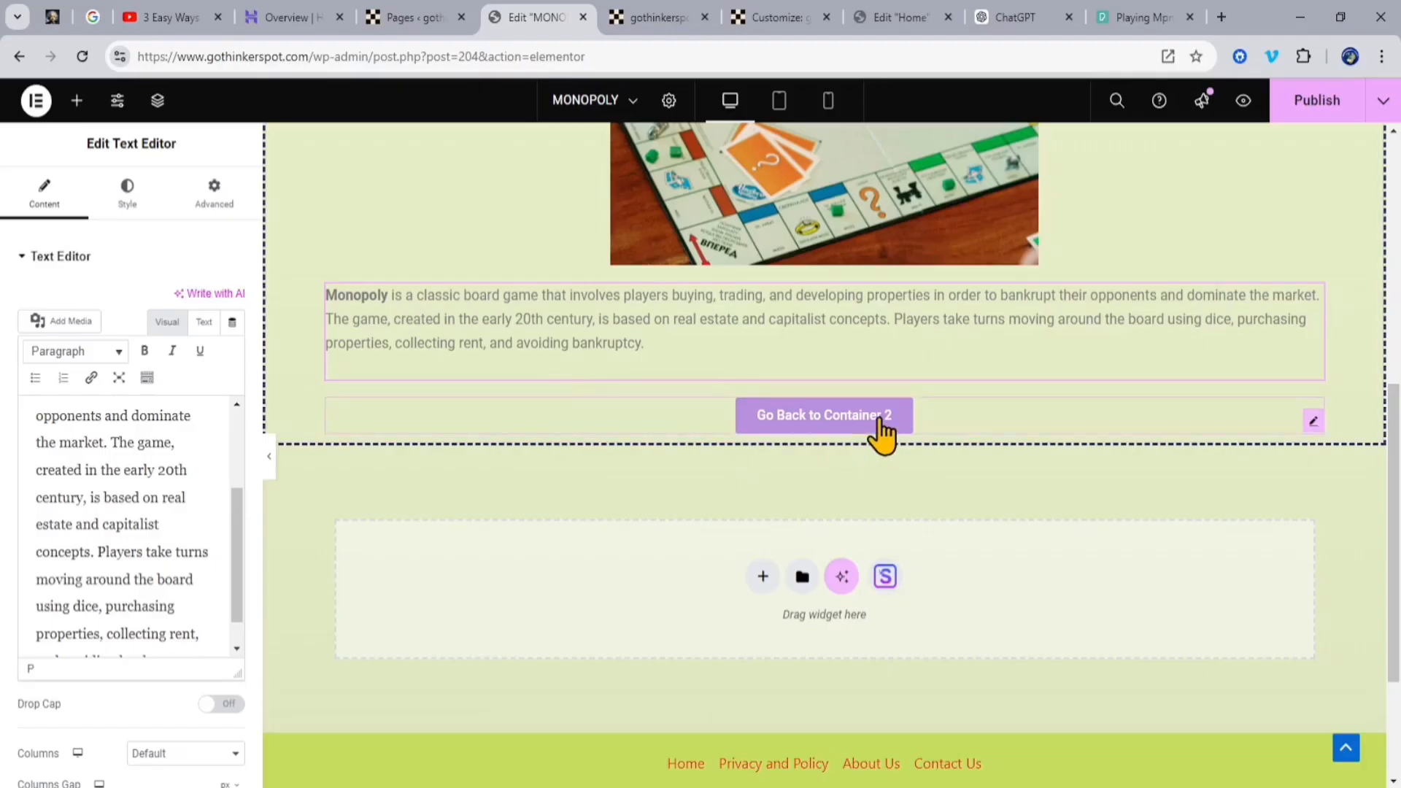
Step: Change the text of the "Go Back to Container 2" button to "Back to Home Page MONOPOLY" and publish the page
{"action": "left_click", "coordinate": [1314, 424]}
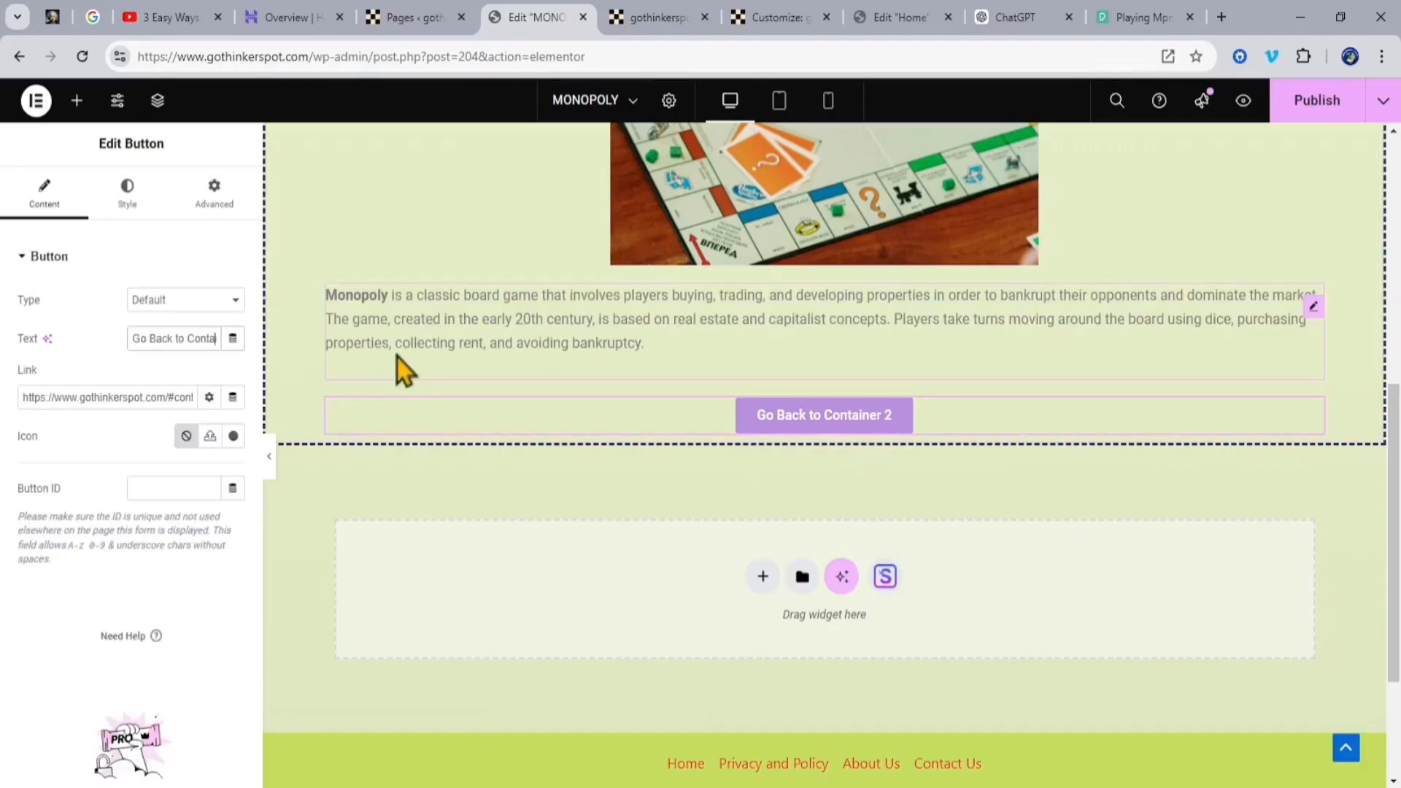
{"action": "key", "text": "ctrl+a"}
{"action": "type", "text": "Back to Home Page MONOPOLY"}
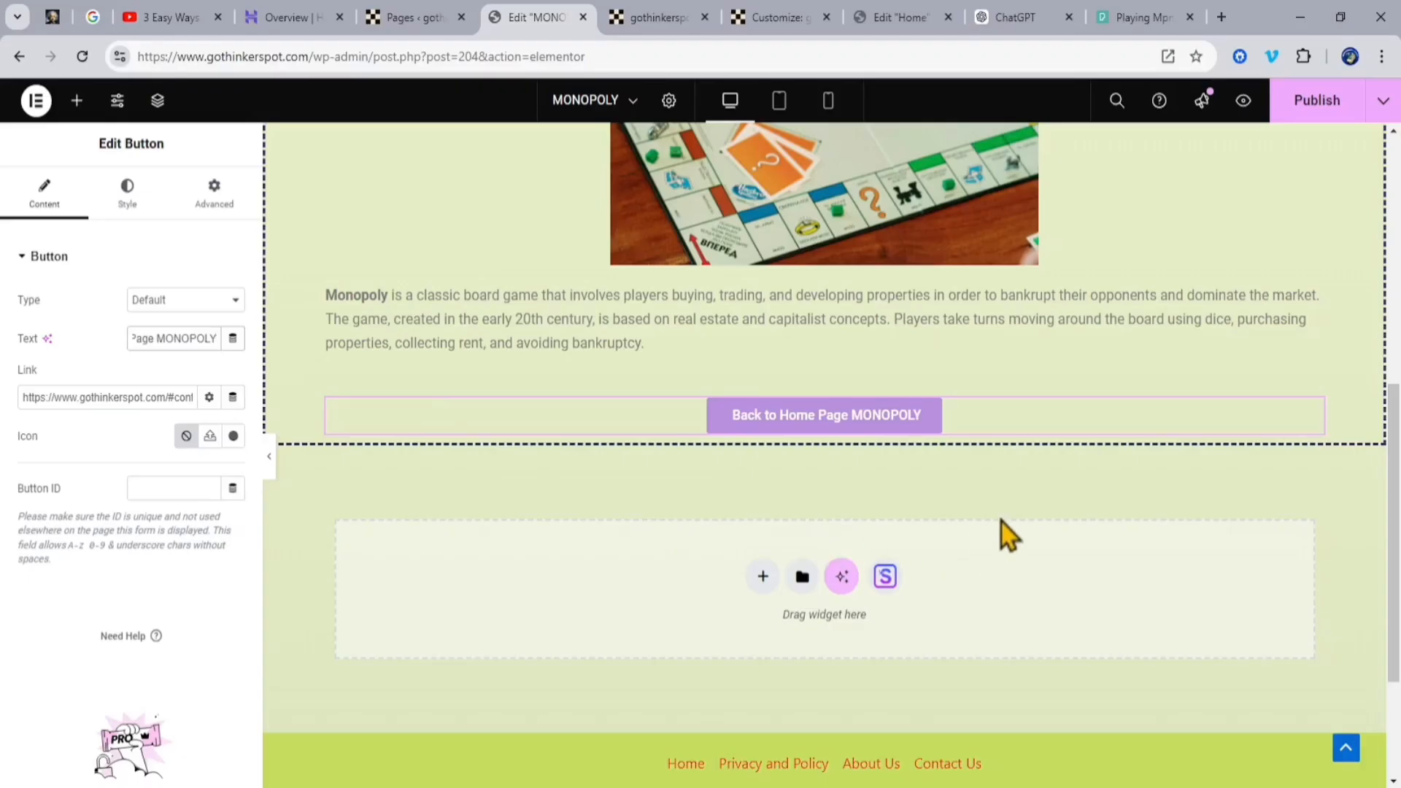
{"action": "left_click", "coordinate": [1336, 110]}
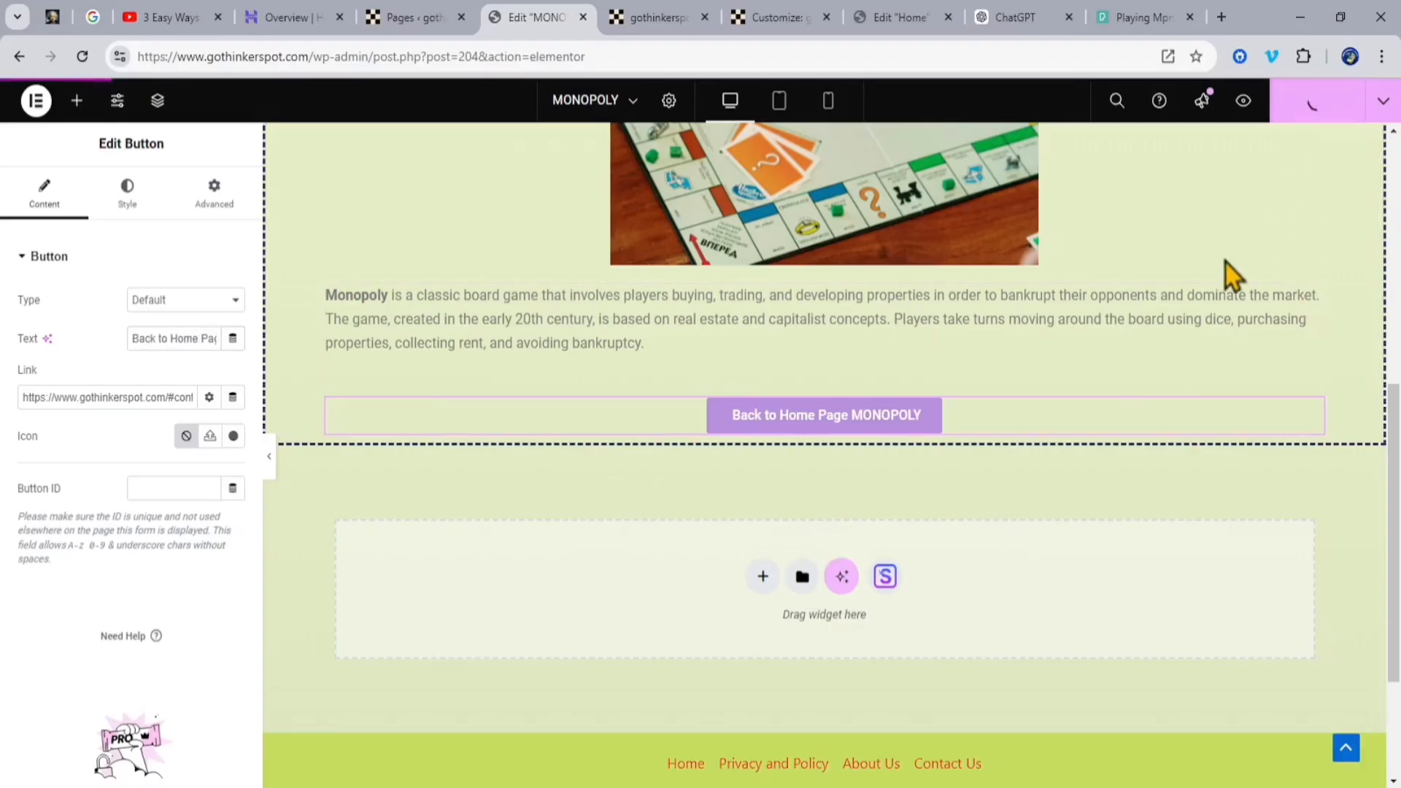
Step: Review the edited page, then follow the "Read More About MONOPOLY" button on the live Home page and inspect the MONOPOLY page
{"action": "scroll", "coordinate": [1053, 651], "scroll_direction": "up", "scroll_amount": 6}
{"action": "scroll", "coordinate": [1059, 628], "scroll_direction": "down", "scroll_amount": 1}
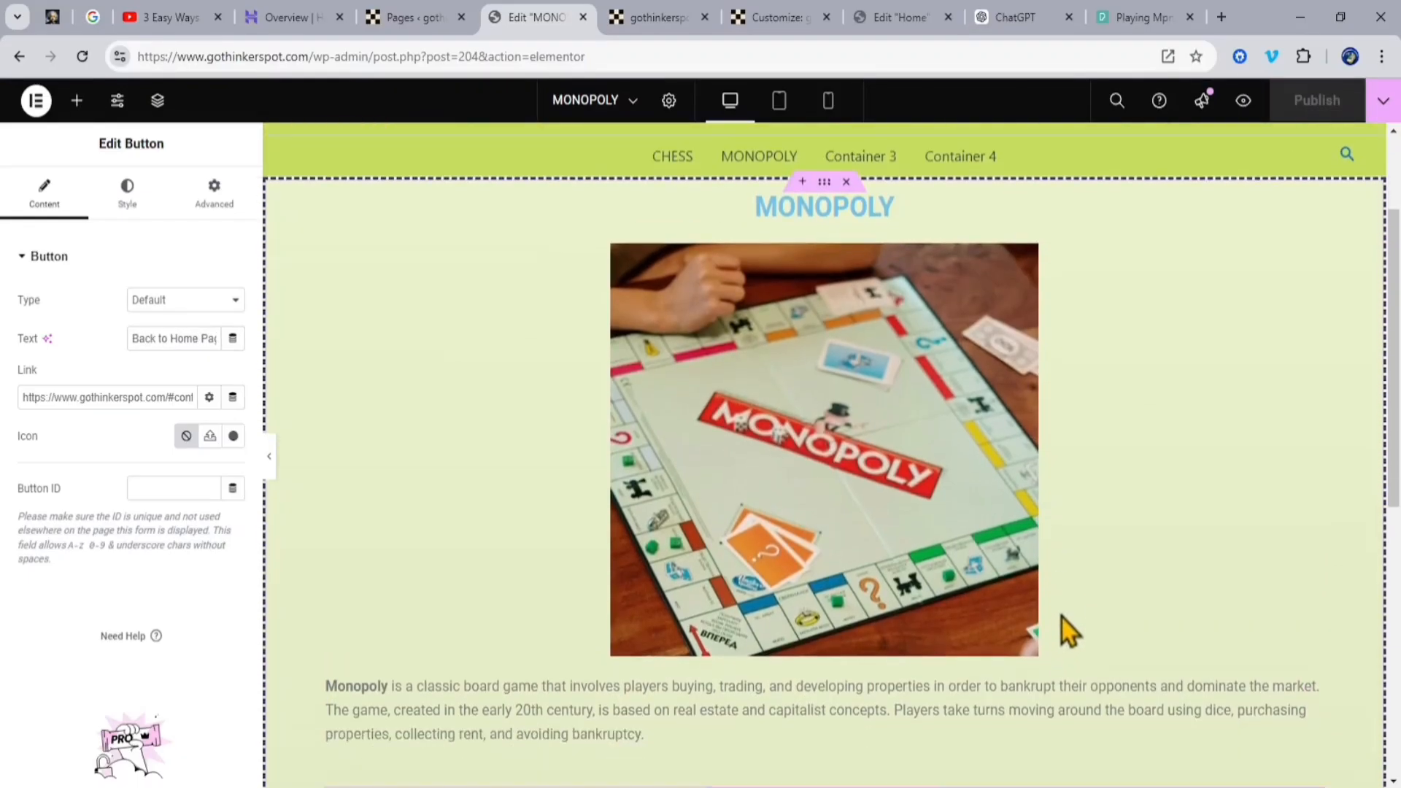
{"action": "scroll", "coordinate": [1061, 627], "scroll_direction": "down", "scroll_amount": 2}
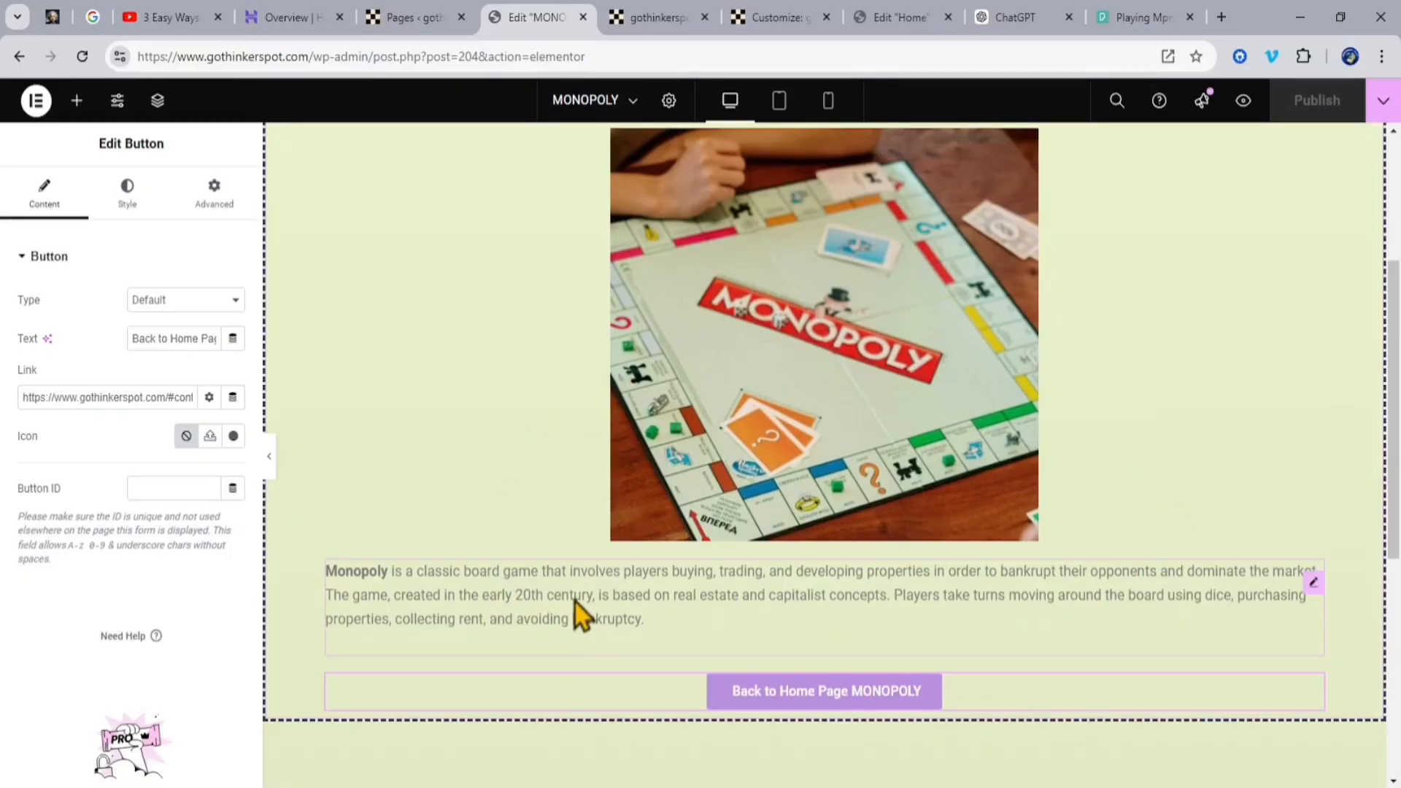
{"action": "scroll", "coordinate": [572, 595], "scroll_direction": "up", "scroll_amount": 4}
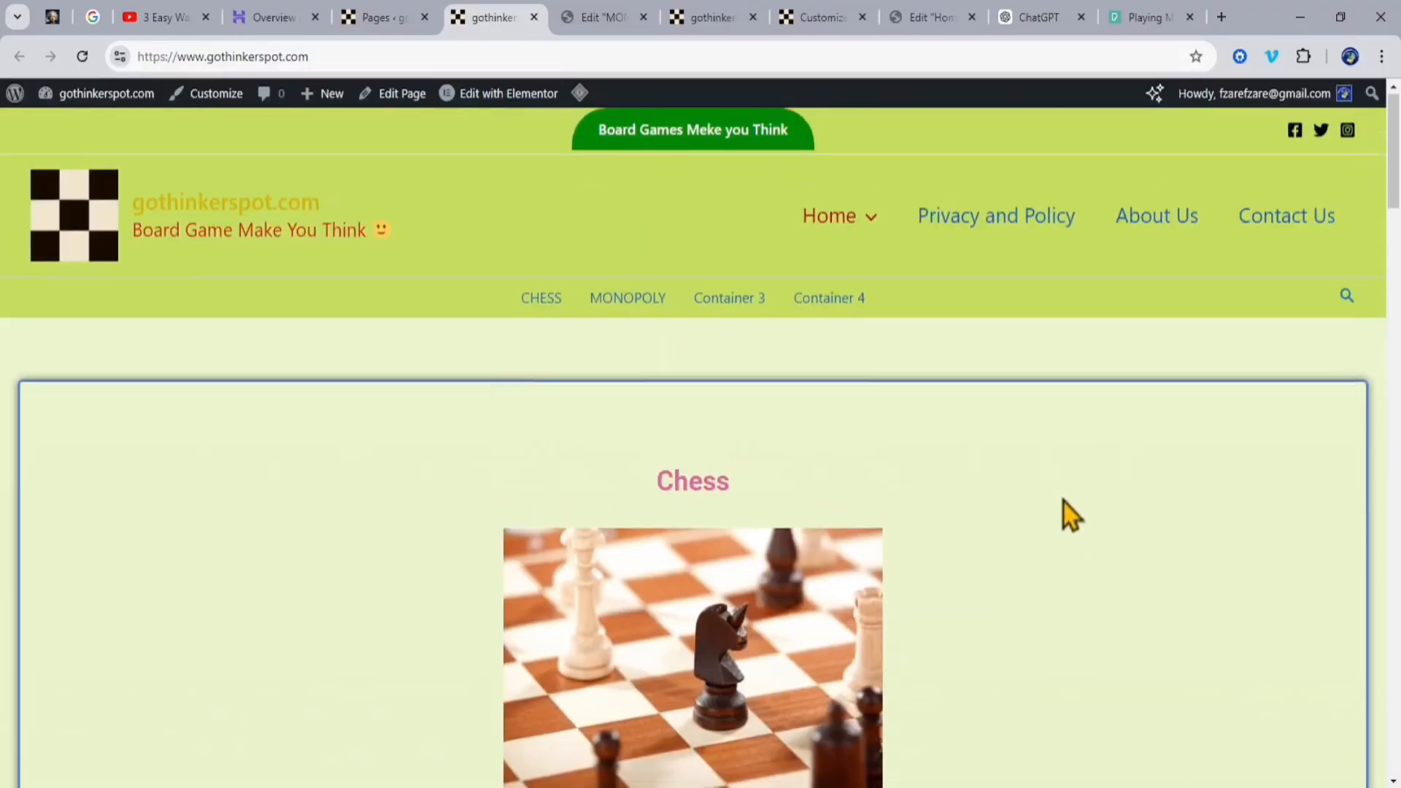
{"action": "scroll", "coordinate": [1063, 505], "scroll_direction": "down", "scroll_amount": 10}
{"action": "scroll", "coordinate": [992, 482], "scroll_direction": "down", "scroll_amount": 9}
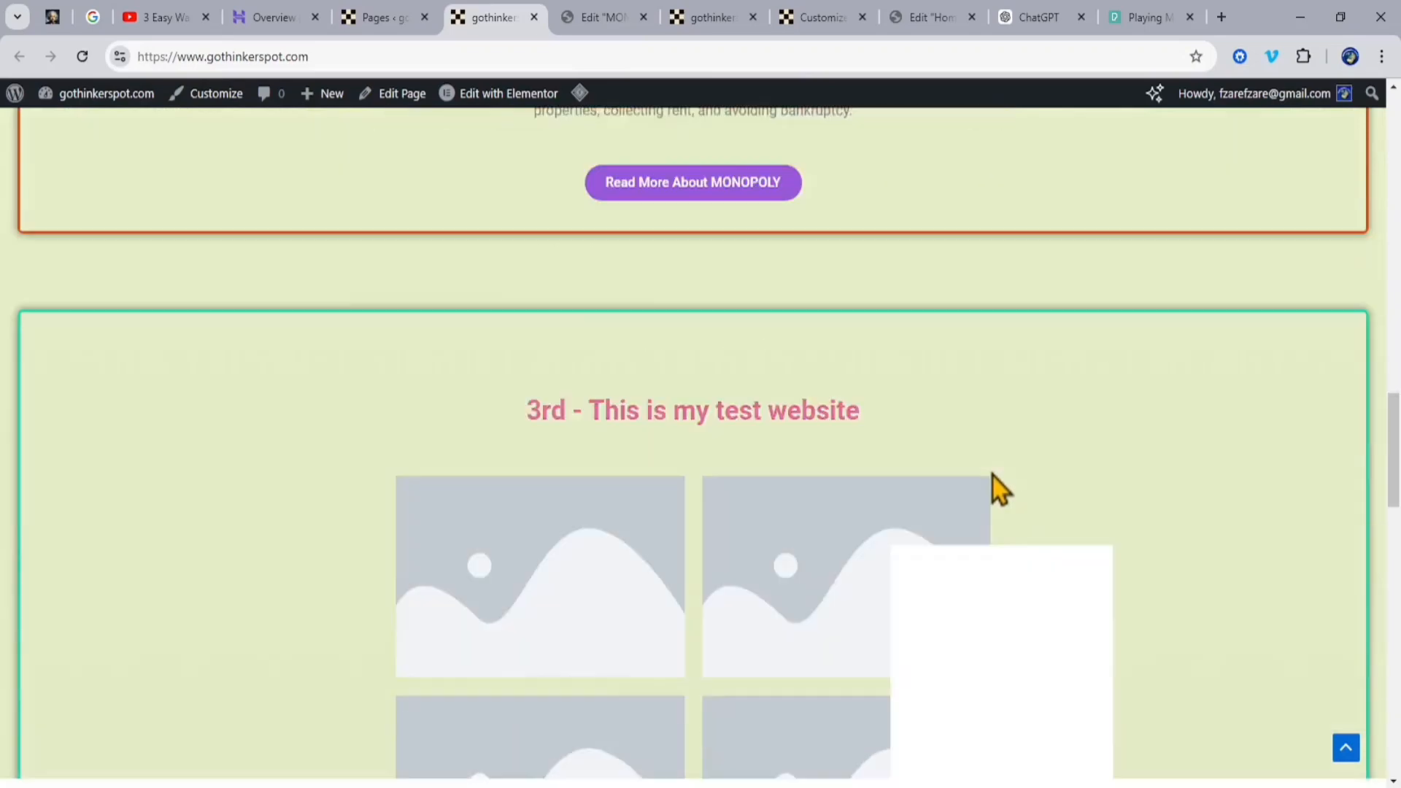
{"action": "scroll", "coordinate": [964, 533], "scroll_direction": "up", "scroll_amount": 5}
{"action": "left_click", "coordinate": [706, 583]}
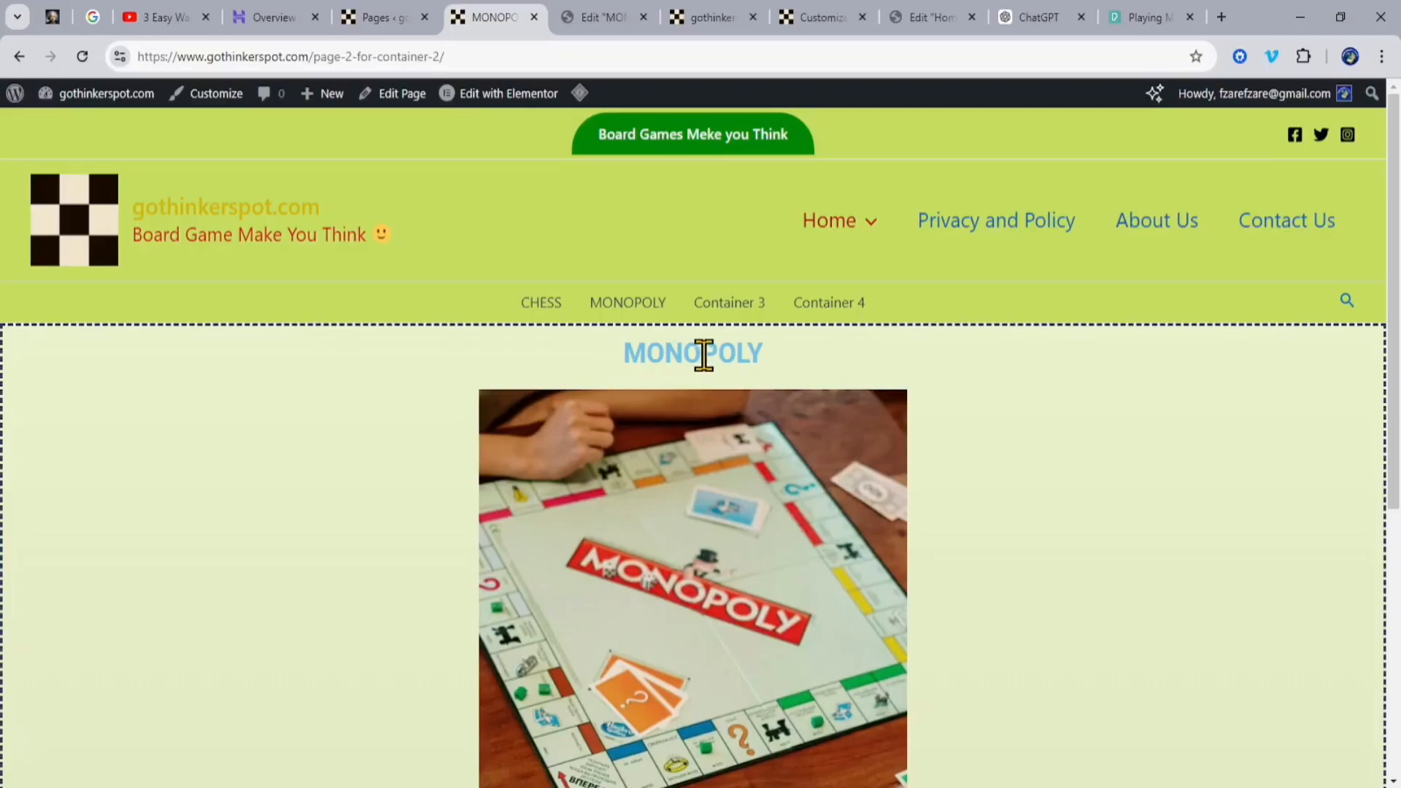
{"action": "scroll", "coordinate": [1131, 504], "scroll_direction": "down", "scroll_amount": 6}
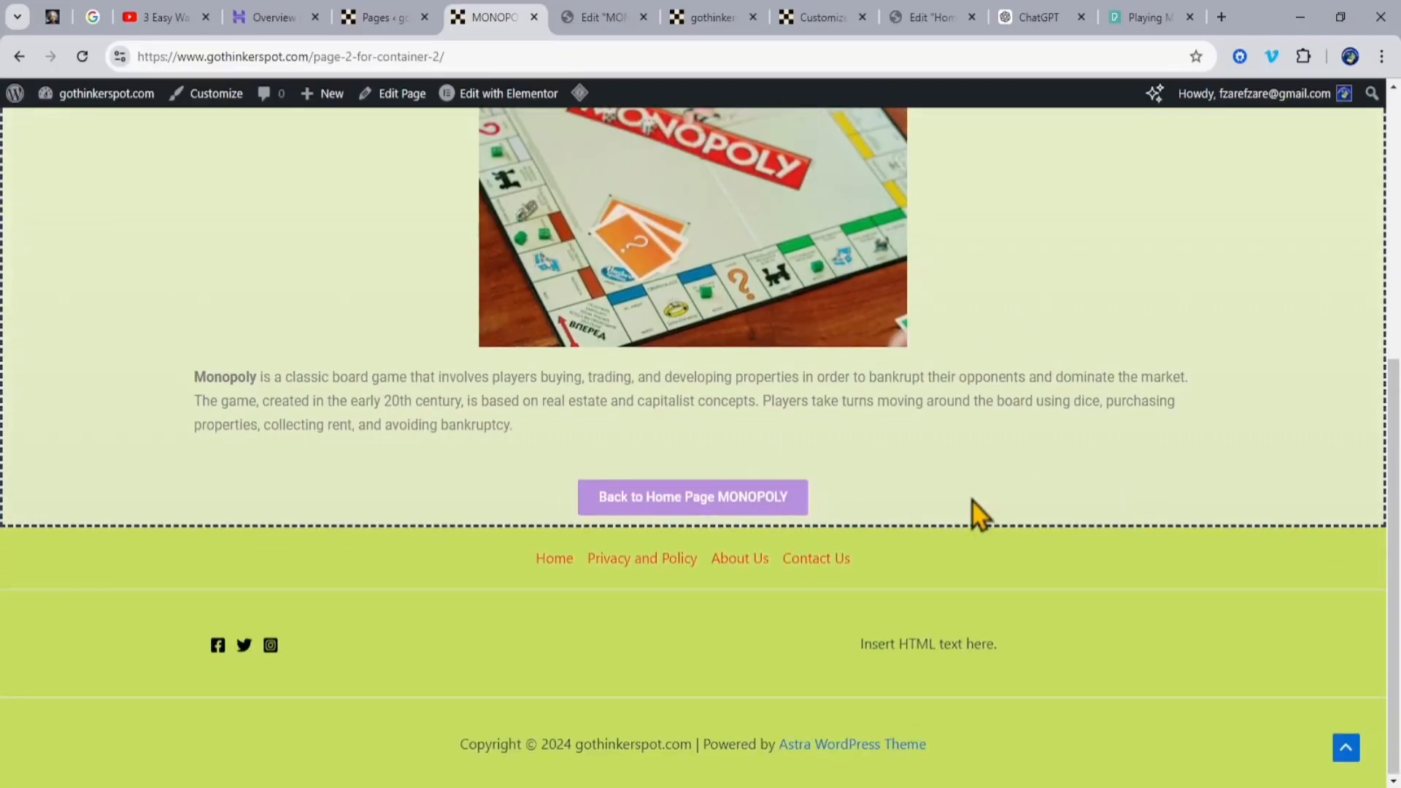
Step: Review the live MONOPOLY page, then highlight the "Key Elements of the Game" section in the ChatGPT conversation
{"action": "scroll", "coordinate": [974, 502], "scroll_direction": "up", "scroll_amount": 6}
{"action": "scroll", "coordinate": [974, 498], "scroll_direction": "down", "scroll_amount": 6}
{"action": "left_click", "coordinate": [1039, 18]}
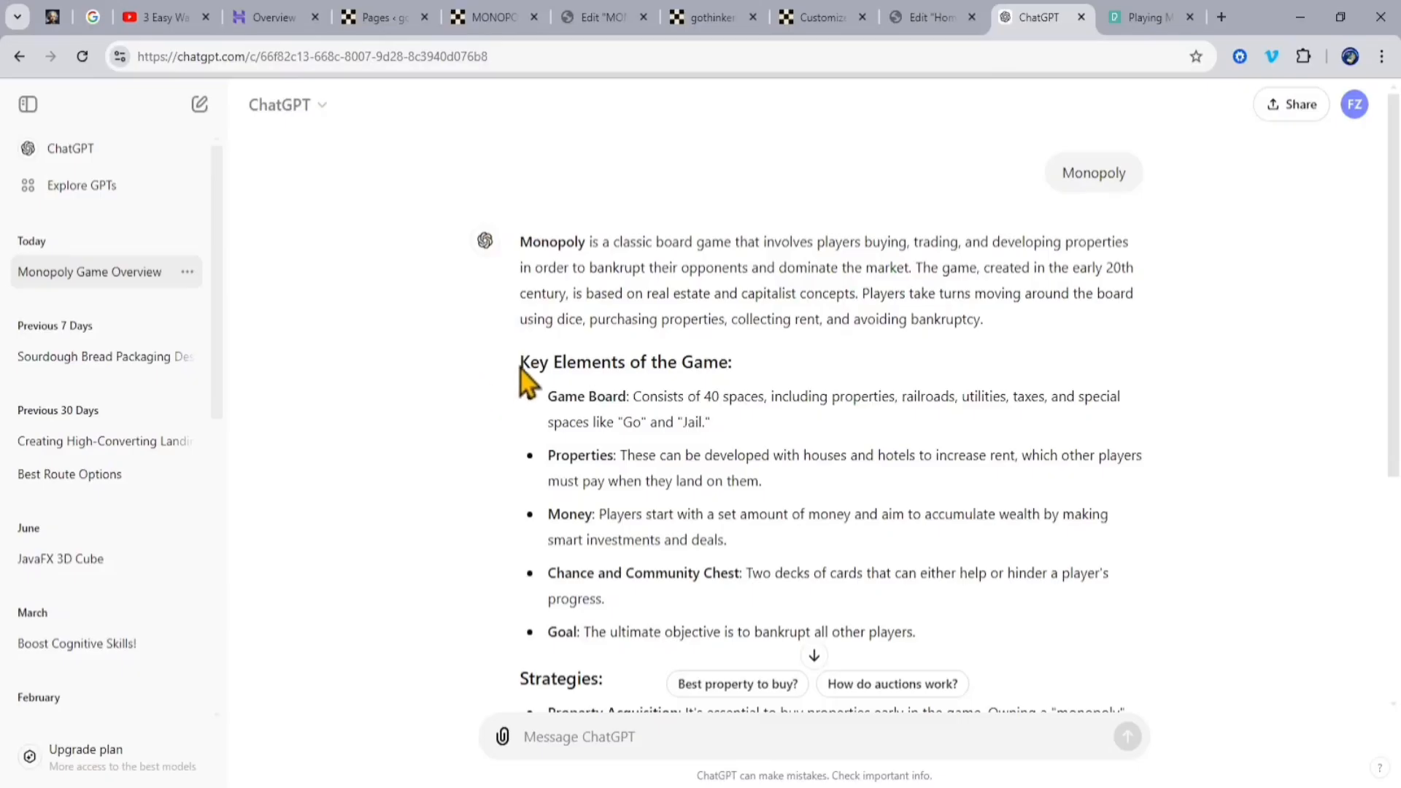
{"action": "left_click_drag", "start_coordinate": [520, 363], "coordinate": [931, 641]}
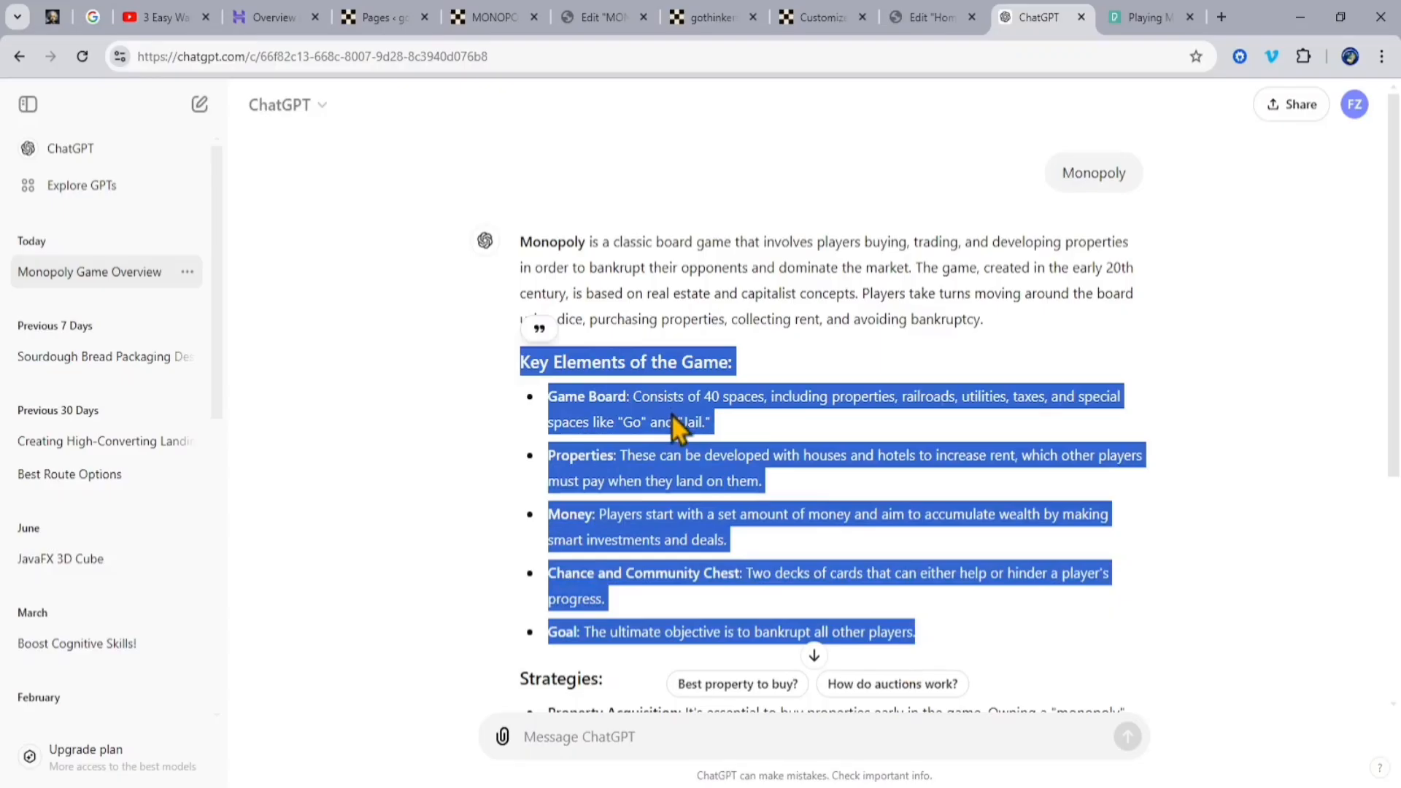
Step: In the Elementor editor of the MONOPOLY page, add a new container below the existing section and place a Heading widget in it
{"action": "left_click", "coordinate": [496, 17]}
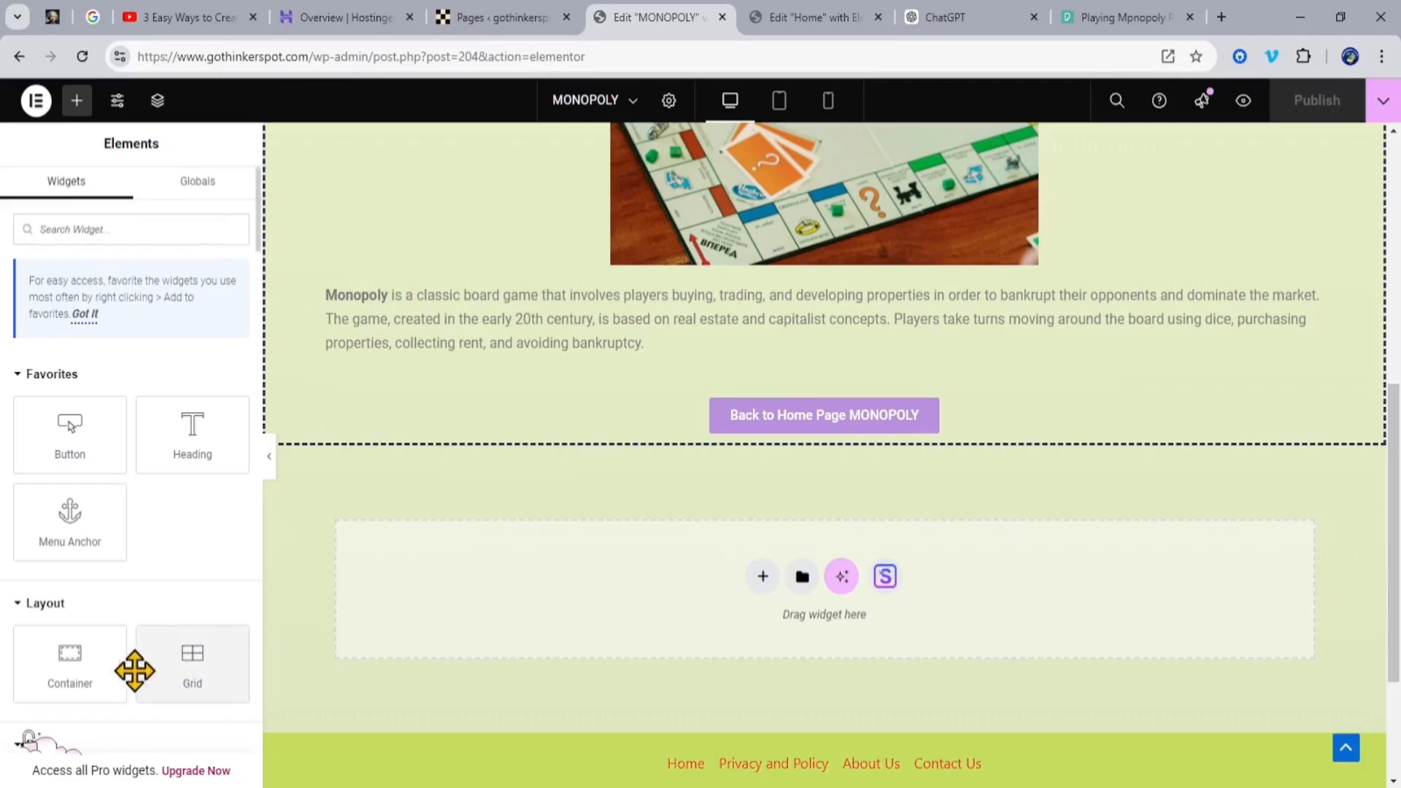
{"action": "left_click_drag", "start_coordinate": [68, 670], "coordinate": [661, 624]}
{"action": "scroll", "coordinate": [656, 625], "scroll_direction": "down", "scroll_amount": 1}
{"action": "left_click", "coordinate": [825, 410]}
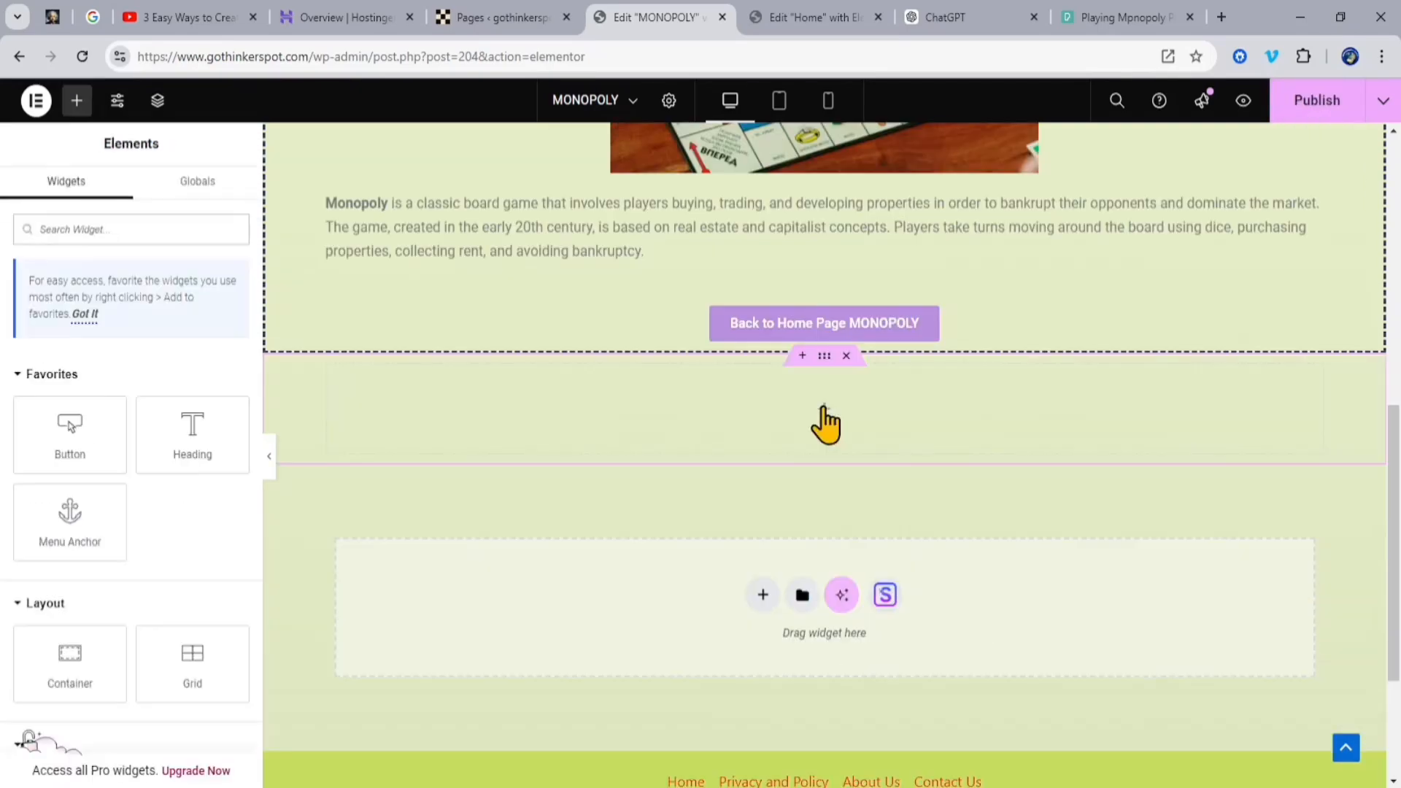
{"action": "left_click_drag", "start_coordinate": [246, 431], "coordinate": [710, 426]}
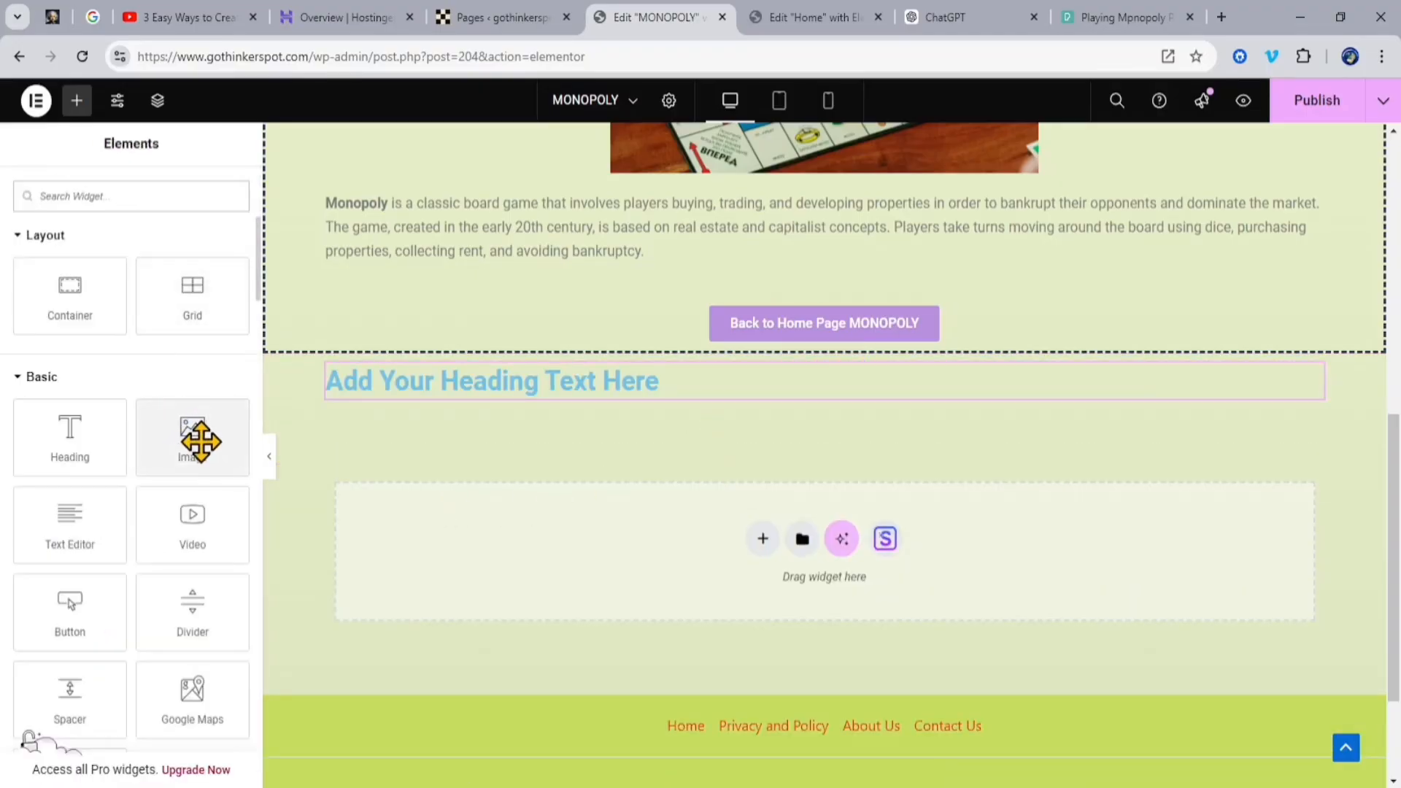
Step: Add an Image widget below the new heading and narrow it to about 62% width
{"action": "left_click_drag", "start_coordinate": [200, 441], "coordinate": [626, 403]}
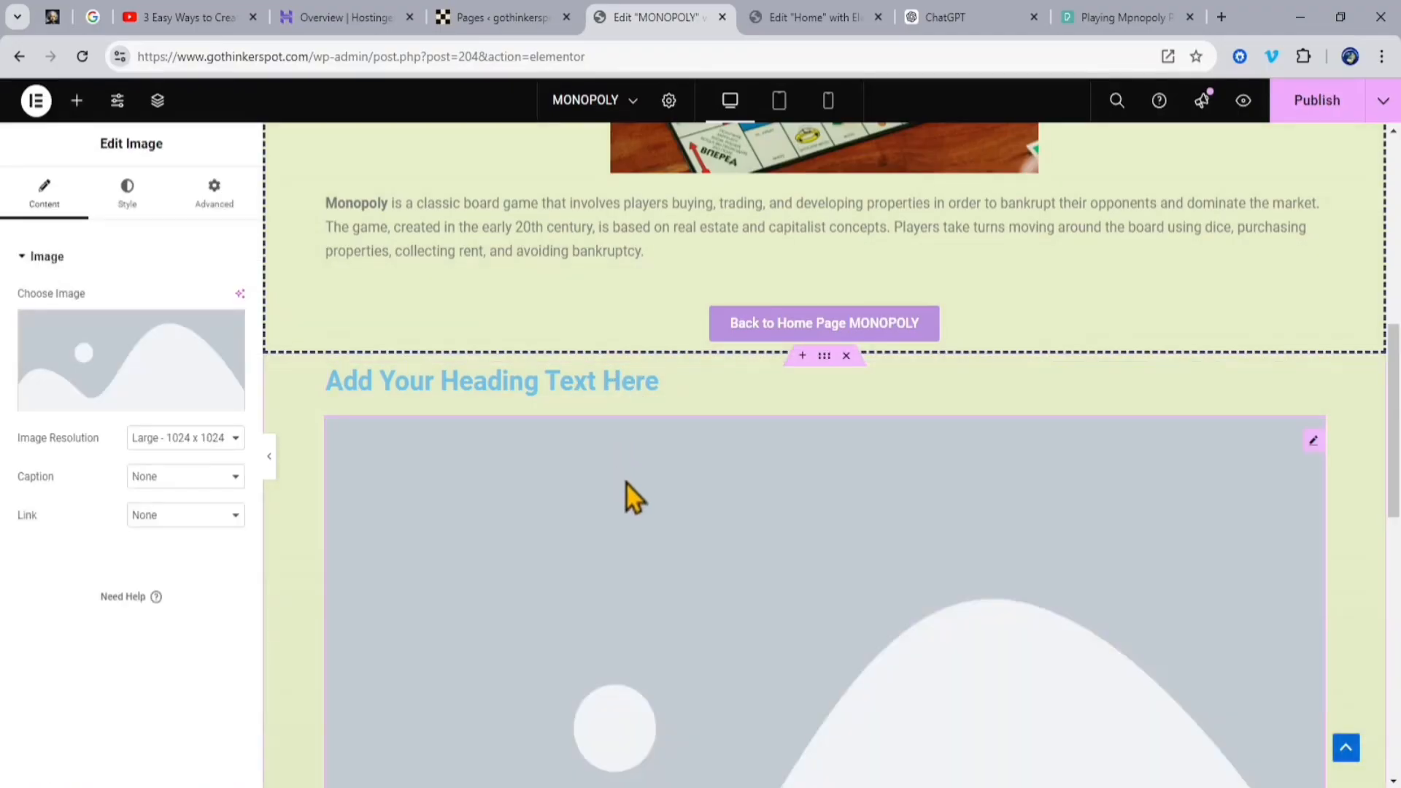
{"action": "scroll", "coordinate": [657, 494], "scroll_direction": "down", "scroll_amount": 9}
{"action": "scroll", "coordinate": [666, 491], "scroll_direction": "up", "scroll_amount": 1}
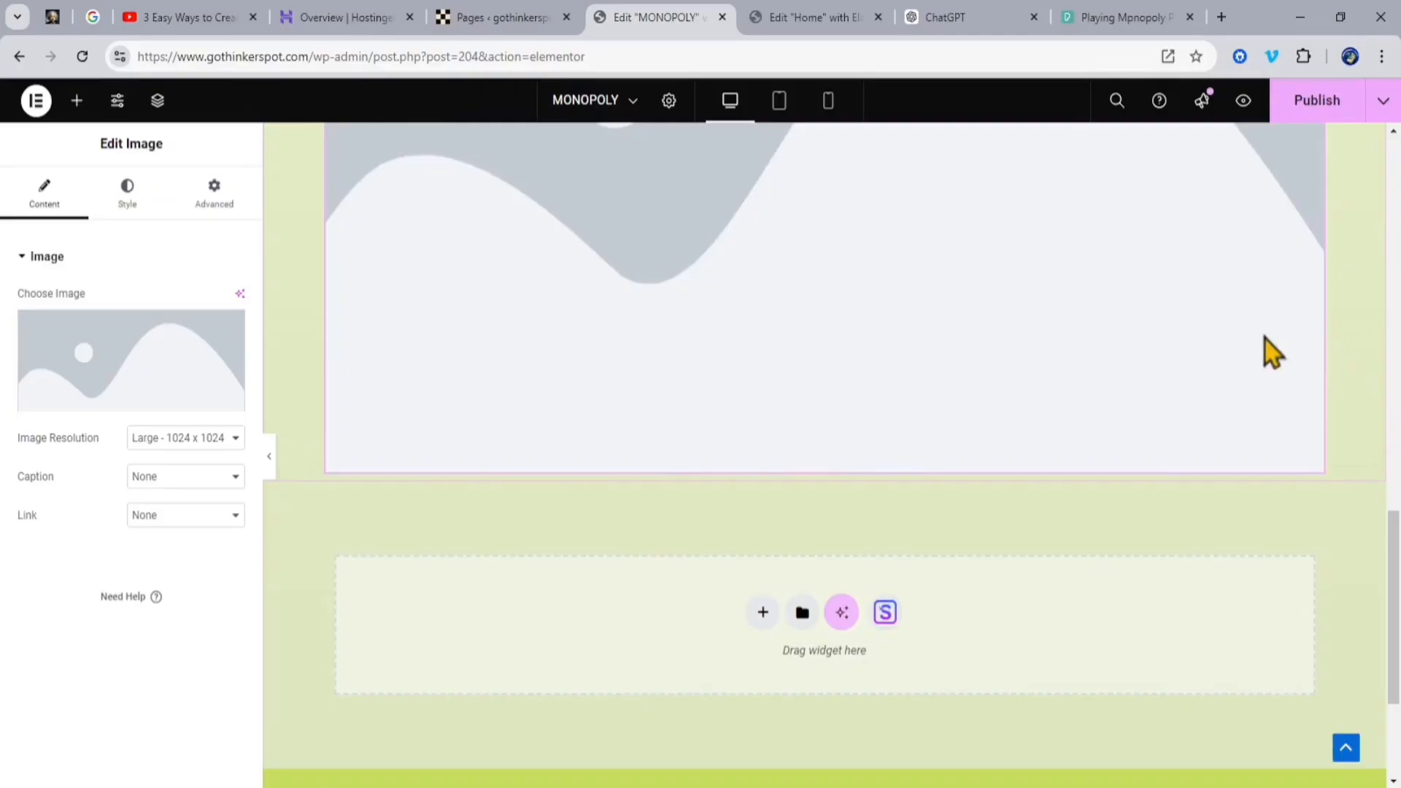
{"action": "left_click_drag", "start_coordinate": [1264, 338], "coordinate": [1005, 282]}
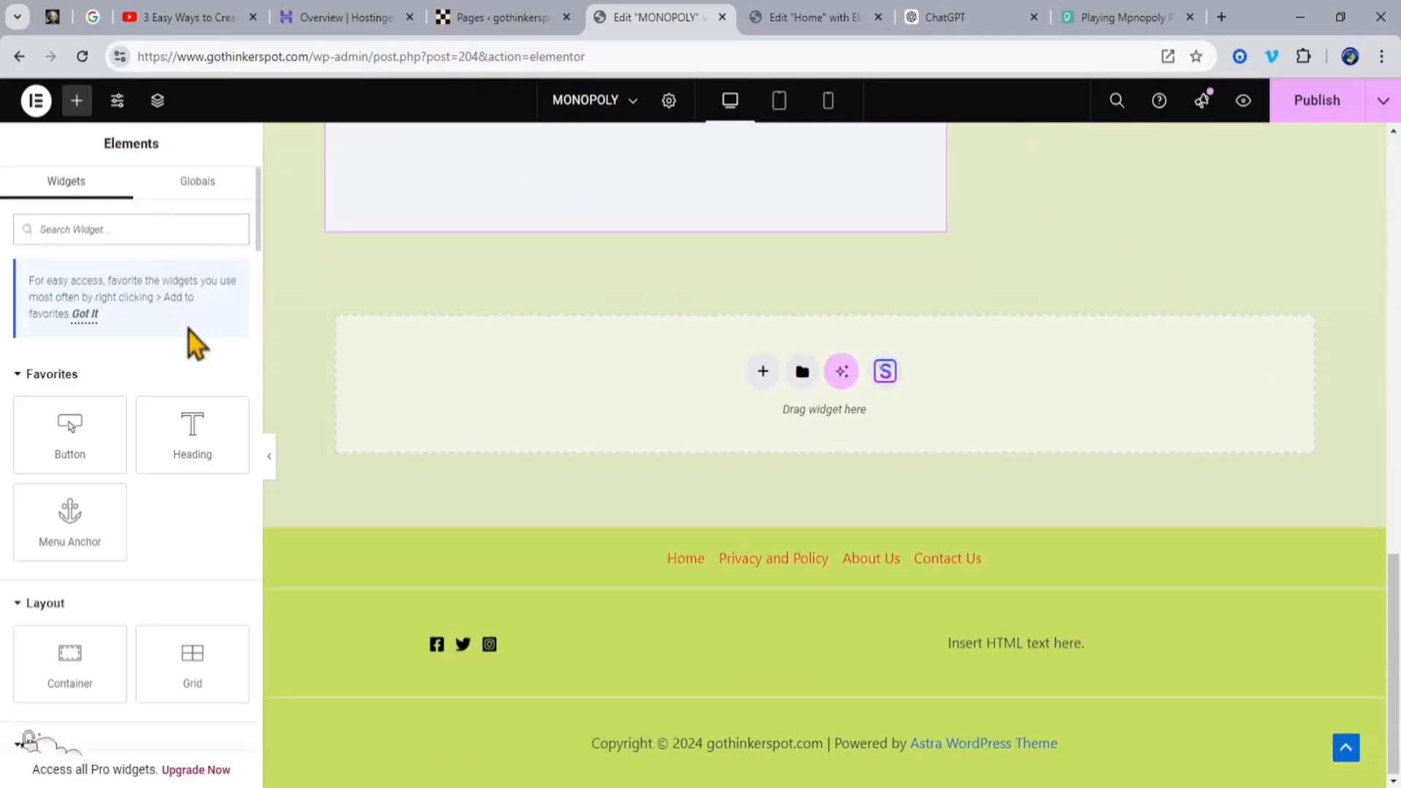
Step: Add a Text Editor widget below the placeholder image in the new container
{"action": "scroll", "coordinate": [207, 438], "scroll_direction": "down", "scroll_amount": 3}
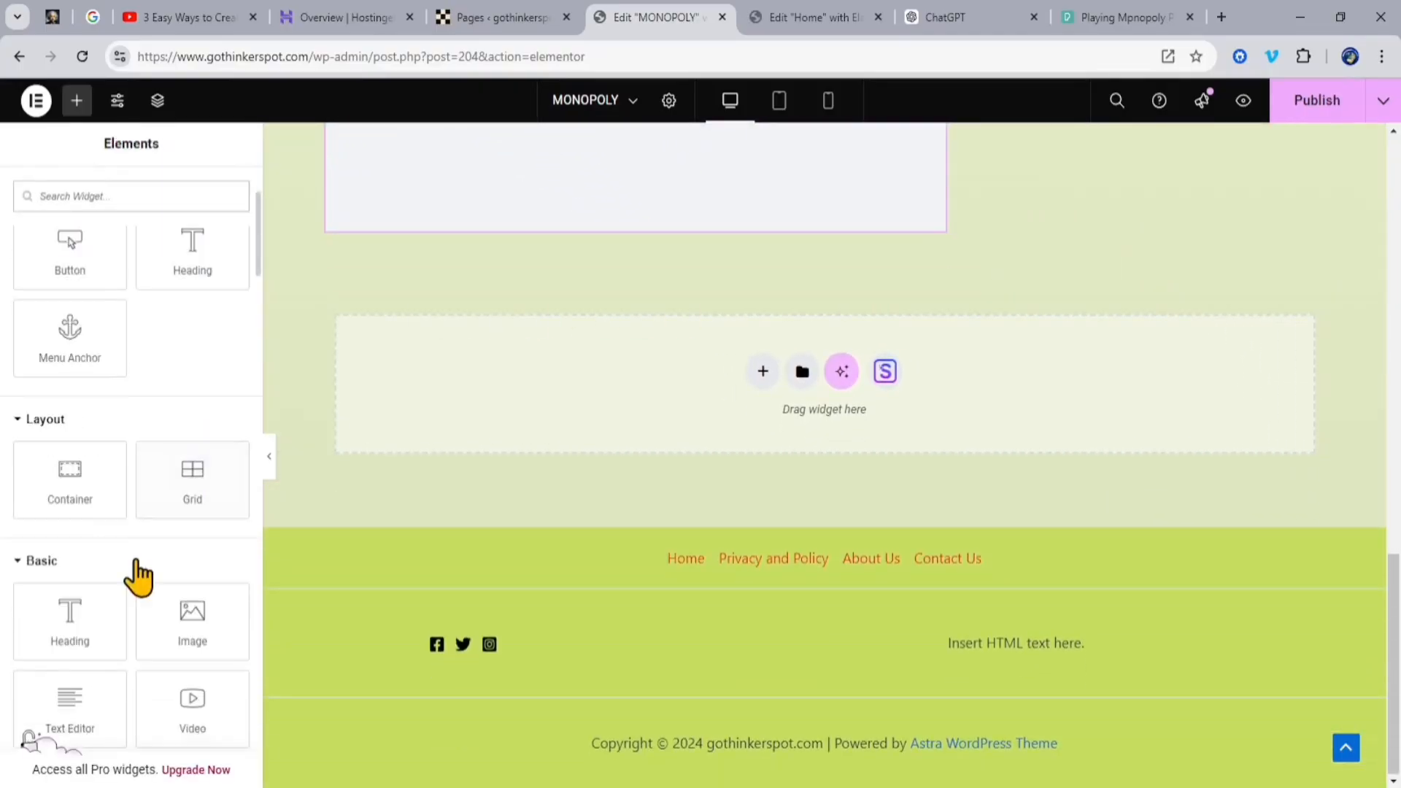
{"action": "left_click_drag", "start_coordinate": [91, 719], "coordinate": [644, 289]}
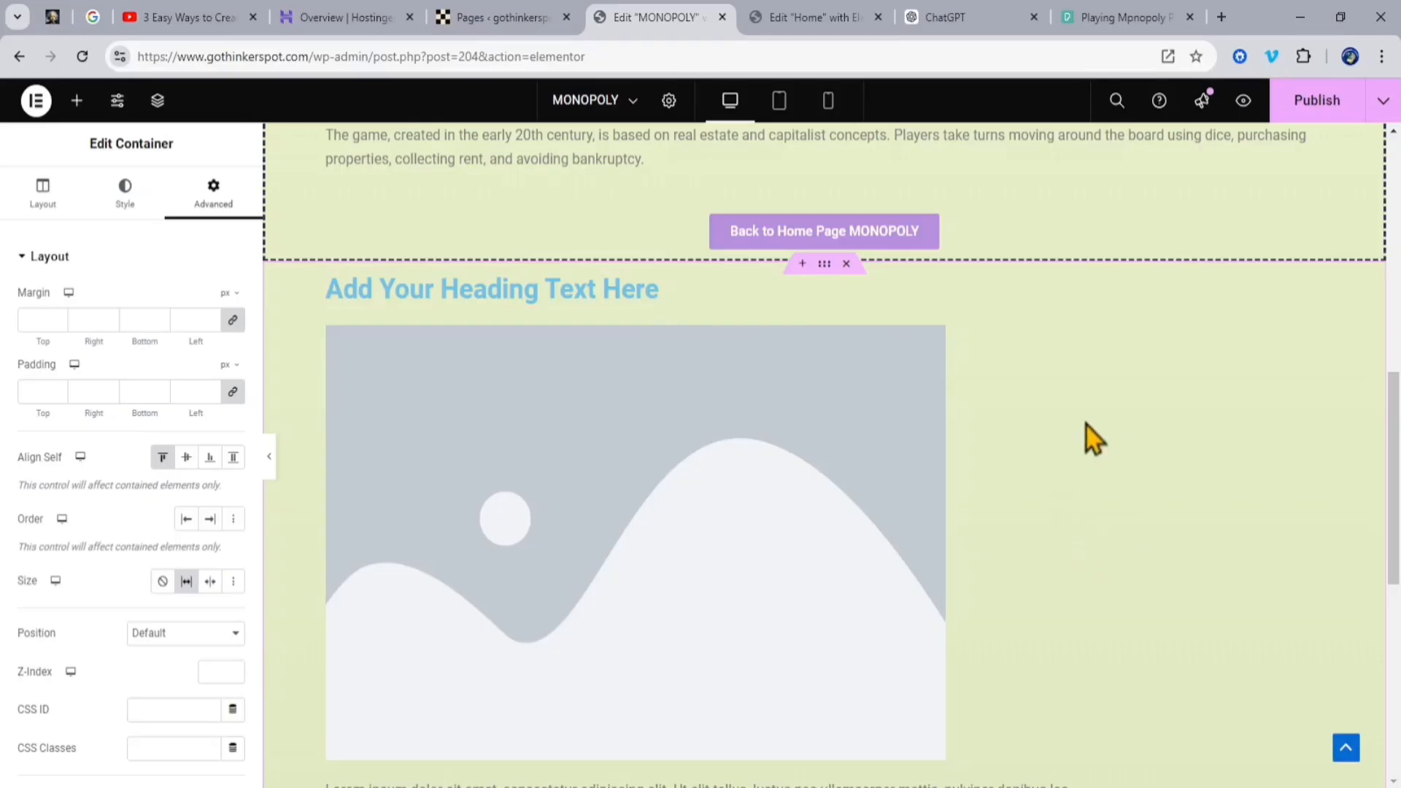
{"action": "scroll", "coordinate": [1180, 474], "scroll_direction": "down", "scroll_amount": 5}
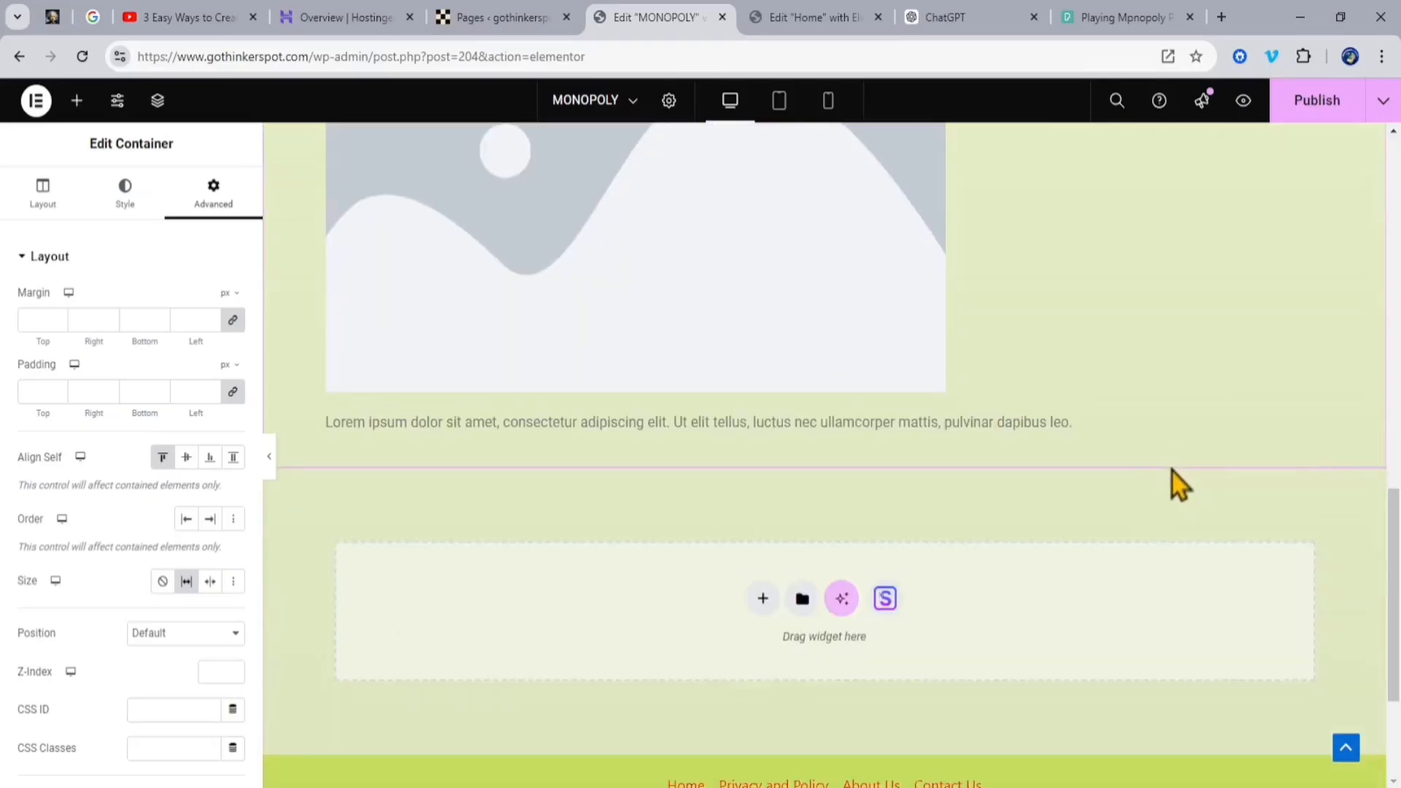
{"action": "scroll", "coordinate": [1172, 472], "scroll_direction": "up", "scroll_amount": 5}
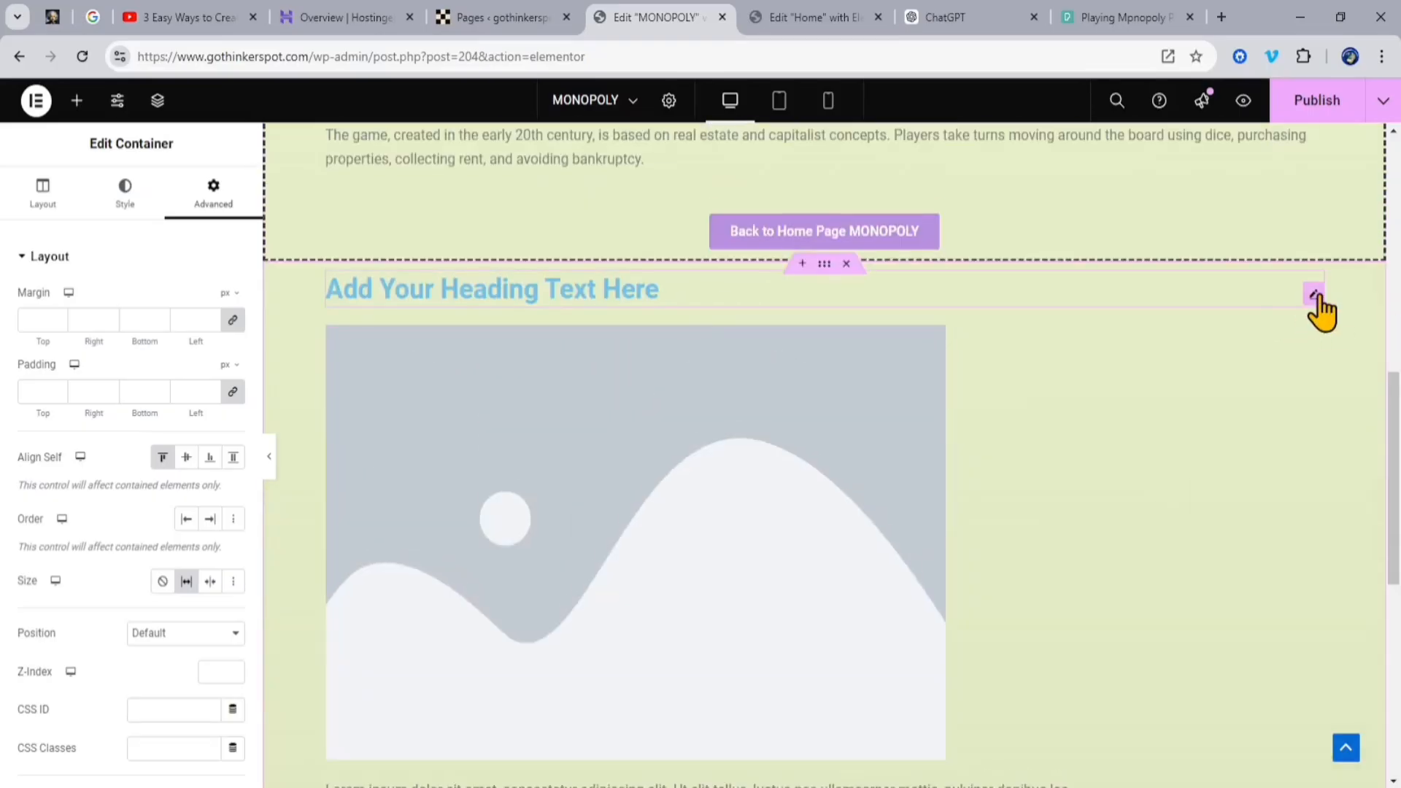
Step: Center the new heading and the placeholder image in their container using the Align Self setting
{"action": "left_click", "coordinate": [1315, 299]}
{"action": "left_click", "coordinate": [191, 498]}
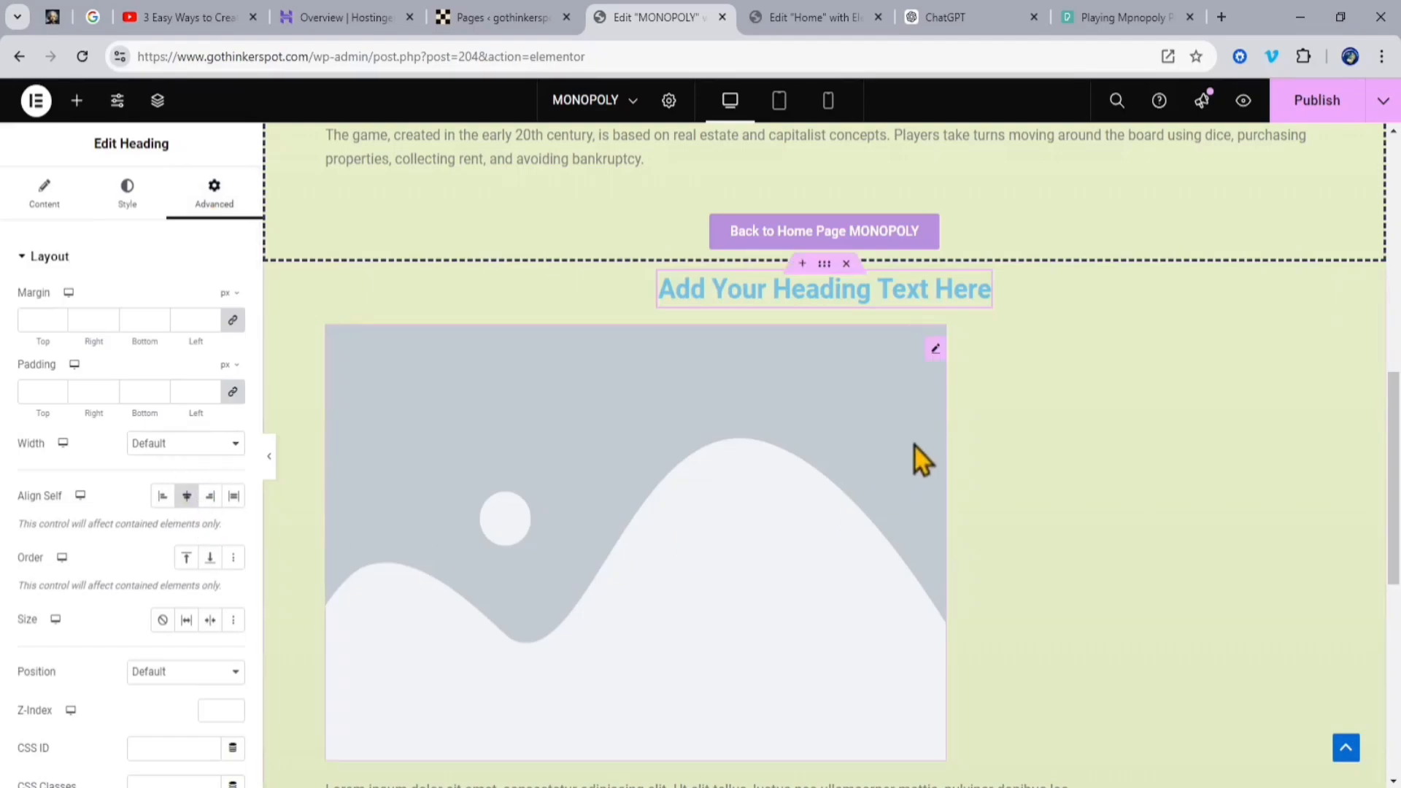
{"action": "left_click", "coordinate": [935, 350]}
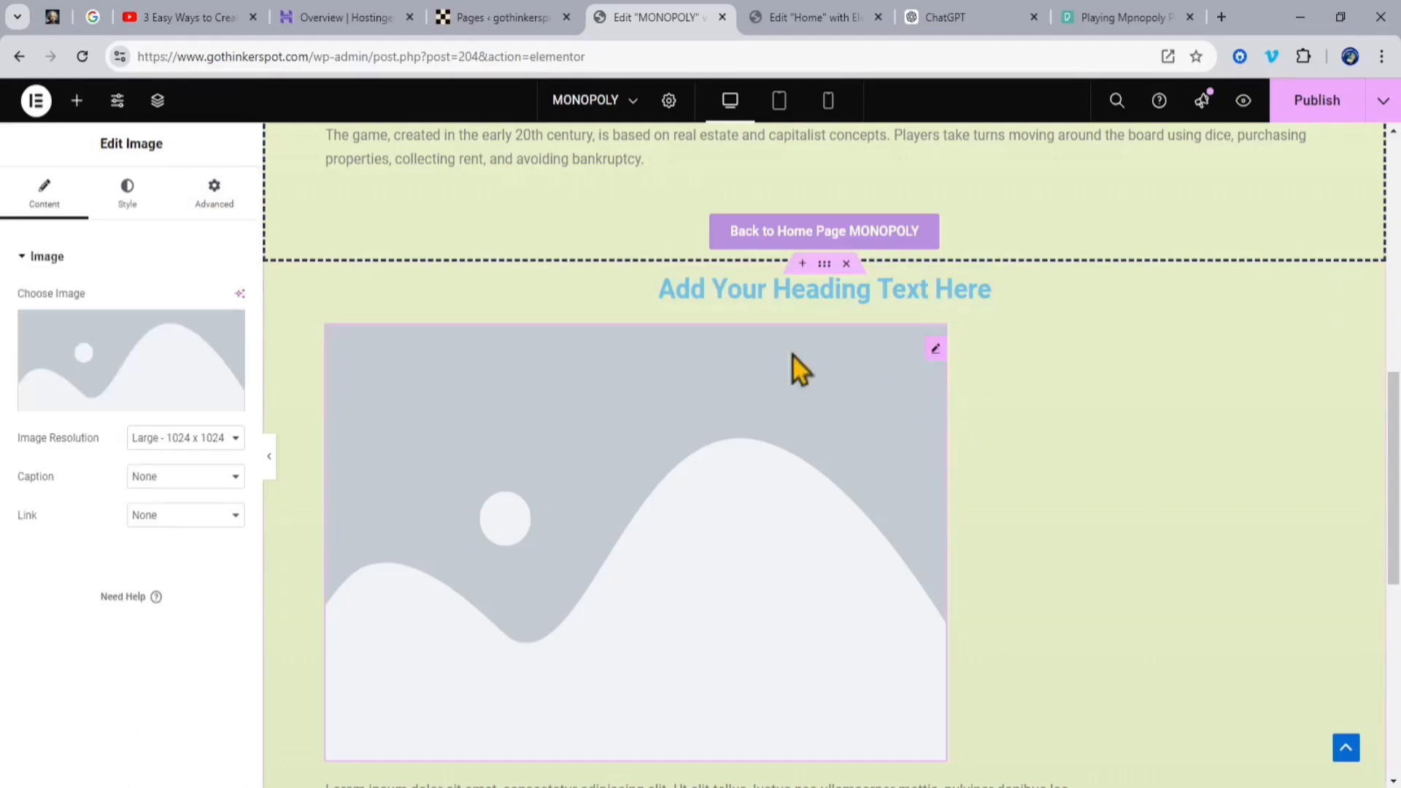
{"action": "left_click", "coordinate": [188, 562]}
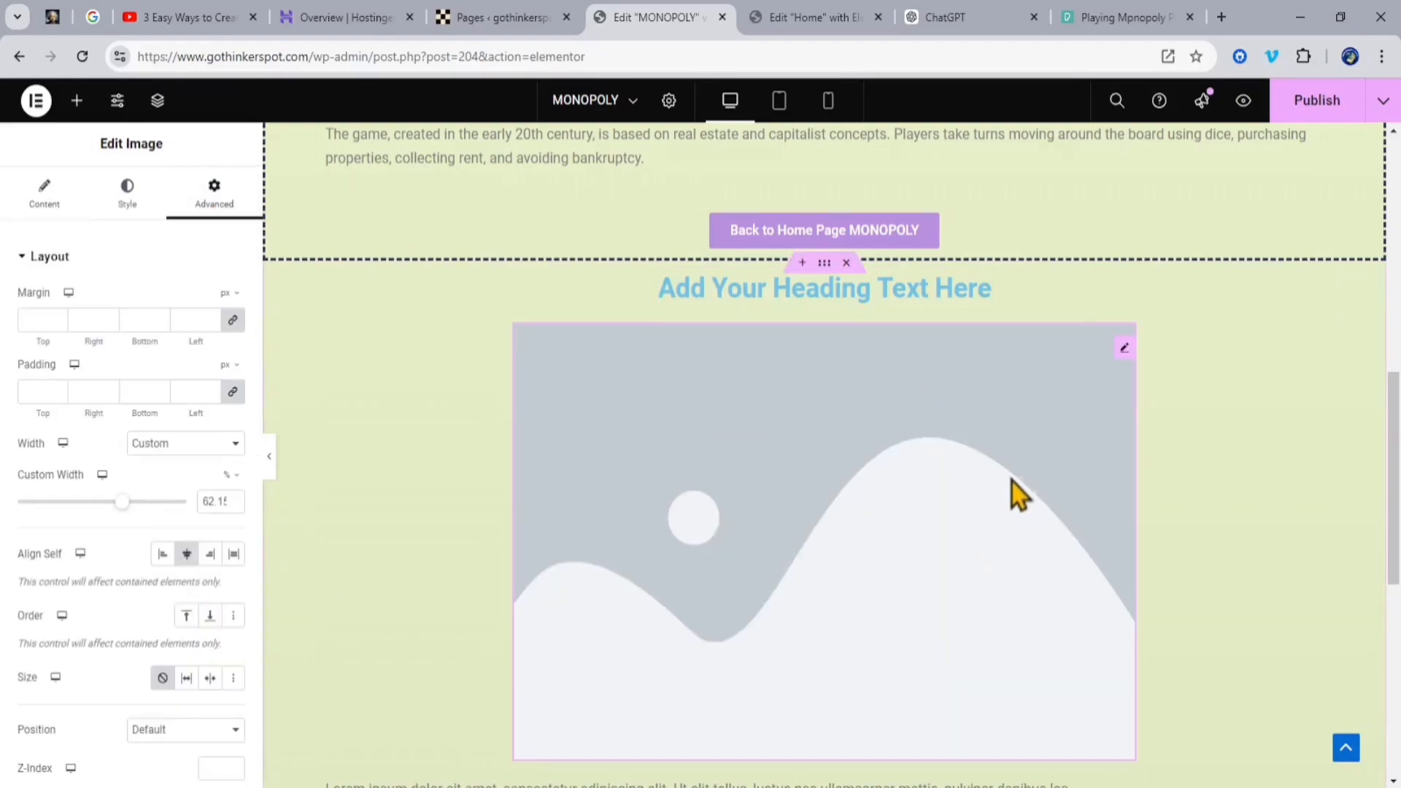
{"action": "scroll", "coordinate": [1015, 495], "scroll_direction": "down", "scroll_amount": 6}
{"action": "scroll", "coordinate": [1148, 400], "scroll_direction": "up", "scroll_amount": 6}
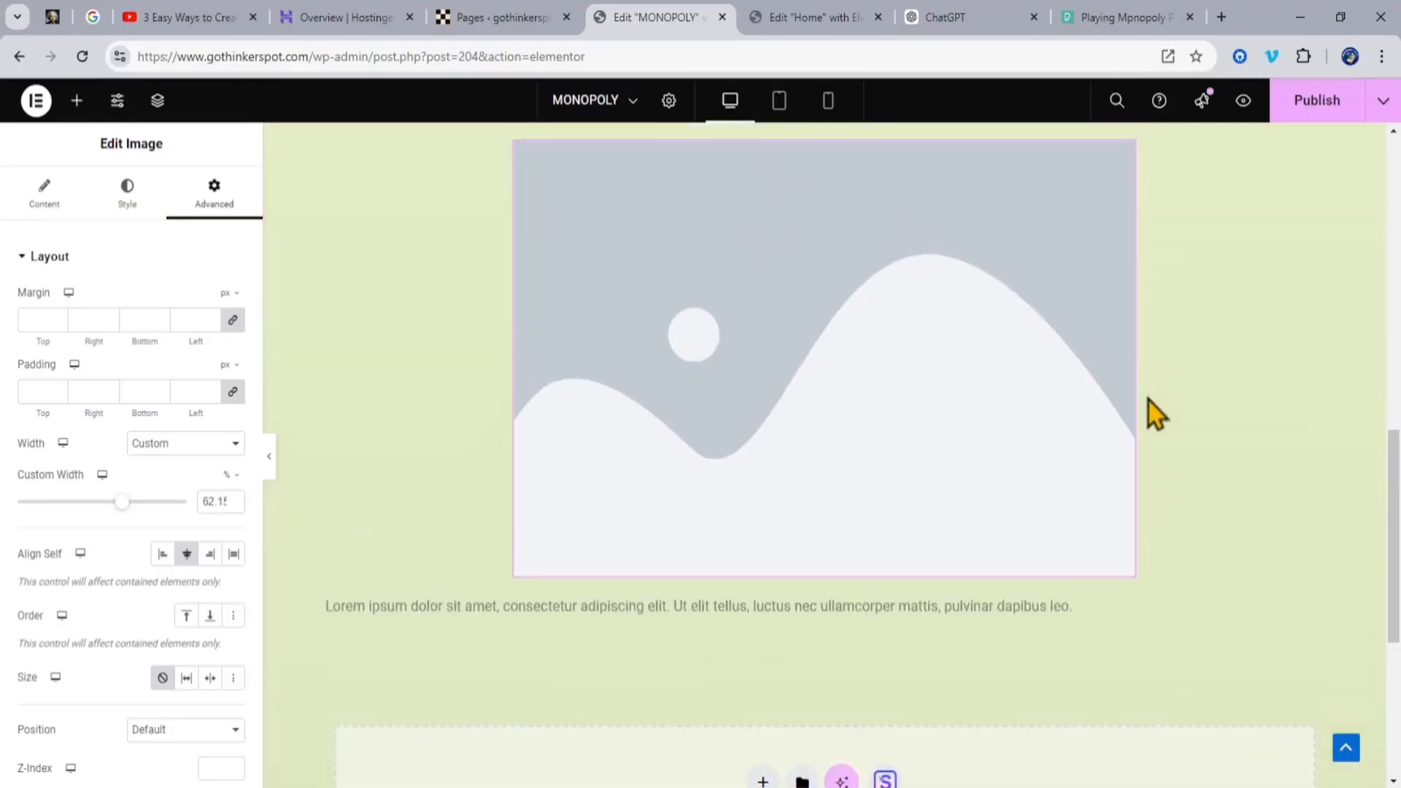
{"action": "scroll", "coordinate": [1149, 400], "scroll_direction": "up", "scroll_amount": 1}
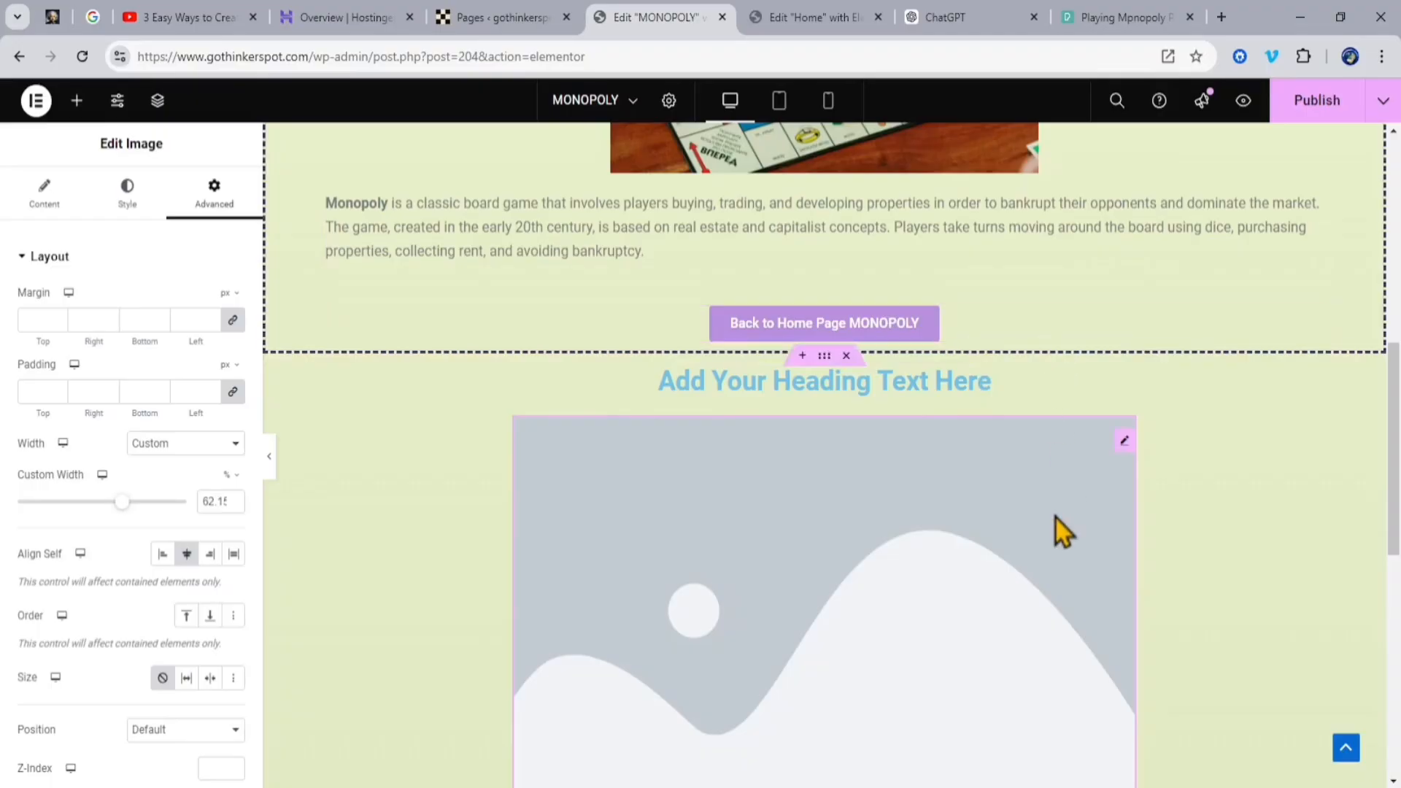
Step: Replace the new heading's placeholder text with "Key Elements of the Game:" copied from the ChatGPT conversation
{"action": "left_click", "coordinate": [979, 17]}
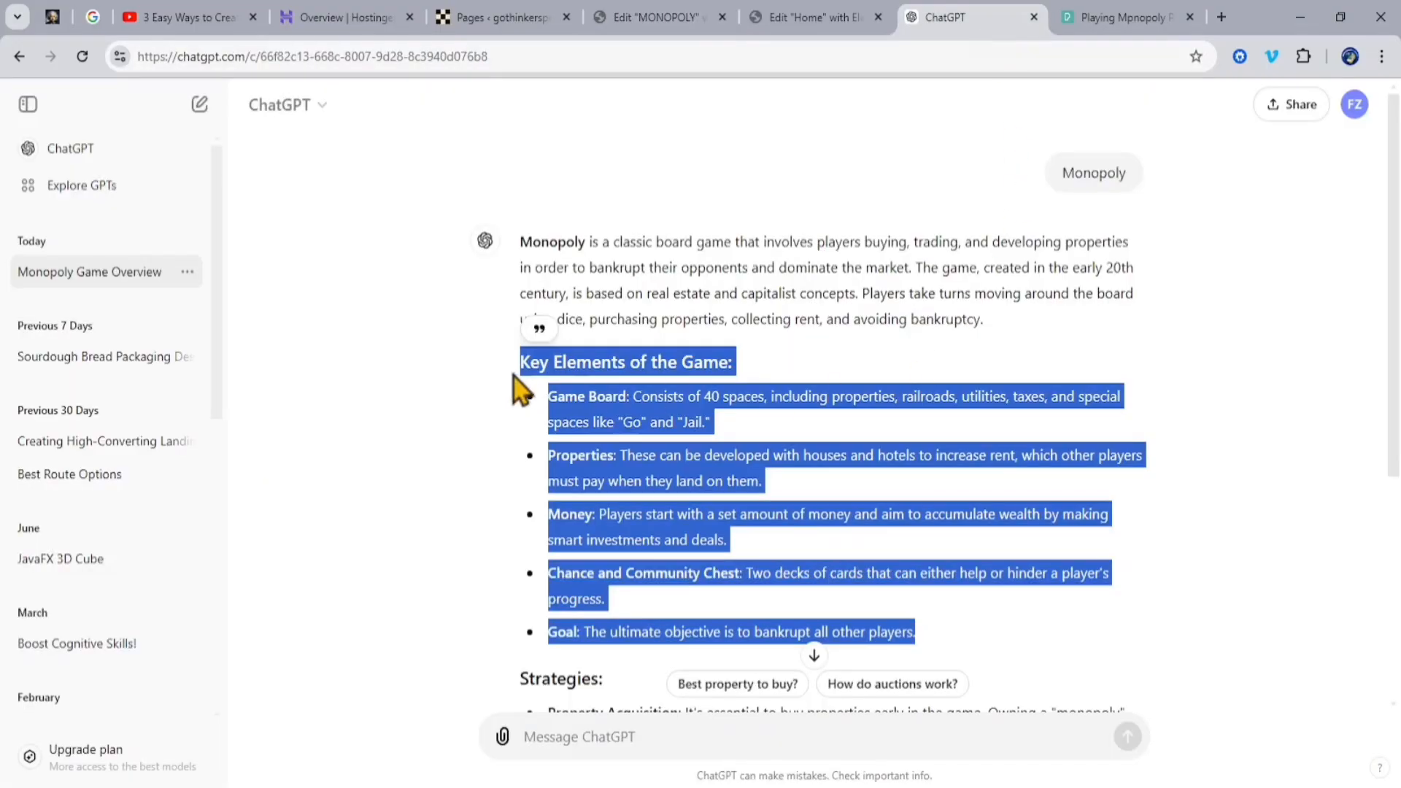
{"action": "left_click", "coordinate": [516, 385]}
{"action": "left_click_drag", "start_coordinate": [520, 362], "coordinate": [725, 363]}
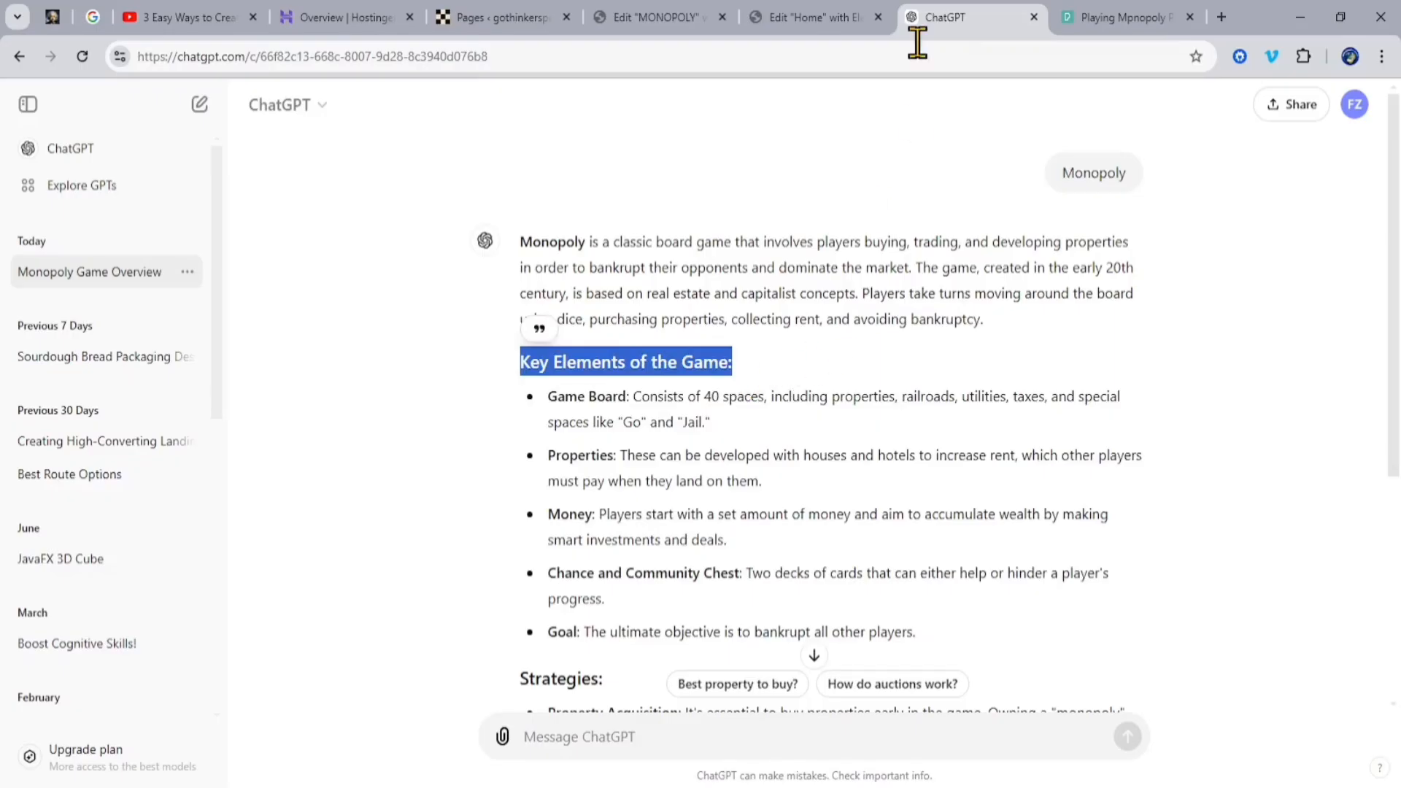
{"action": "left_click", "coordinate": [642, 18]}
{"action": "left_click", "coordinate": [983, 398]}
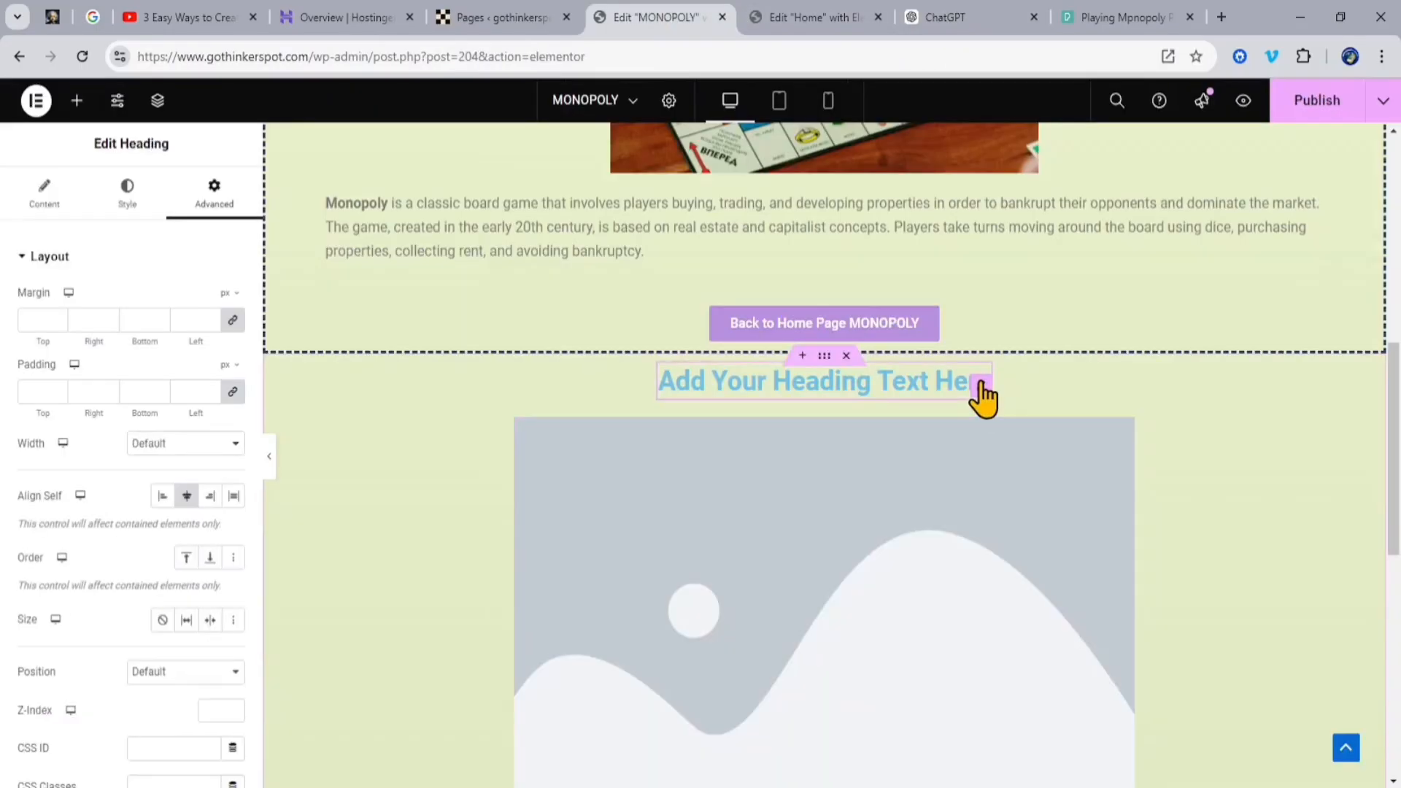
{"action": "left_click_drag", "start_coordinate": [178, 321], "coordinate": [39, 321]}
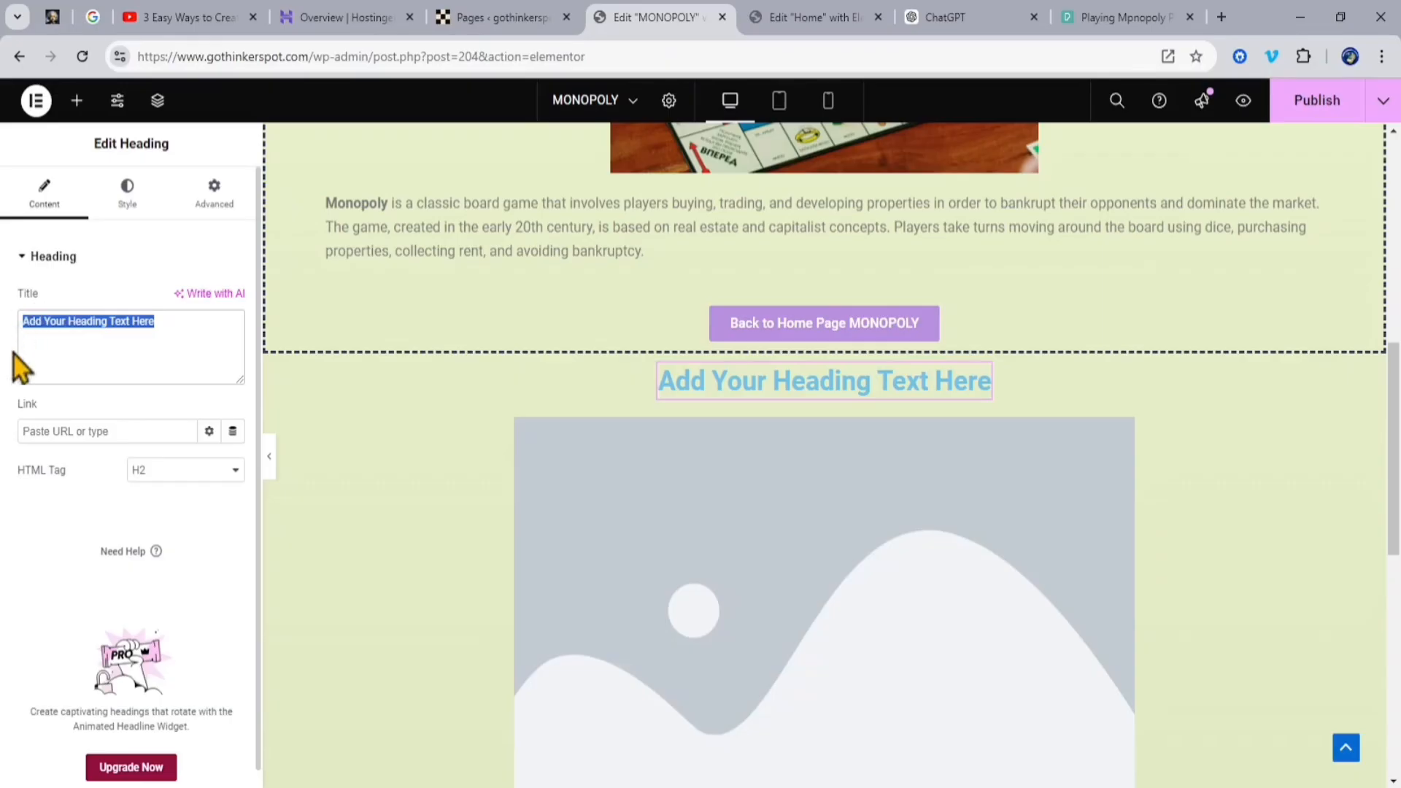
{"action": "type", "text": "Key Elements of the Game:"}
{"action": "key", "text": "BackSpace"}
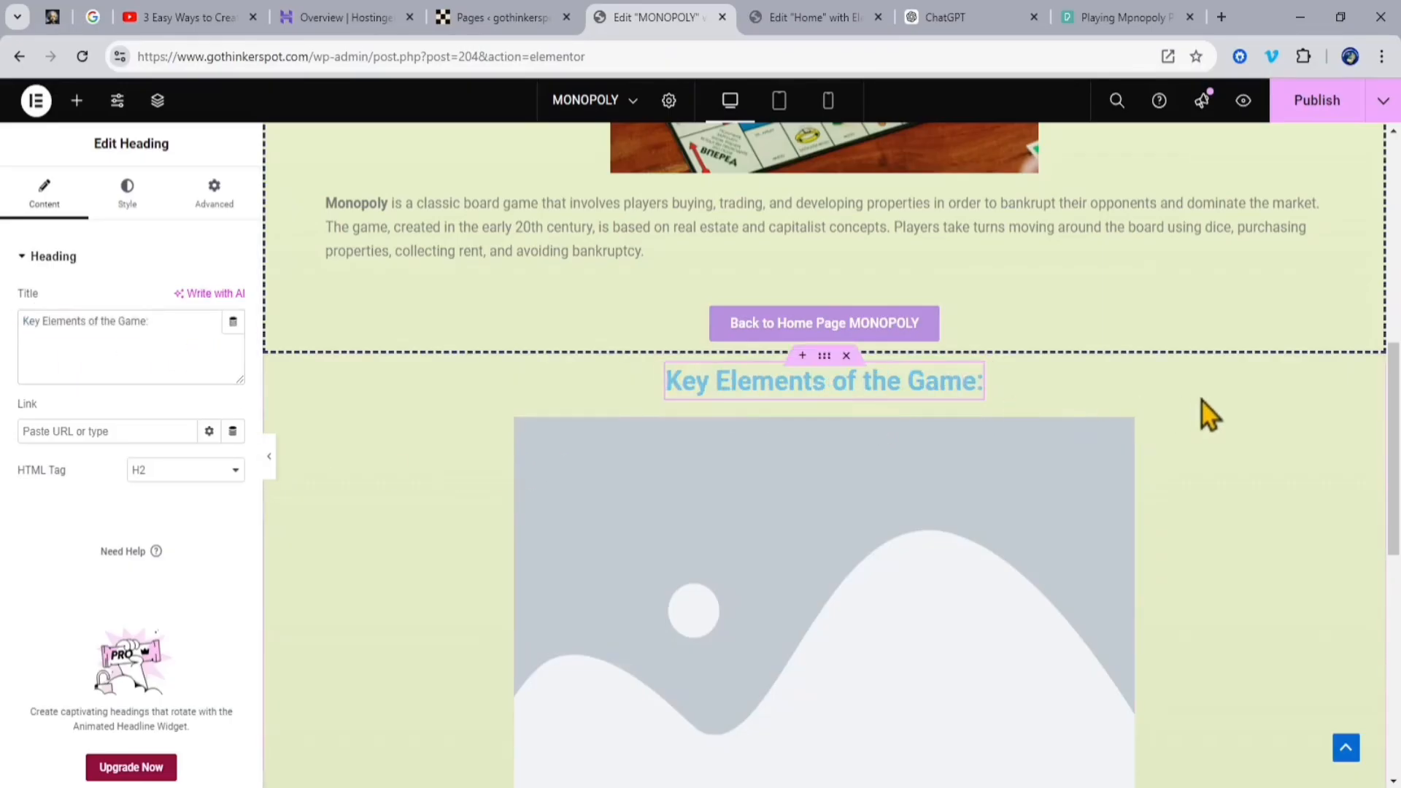
Step: Replace the Lorem ipsum text below the placeholder image with the Key Elements bullet list, Game Board through Goal, from the ChatGPT conversation
{"action": "scroll", "coordinate": [1205, 413], "scroll_direction": "down", "scroll_amount": 5}
{"action": "left_click", "coordinate": [973, 17]}
{"action": "left_click_drag", "start_coordinate": [549, 396], "coordinate": [961, 632]}
{"action": "key", "text": "ctrl+c"}
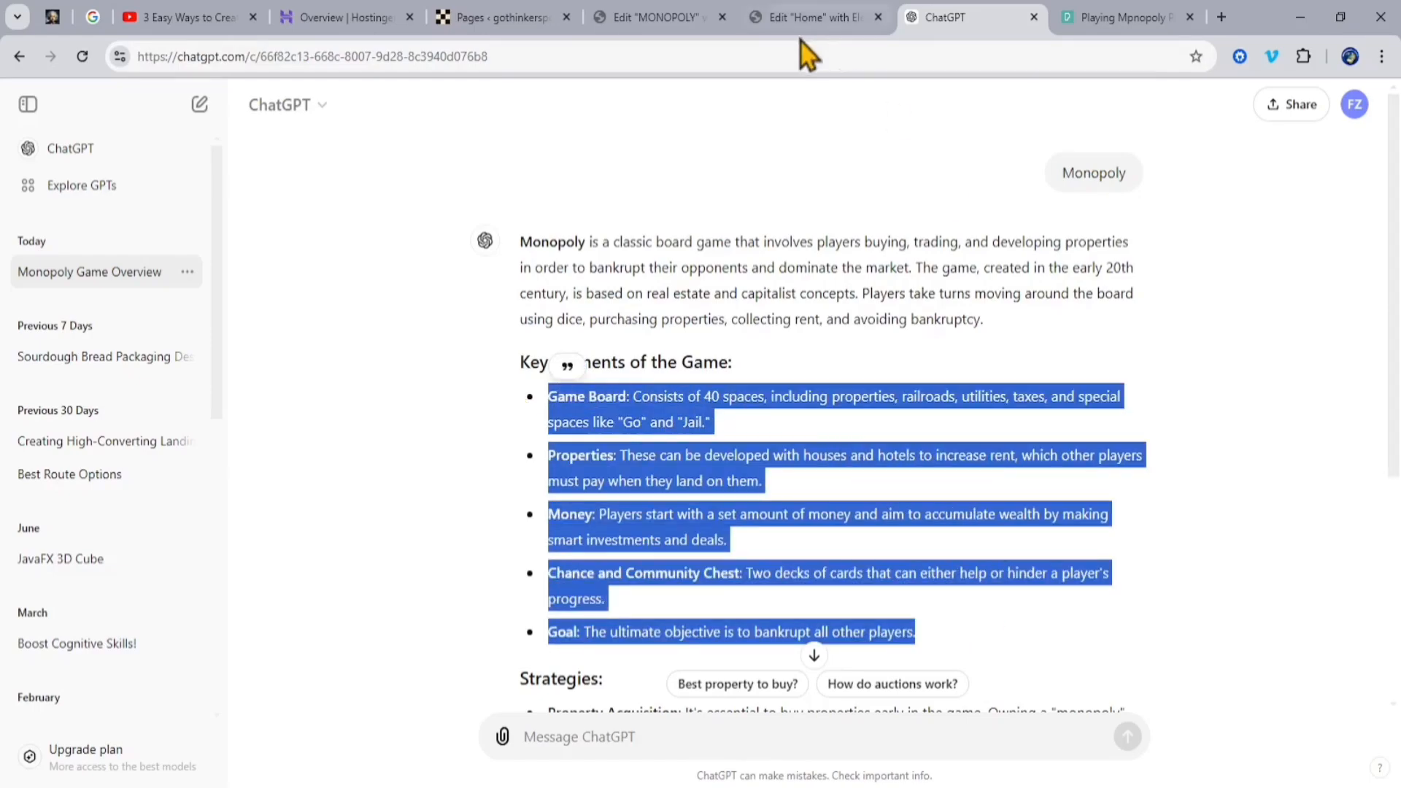
{"action": "left_click", "coordinate": [657, 17]}
{"action": "left_click", "coordinate": [1312, 527]}
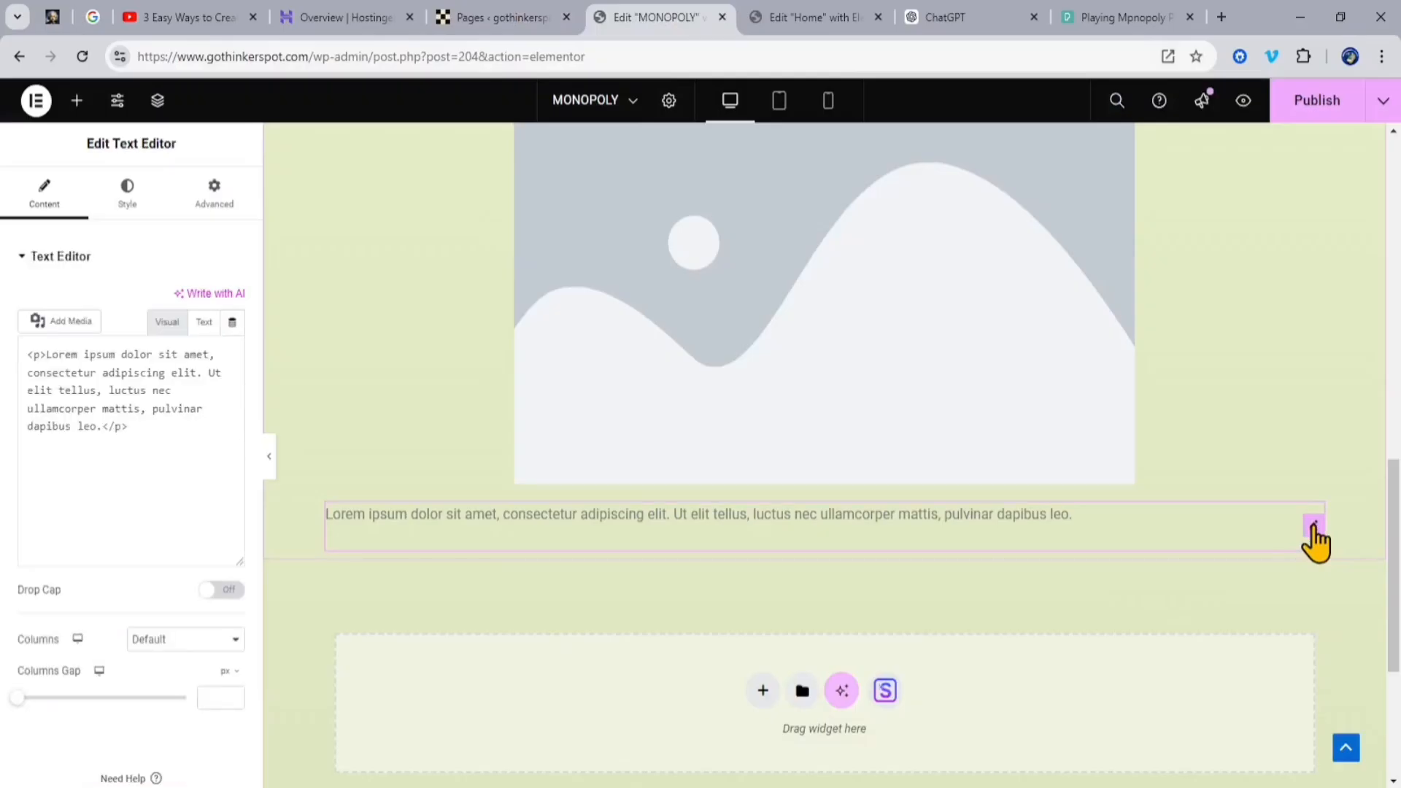
{"action": "left_click_drag", "start_coordinate": [147, 537], "coordinate": [19, 428]}
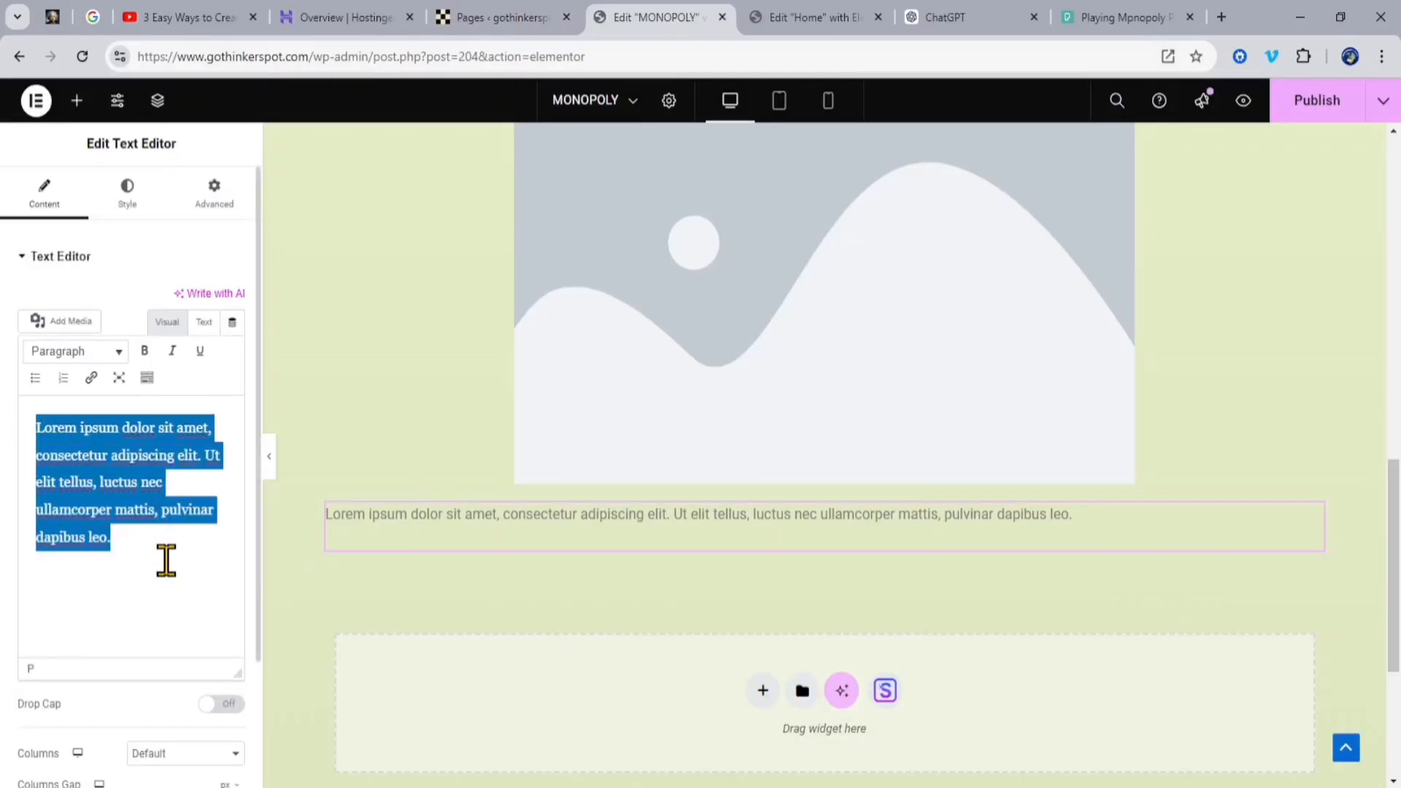
{"action": "key", "text": "ctrl+v"}
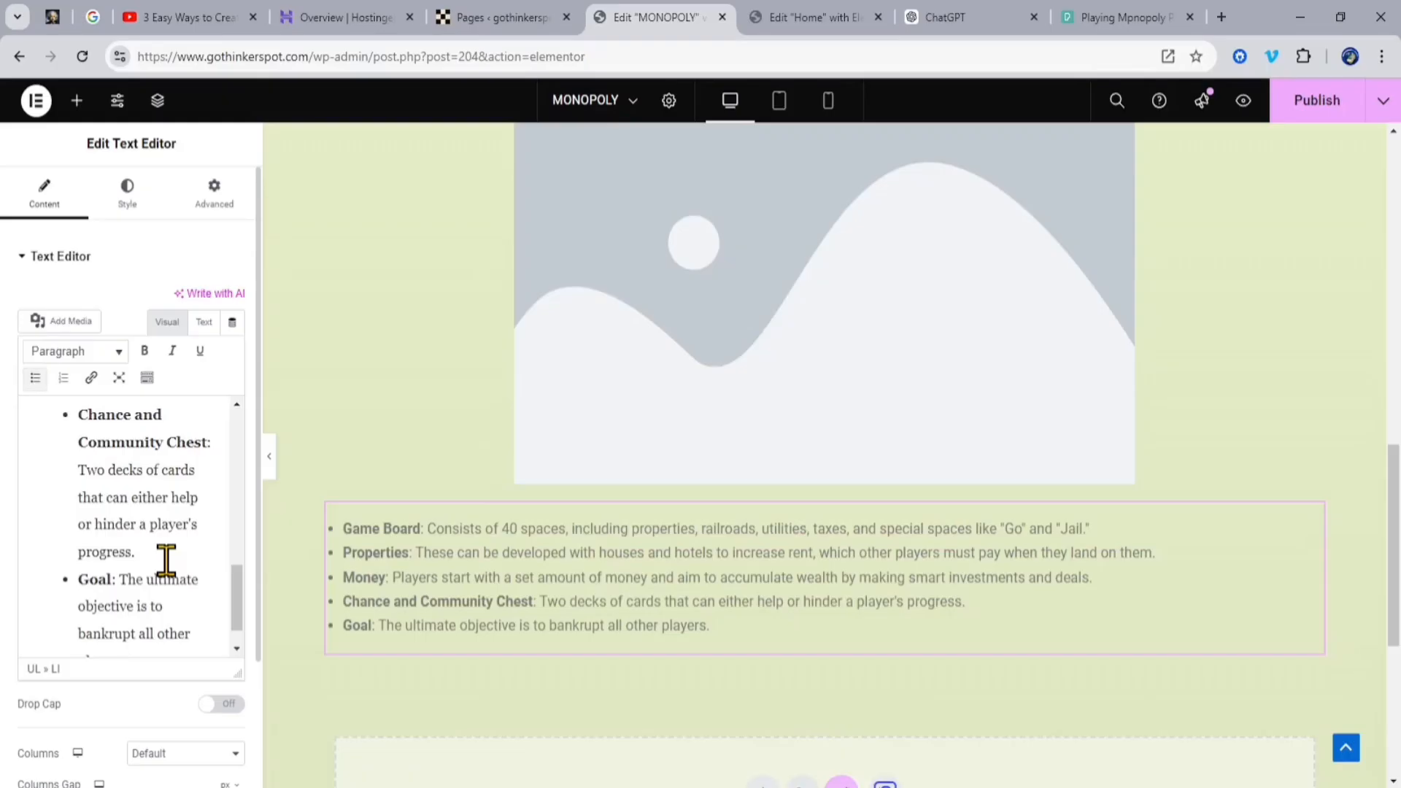
Step: Choose Monopoly-Playing-scaled.jpg from the media library for the placeholder image under the Key Elements heading
{"action": "scroll", "coordinate": [360, 563], "scroll_direction": "up", "scroll_amount": 3}
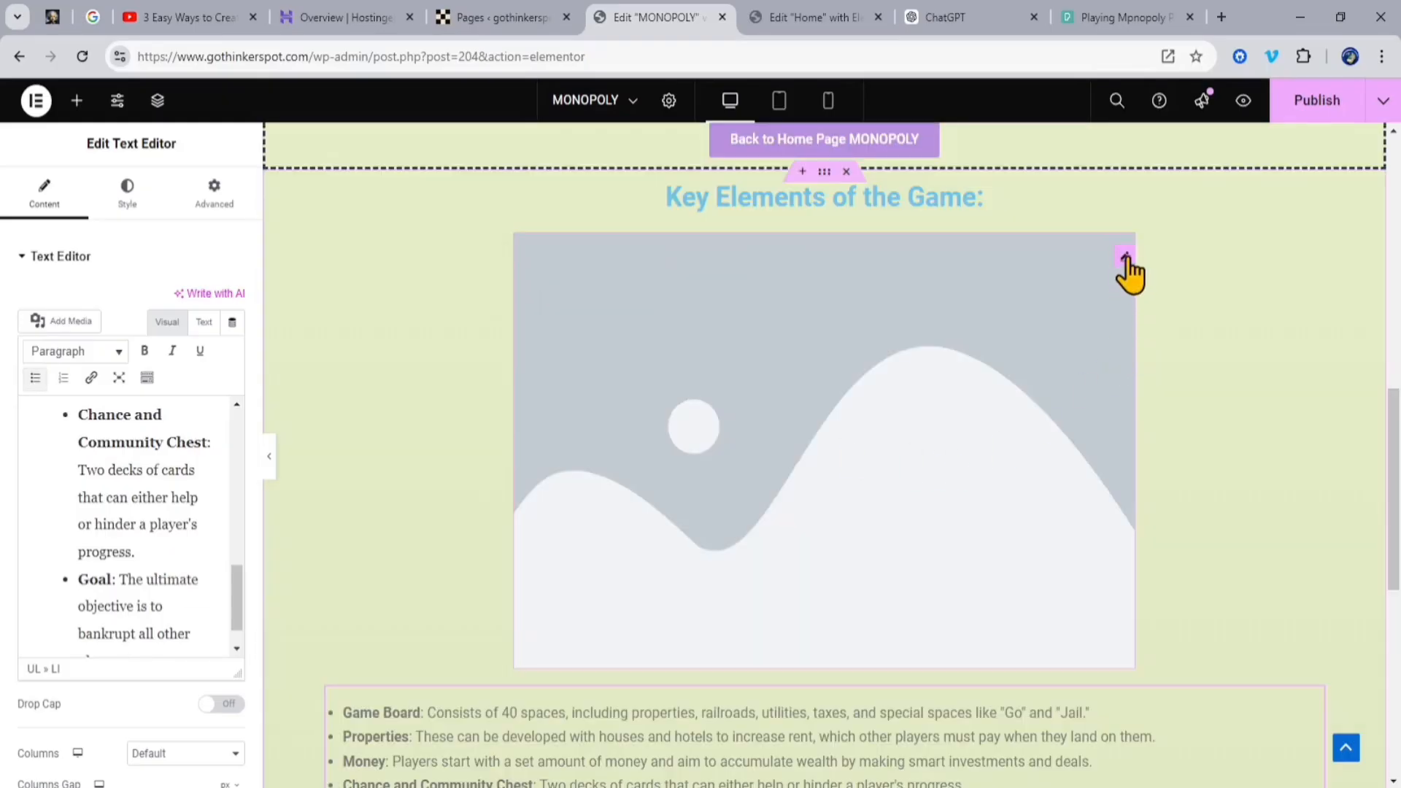
{"action": "left_click", "coordinate": [891, 370]}
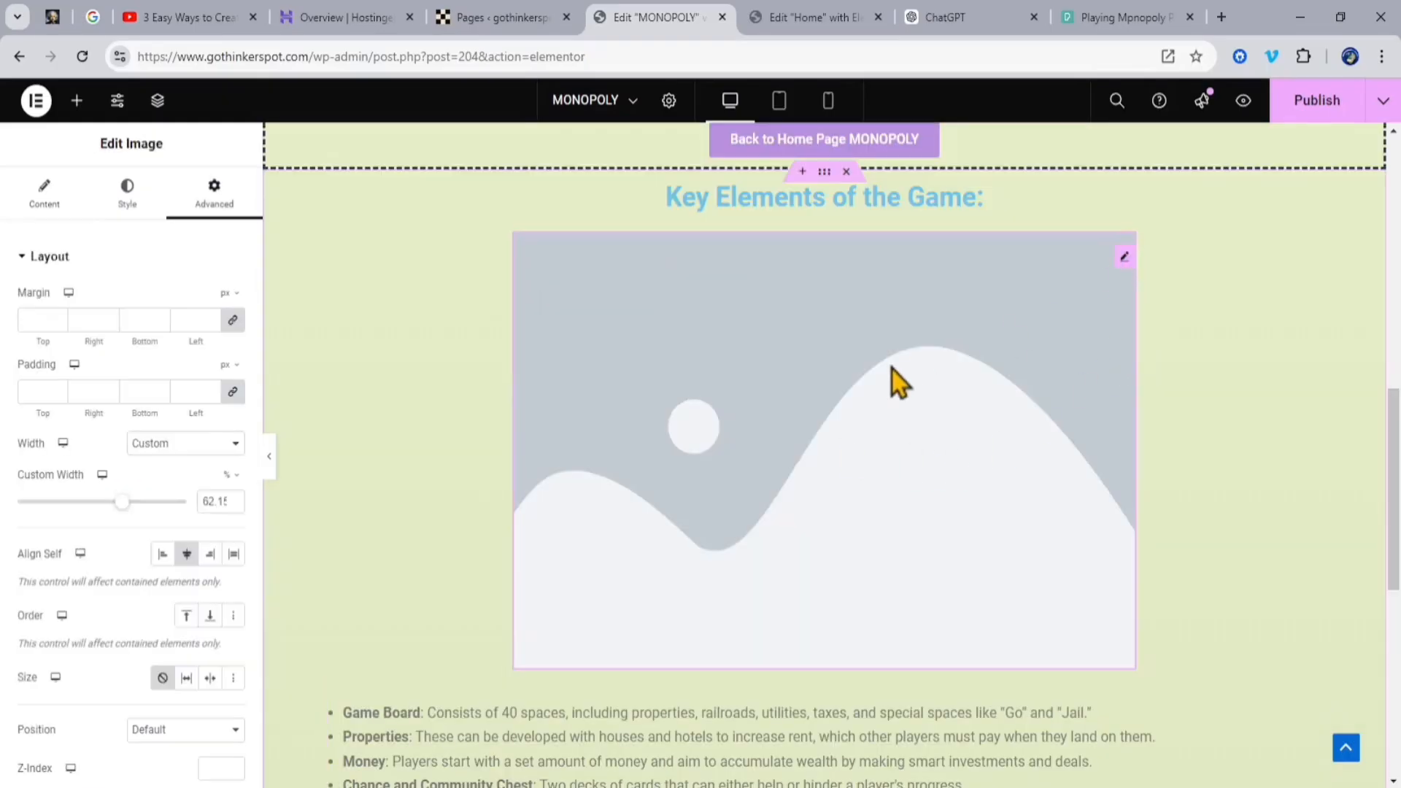
{"action": "left_click", "coordinate": [32, 202]}
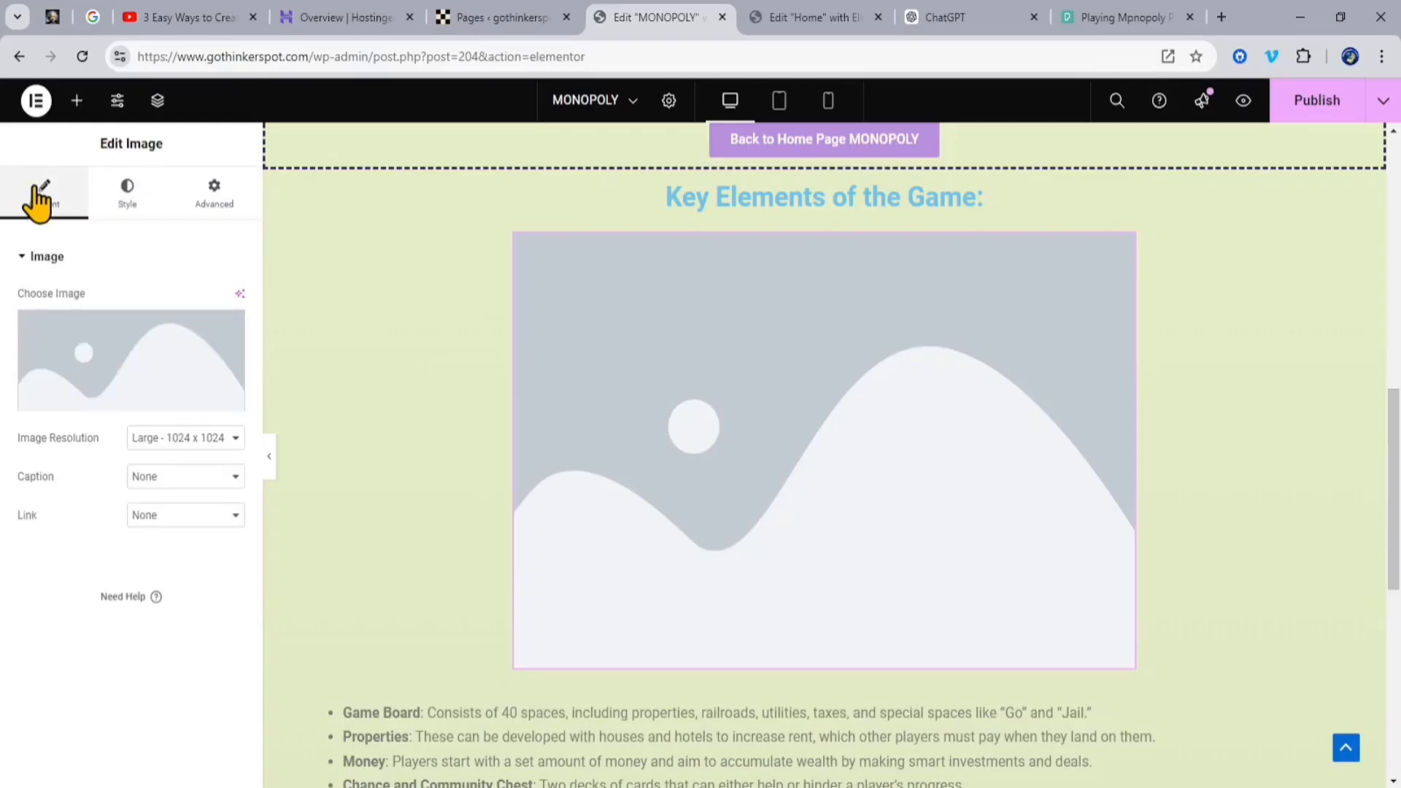
{"action": "left_click", "coordinate": [116, 400]}
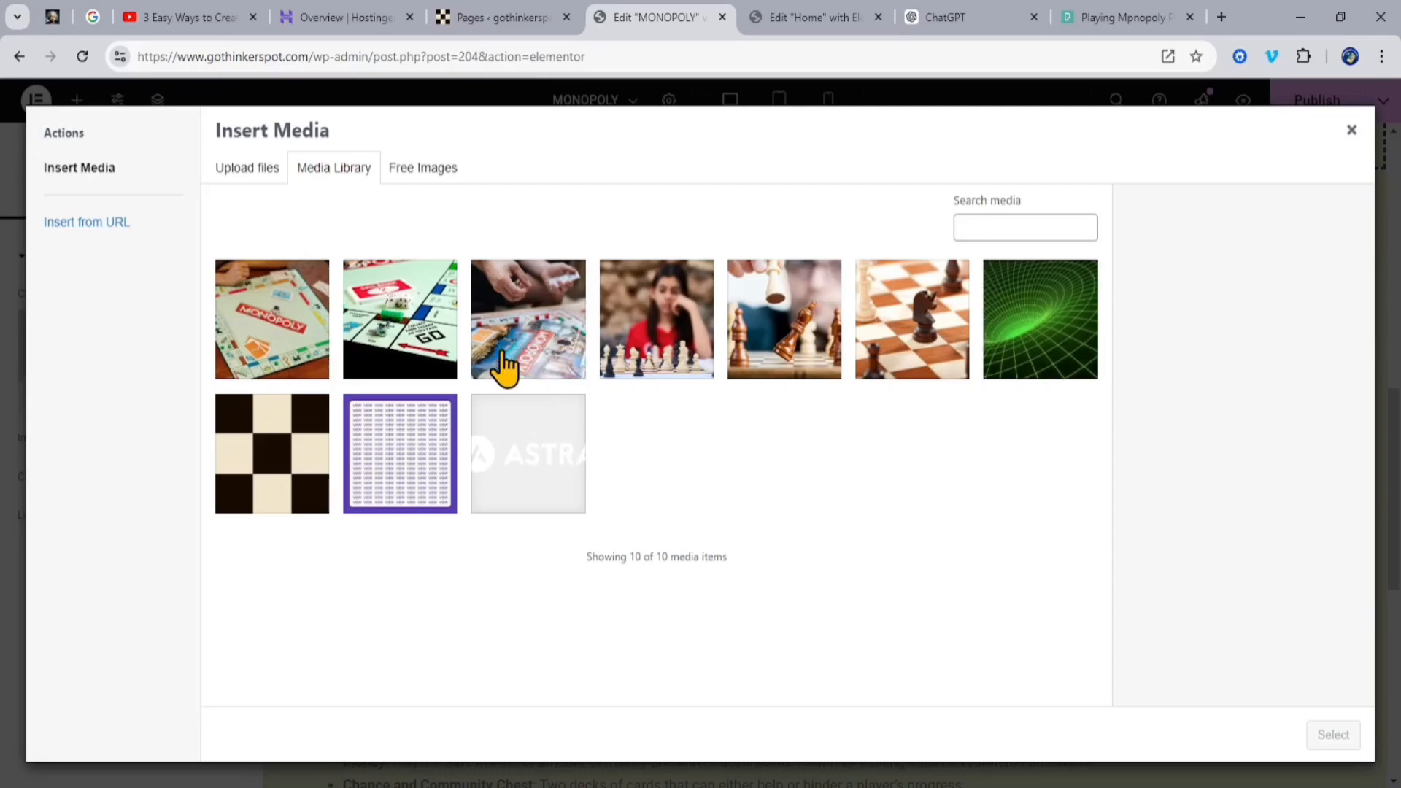
{"action": "left_click", "coordinate": [549, 337]}
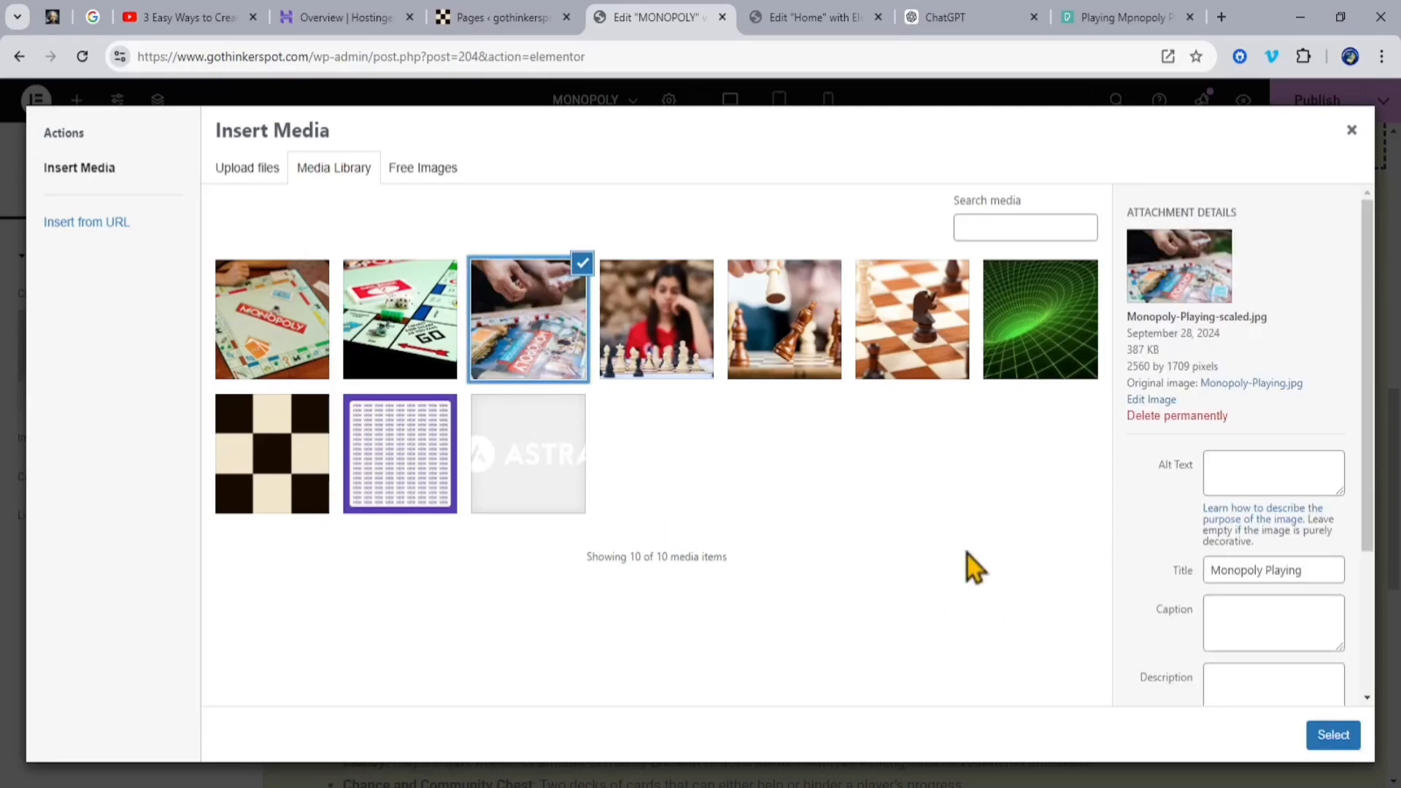
Step: Copy the title "Monopoly Playing" into the image's alt text, caption and description, and insert the image into the Key Elements section
{"action": "left_click_drag", "start_coordinate": [1313, 571], "coordinate": [1149, 585]}
{"action": "key", "text": "ctrl+c"}
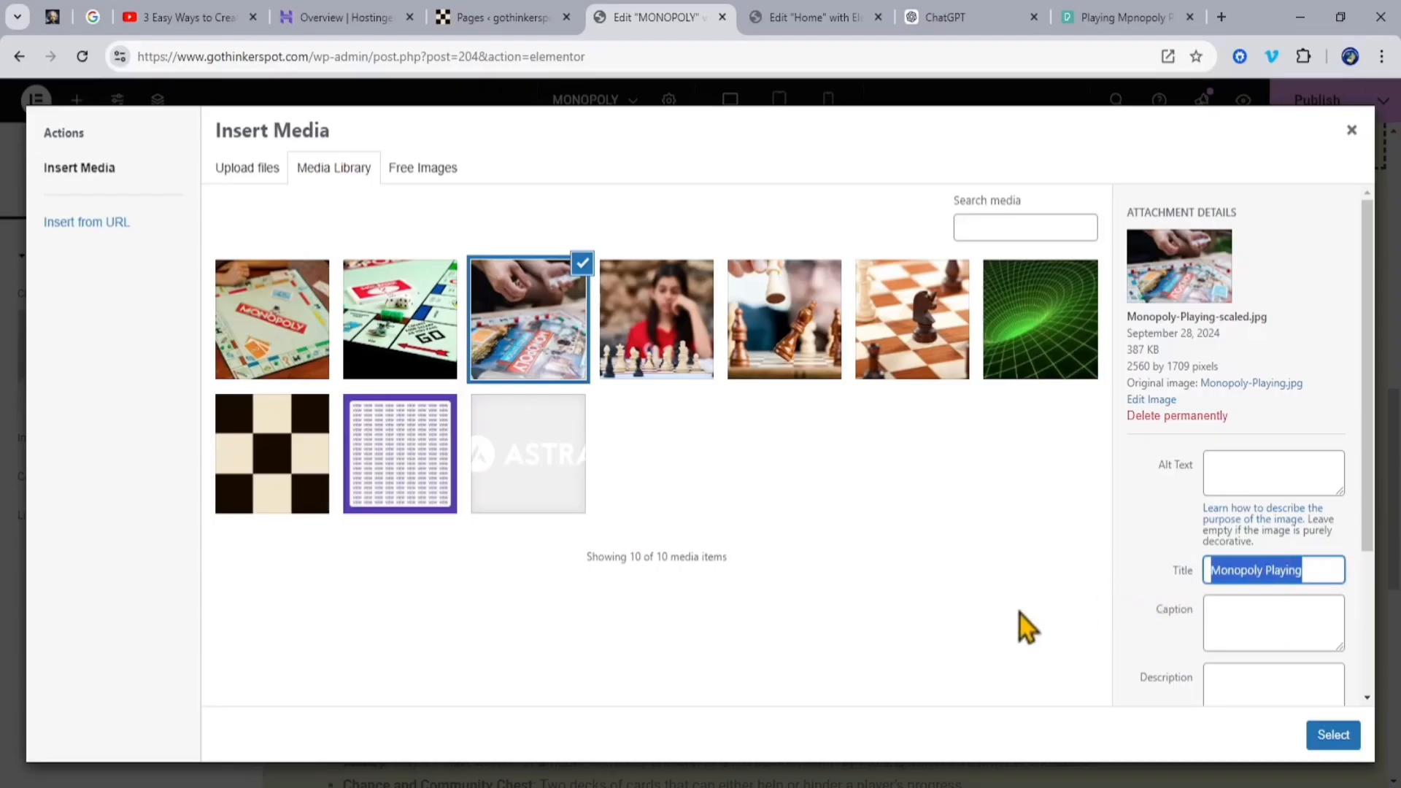
{"action": "left_click", "coordinate": [1294, 473]}
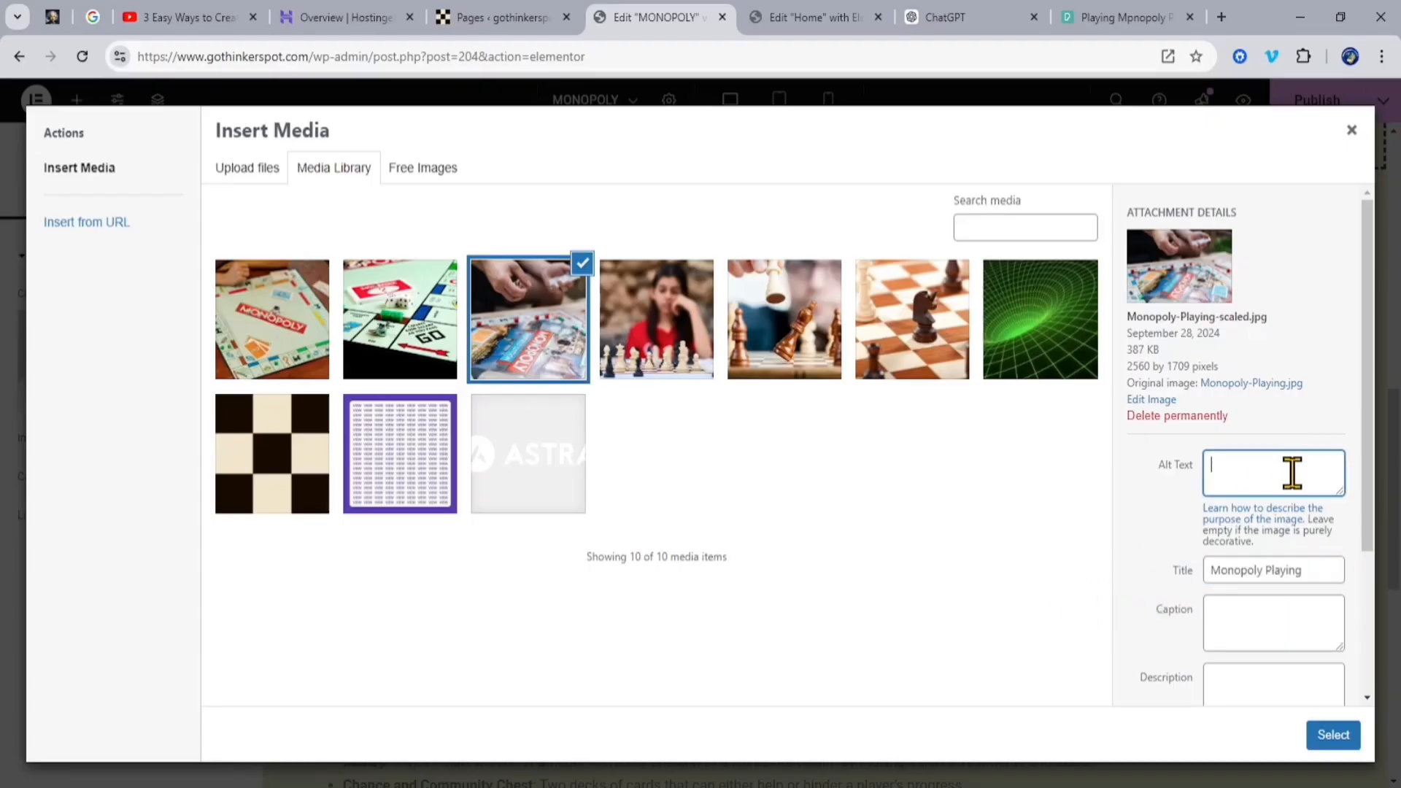
{"action": "key", "text": "ctrl+v"}
{"action": "left_click", "coordinate": [1298, 633]}
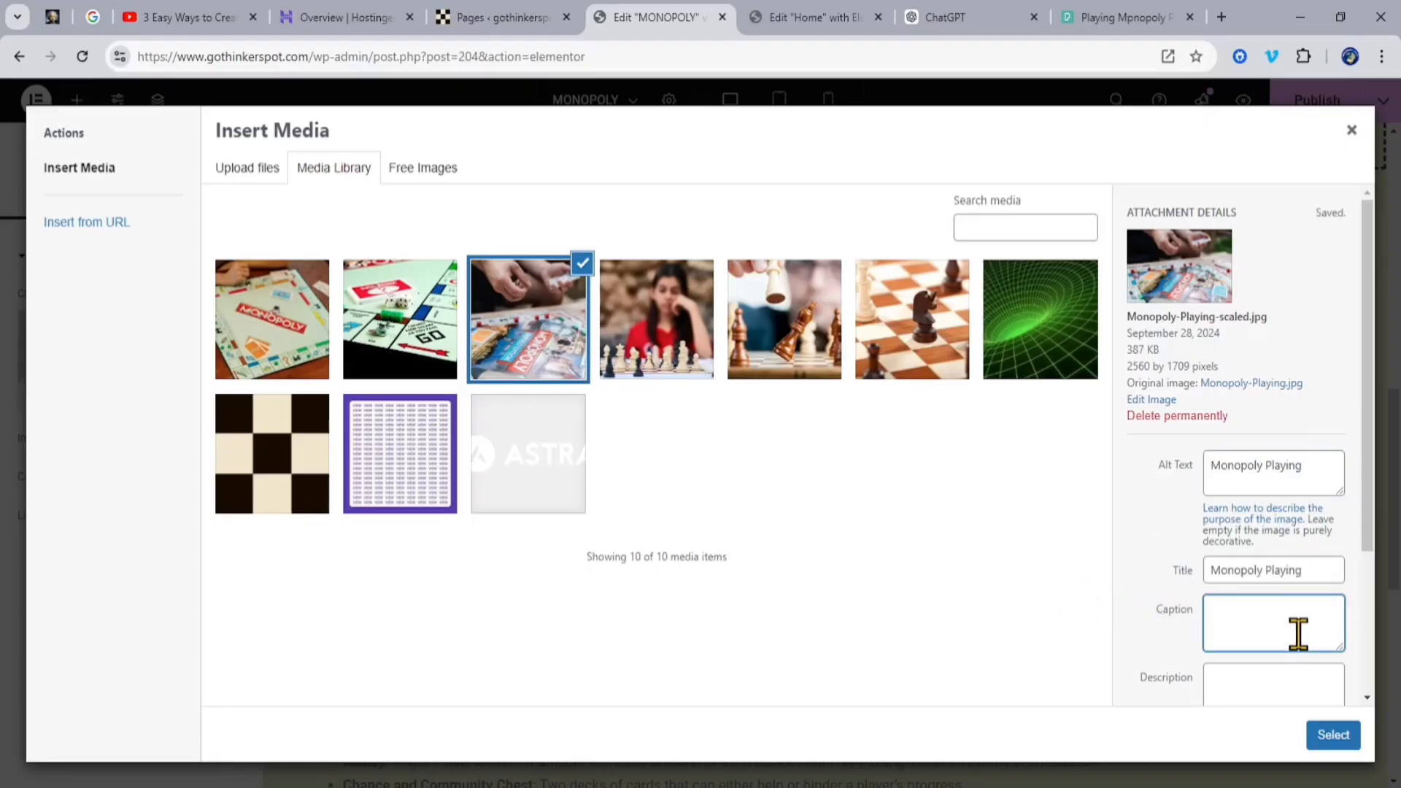
{"action": "key", "text": "ctrl+v"}
{"action": "left_click", "coordinate": [1263, 686]}
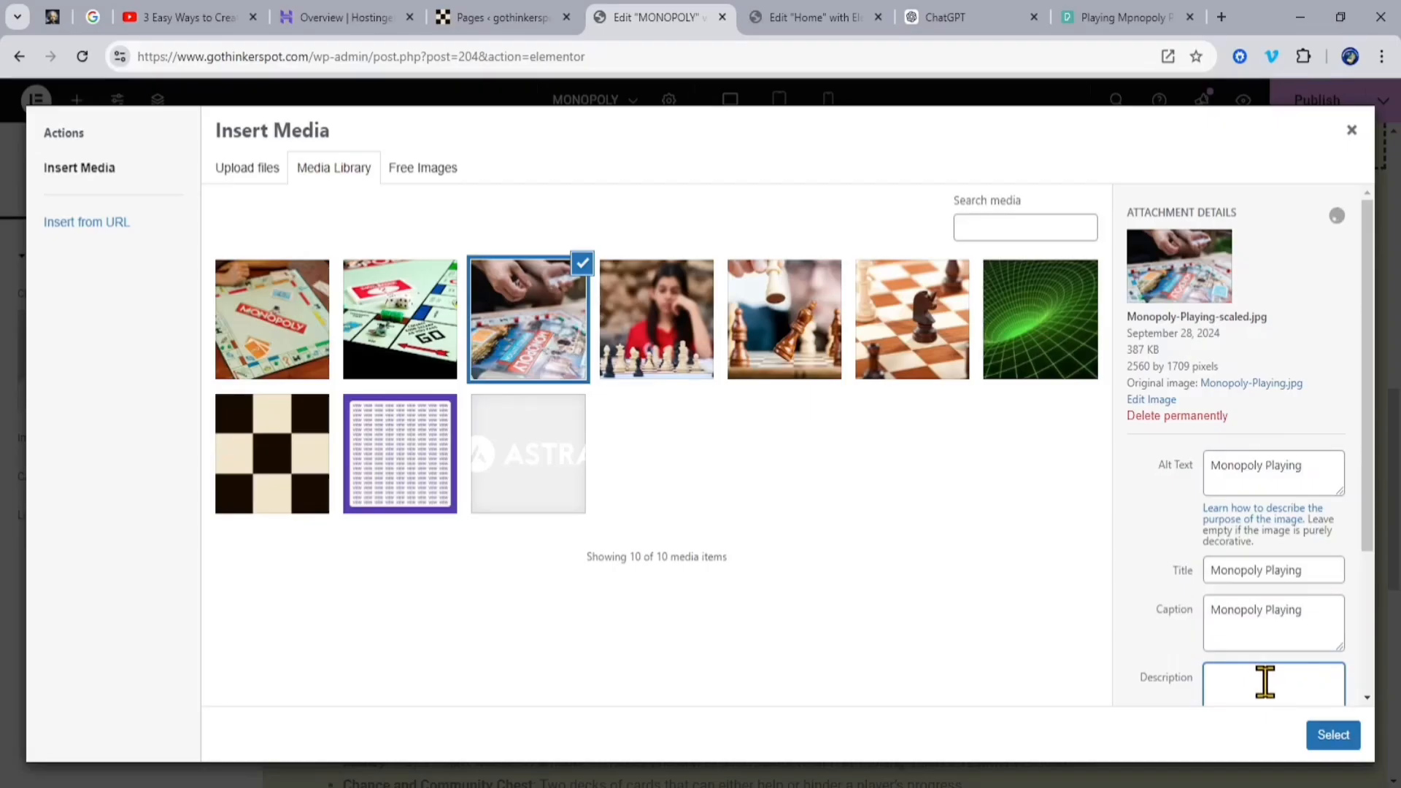
{"action": "key", "text": "ctrl+v"}
{"action": "scroll", "coordinate": [1370, 525], "scroll_direction": "down", "scroll_amount": 3}
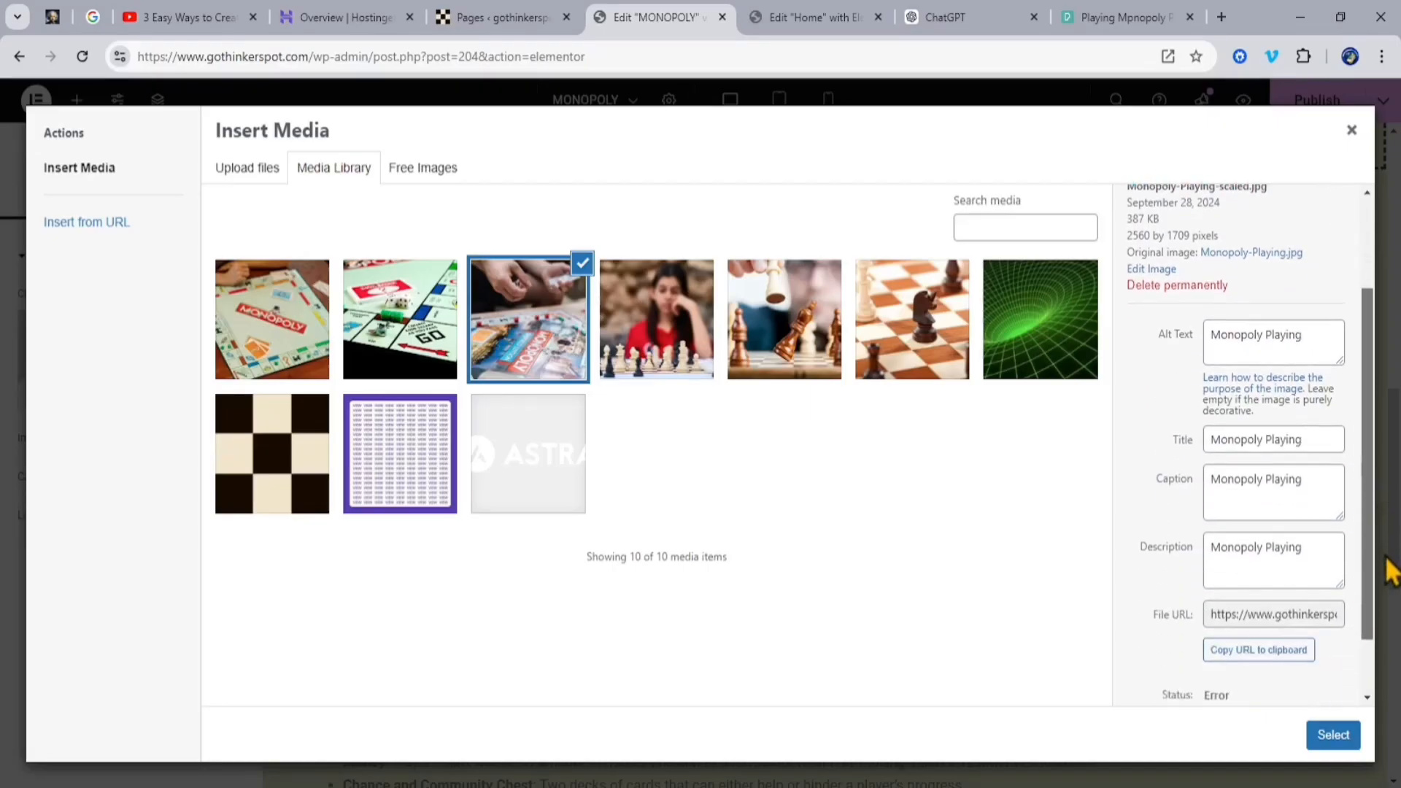
{"action": "left_click", "coordinate": [1333, 735]}
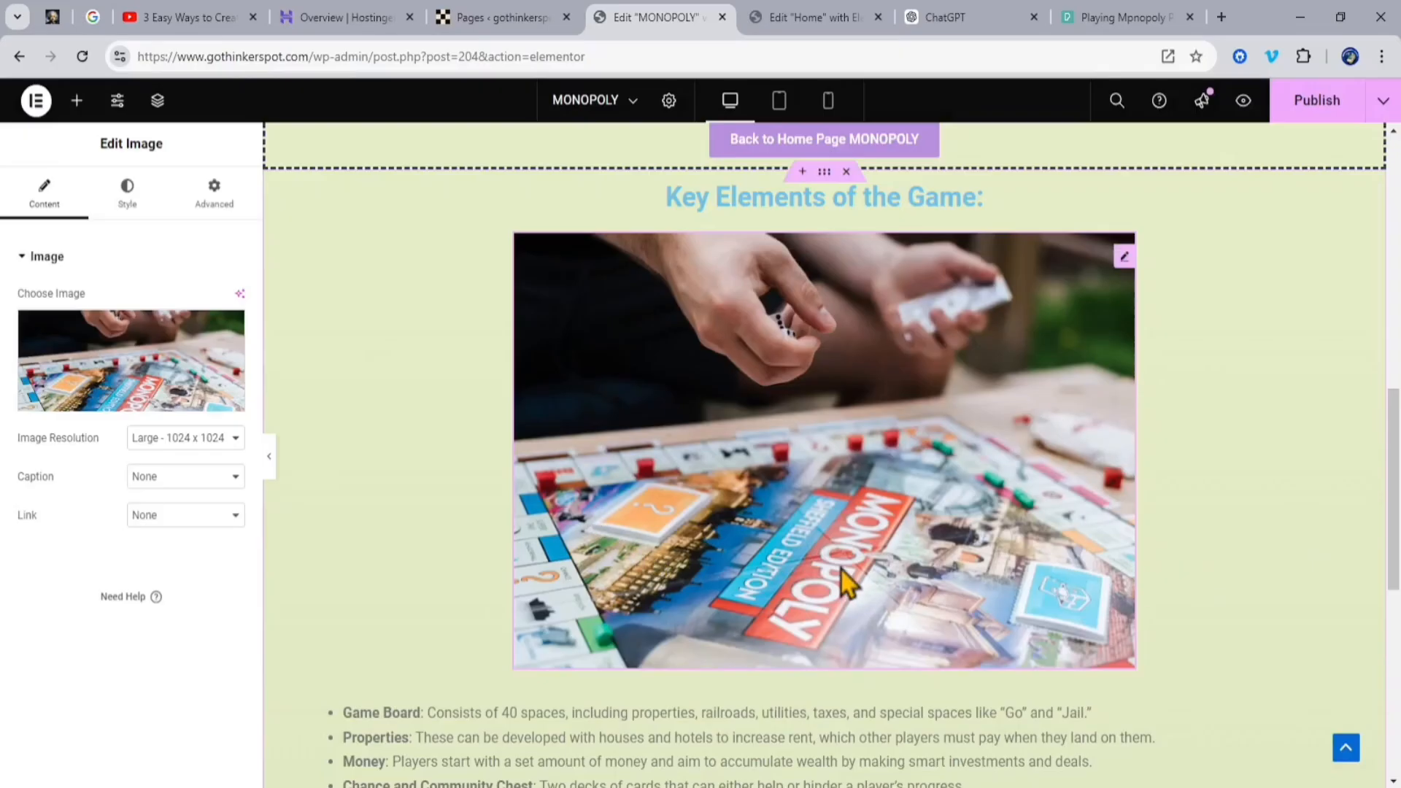
Step: Remove the dashed border from the container holding the MONOPOLY heading by setting its border type to None
{"action": "scroll", "coordinate": [921, 483], "scroll_direction": "up", "scroll_amount": 2}
{"action": "scroll", "coordinate": [921, 483], "scroll_direction": "down", "scroll_amount": 6}
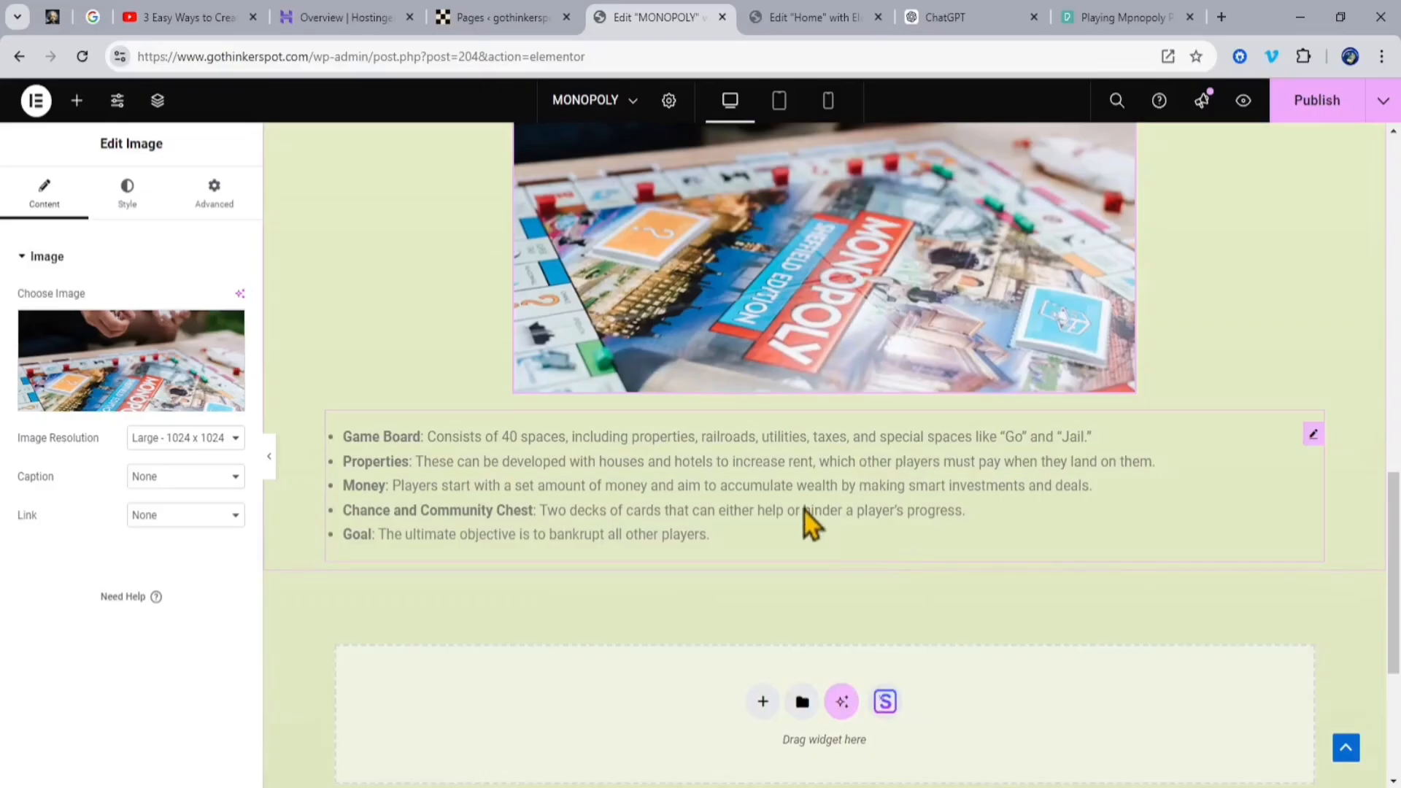
{"action": "scroll", "coordinate": [895, 528], "scroll_direction": "up", "scroll_amount": 6}
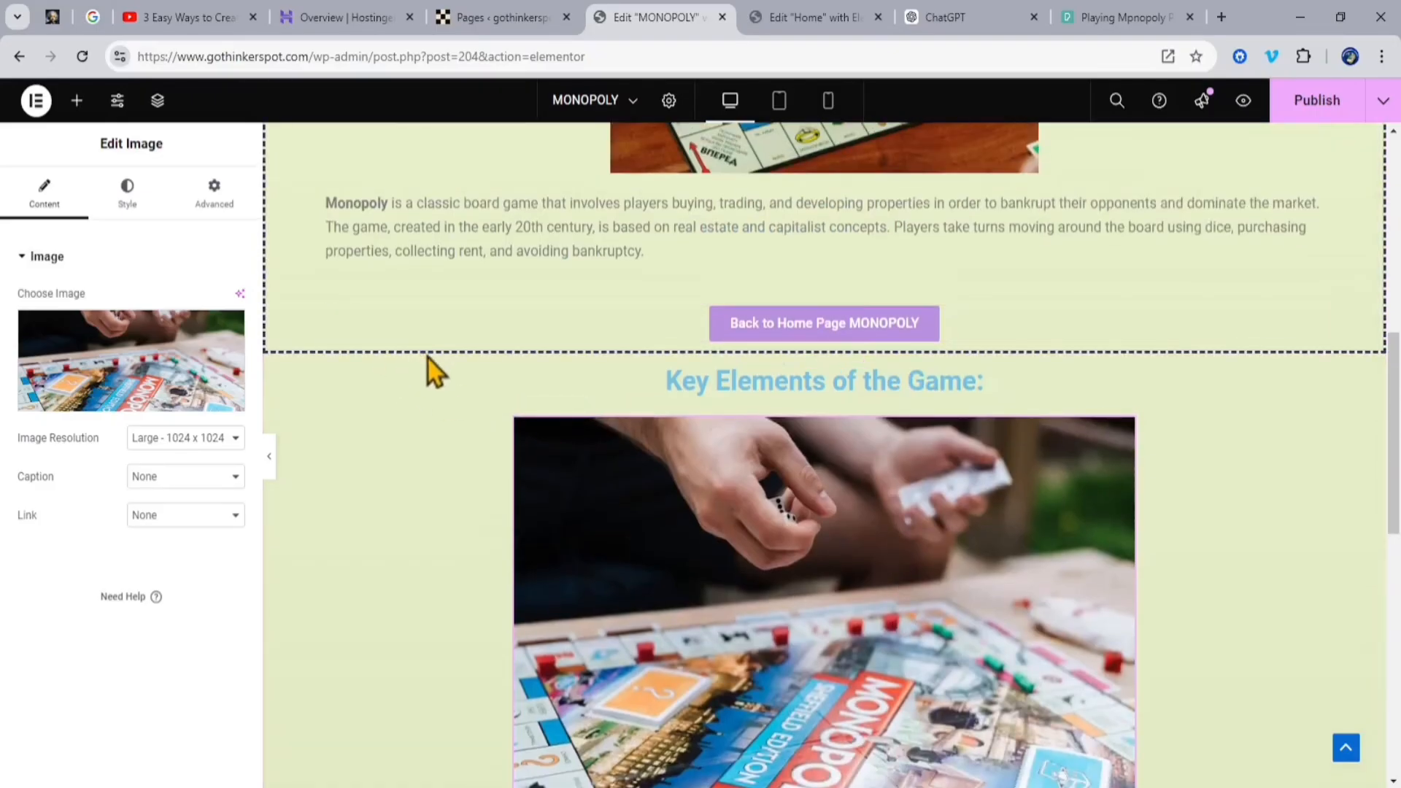
{"action": "scroll", "coordinate": [657, 354], "scroll_direction": "up", "scroll_amount": 8}
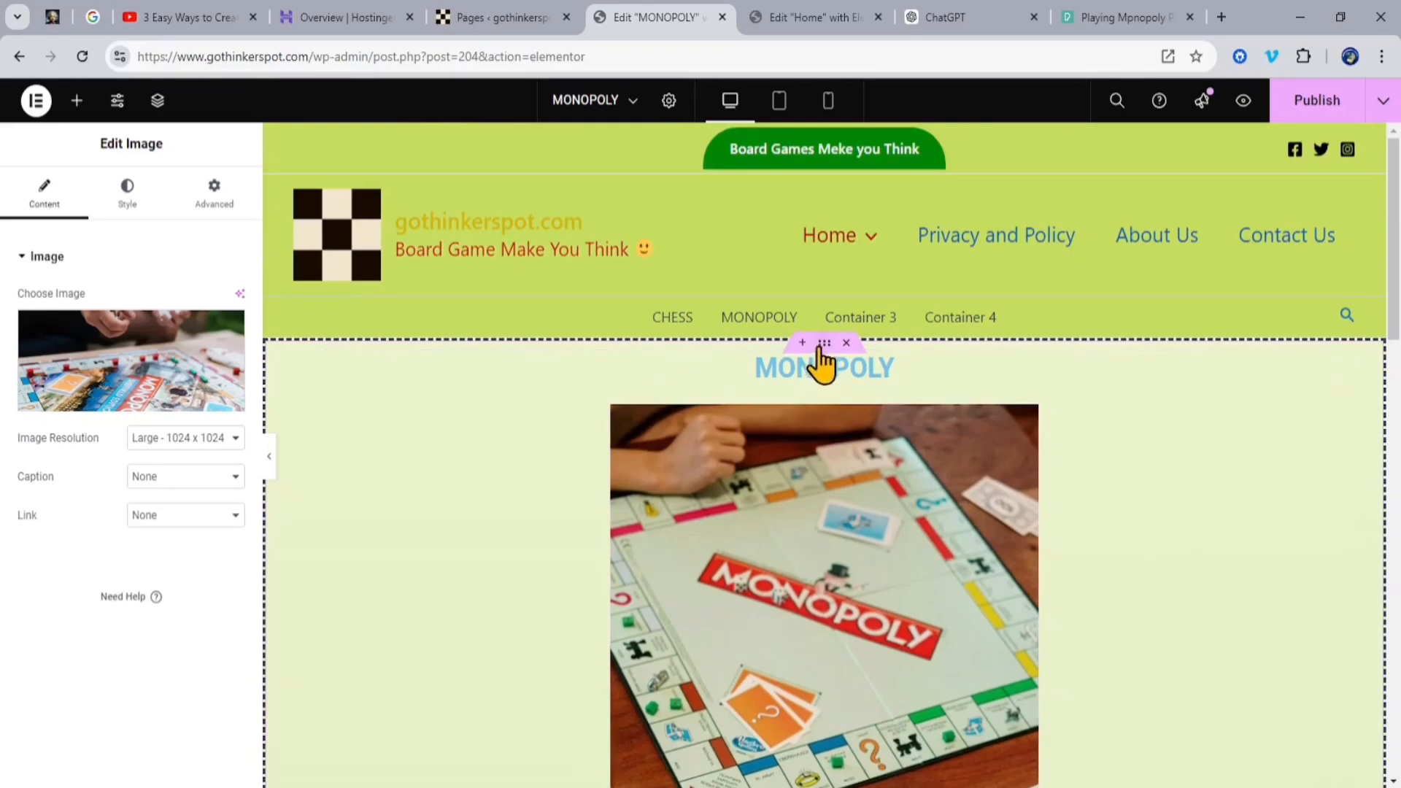
{"action": "left_click", "coordinate": [826, 344]}
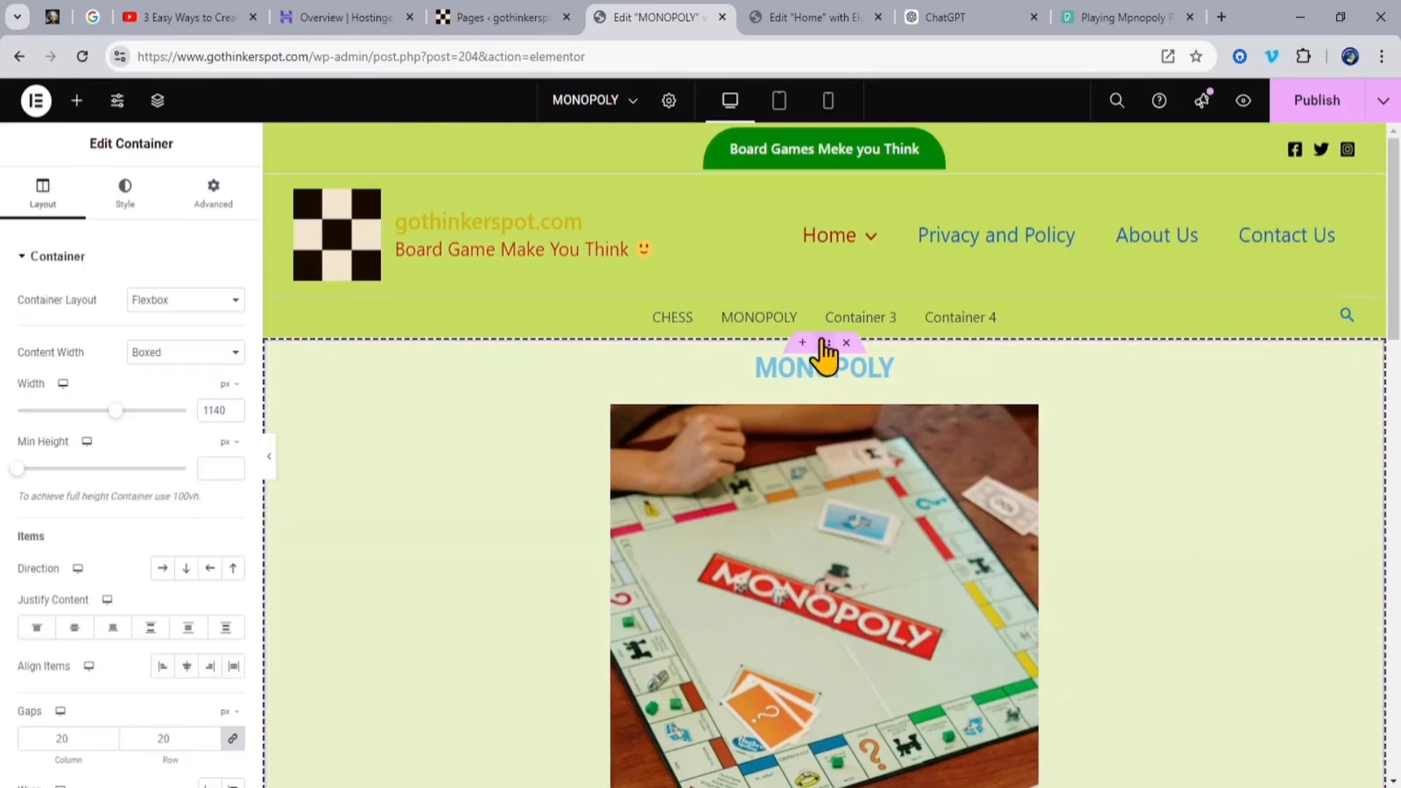
{"action": "left_click", "coordinate": [139, 199]}
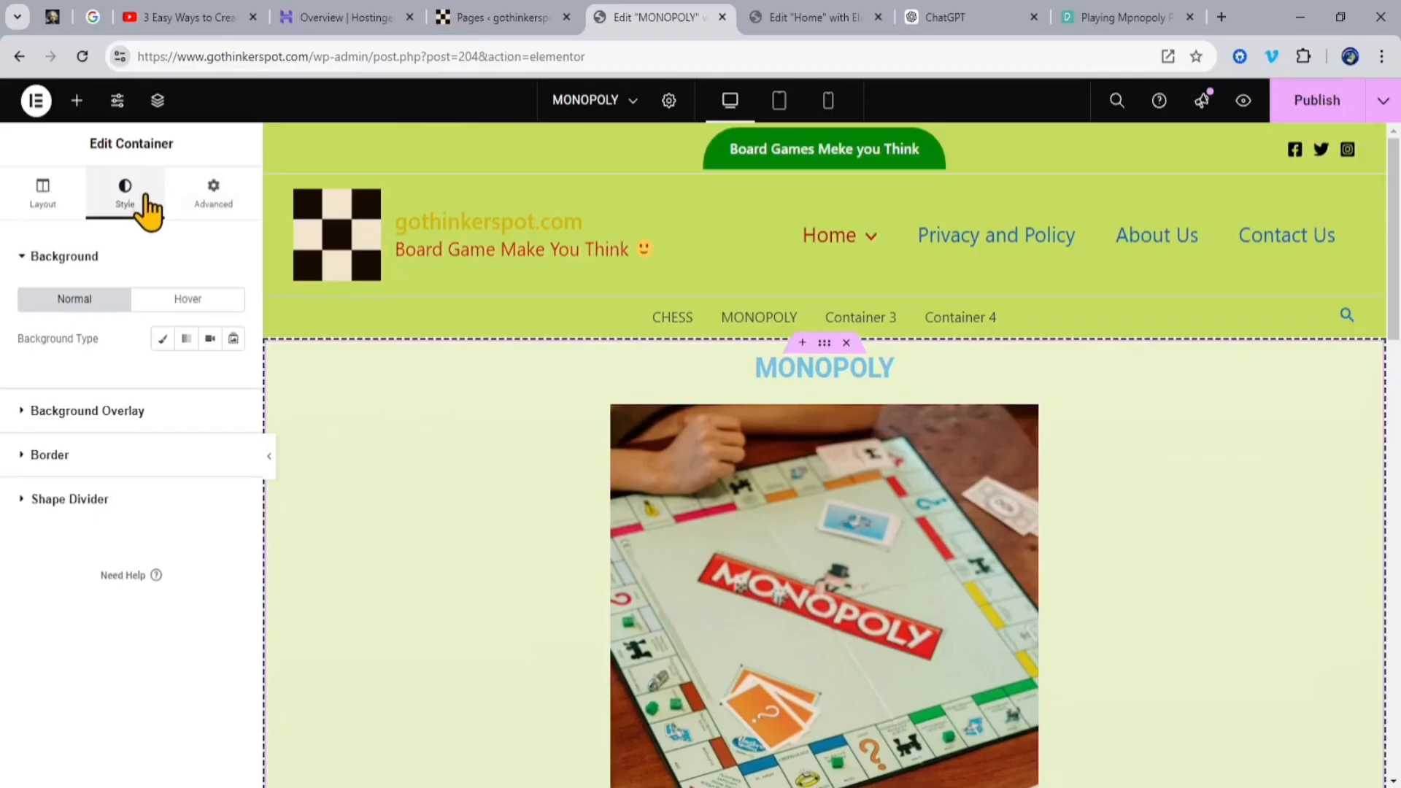
{"action": "left_click", "coordinate": [50, 457]}
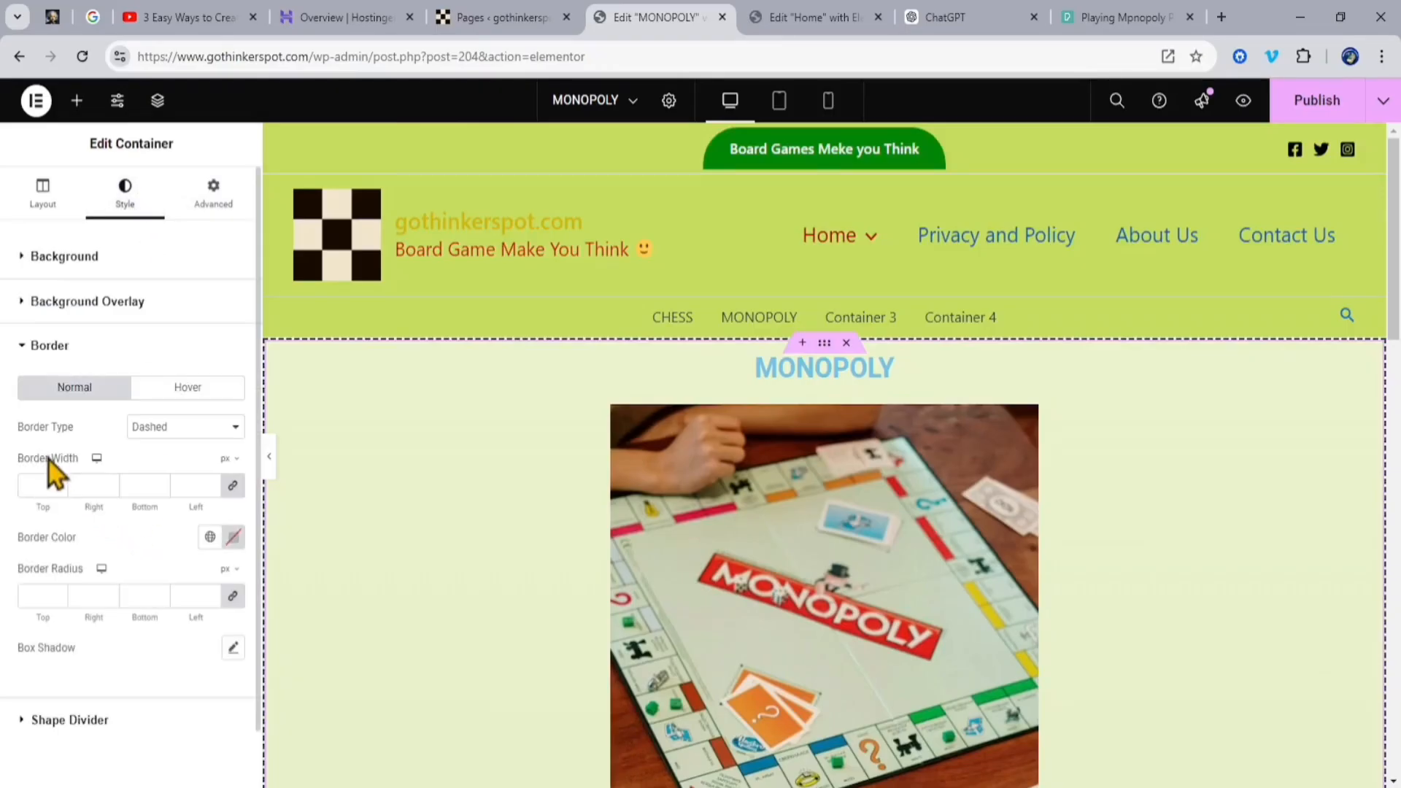
{"action": "left_click", "coordinate": [154, 475]}
{"action": "left_click", "coordinate": [1202, 514]}
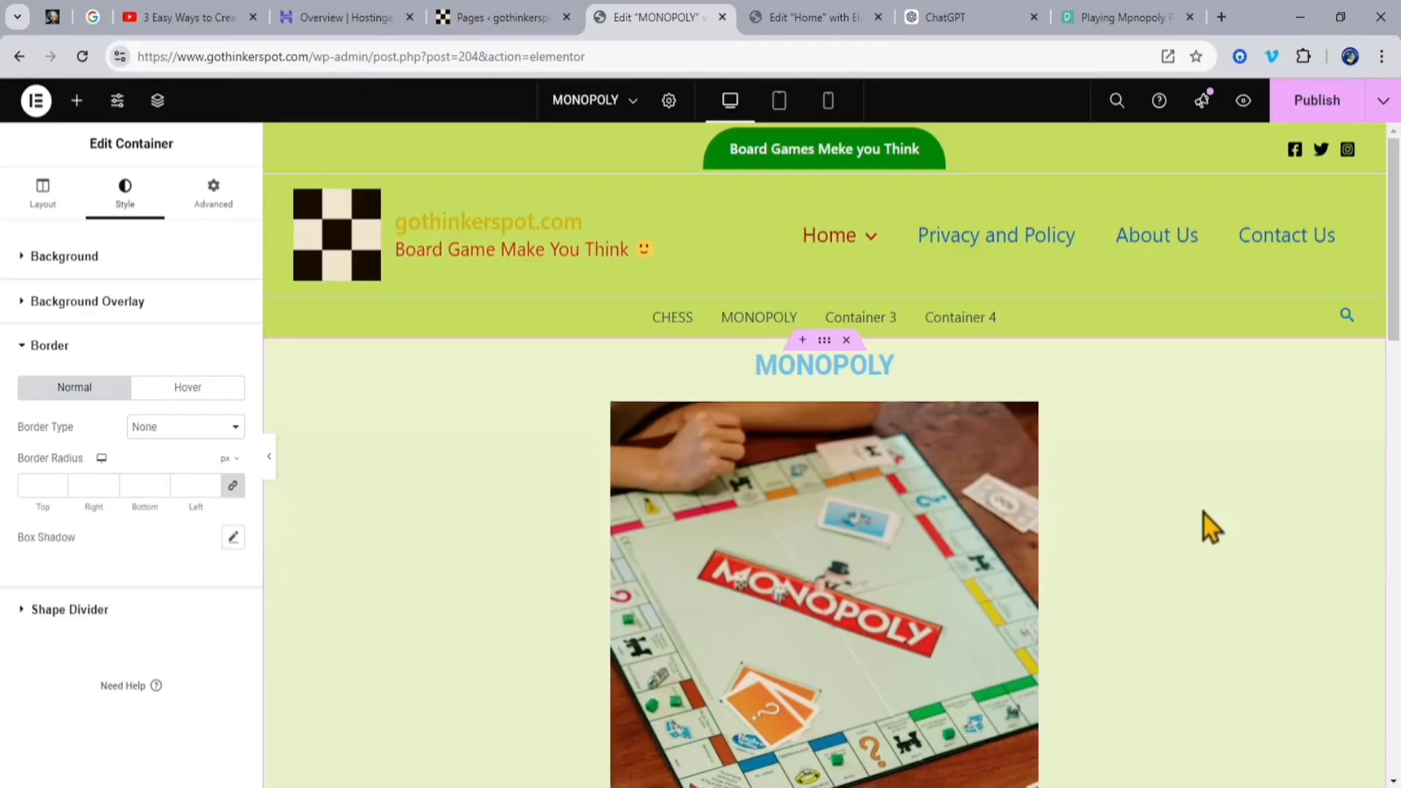
Step: Move the "Back to Home Page MONOPOLY" button from the first container to below the Key Elements text in the second container, using the page structure
{"action": "scroll", "coordinate": [1189, 504], "scroll_direction": "down", "scroll_amount": 8}
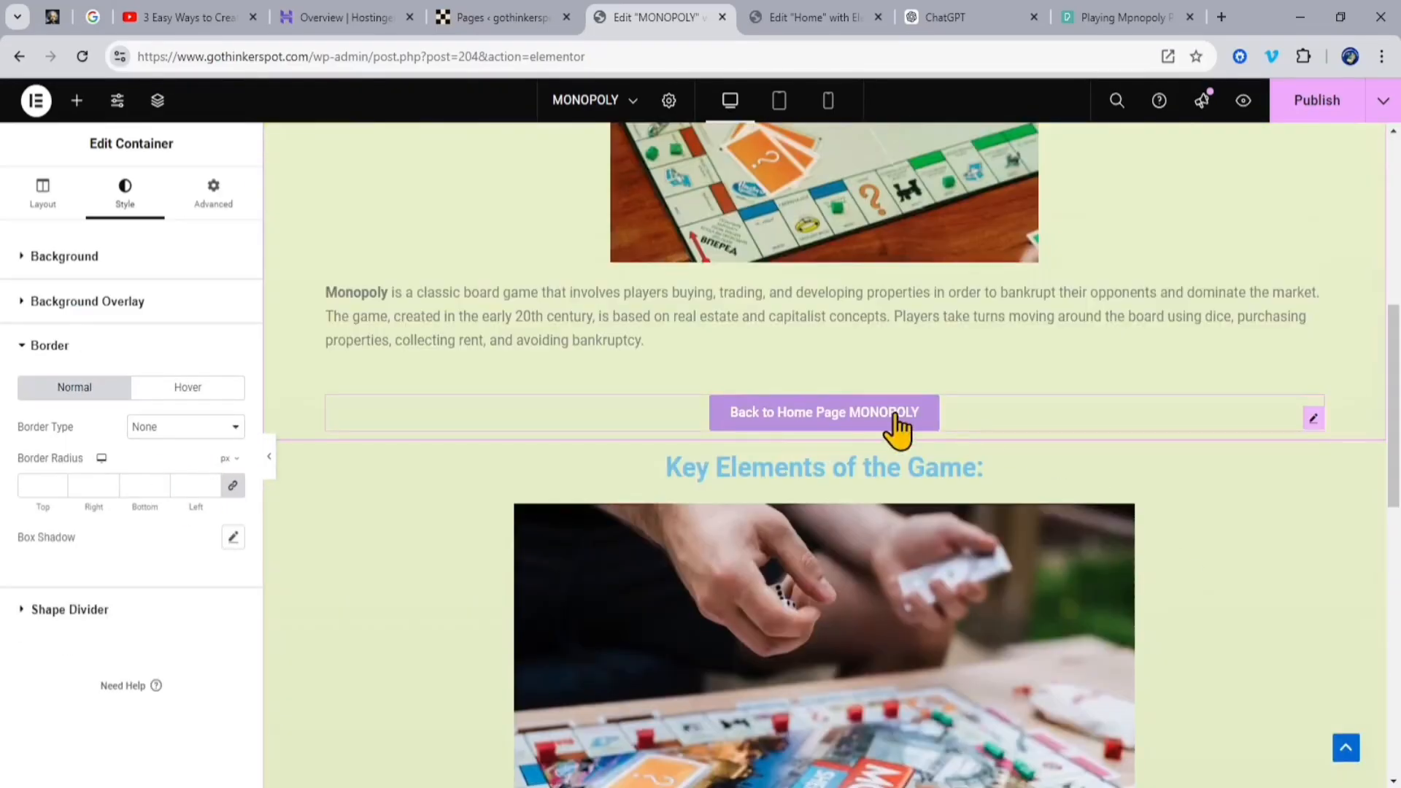
{"action": "scroll", "coordinate": [1151, 516], "scroll_direction": "down", "scroll_amount": 6}
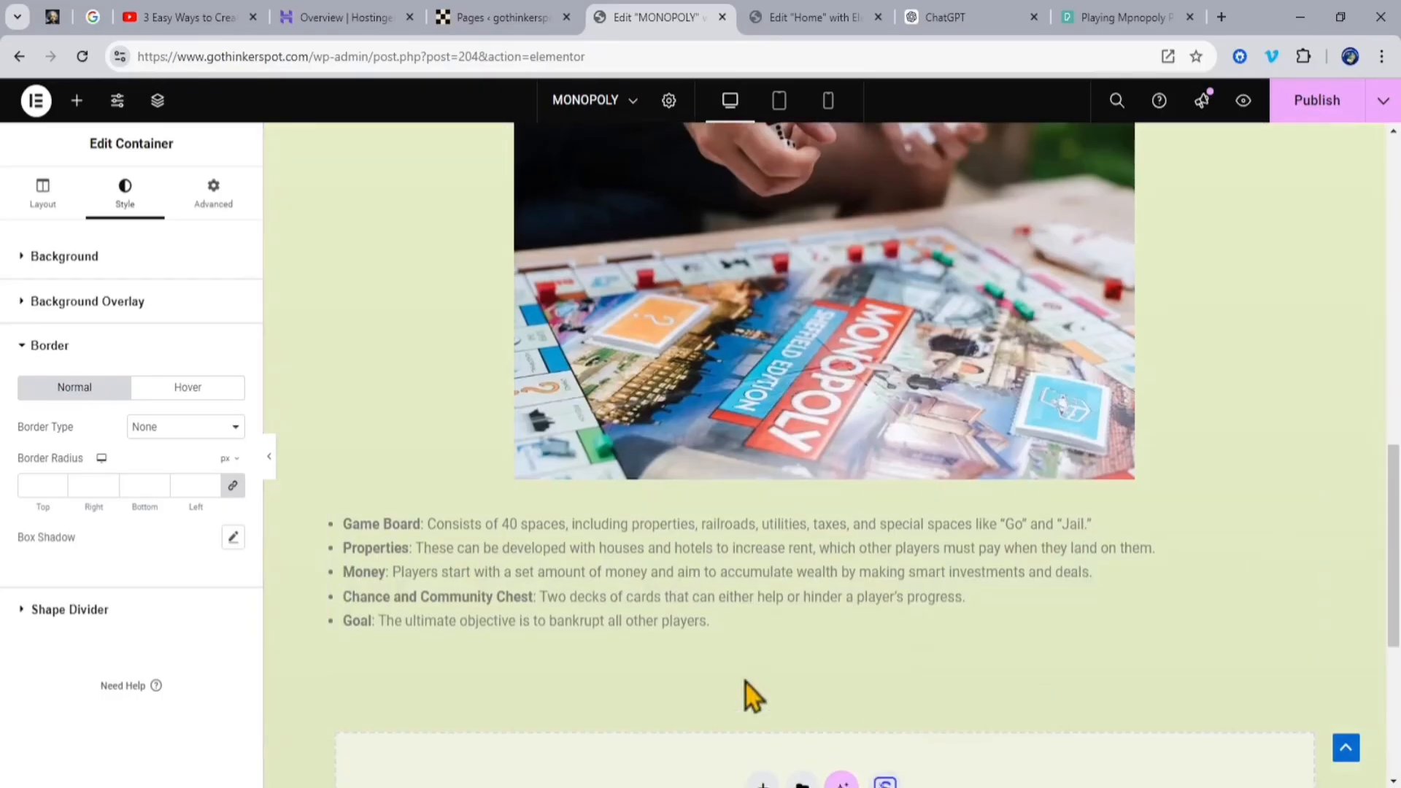
{"action": "scroll", "coordinate": [851, 670], "scroll_direction": "up", "scroll_amount": 6}
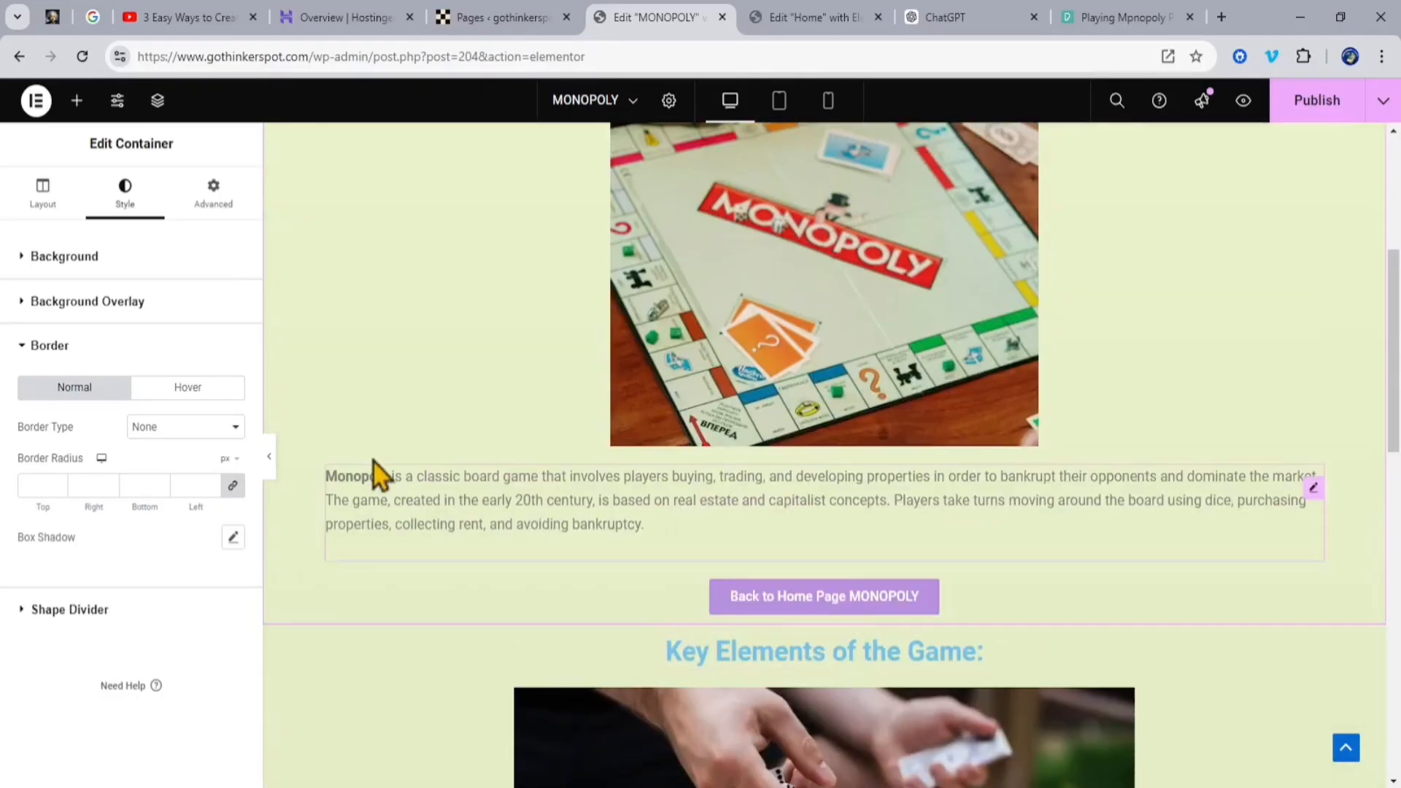
{"action": "left_click", "coordinate": [158, 102]}
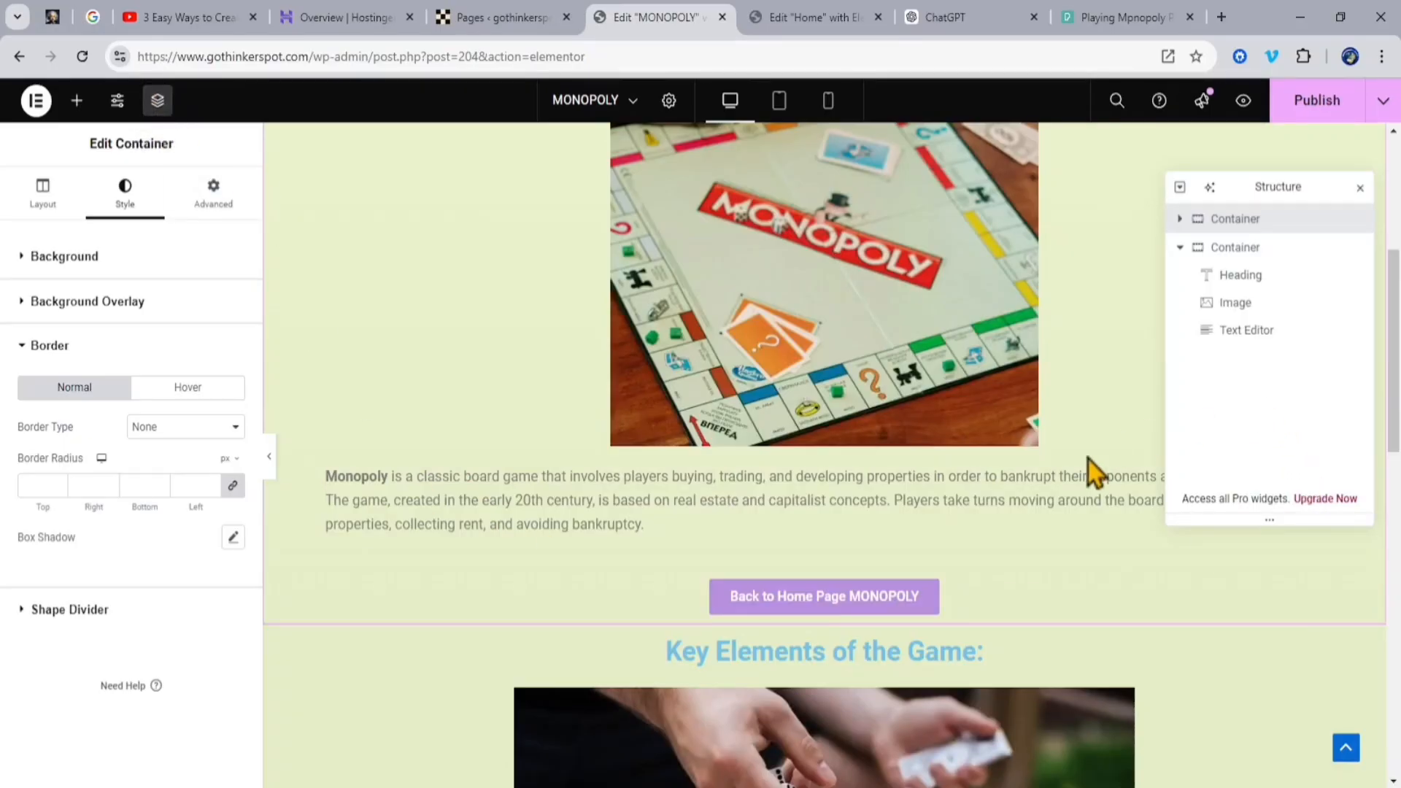
{"action": "left_click", "coordinate": [914, 606]}
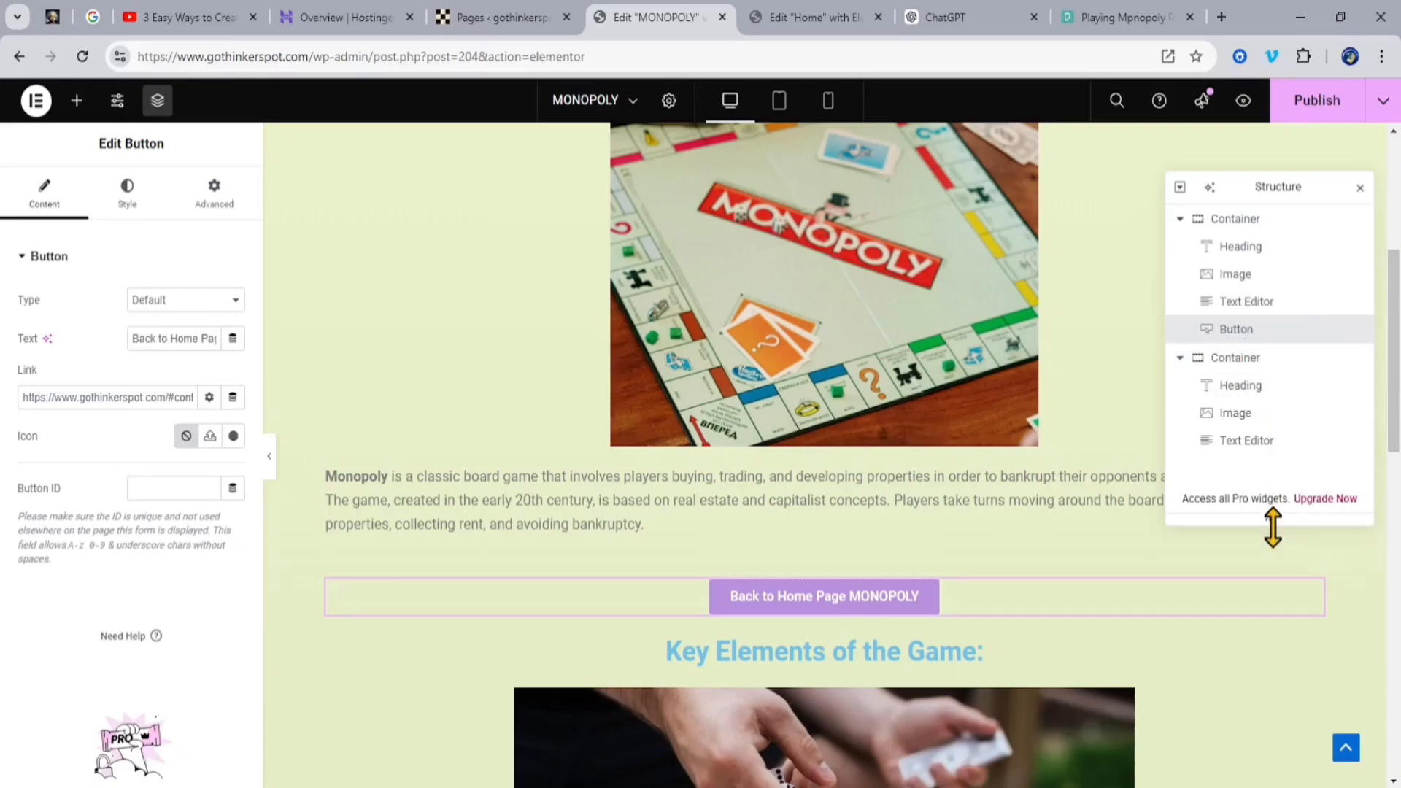
{"action": "left_click_drag", "start_coordinate": [1273, 526], "coordinate": [1273, 661]}
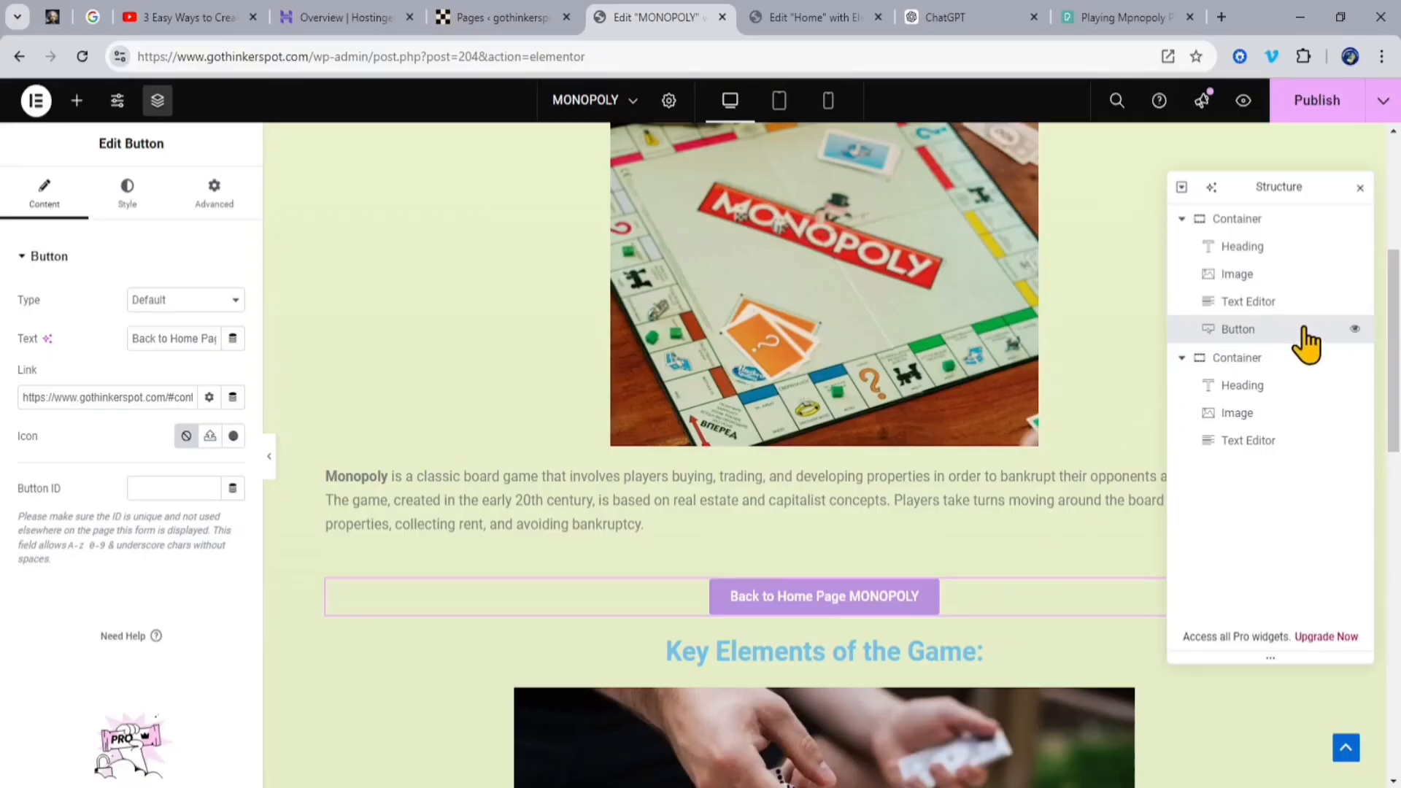
{"action": "left_click_drag", "start_coordinate": [1307, 343], "coordinate": [1318, 473]}
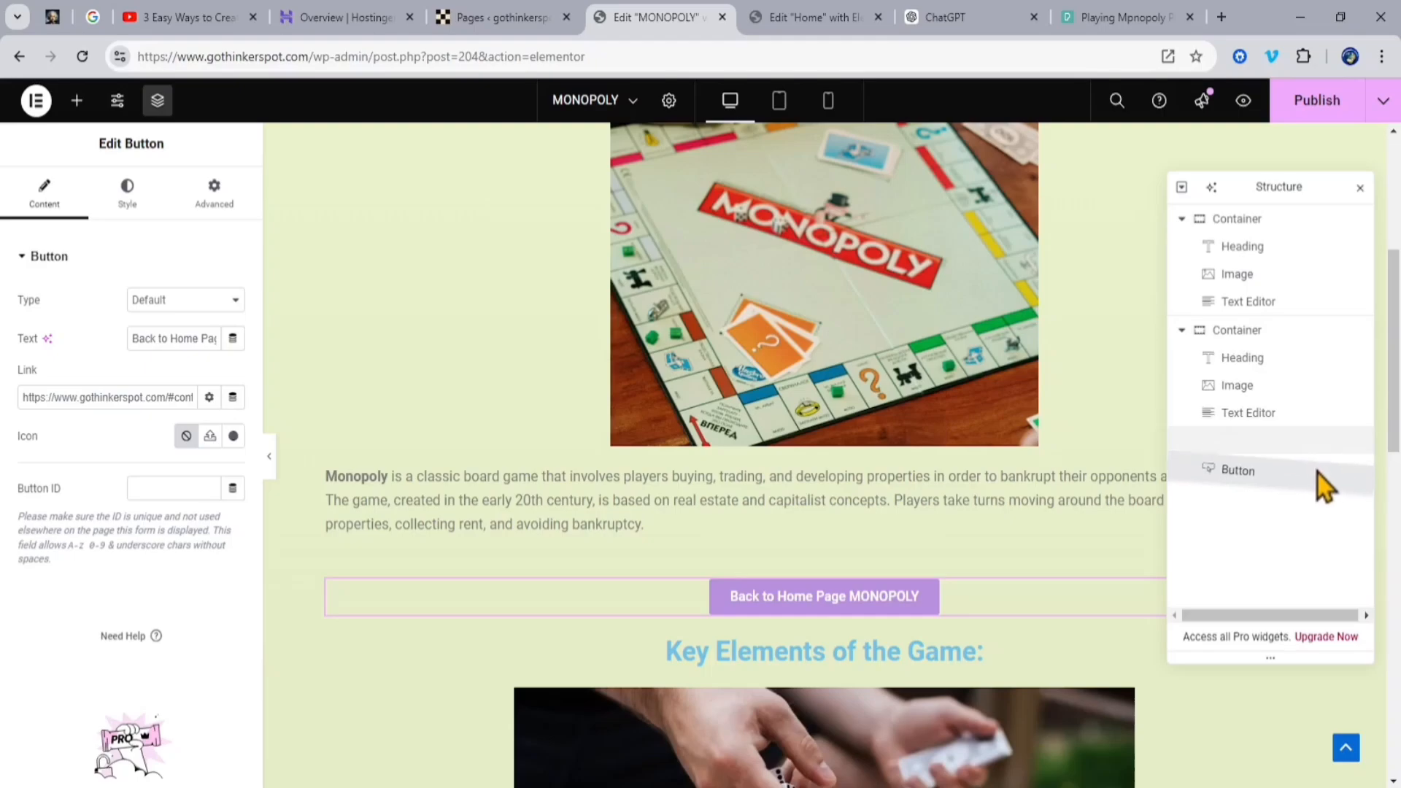
{"action": "left_click_drag", "start_coordinate": [1074, 541], "coordinate": [1074, 542]}
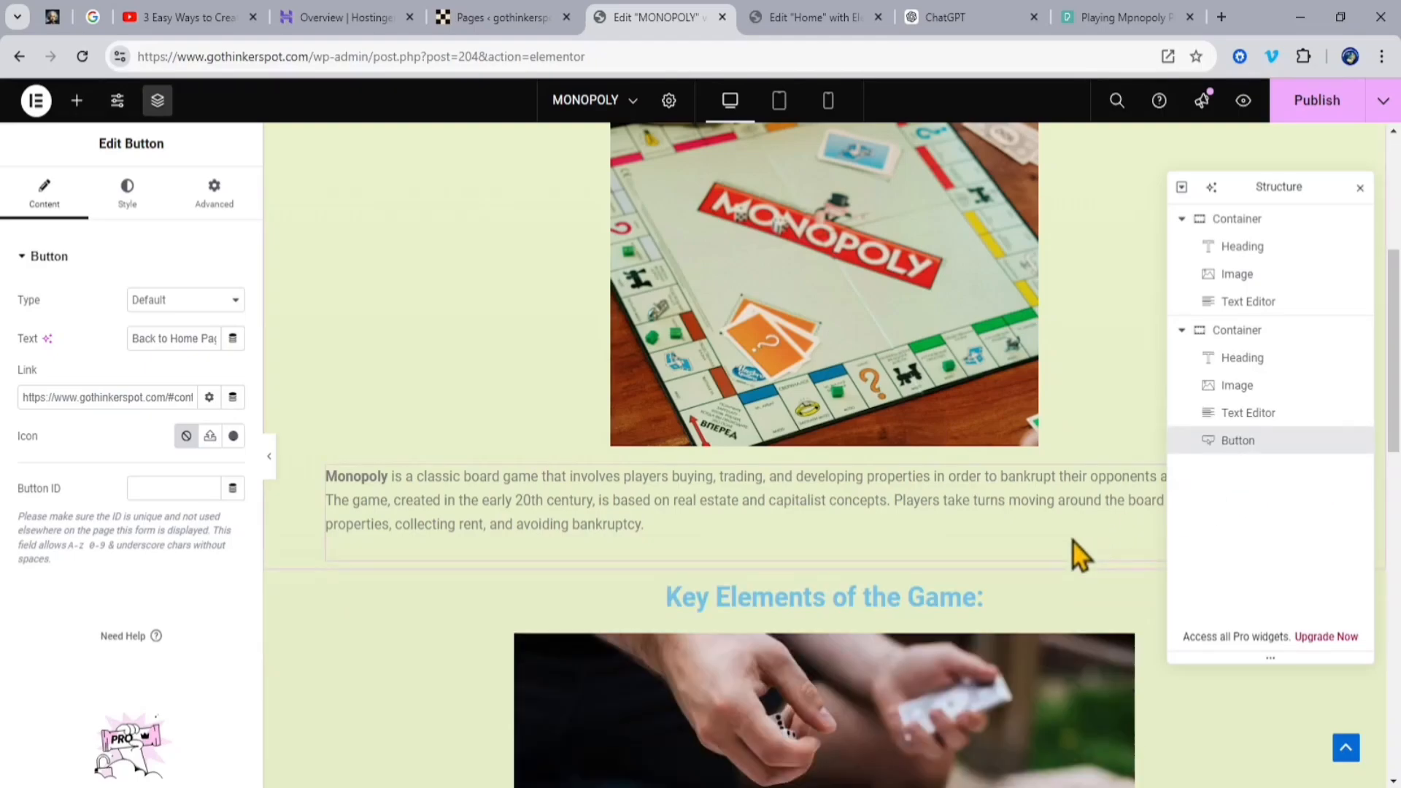
{"action": "scroll", "coordinate": [1073, 542], "scroll_direction": "down", "scroll_amount": 8}
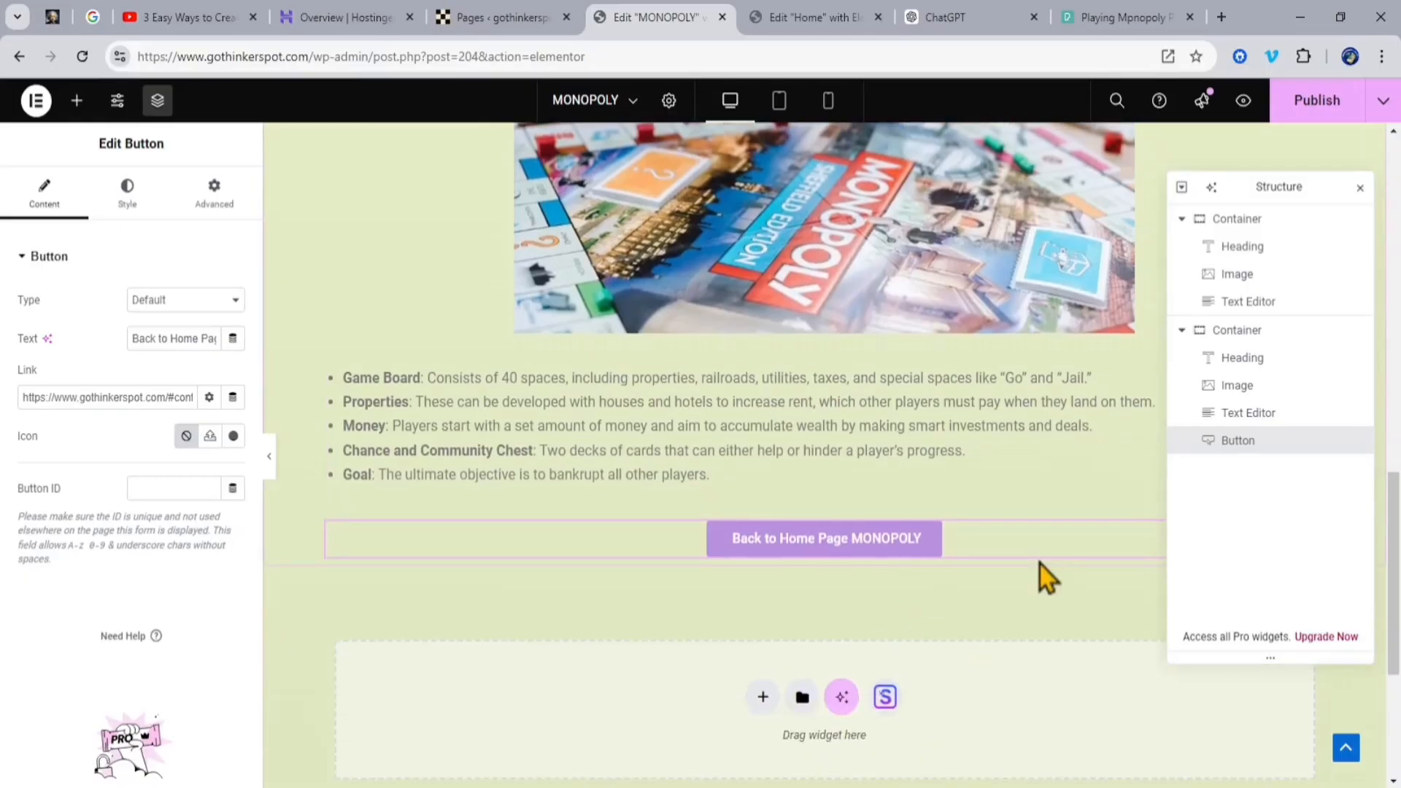
Step: Close the structure overview and publish the updated MONOPOLY page
{"action": "left_click", "coordinate": [1360, 188]}
{"action": "left_click", "coordinate": [1318, 100]}
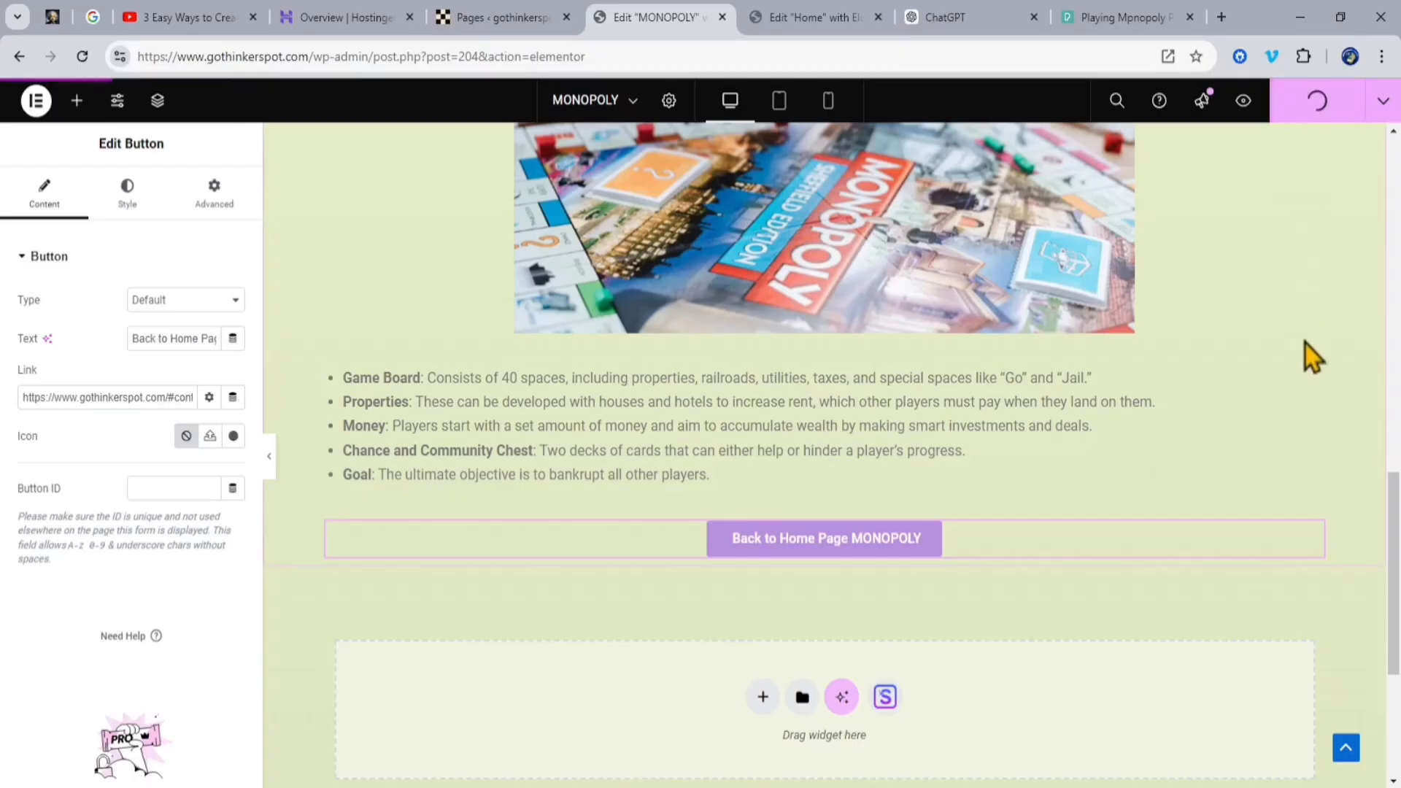
{"action": "scroll", "coordinate": [1307, 344], "scroll_direction": "up", "scroll_amount": 10}
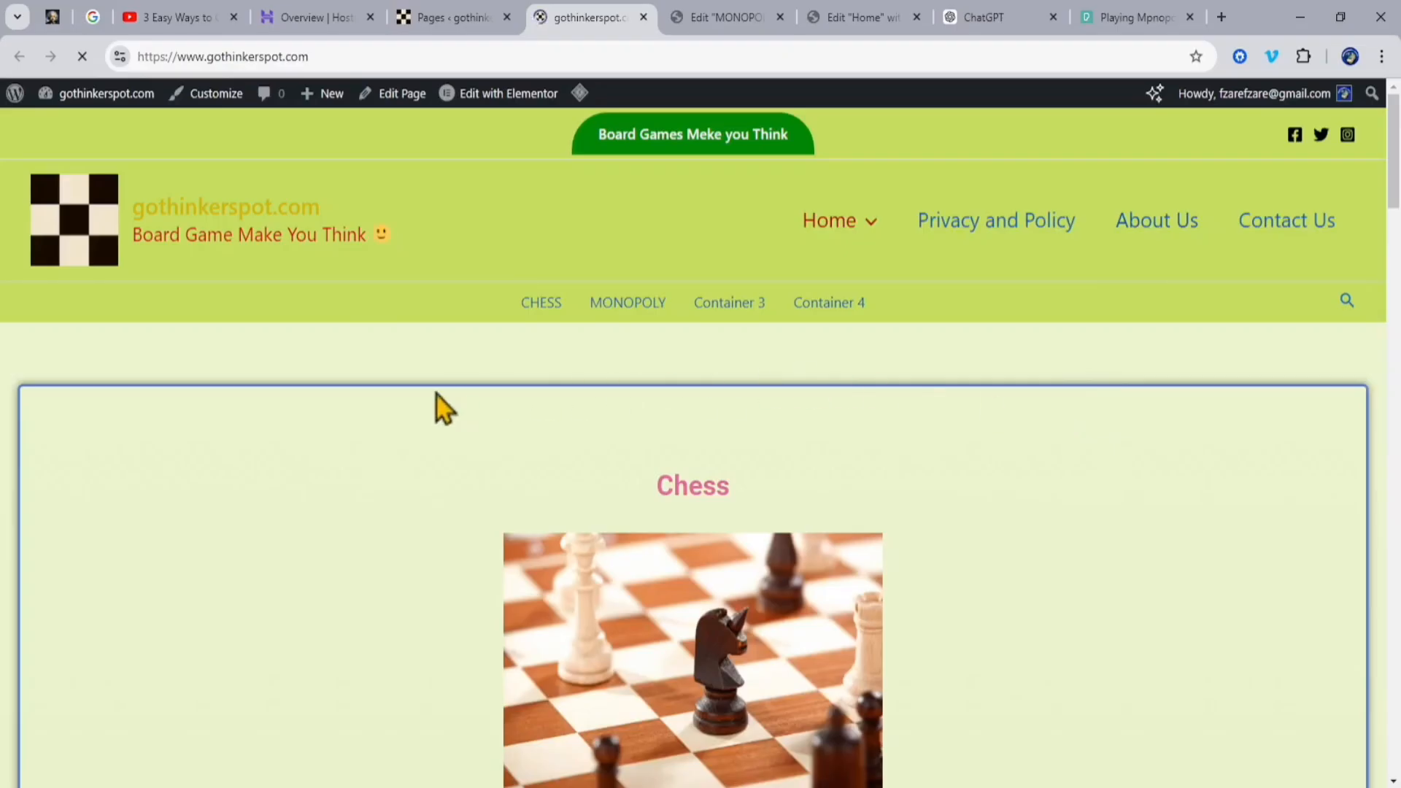
Step: On the live home page, go to the Monopoly section and follow its "Read More About MONOPOLY" button
{"action": "scroll", "coordinate": [584, 452], "scroll_direction": "down", "scroll_amount": 10}
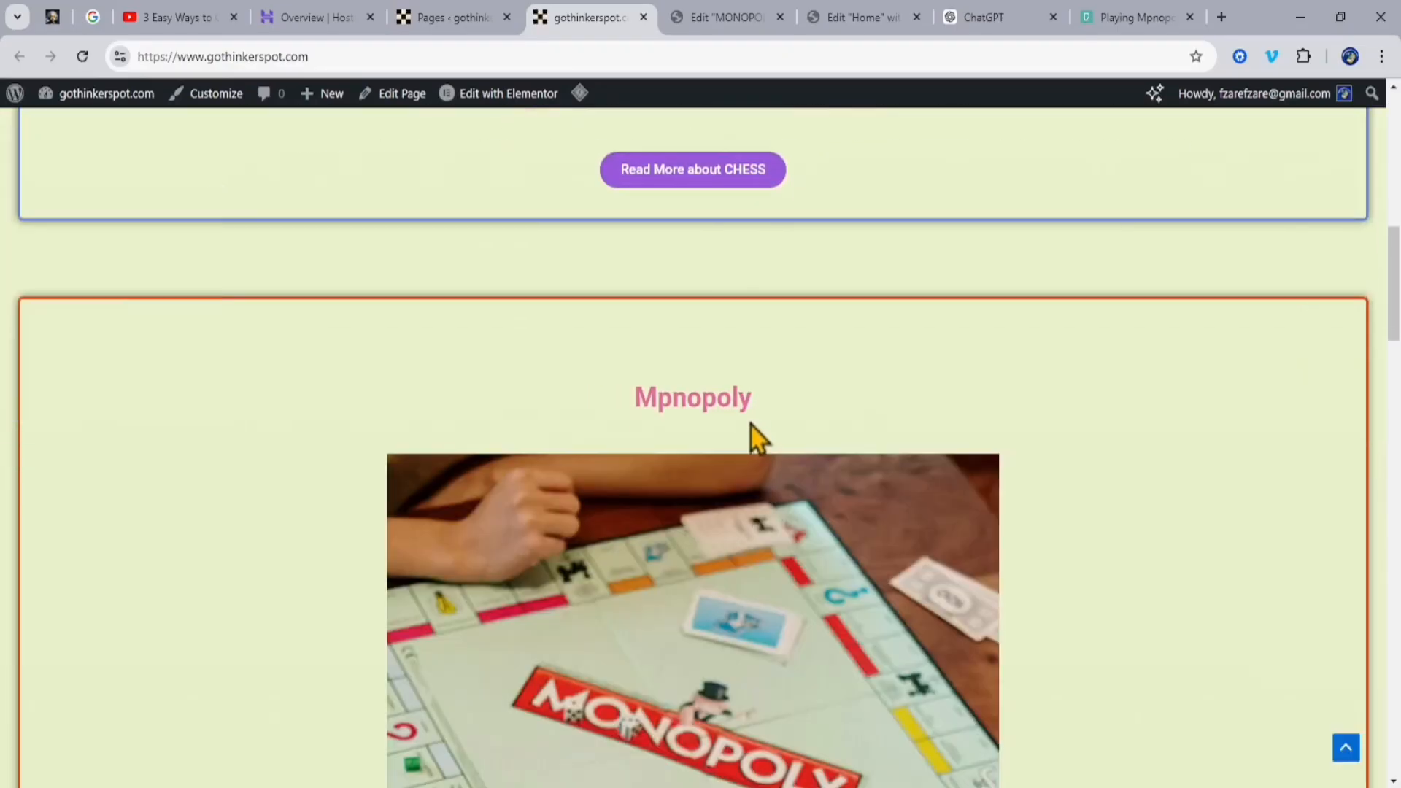
{"action": "scroll", "coordinate": [684, 387], "scroll_direction": "down", "scroll_amount": 4}
{"action": "scroll", "coordinate": [1022, 401], "scroll_direction": "down", "scroll_amount": 5}
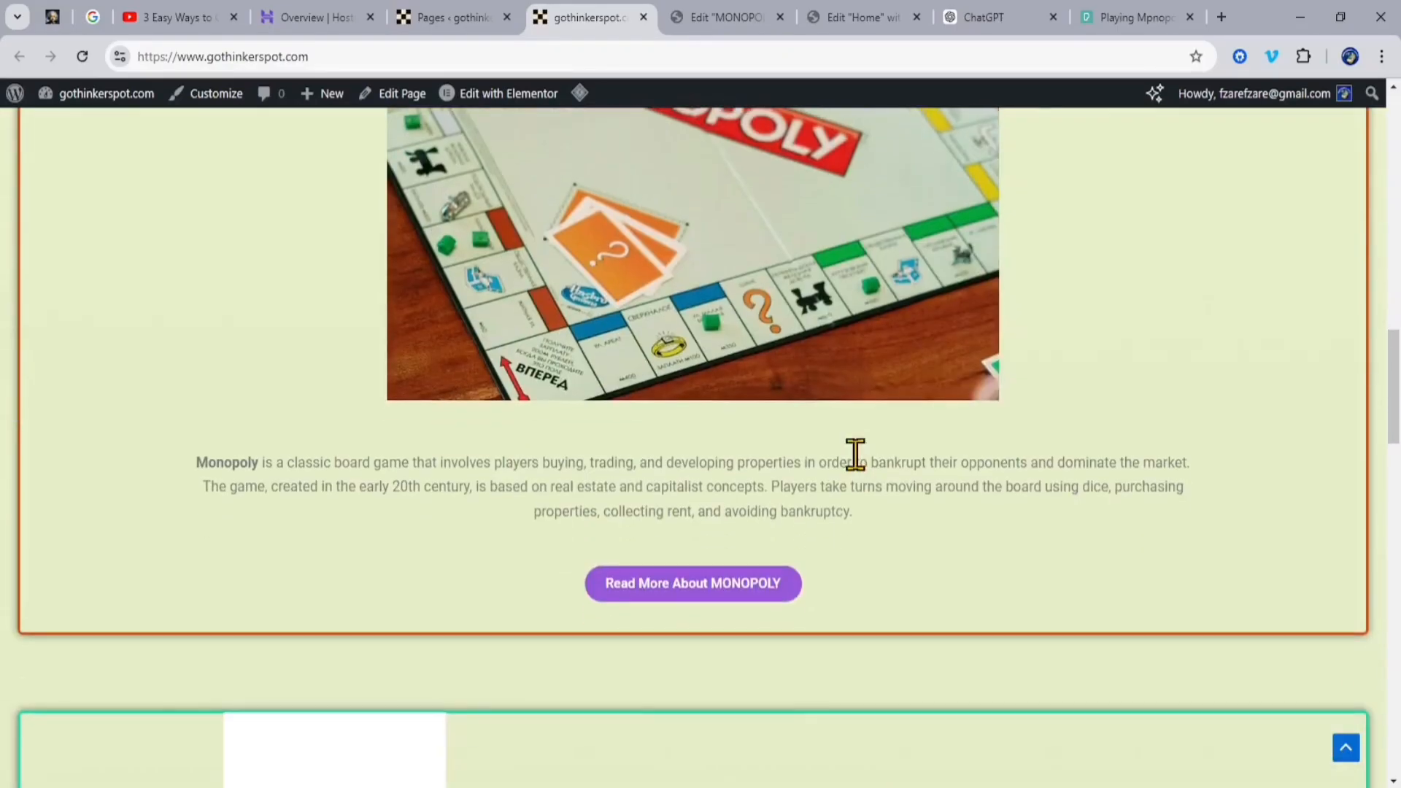
{"action": "left_click", "coordinate": [697, 587]}
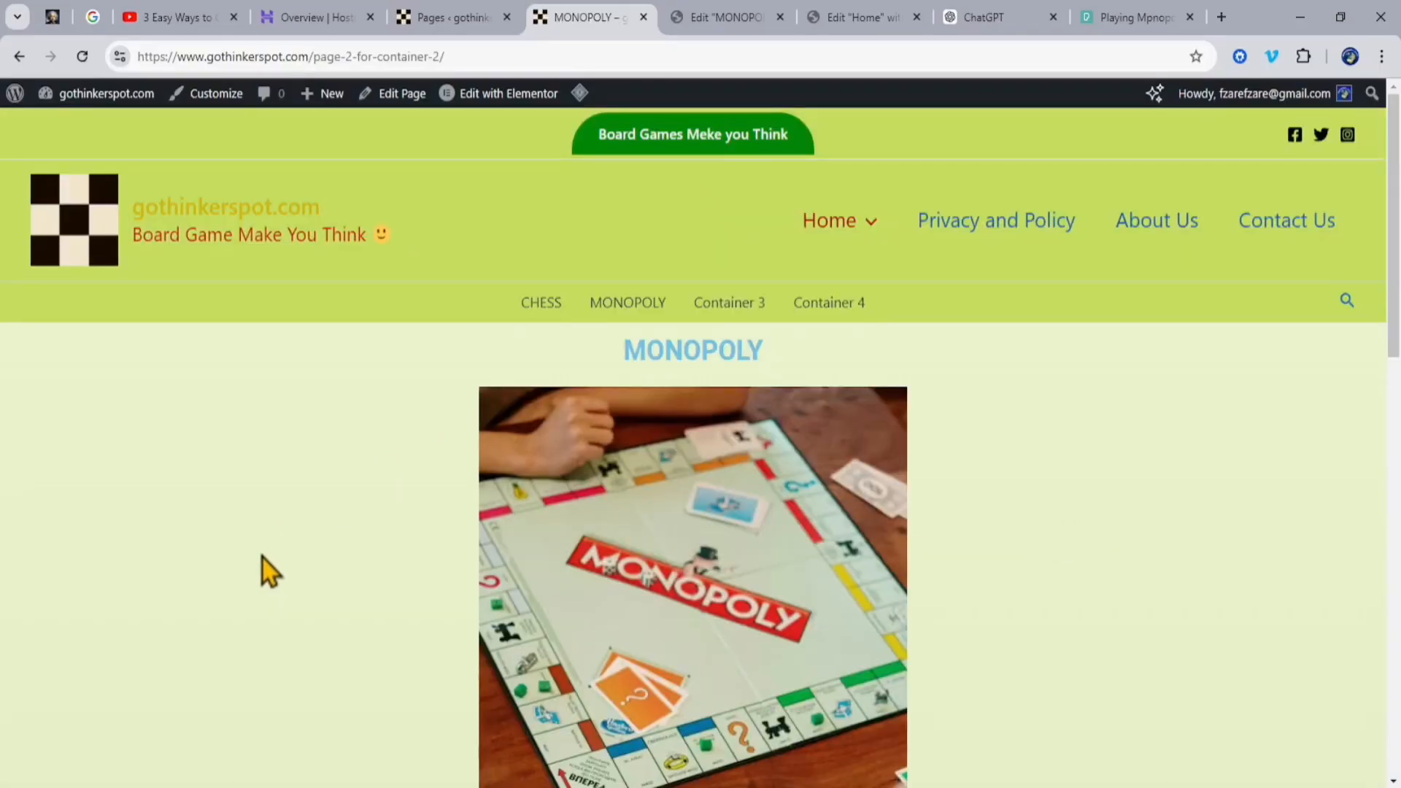
Step: Review the live MONOPOLY page from its heading and introduction through the Key Elements section to the footer
{"action": "scroll", "coordinate": [283, 540], "scroll_direction": "down", "scroll_amount": 4}
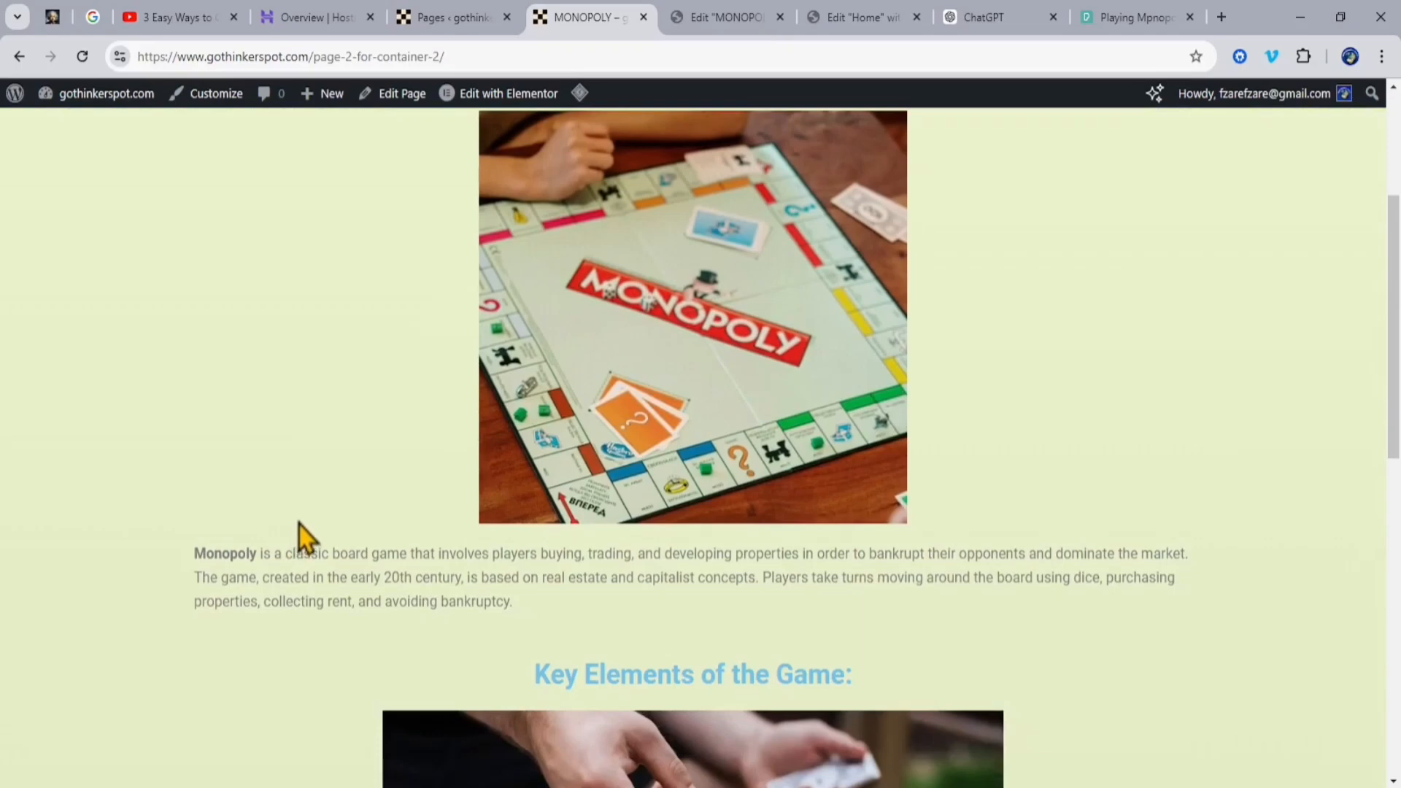
{"action": "scroll", "coordinate": [299, 520], "scroll_direction": "up", "scroll_amount": 5}
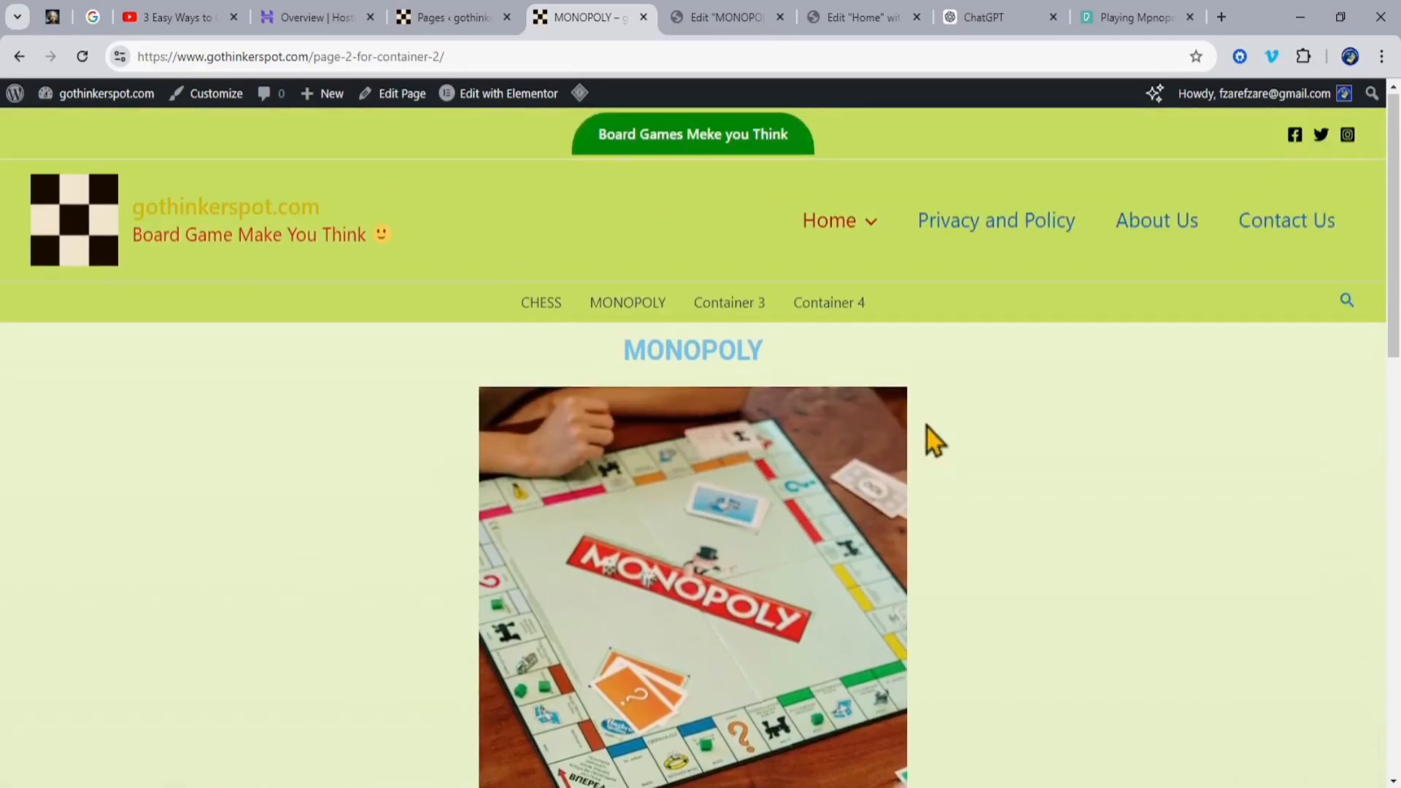
{"action": "scroll", "coordinate": [1075, 575], "scroll_direction": "down", "scroll_amount": 5}
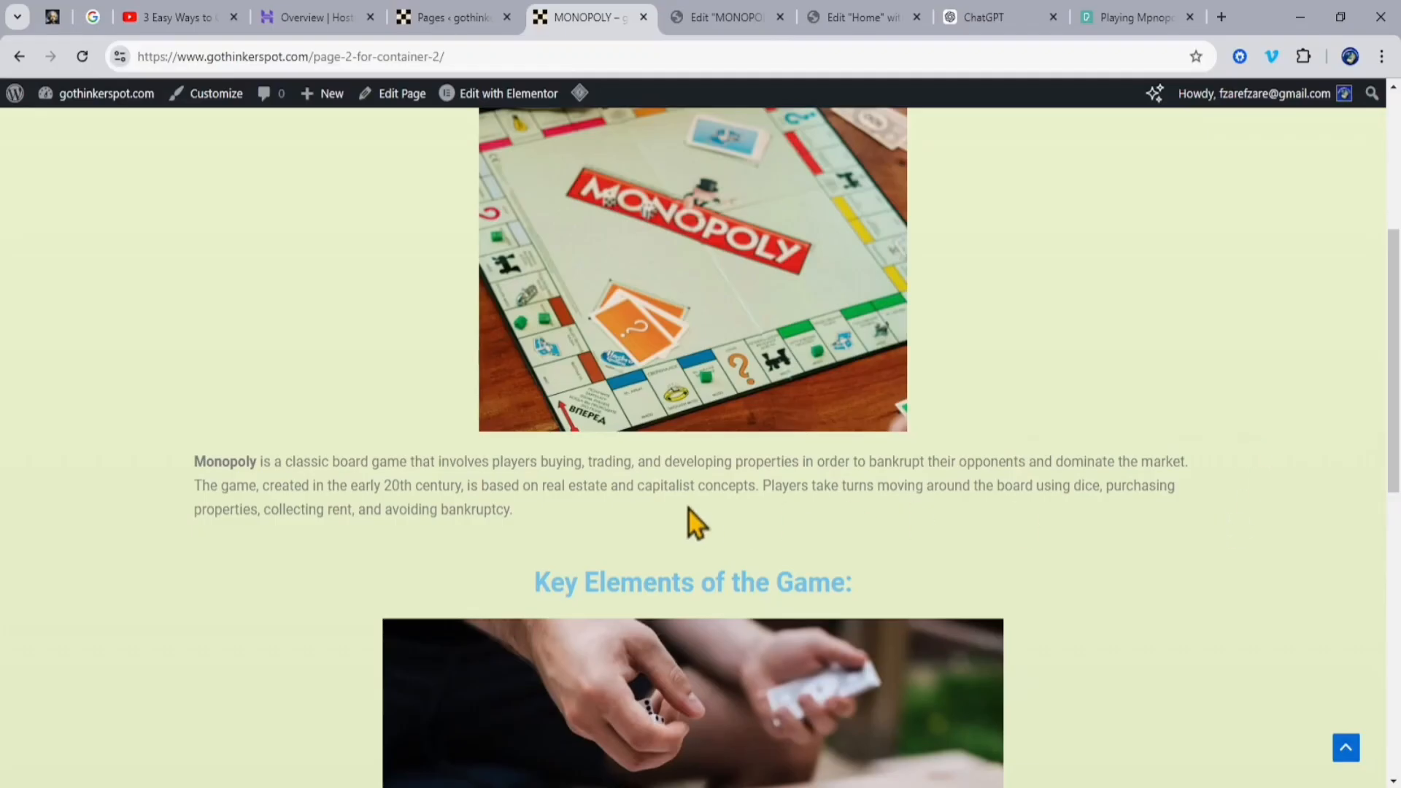
{"action": "scroll", "coordinate": [701, 547], "scroll_direction": "down", "scroll_amount": 1}
{"action": "scroll", "coordinate": [657, 511], "scroll_direction": "down", "scroll_amount": 2}
{"action": "scroll", "coordinate": [734, 651], "scroll_direction": "down", "scroll_amount": 4}
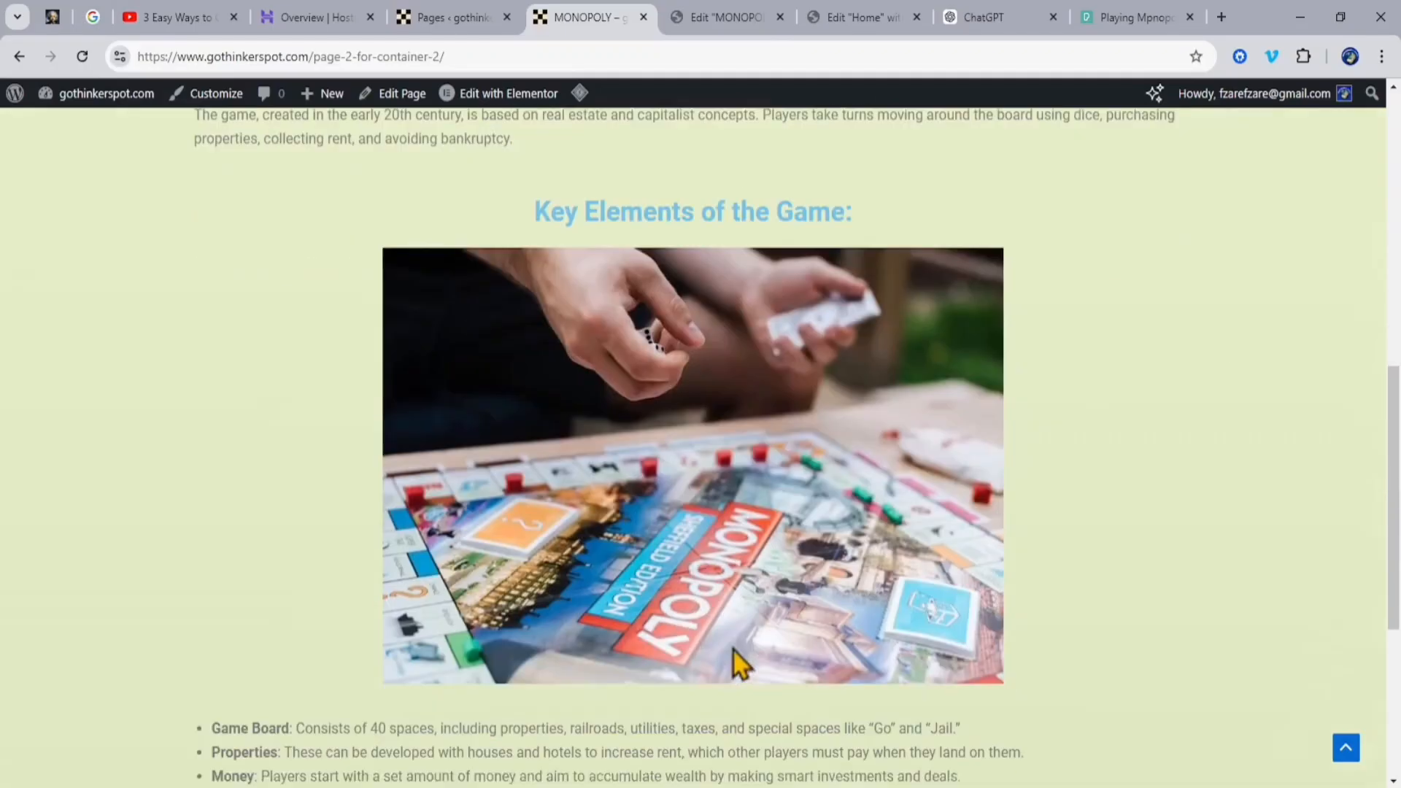
{"action": "scroll", "coordinate": [1010, 610], "scroll_direction": "down", "scroll_amount": 4}
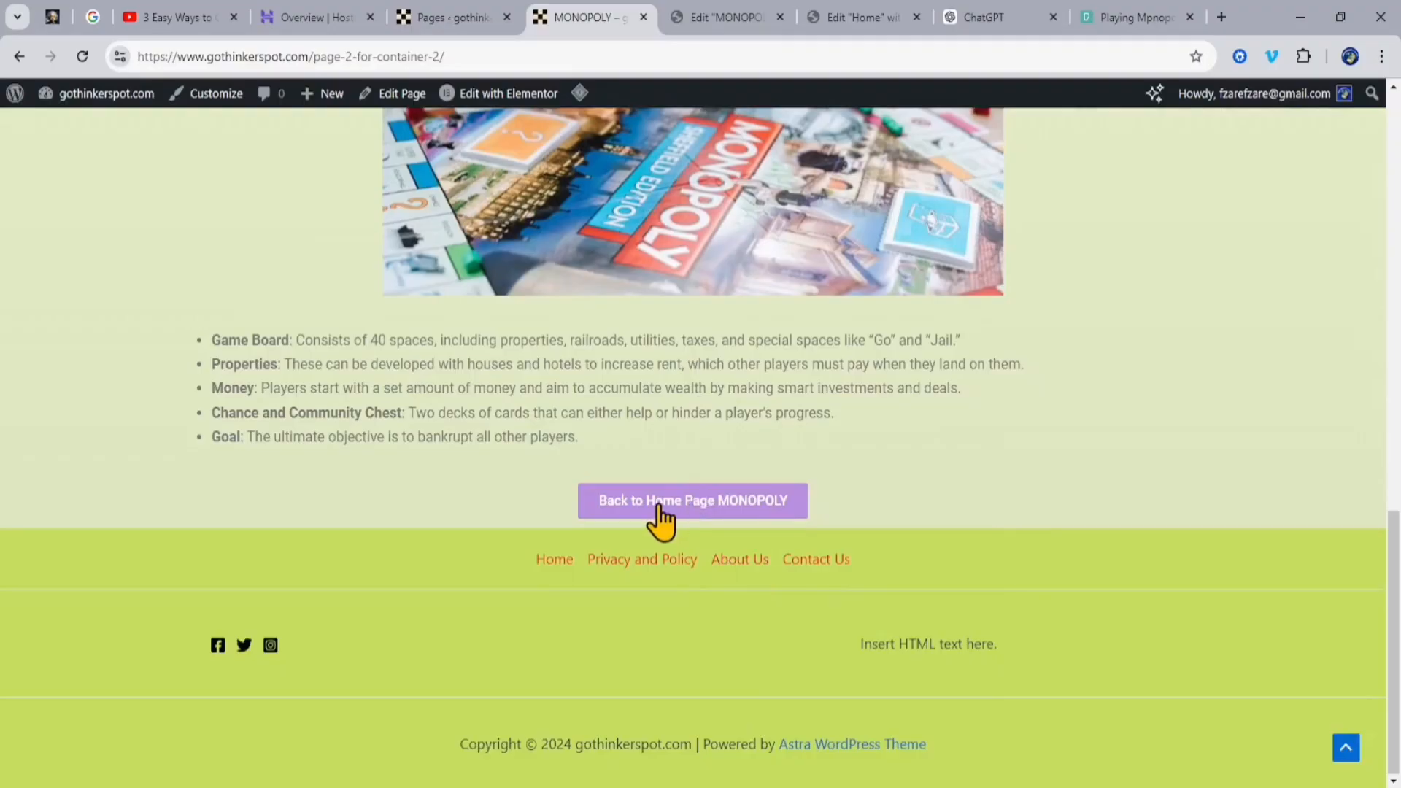
Step: Test the "Back to Home Page MONOPOLY" button and check the Monopoly section it leads to on the home page
{"action": "left_click", "coordinate": [728, 503]}
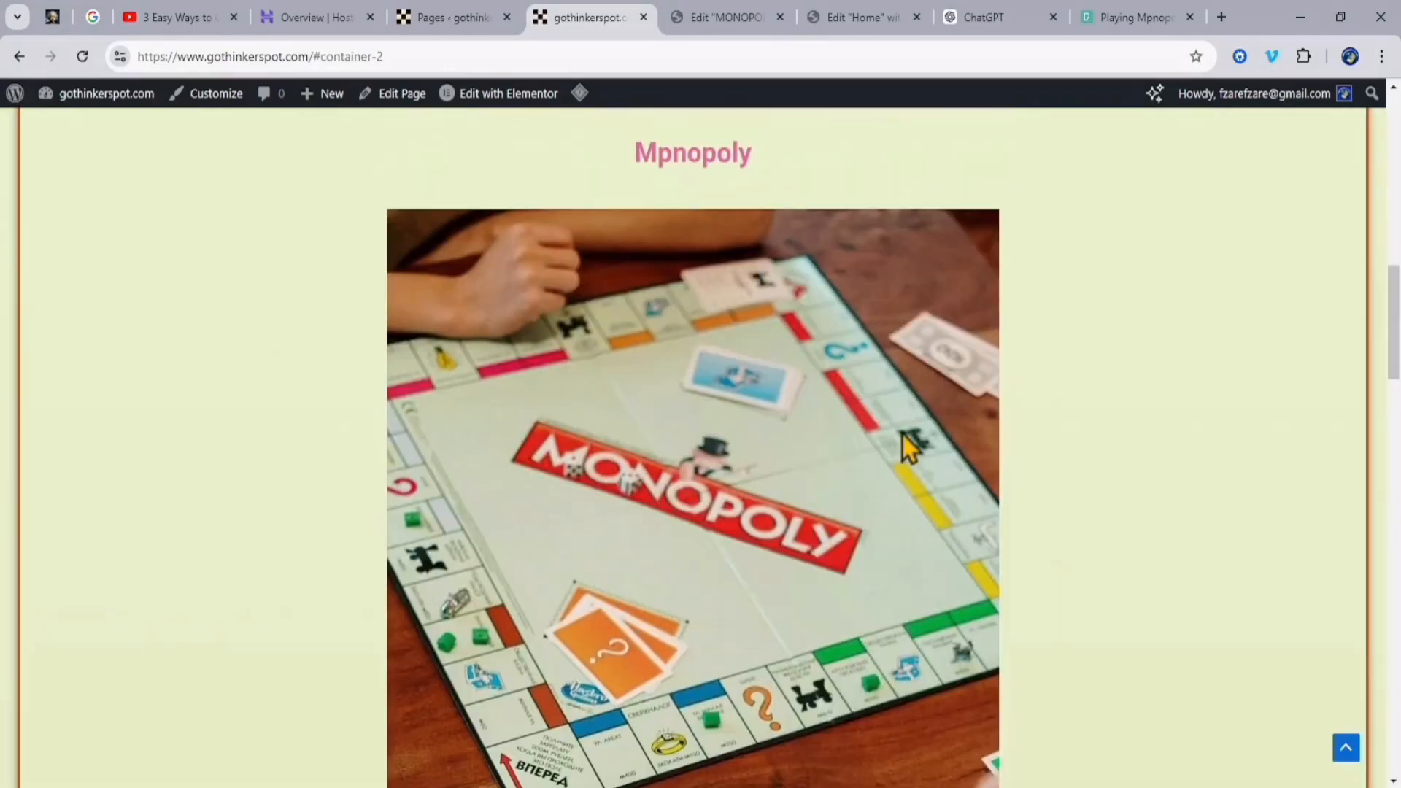
{"action": "scroll", "coordinate": [932, 557], "scroll_direction": "down", "scroll_amount": 3}
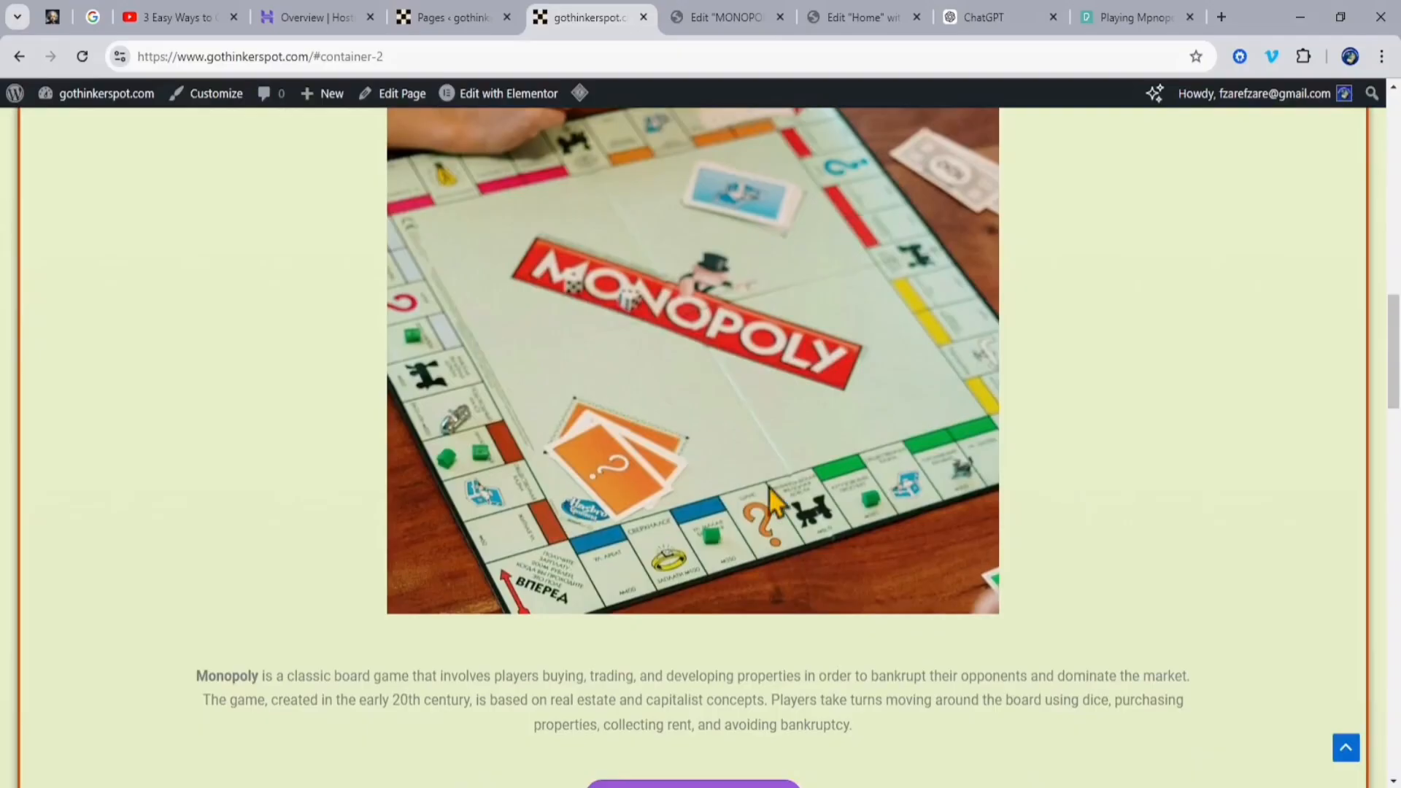
{"action": "scroll", "coordinate": [894, 435], "scroll_direction": "up", "scroll_amount": 5}
{"action": "scroll", "coordinate": [1043, 467], "scroll_direction": "down", "scroll_amount": 3}
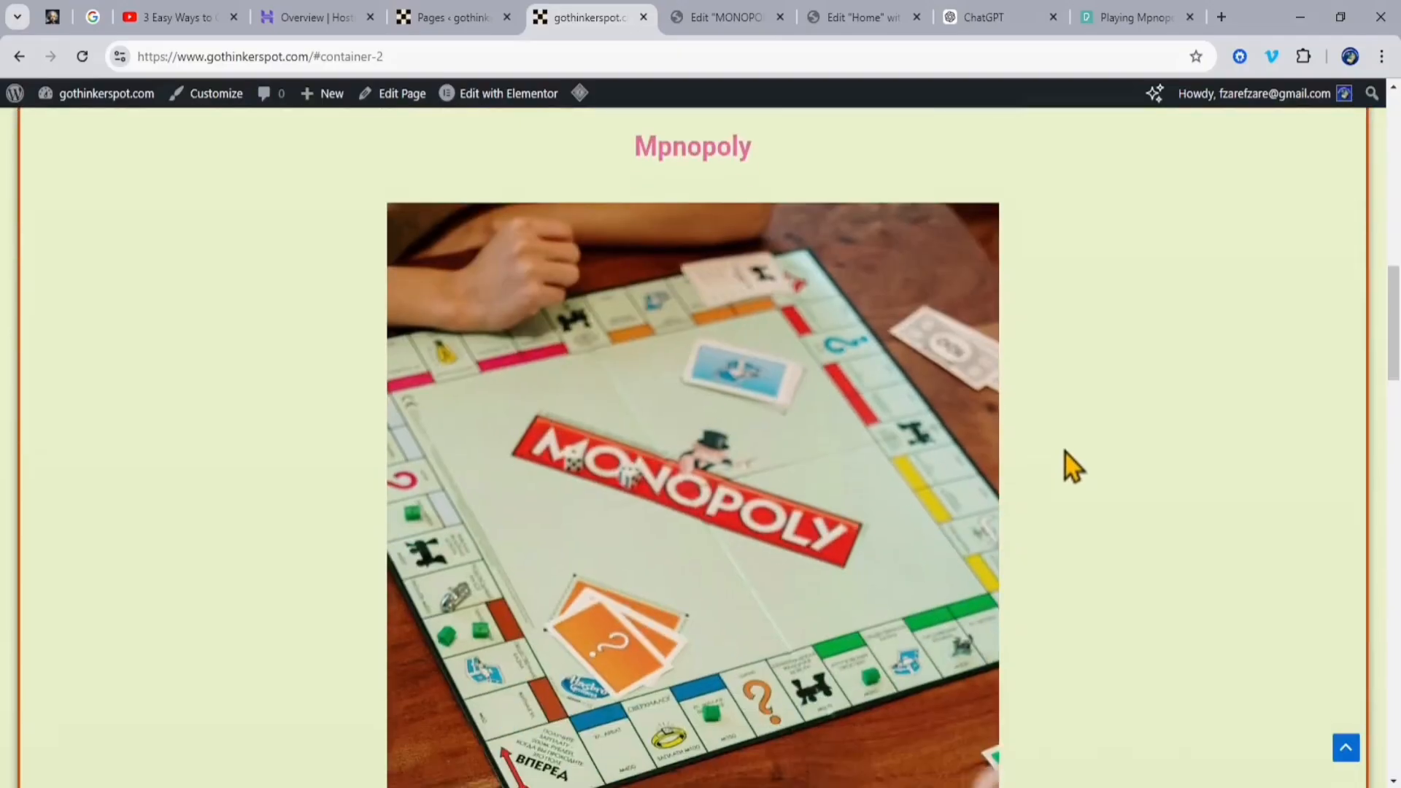
Step: Review the Chess and Monopoly sections on the live home page, checking the Monopoly heading's spelling
{"action": "scroll", "coordinate": [1067, 453], "scroll_direction": "down", "scroll_amount": 4}
{"action": "scroll", "coordinate": [1070, 454], "scroll_direction": "up", "scroll_amount": 12}
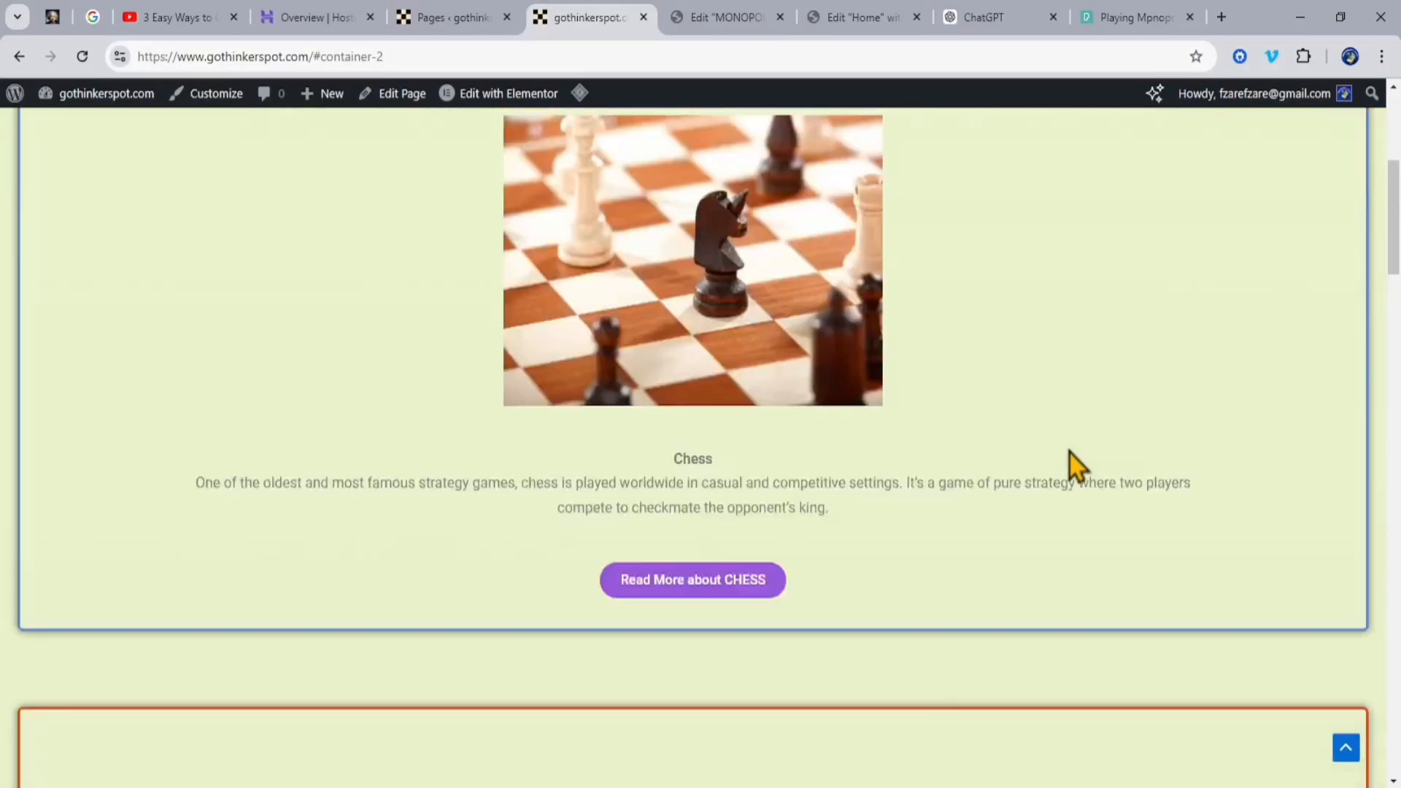
{"action": "scroll", "coordinate": [1070, 453], "scroll_direction": "up", "scroll_amount": 6}
{"action": "scroll", "coordinate": [1076, 456], "scroll_direction": "down", "scroll_amount": 14}
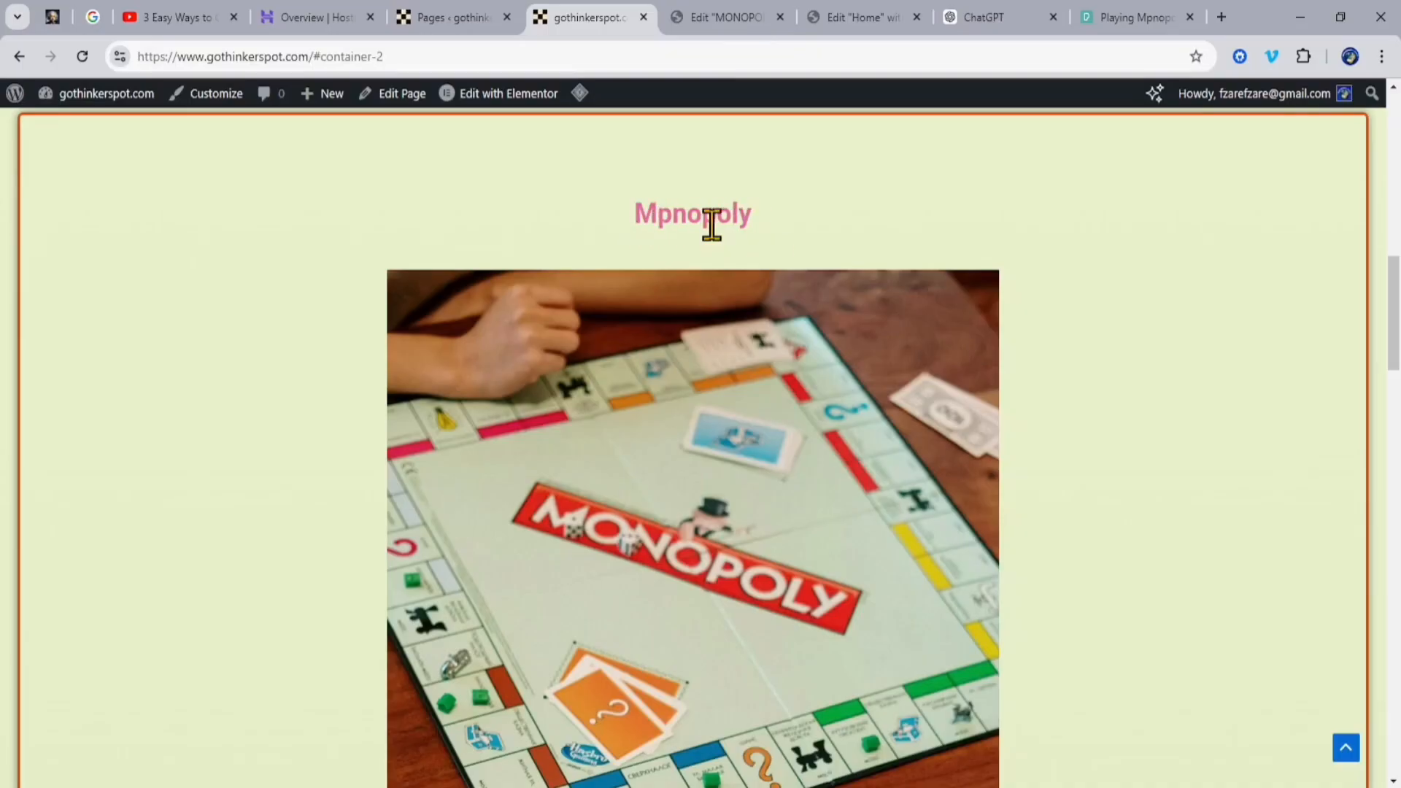
{"action": "scroll", "coordinate": [795, 270], "scroll_direction": "up", "scroll_amount": 7}
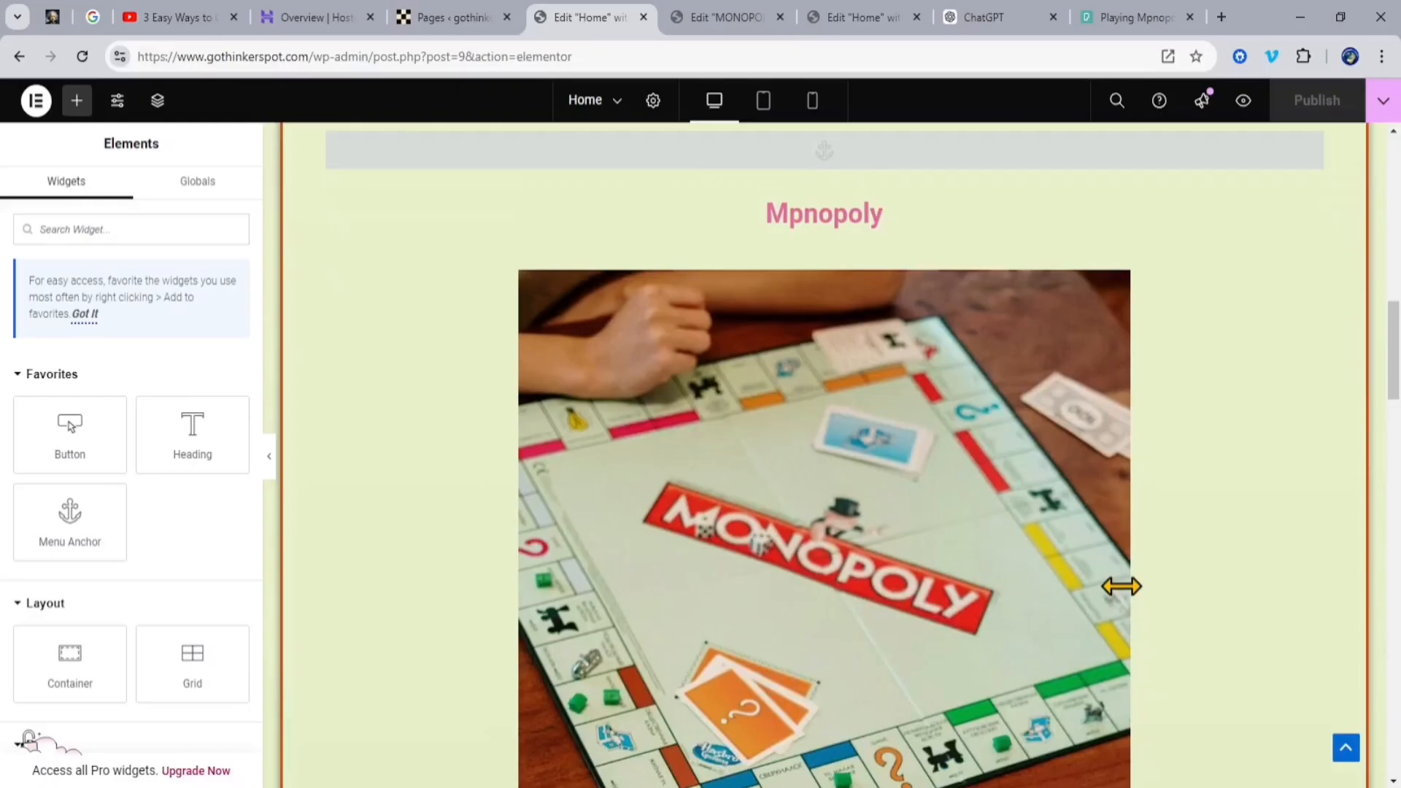
{"action": "scroll", "coordinate": [1122, 586], "scroll_direction": "up", "scroll_amount": 1}
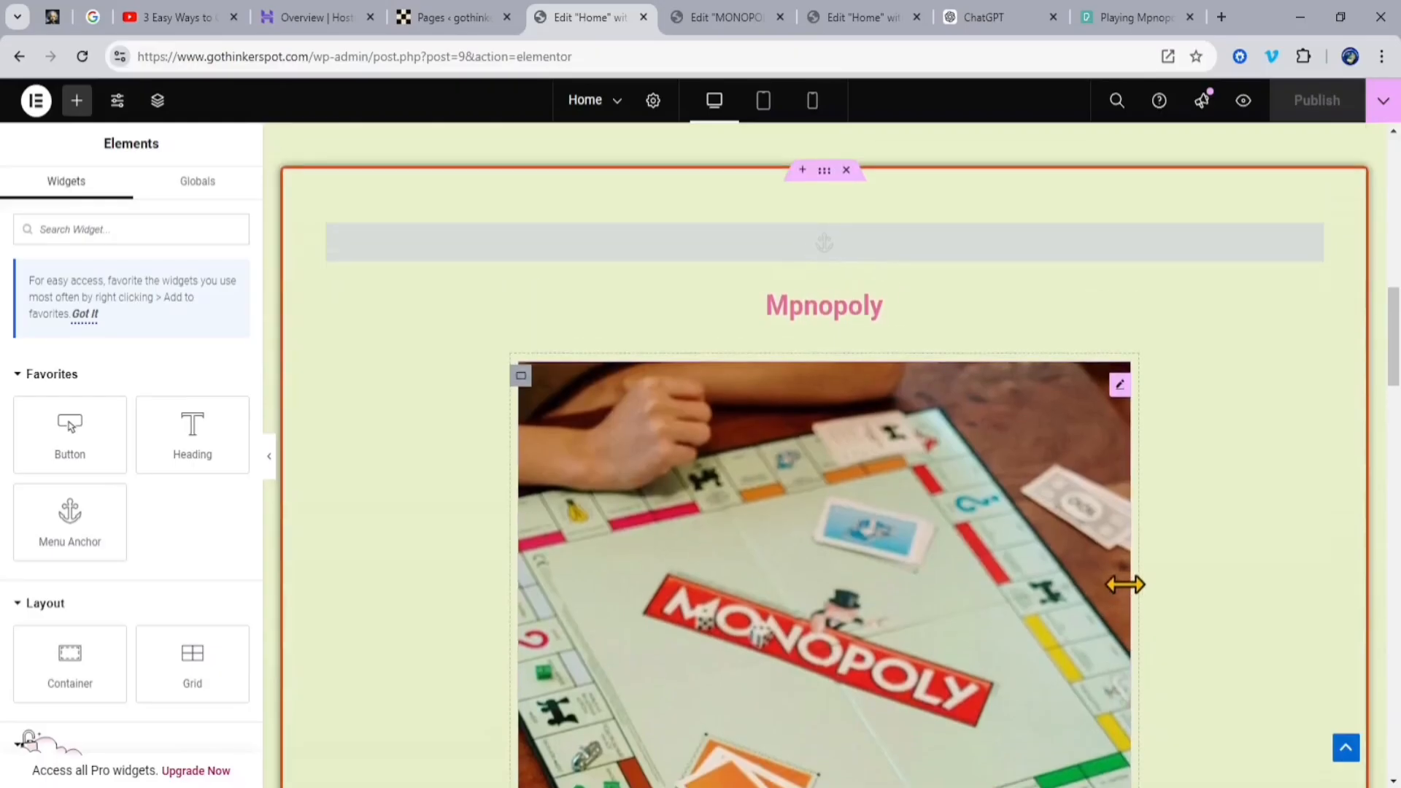
Step: In the Home page editor, change the Monopoly section's heading to "MONOPOLY" and publish the page
{"action": "left_click", "coordinate": [874, 309]}
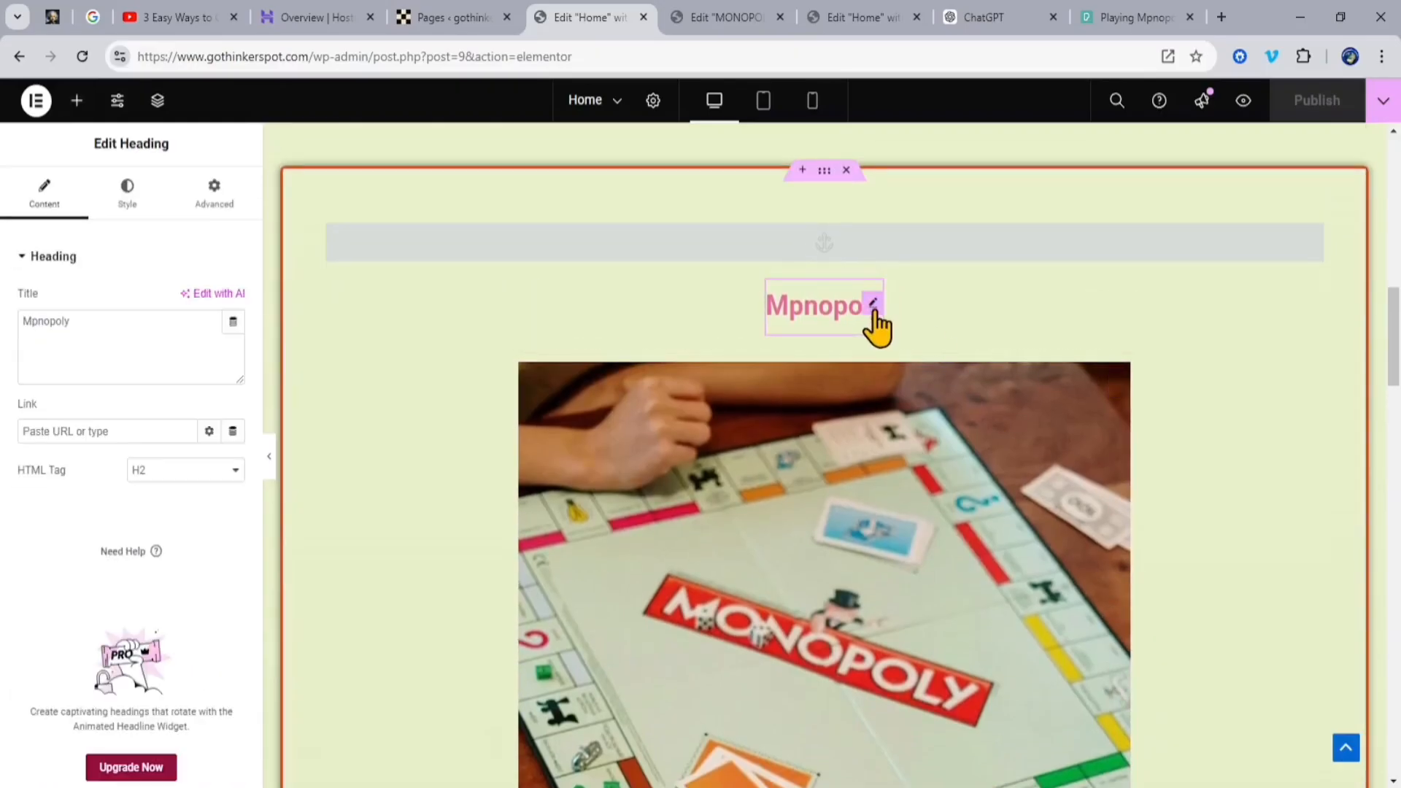
{"action": "left_click", "coordinate": [32, 321]}
{"action": "key", "text": "BackSpace"}
{"action": "type", "text": "o"}
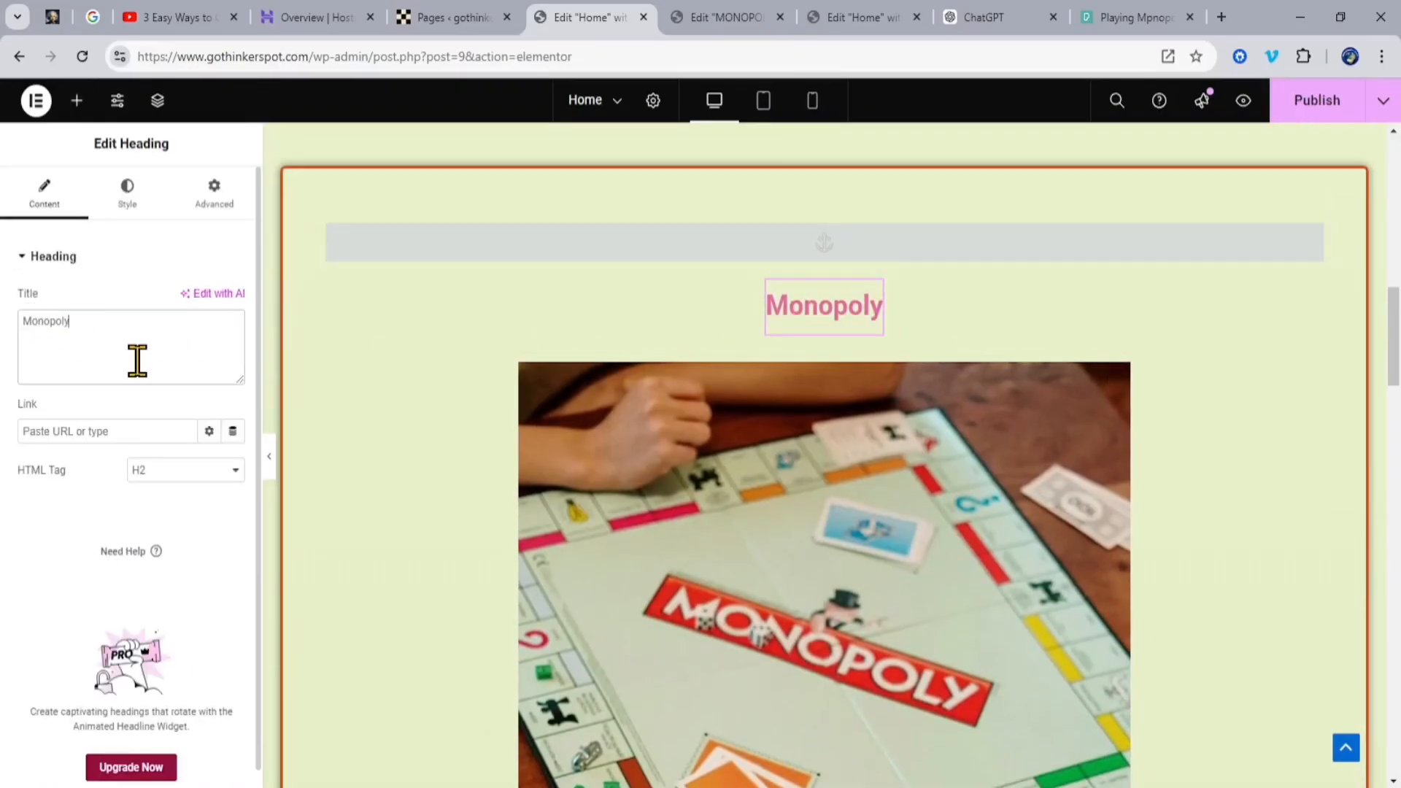
{"action": "left_click_drag", "start_coordinate": [93, 322], "coordinate": [6, 328]}
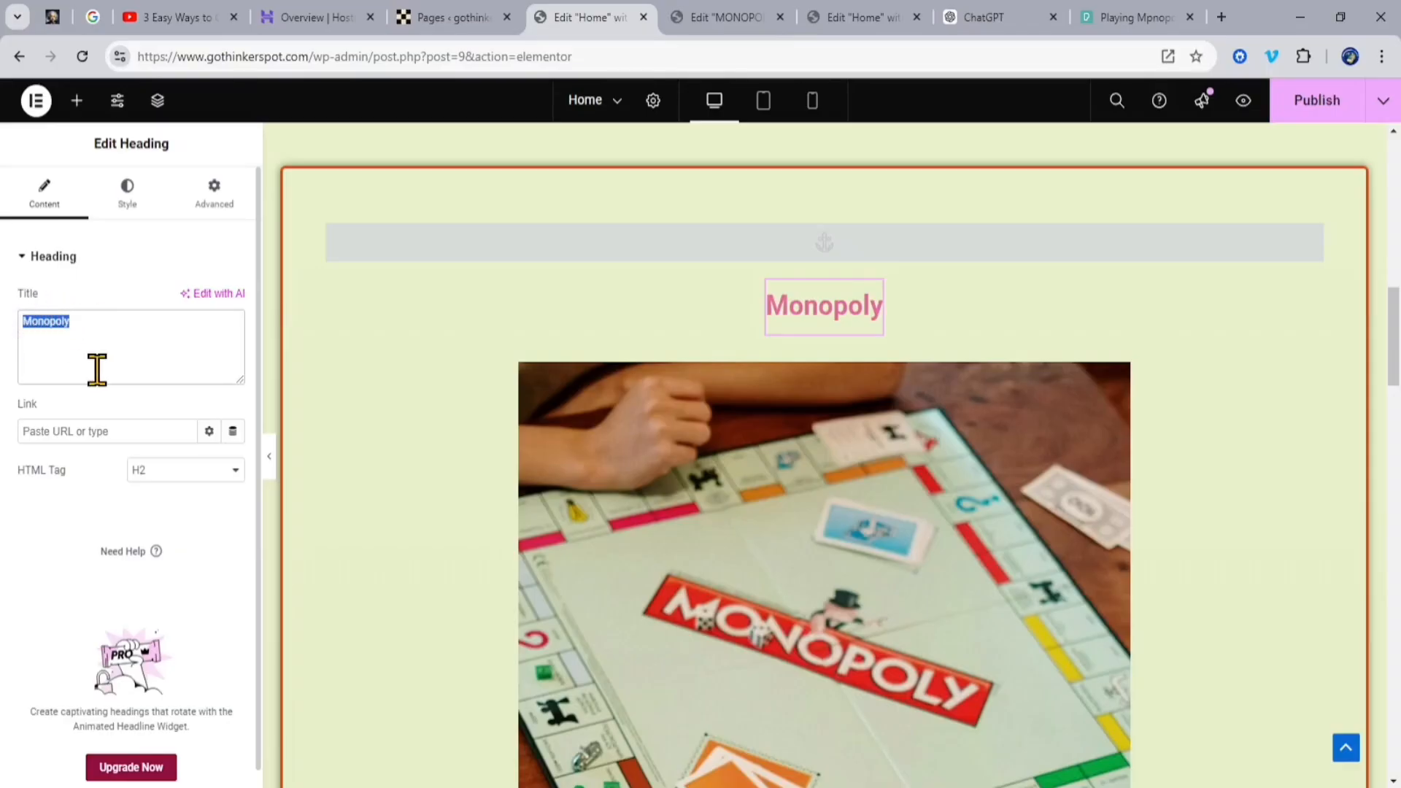
{"action": "type", "text": "MONOPOLY"}
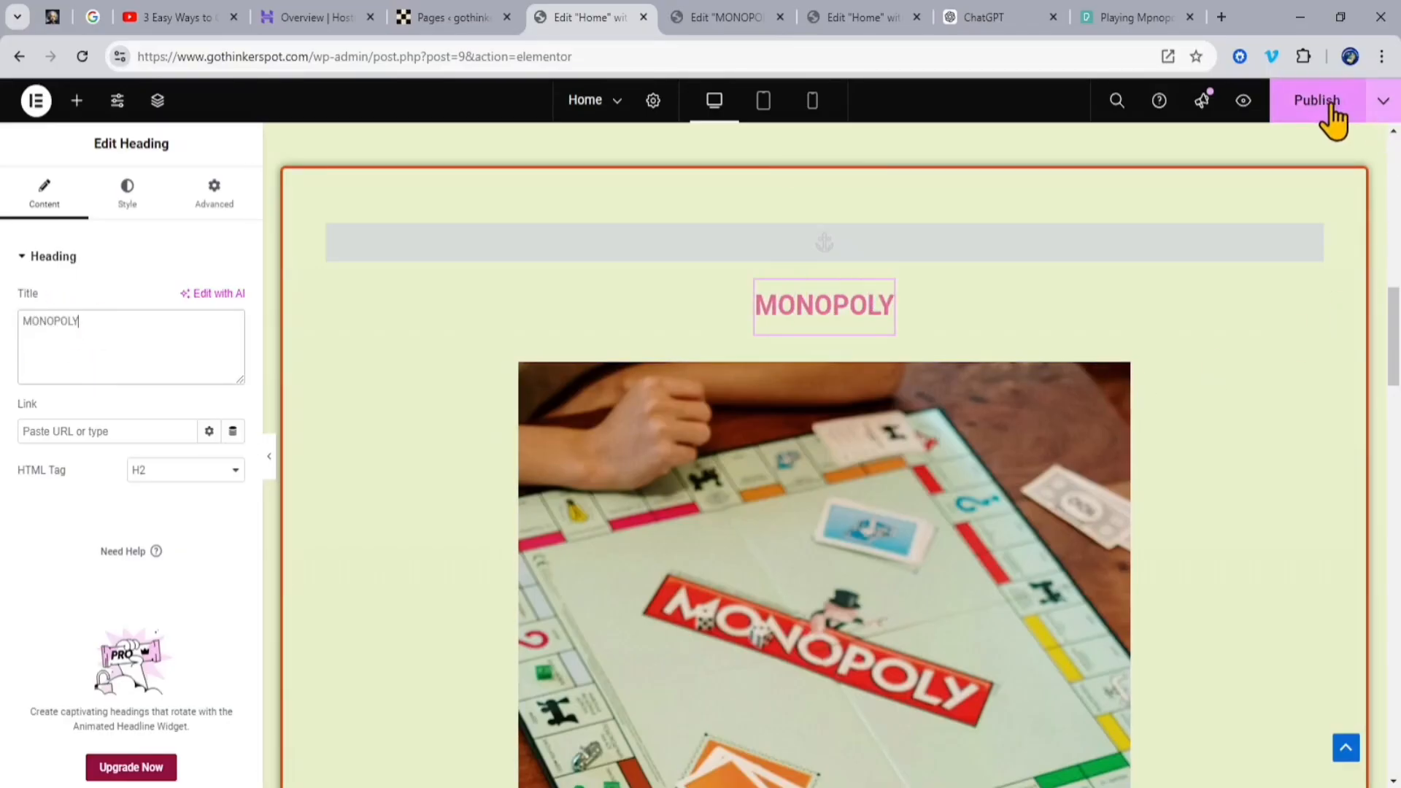
{"action": "left_click", "coordinate": [1322, 102]}
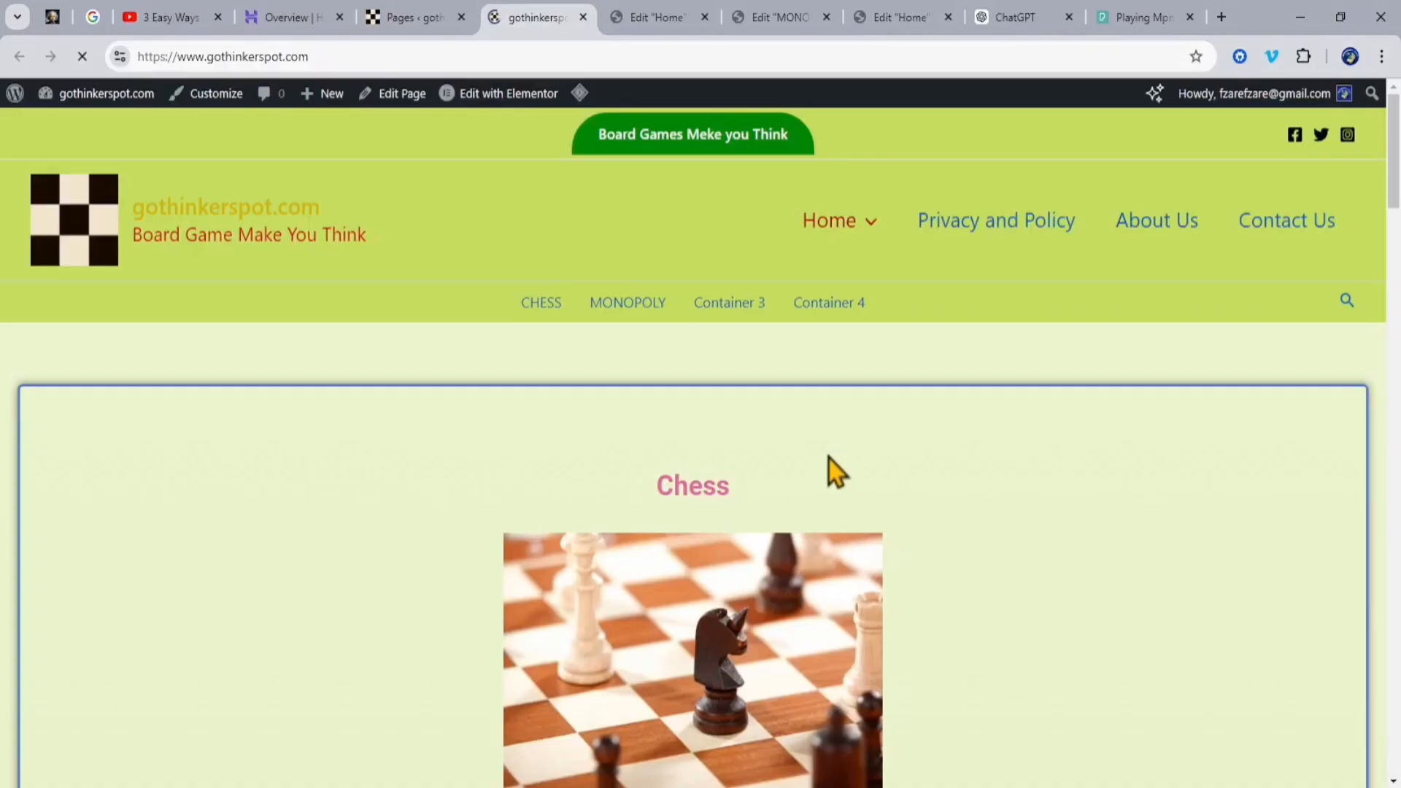
Step: Check the corrected Monopoly section heading on the live home page
{"action": "scroll", "coordinate": [840, 469], "scroll_direction": "down", "scroll_amount": 10}
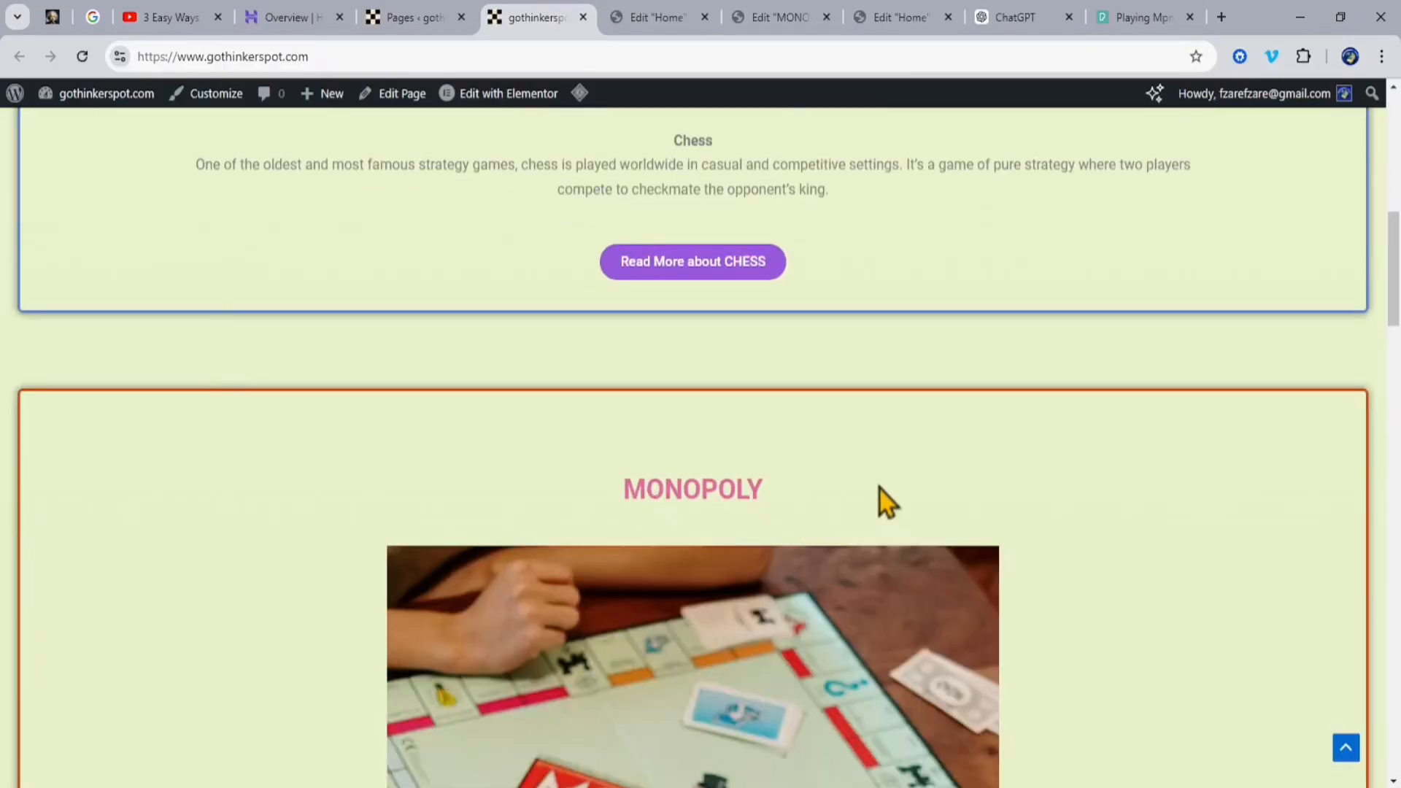
{"action": "scroll", "coordinate": [879, 488], "scroll_direction": "up", "scroll_amount": 1}
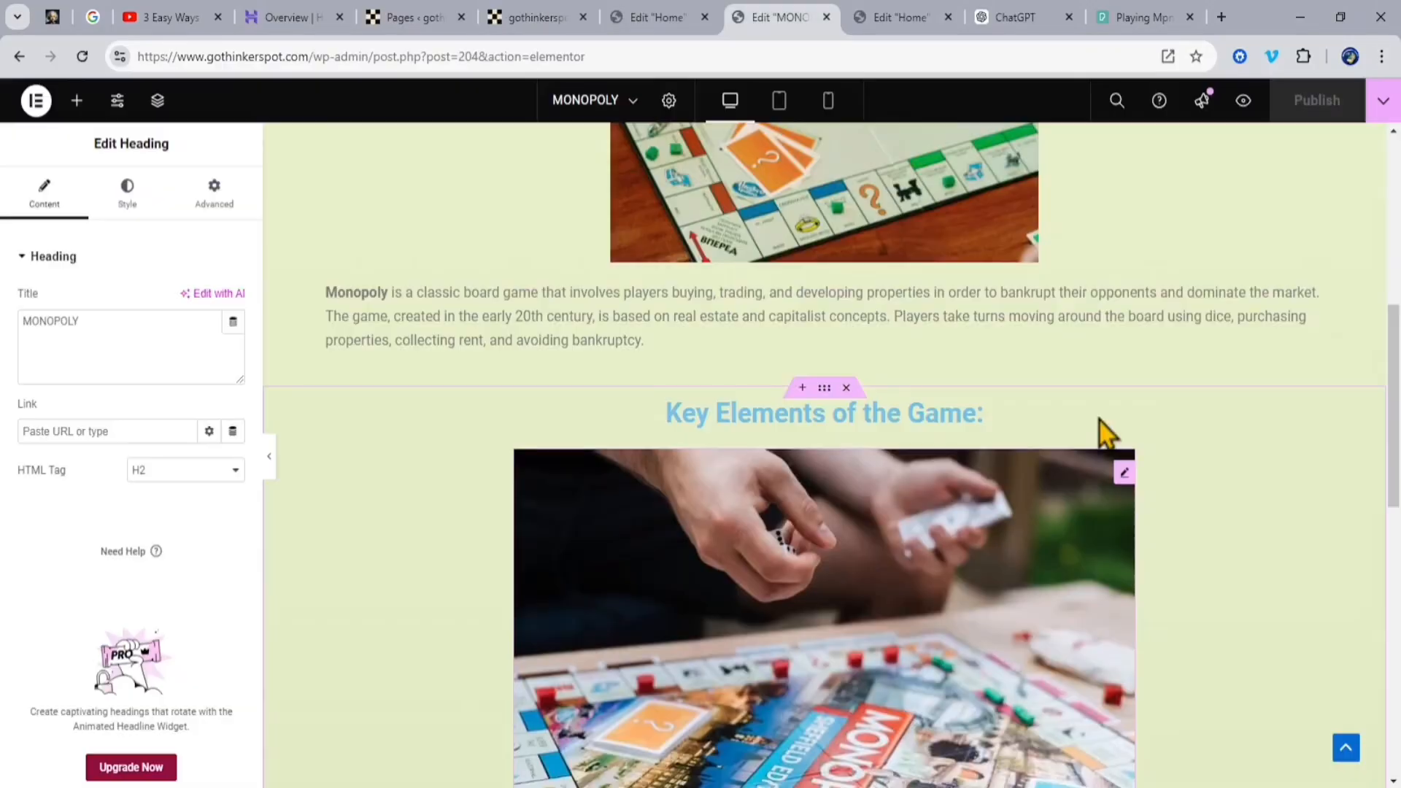
{"action": "scroll", "coordinate": [1101, 419], "scroll_direction": "down", "scroll_amount": 10}
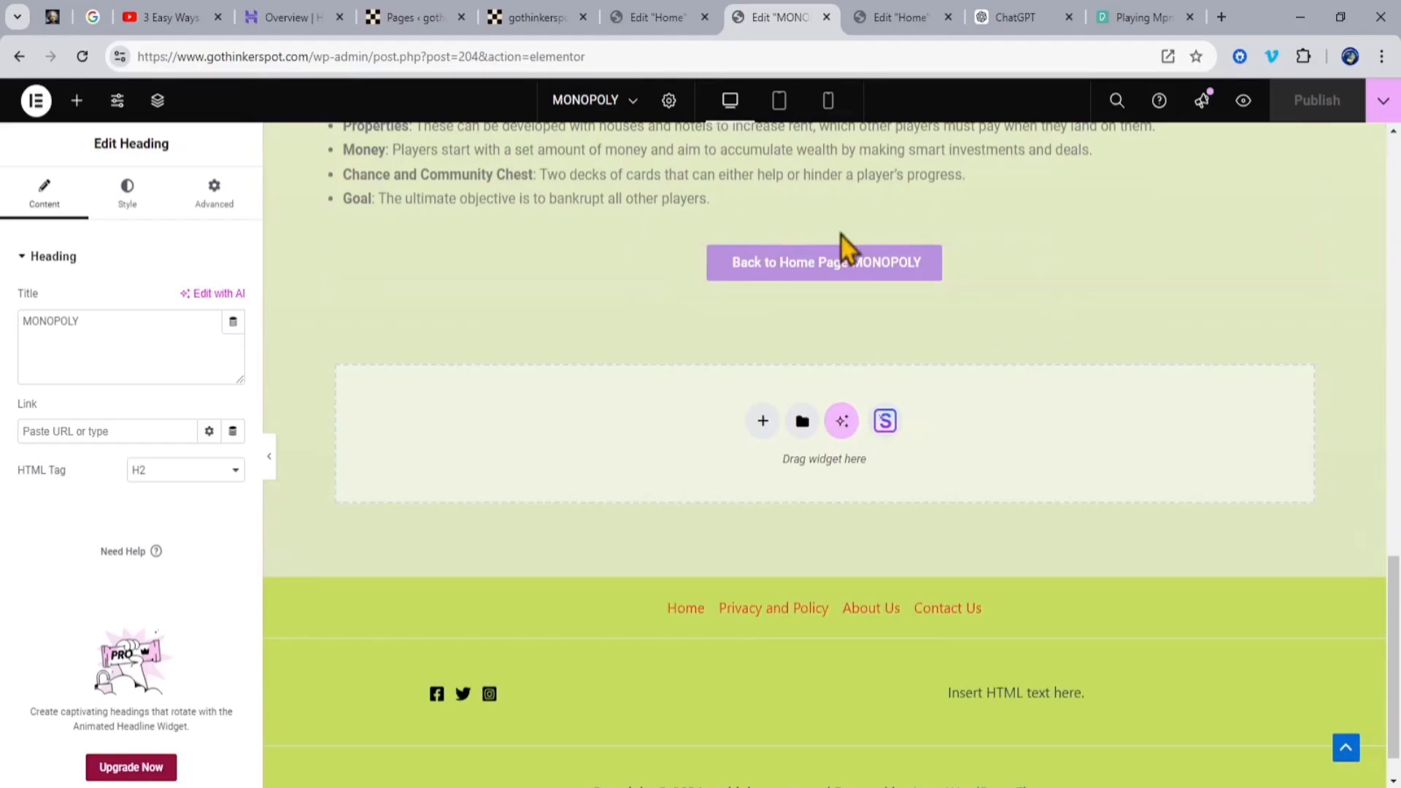
Step: Switch to ChatGPT and copy the "Strategies:" heading from the Monopoly answer
{"action": "left_click", "coordinate": [1014, 20]}
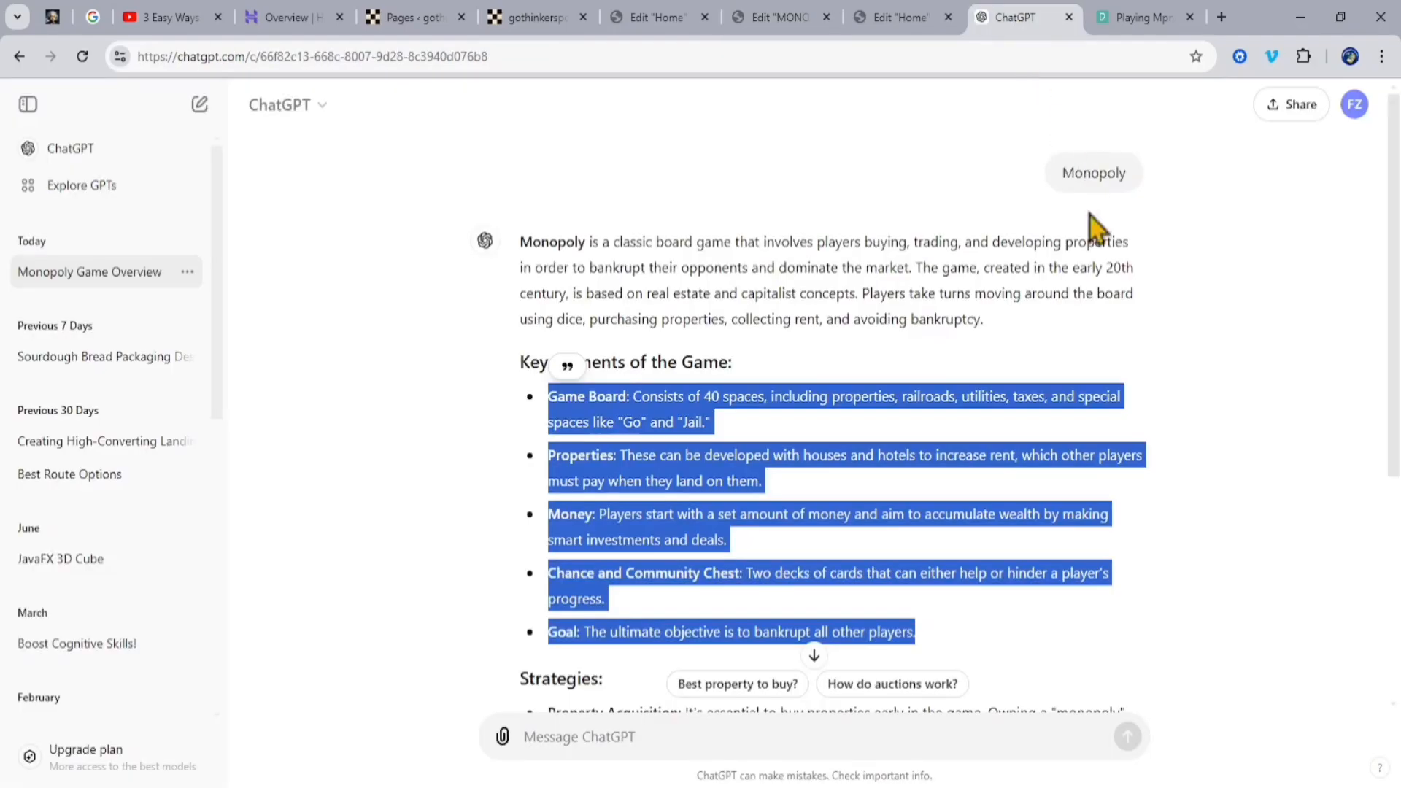
{"action": "scroll", "coordinate": [1170, 493], "scroll_direction": "down", "scroll_amount": 5}
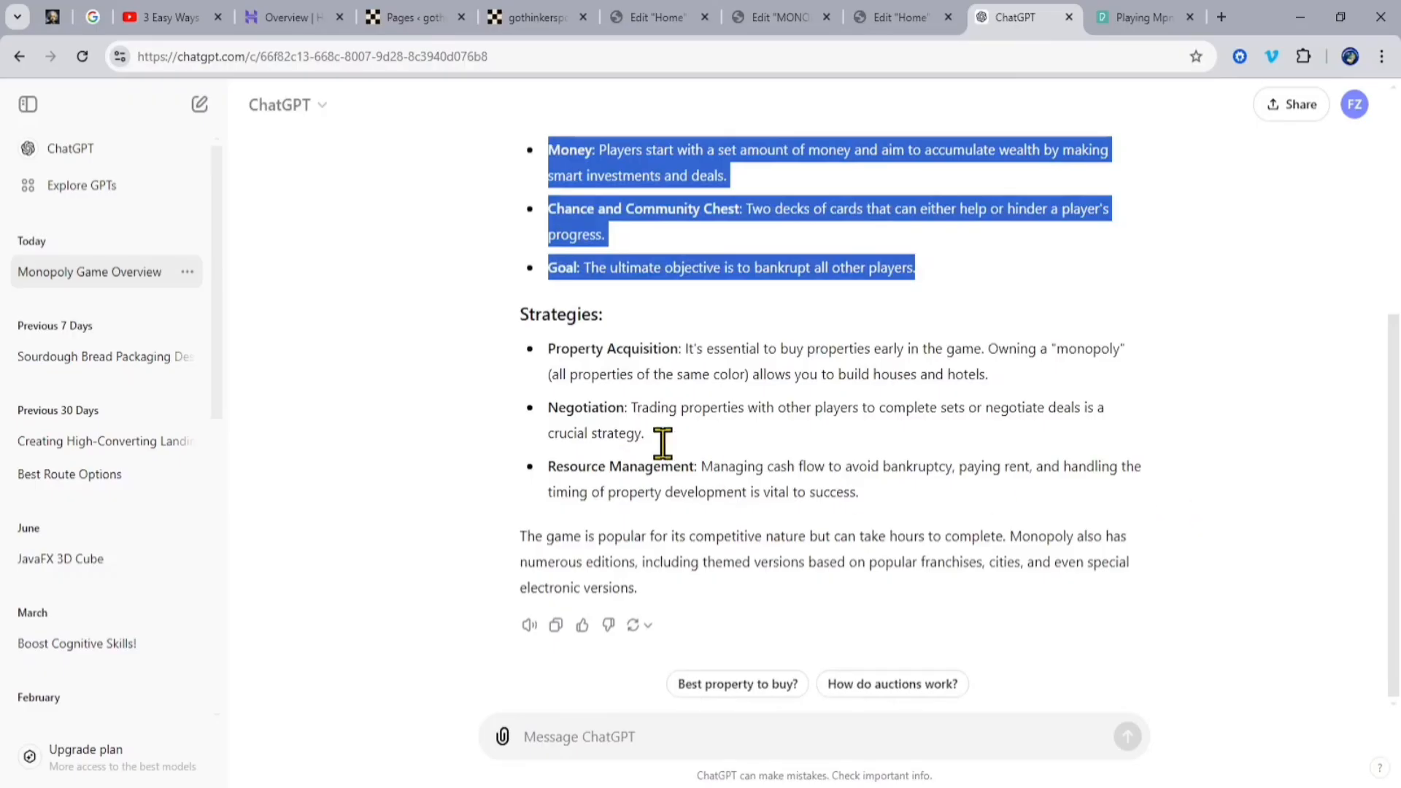
{"action": "left_click", "coordinate": [483, 326]}
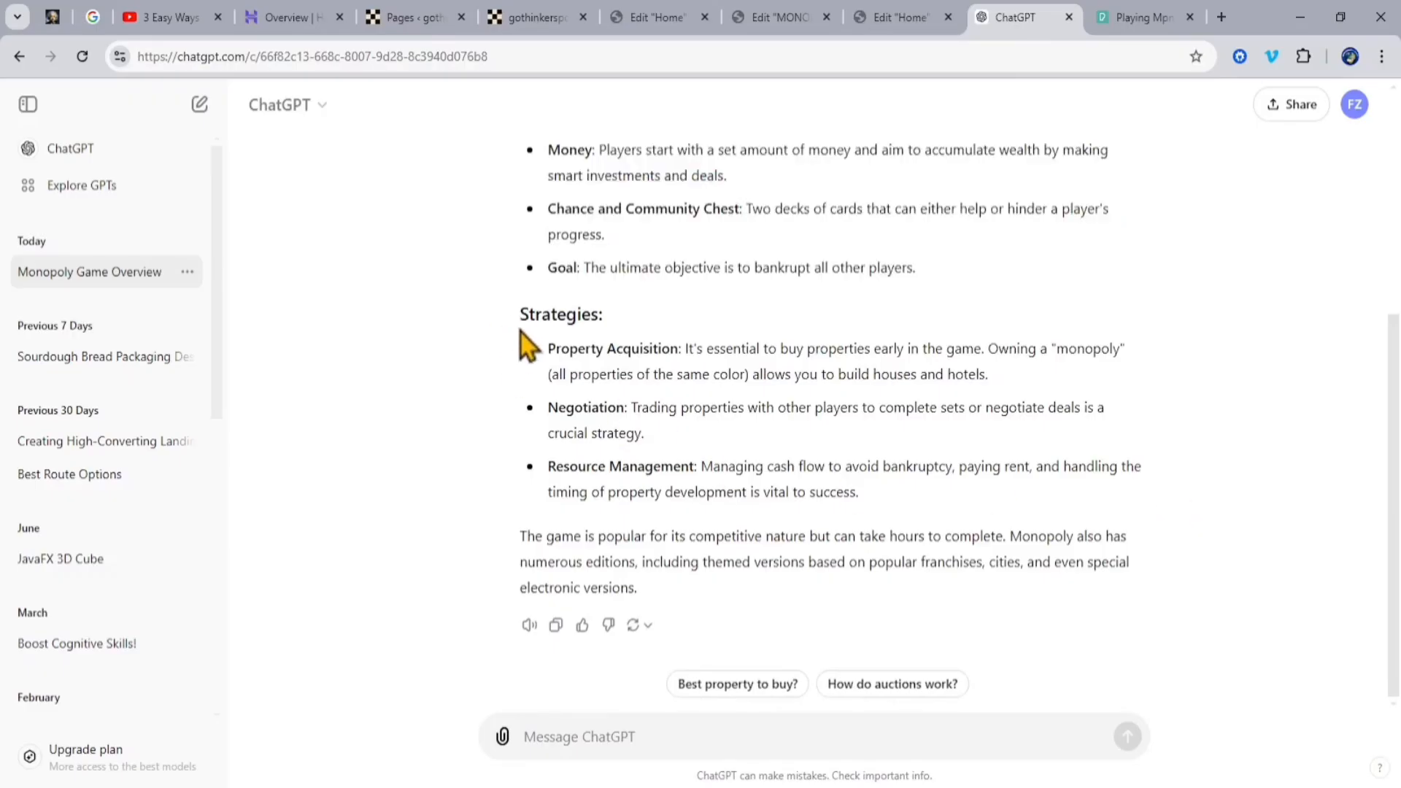
{"action": "left_click_drag", "start_coordinate": [539, 314], "coordinate": [613, 321]}
{"action": "key", "text": "ctrl+c"}
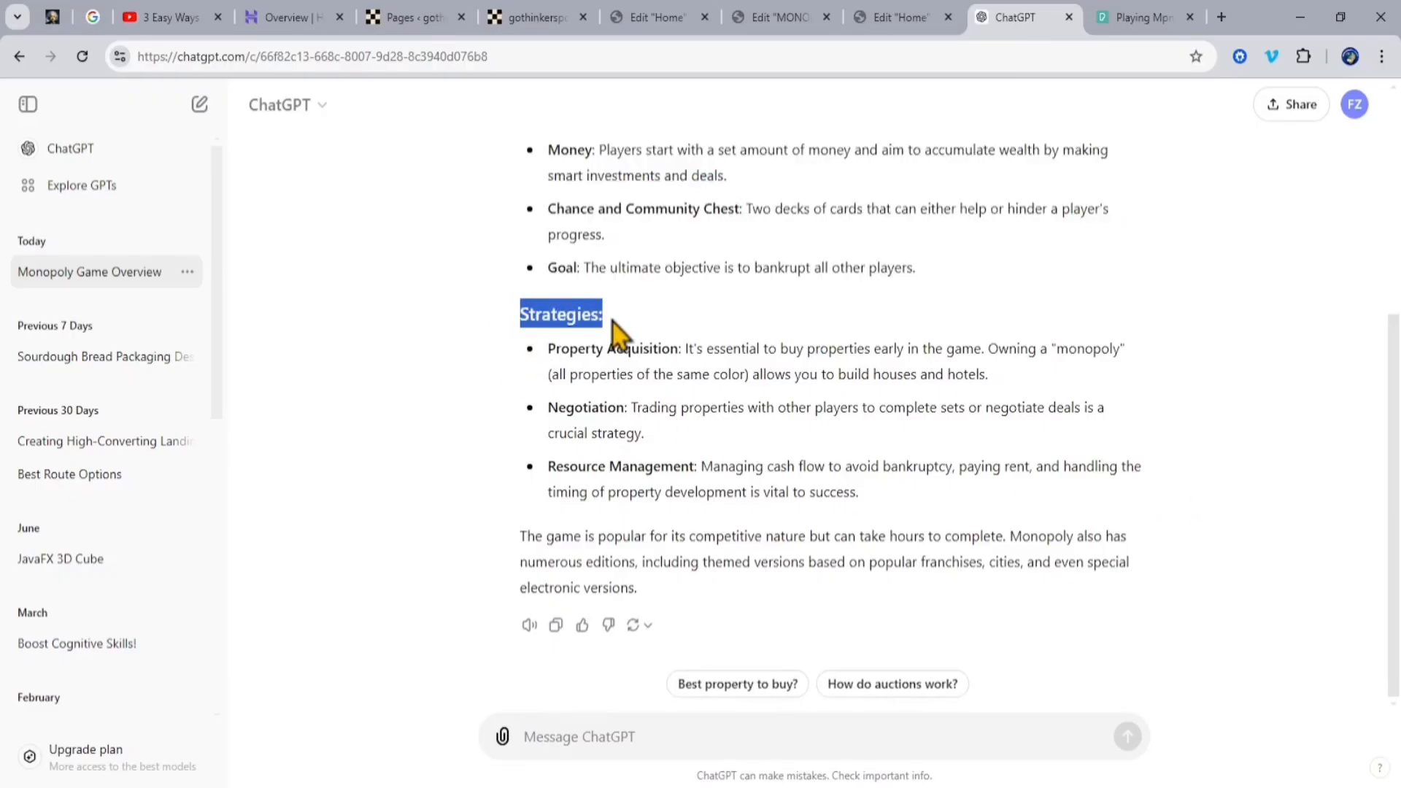
Step: Back in the MONOPOLY page editor, add a container below the "Back to Home Page MONOPOLY" button and place a Heading widget in it
{"action": "left_click", "coordinate": [780, 17]}
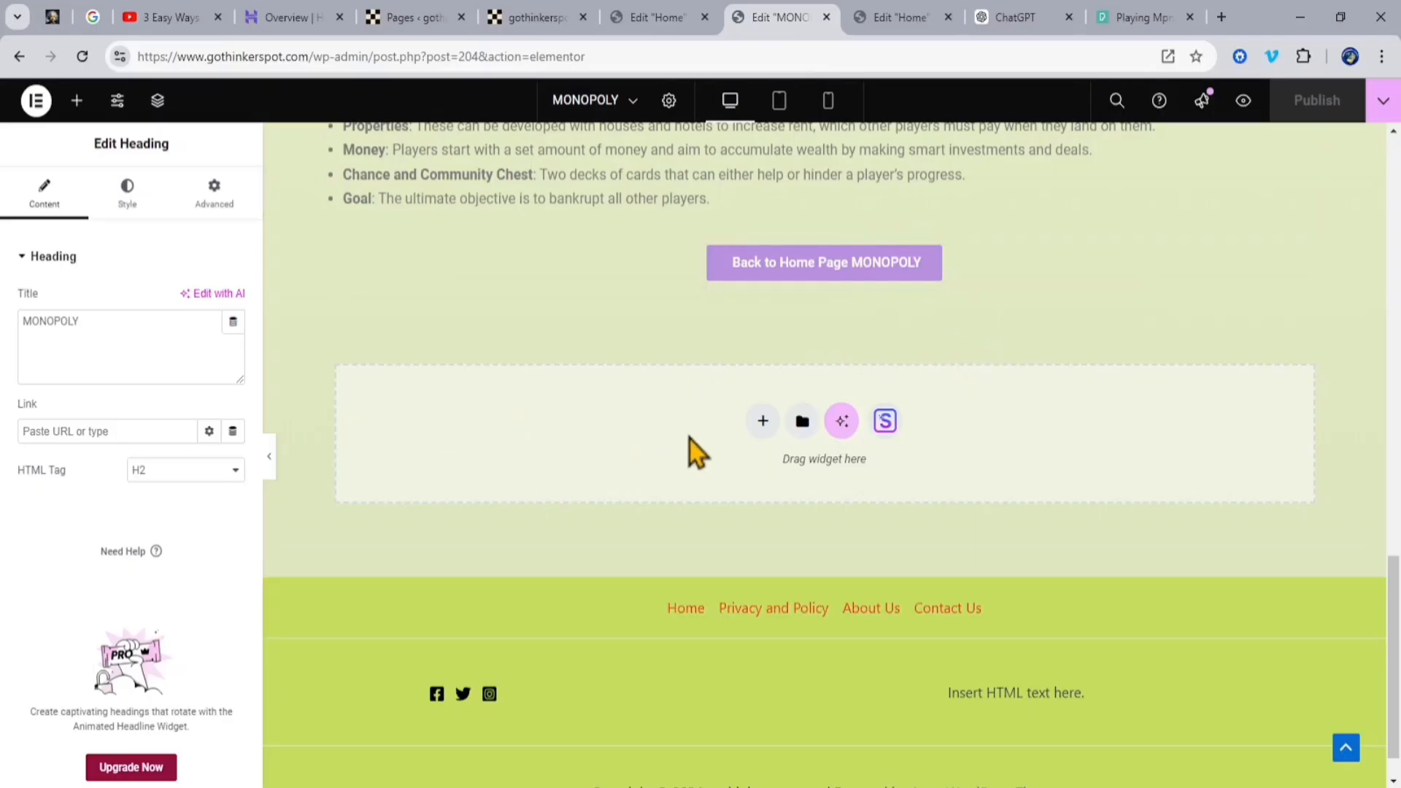
{"action": "left_click_drag", "start_coordinate": [690, 436], "coordinate": [680, 474]}
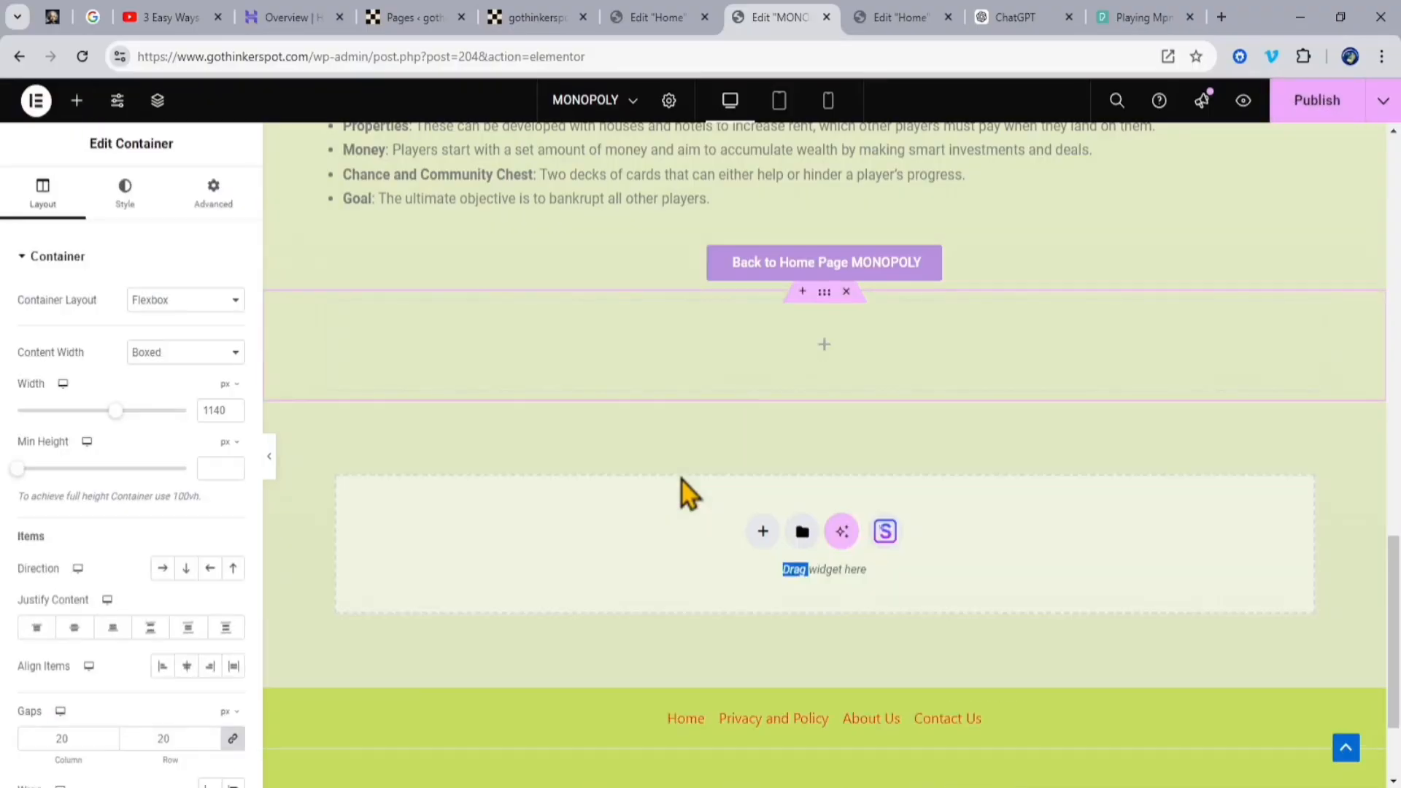
{"action": "left_click", "coordinate": [825, 348]}
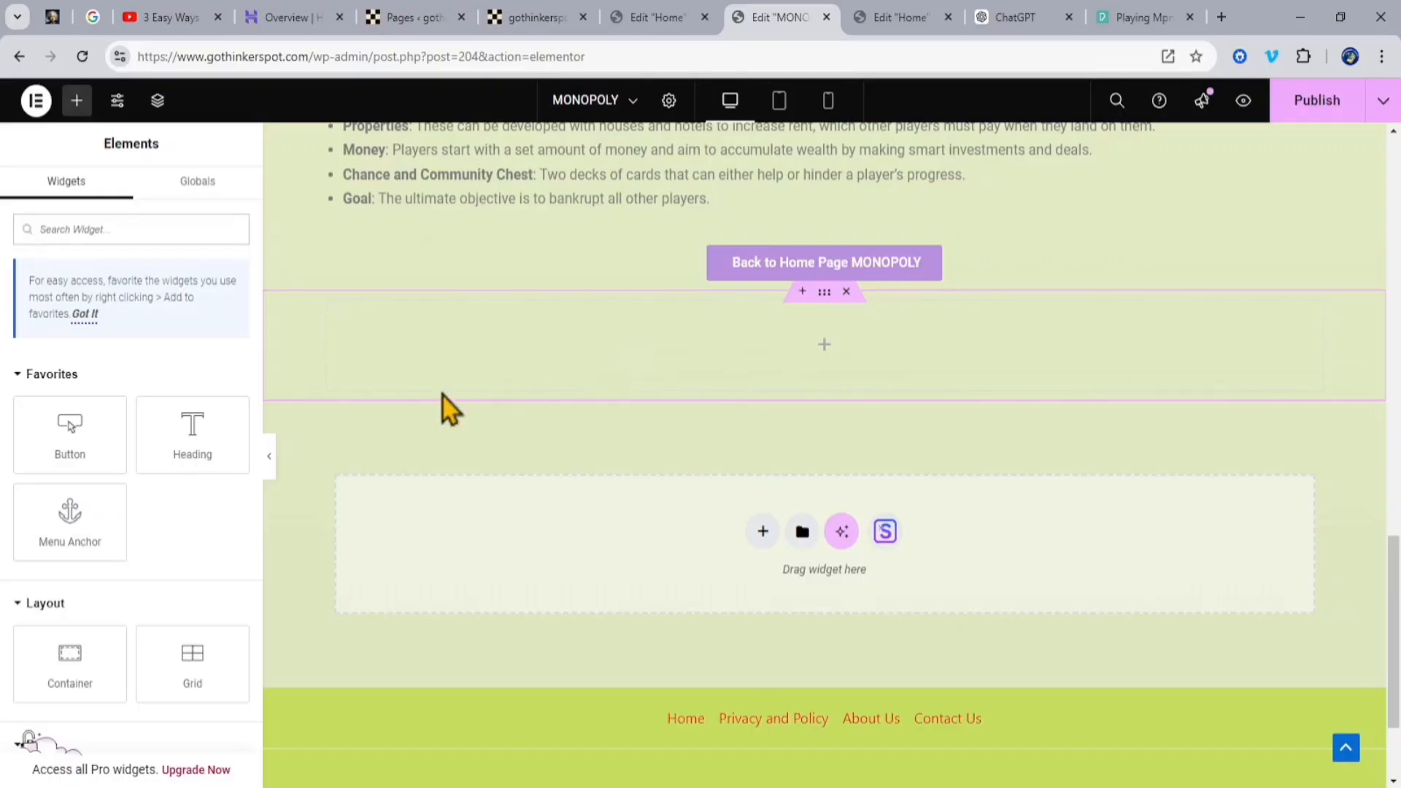
{"action": "left_click_drag", "start_coordinate": [219, 428], "coordinate": [754, 365]}
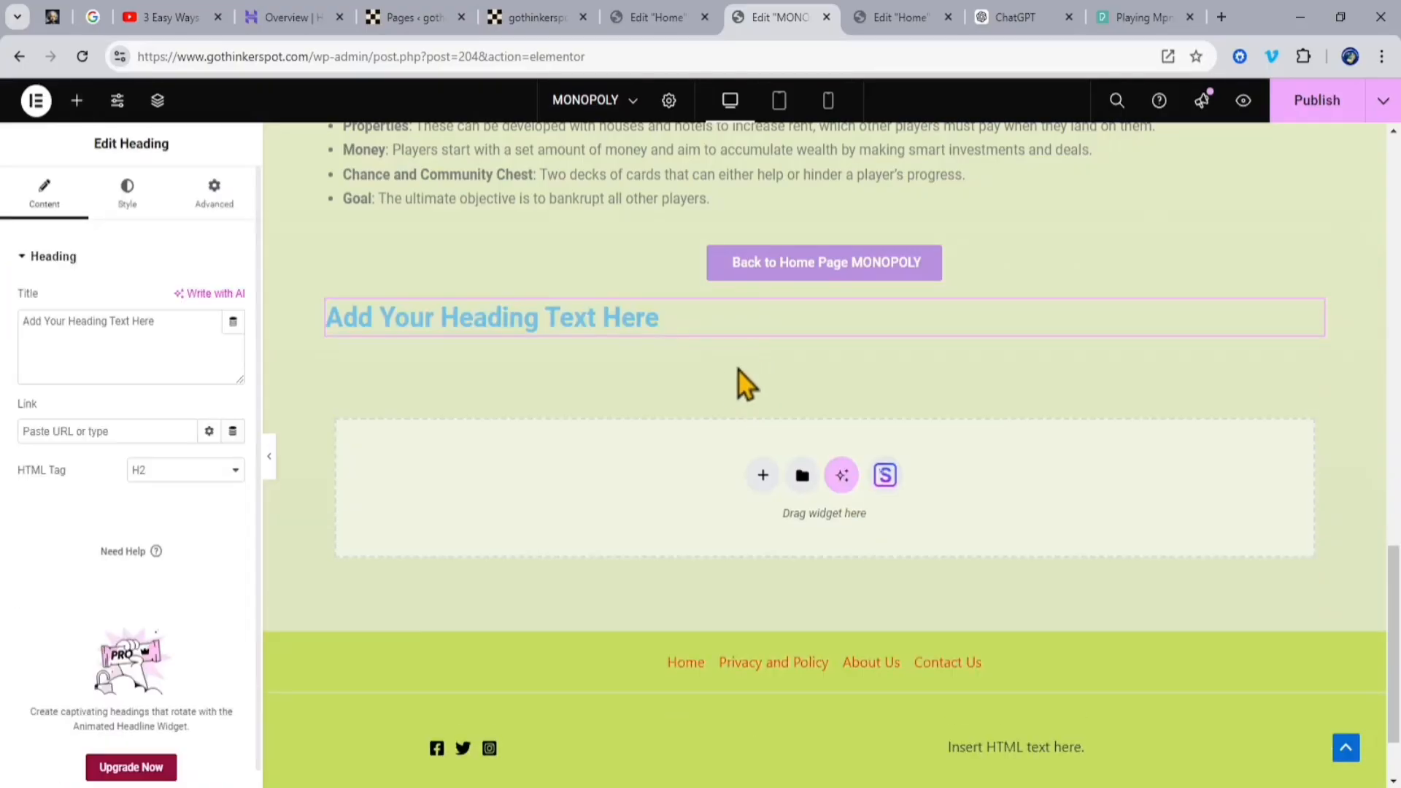
Step: Add an Image widget under the new heading and a Text Editor widget under the image
{"action": "left_click", "coordinate": [739, 371]}
{"action": "left_click_drag", "start_coordinate": [194, 636], "coordinate": [549, 329]}
{"action": "scroll", "coordinate": [549, 331], "scroll_direction": "down", "scroll_amount": 9}
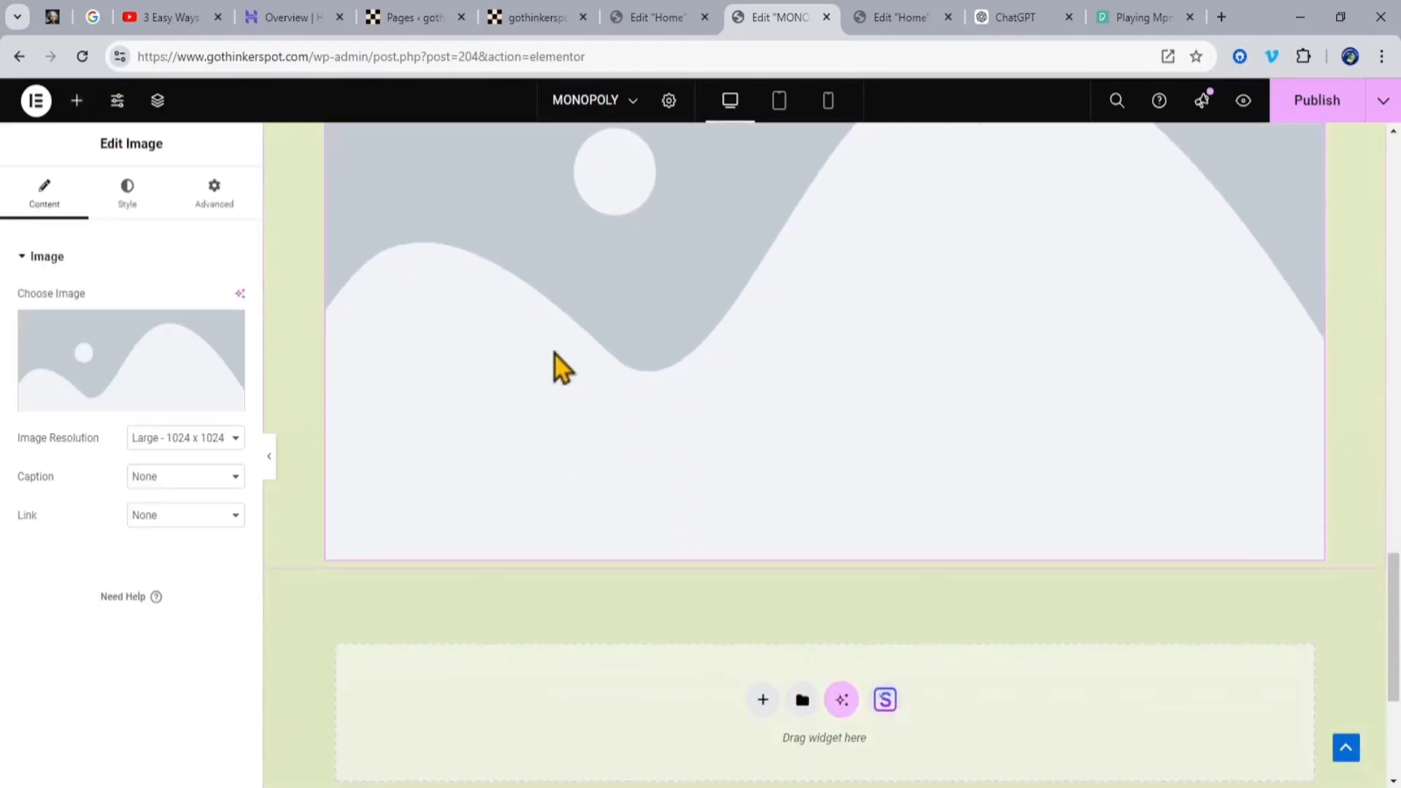
{"action": "left_click", "coordinate": [77, 100]}
{"action": "left_click_drag", "start_coordinate": [70, 617], "coordinate": [706, 406]}
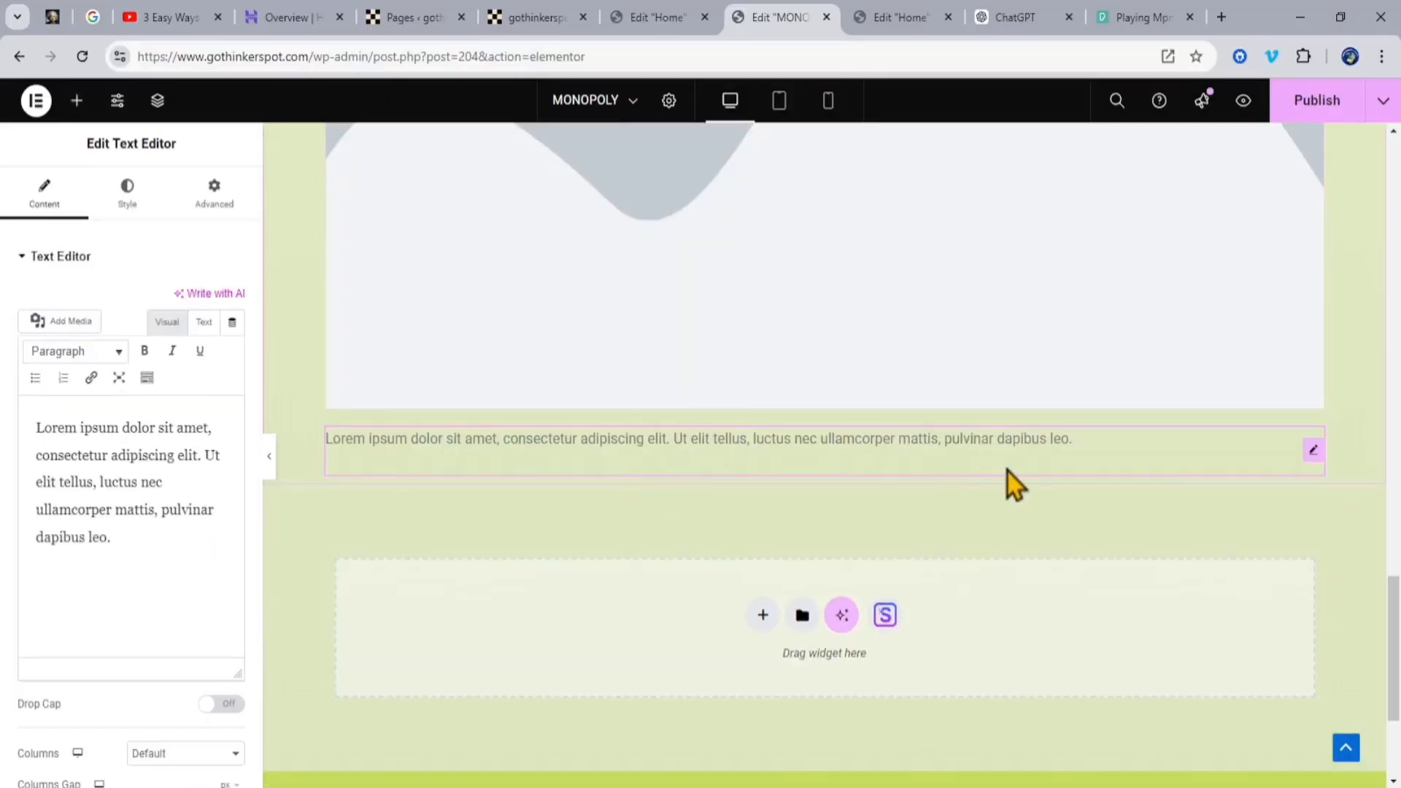
Step: Centre the new container's heading and replace its title with the copied "Strategies:"
{"action": "scroll", "coordinate": [1009, 471], "scroll_direction": "up", "scroll_amount": 8}
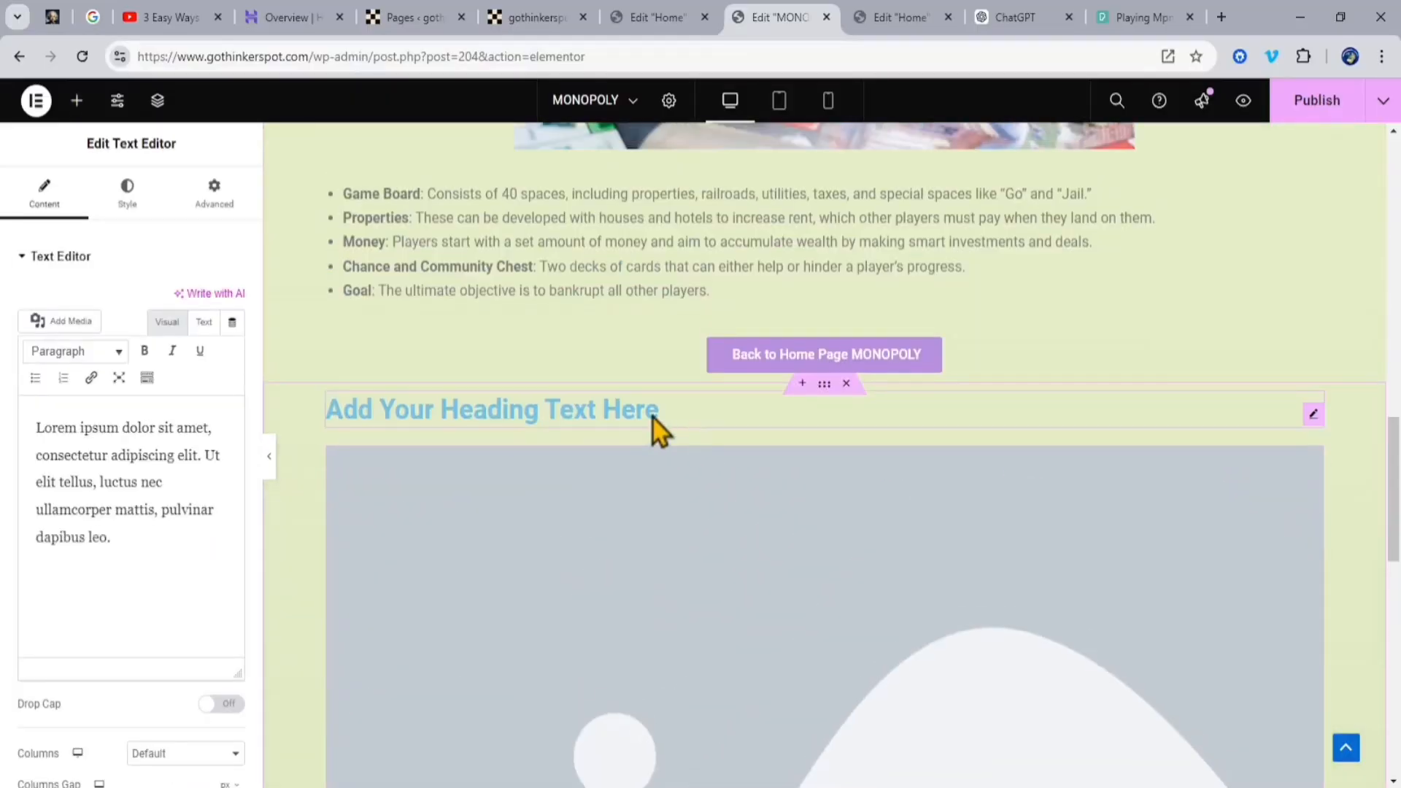
{"action": "left_click", "coordinate": [677, 417]}
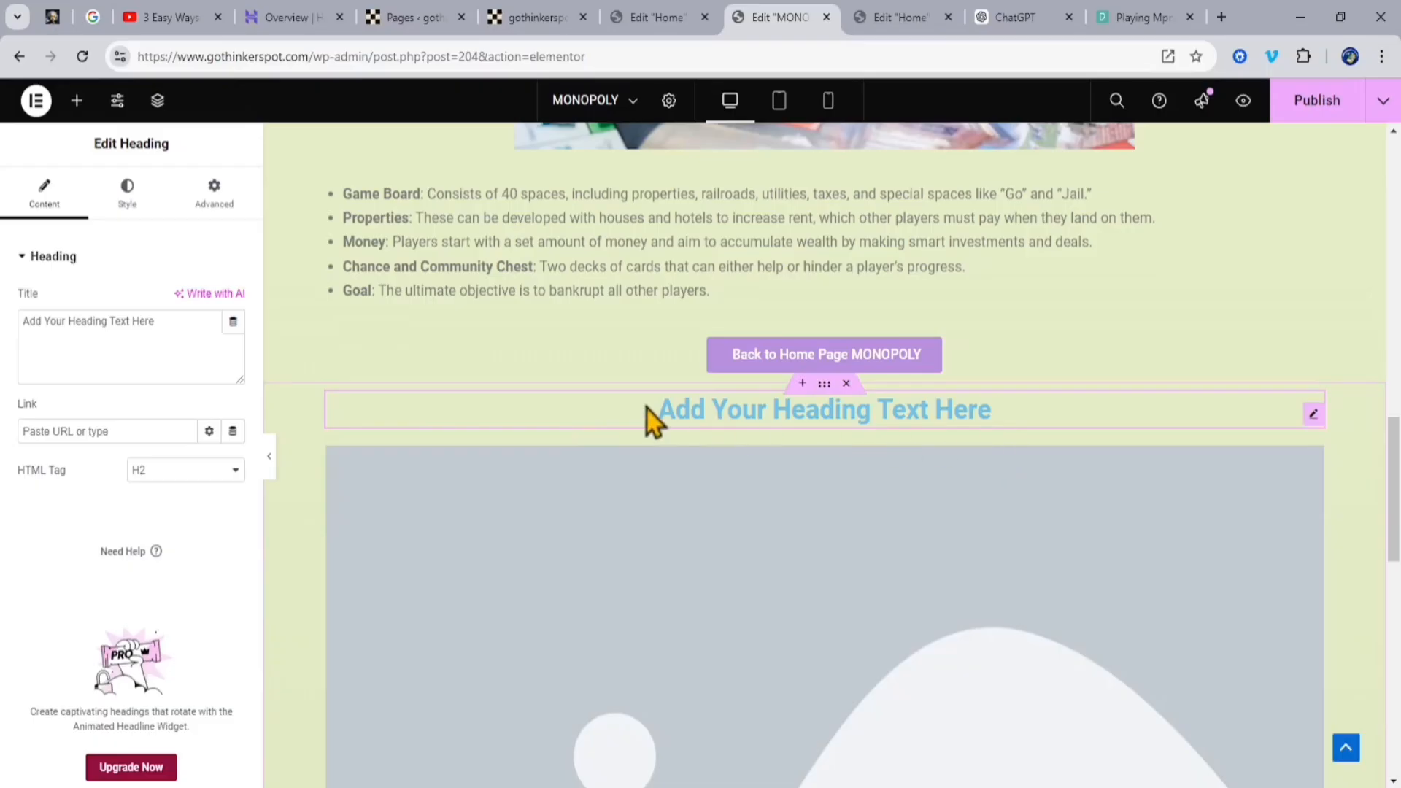
{"action": "left_click_drag", "start_coordinate": [168, 323], "coordinate": [14, 326]}
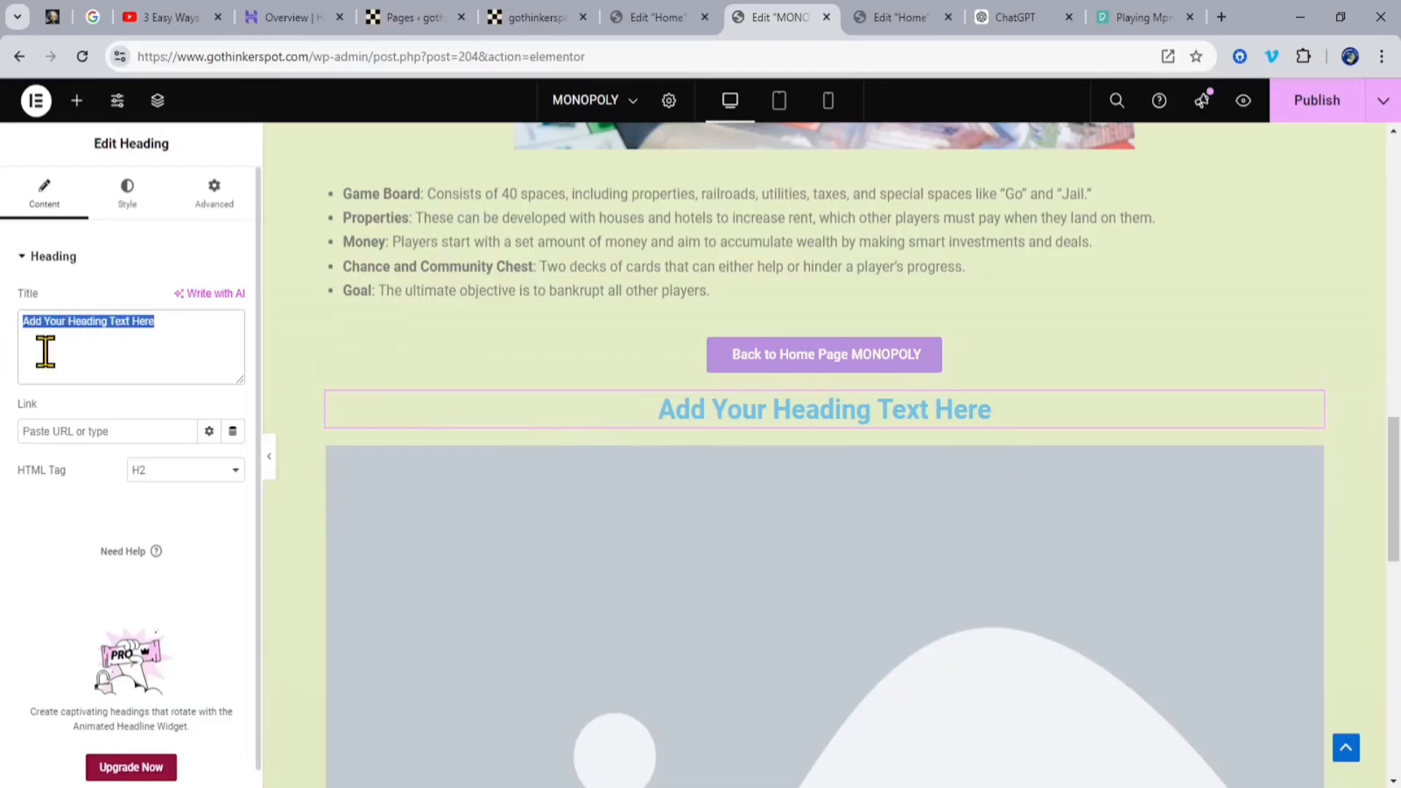
{"action": "key", "text": "ctrl+v"}
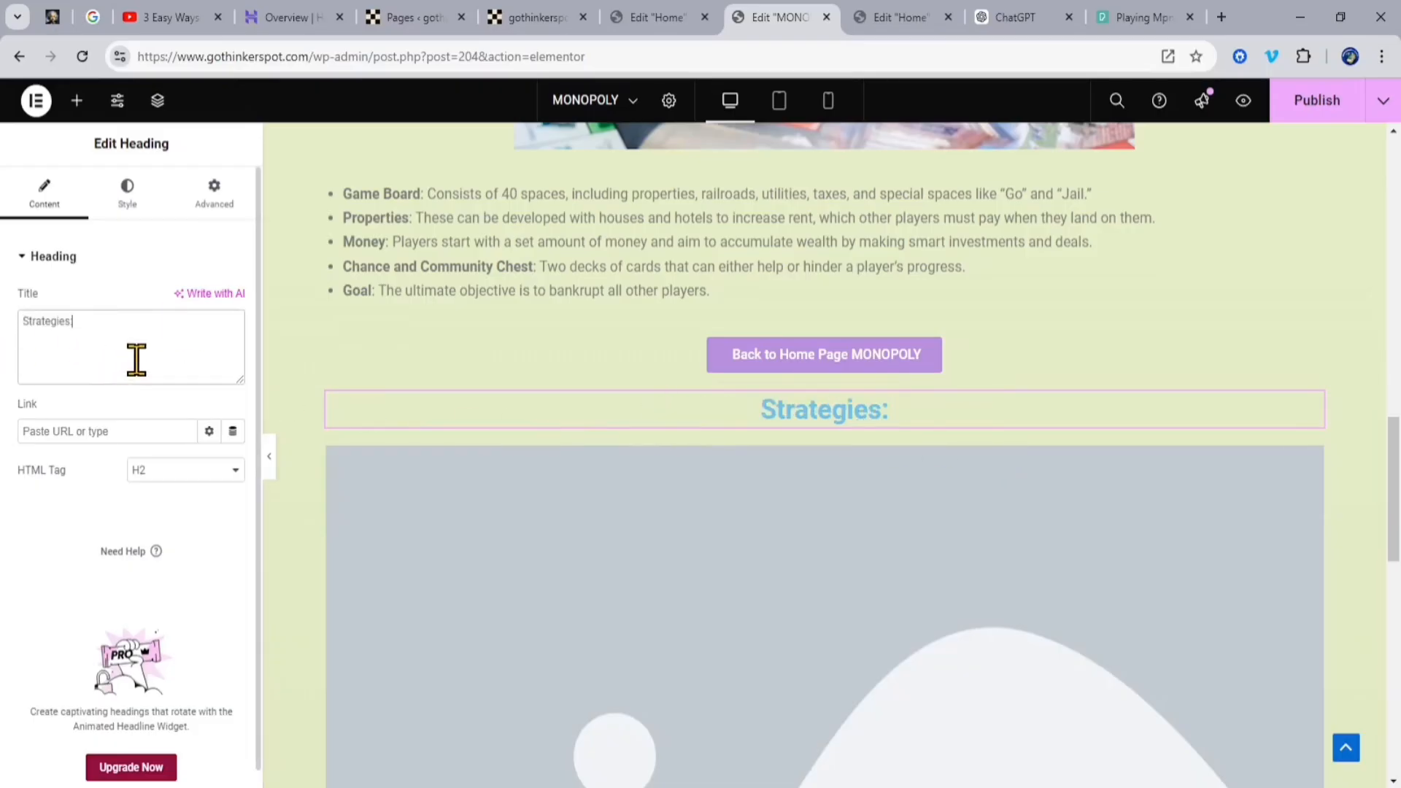
Step: Copy the three strategy bullets and the closing paragraph of the Monopoly answer from ChatGPT
{"action": "scroll", "coordinate": [648, 484], "scroll_direction": "down", "scroll_amount": 8}
{"action": "left_click", "coordinate": [1153, 547]}
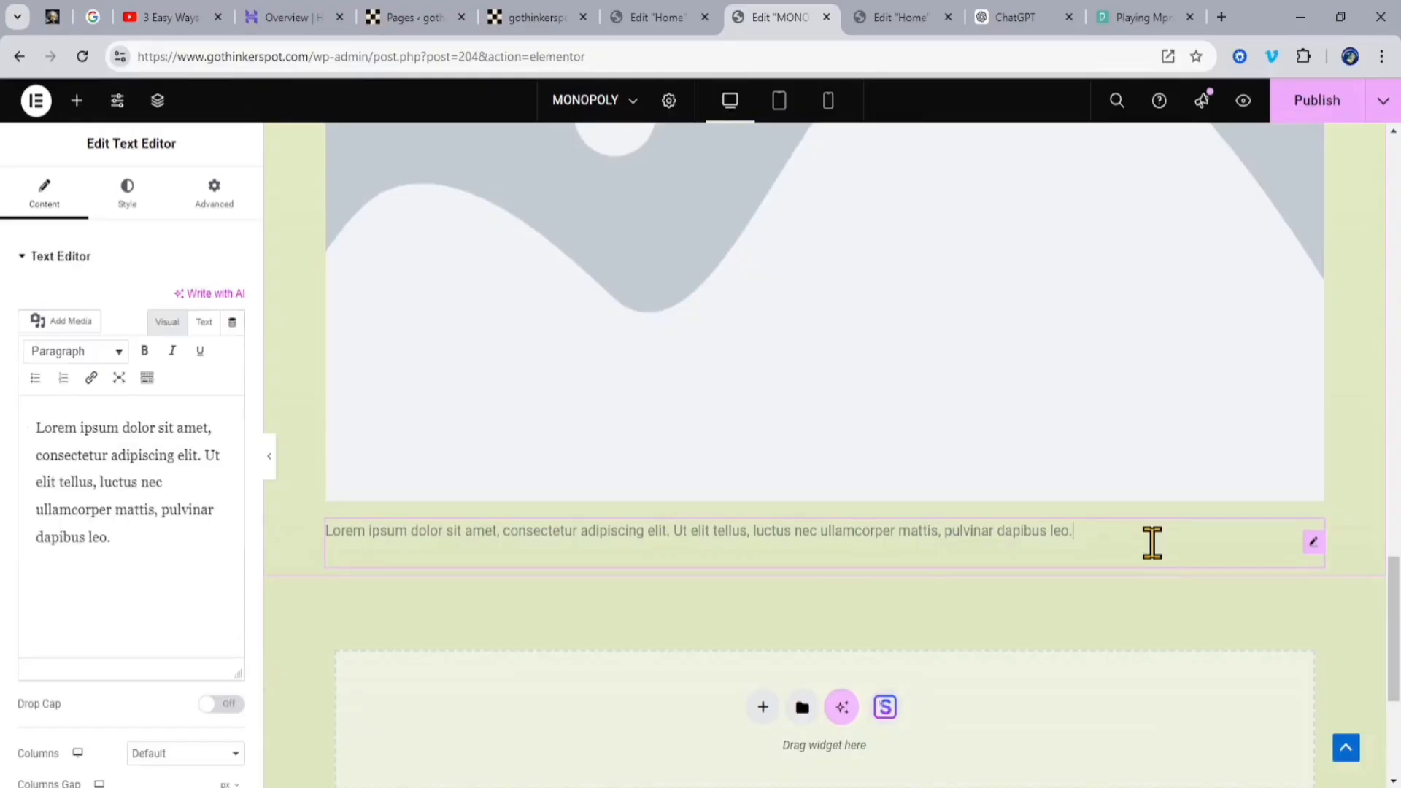
{"action": "left_click", "coordinate": [1015, 17]}
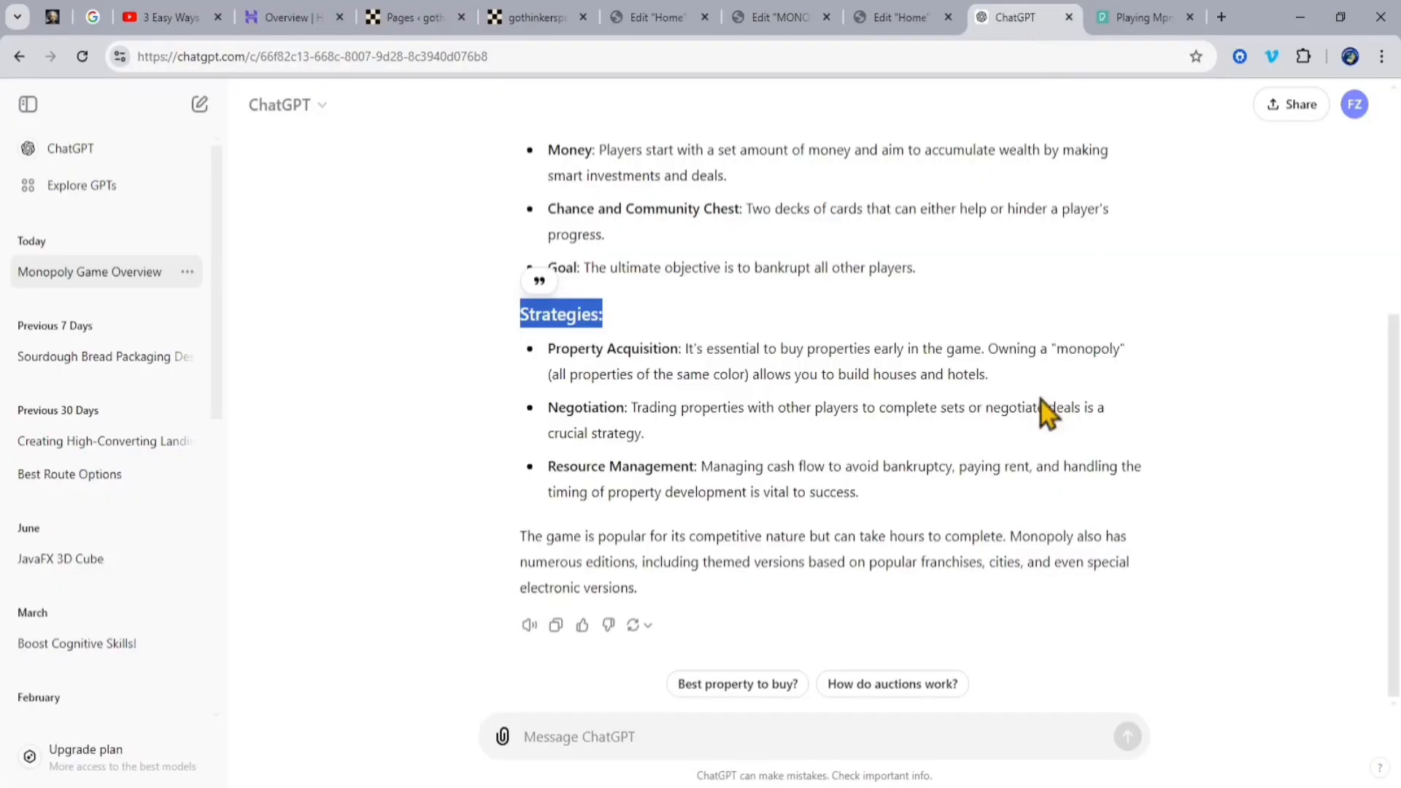
{"action": "left_click_drag", "start_coordinate": [519, 352], "coordinate": [1110, 585]}
{"action": "key", "text": "ctrl+c"}
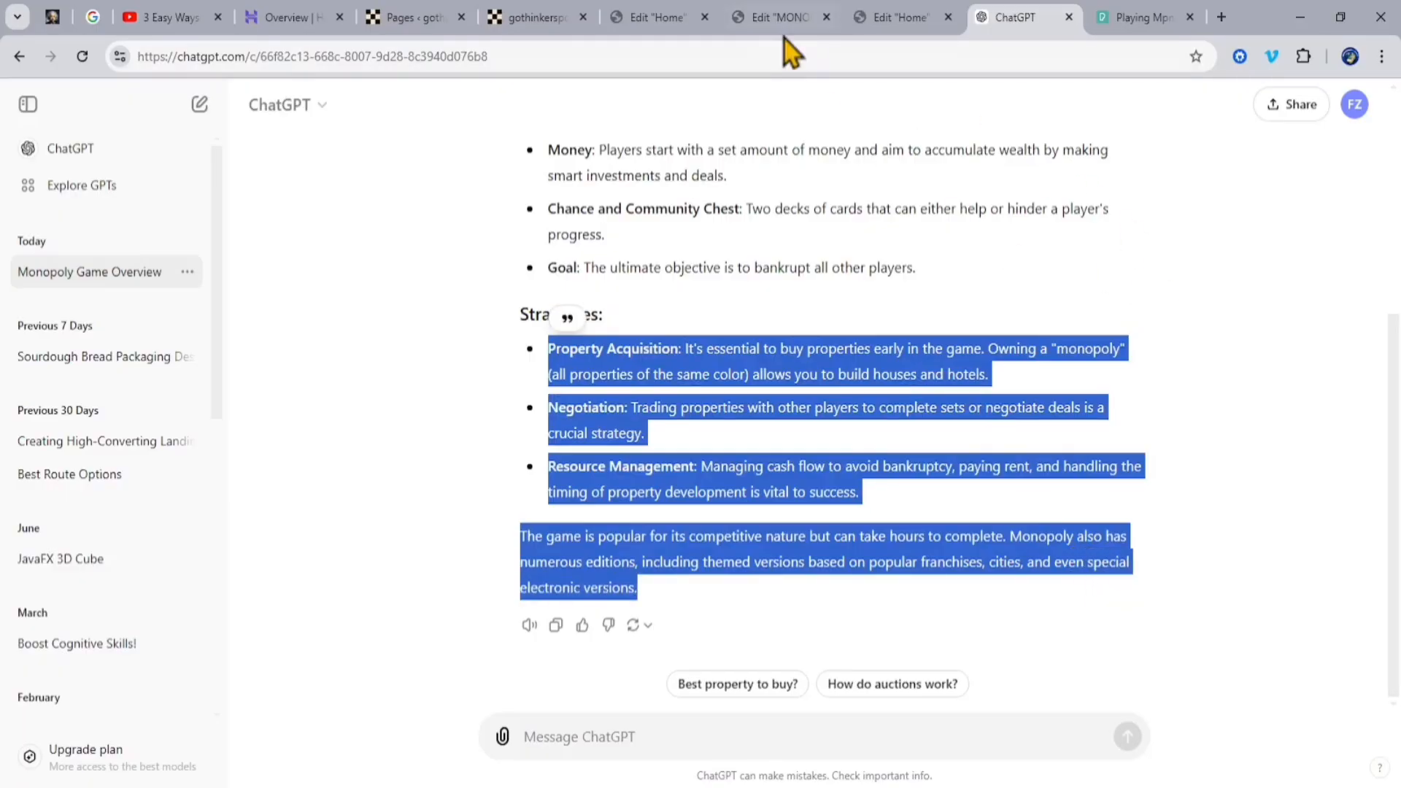
Step: Return to the MONOPOLY page editor and replace the placeholder text under the image with the copied strategies text
{"action": "left_click", "coordinate": [799, 22]}
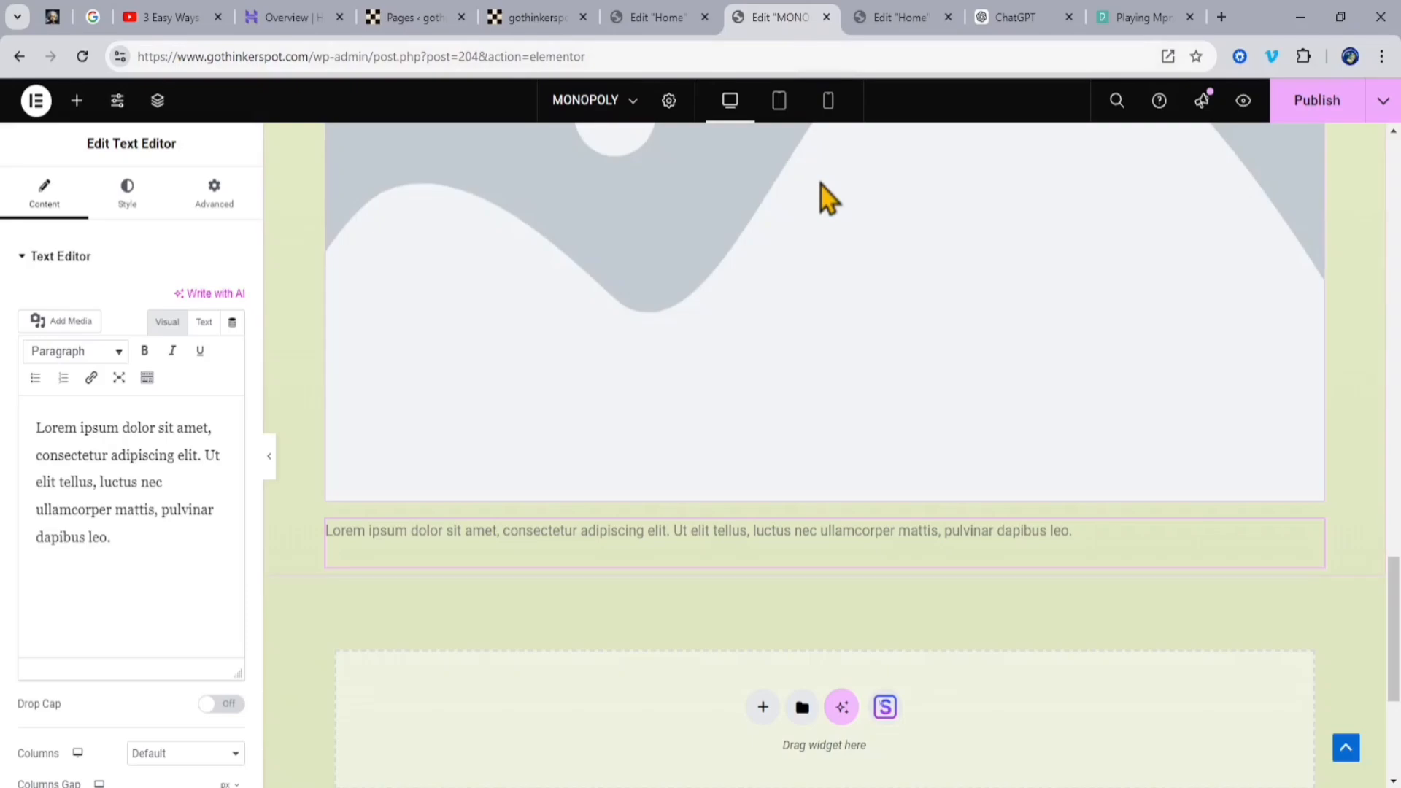
{"action": "scroll", "coordinate": [821, 185], "scroll_direction": "up", "scroll_amount": 5}
{"action": "scroll", "coordinate": [825, 204], "scroll_direction": "down", "scroll_amount": 8}
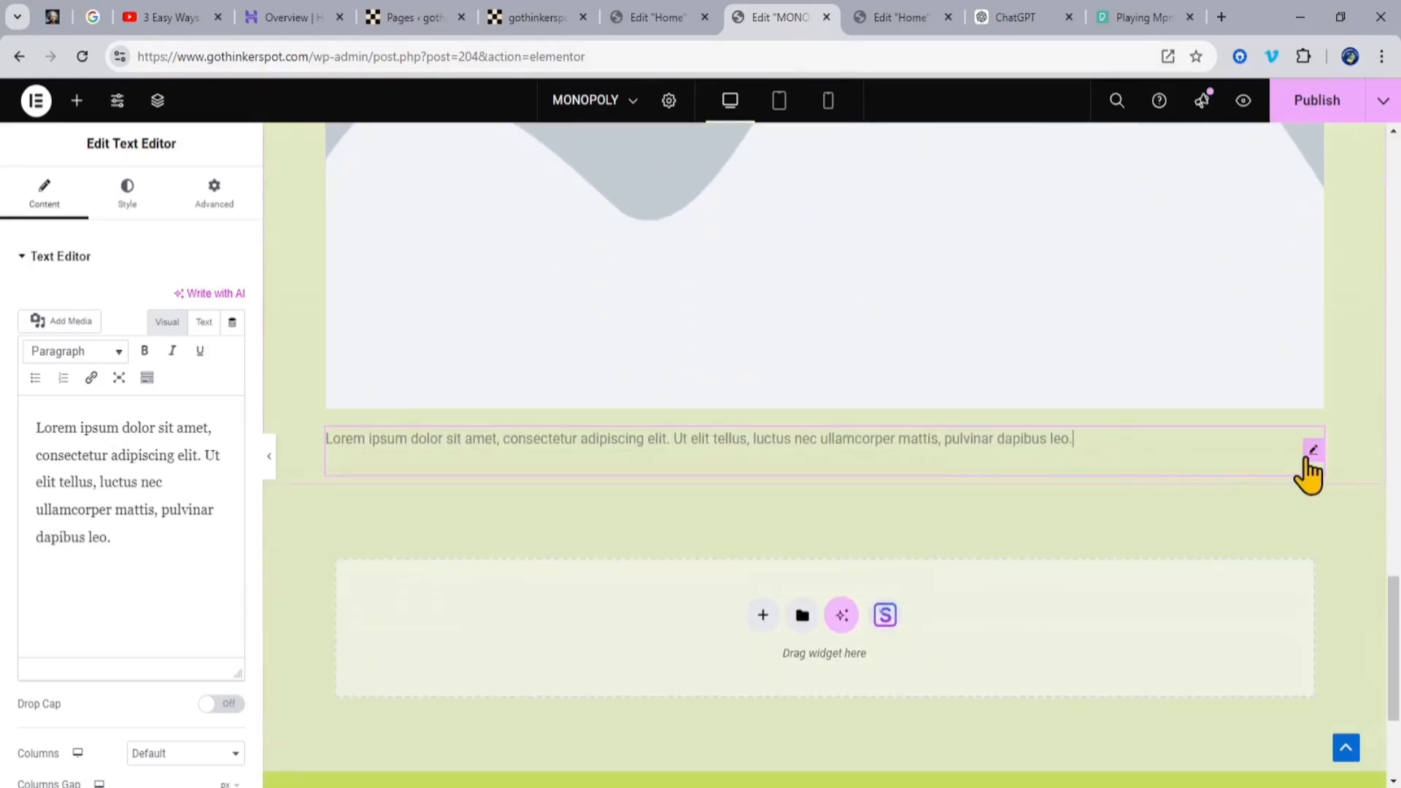
{"action": "left_click_drag", "start_coordinate": [1310, 454], "coordinate": [1311, 452]}
{"action": "left_click_drag", "start_coordinate": [134, 544], "coordinate": [25, 423]}
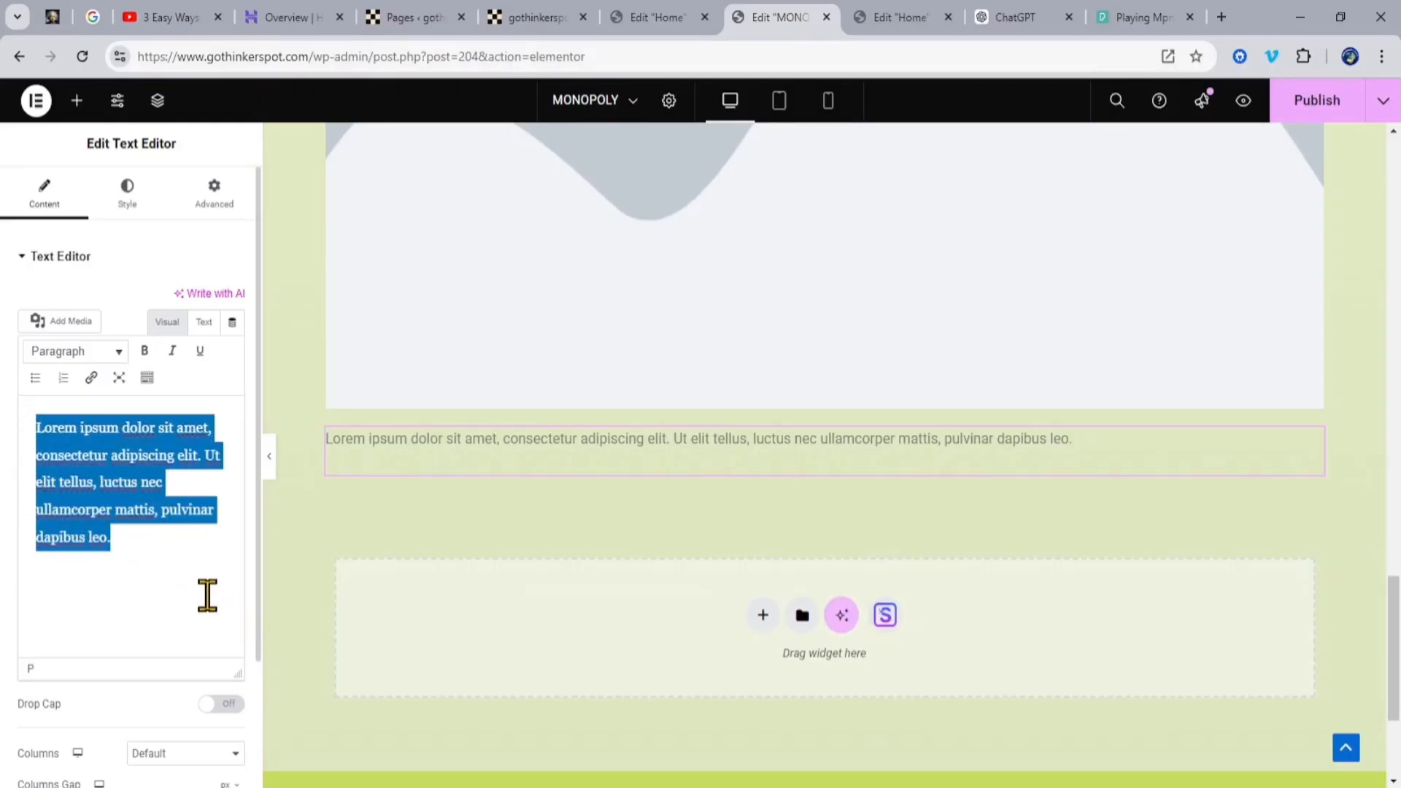
{"action": "key", "text": "ctrl+v"}
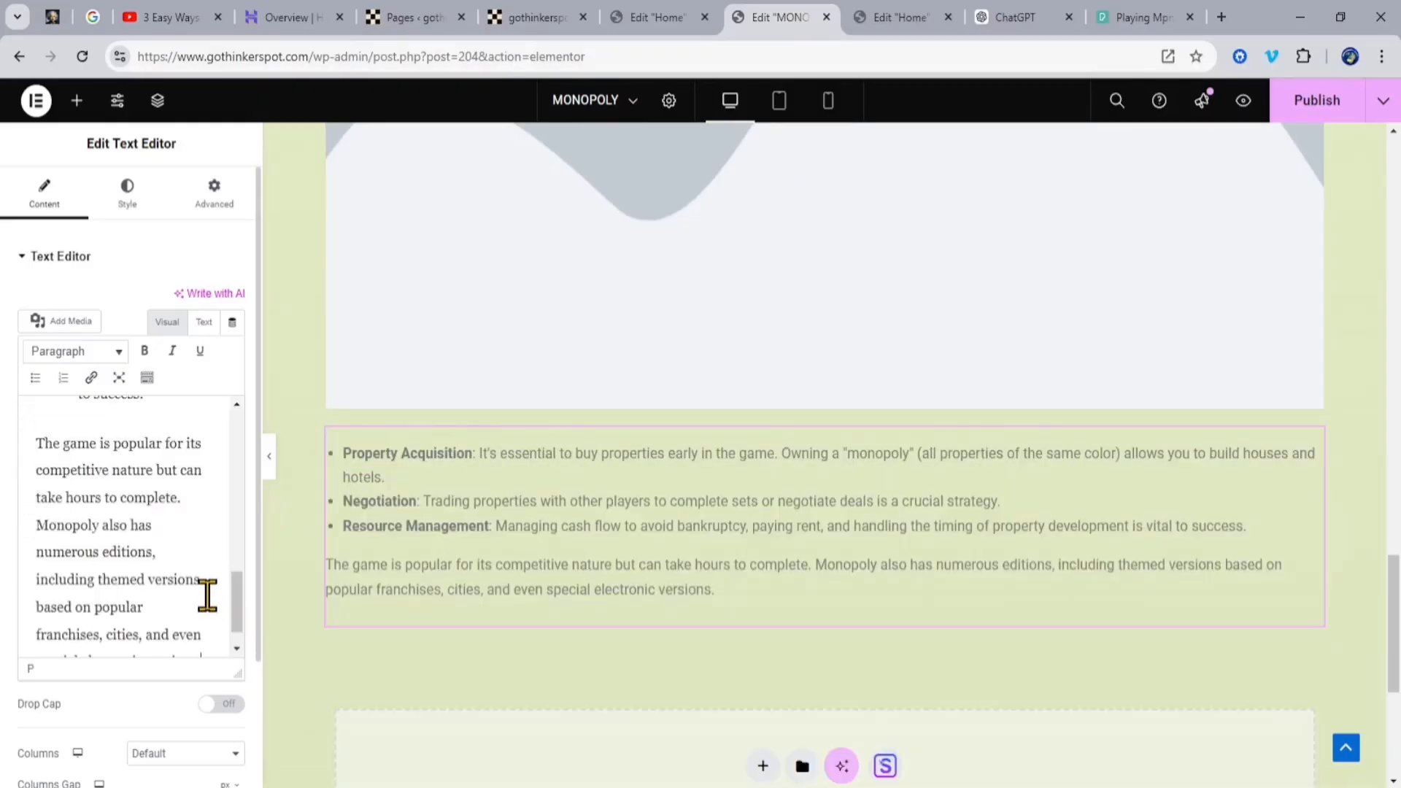
Step: Narrow the Strategies section's placeholder image to about 59% width and centre it in the container
{"action": "scroll", "coordinate": [934, 582], "scroll_direction": "up", "scroll_amount": 5}
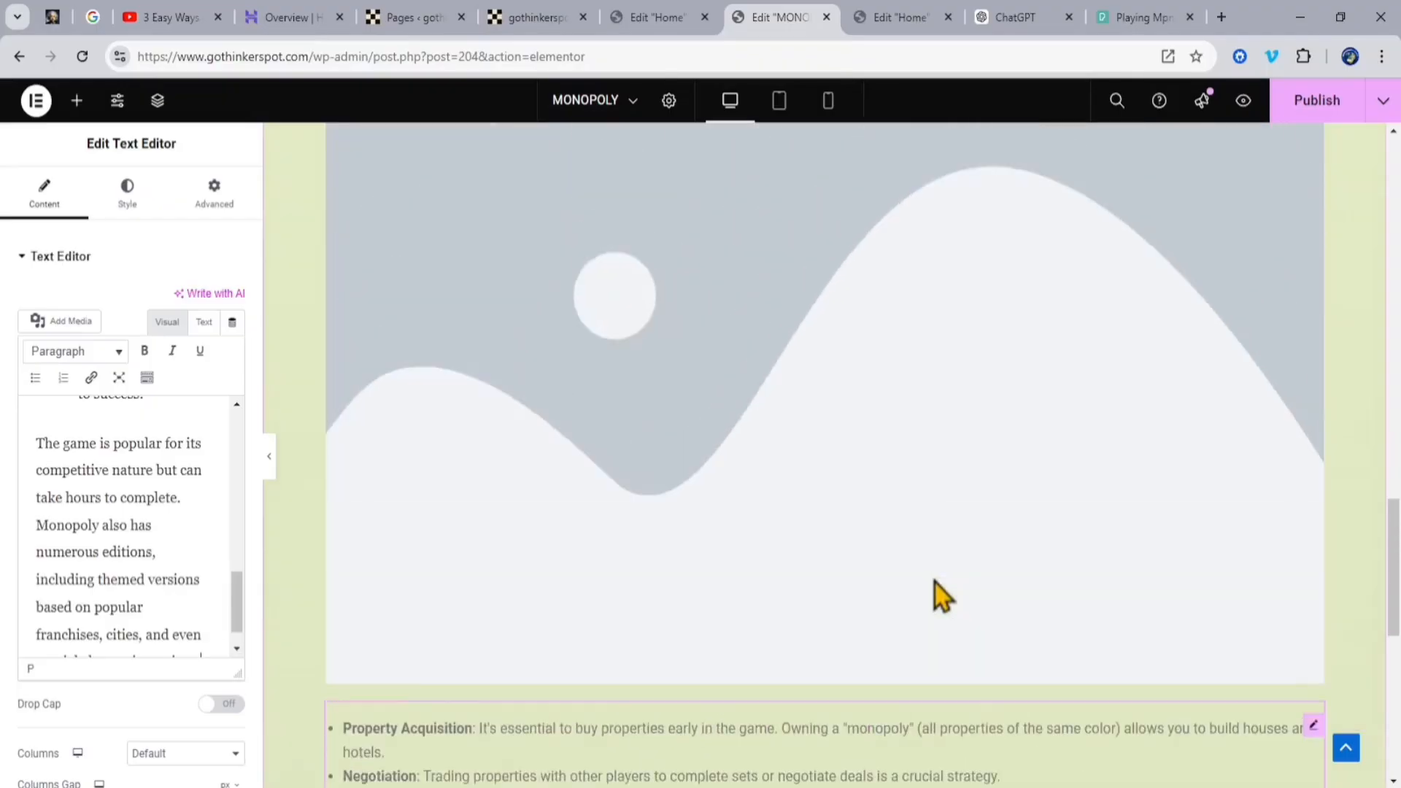
{"action": "left_click", "coordinate": [1088, 562]}
{"action": "left_click_drag", "start_coordinate": [1093, 519], "coordinate": [975, 479]}
{"action": "scroll", "coordinate": [1123, 432], "scroll_direction": "up", "scroll_amount": 7}
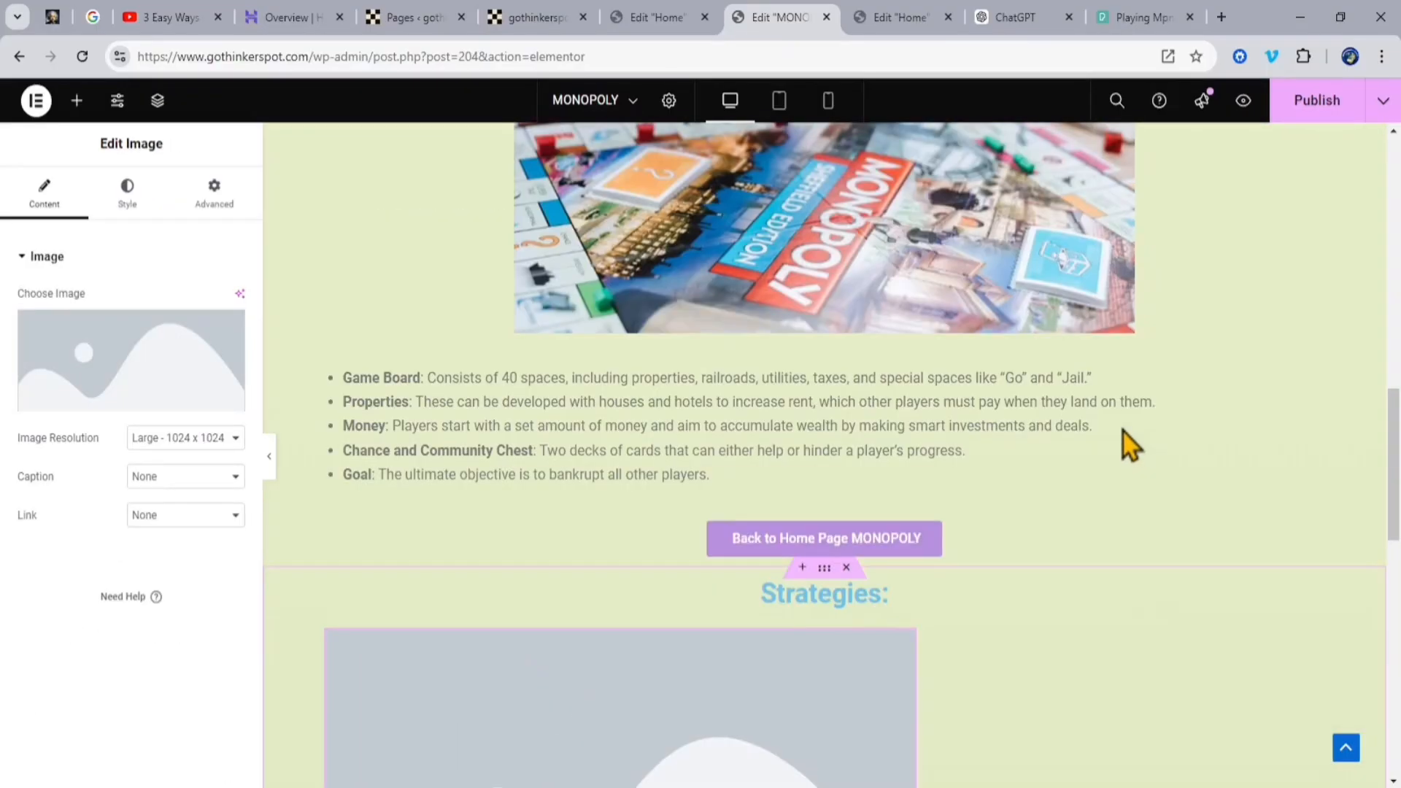
{"action": "scroll", "coordinate": [1120, 444], "scroll_direction": "down", "scroll_amount": 4}
{"action": "left_click", "coordinate": [214, 194]}
{"action": "left_click", "coordinate": [187, 554]}
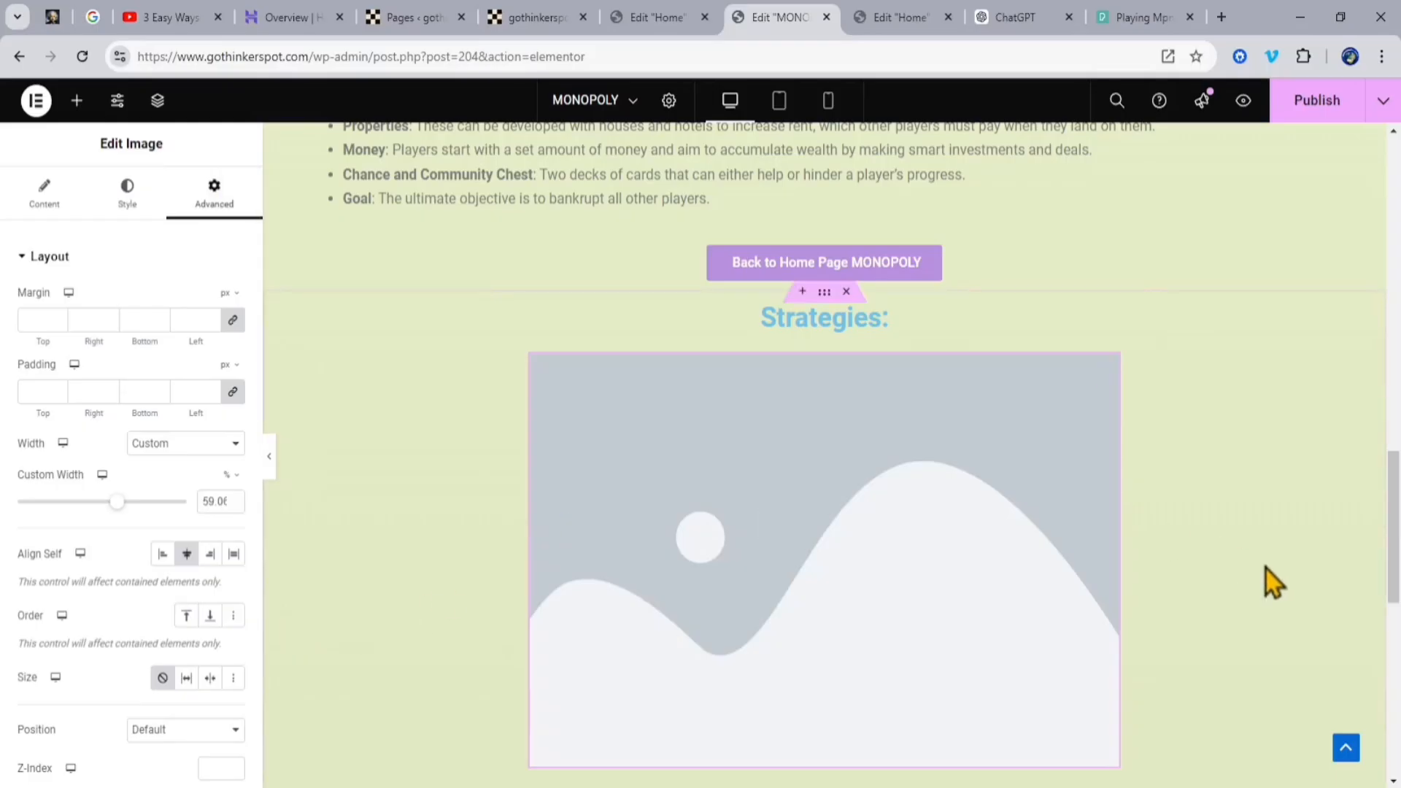
Step: Open the media library for the Strategies section's placeholder image and pick the image Monopoly-Strategy-scaled.jpg
{"action": "scroll", "coordinate": [1148, 526], "scroll_direction": "down", "scroll_amount": 3}
{"action": "left_click", "coordinate": [1058, 474]}
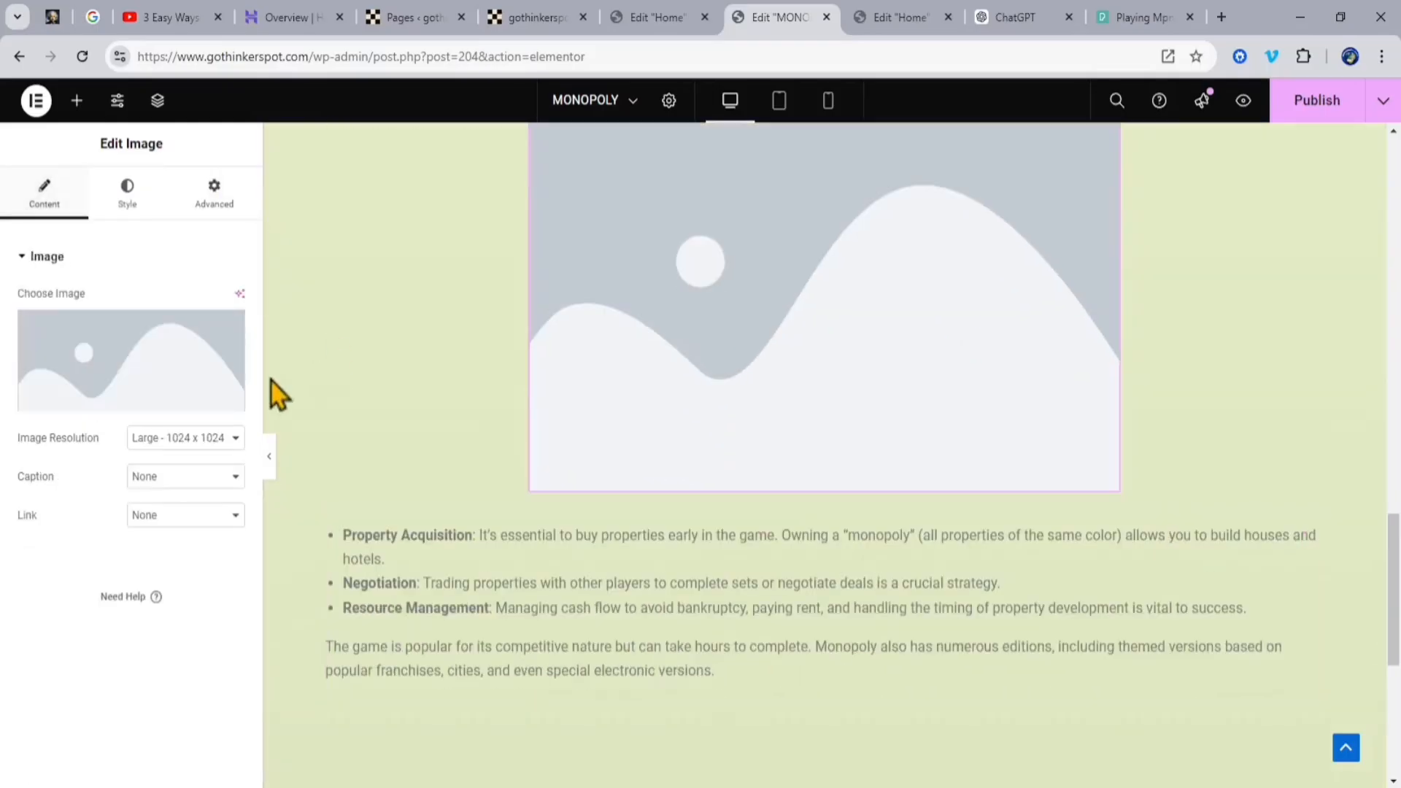
{"action": "left_click", "coordinate": [128, 402]}
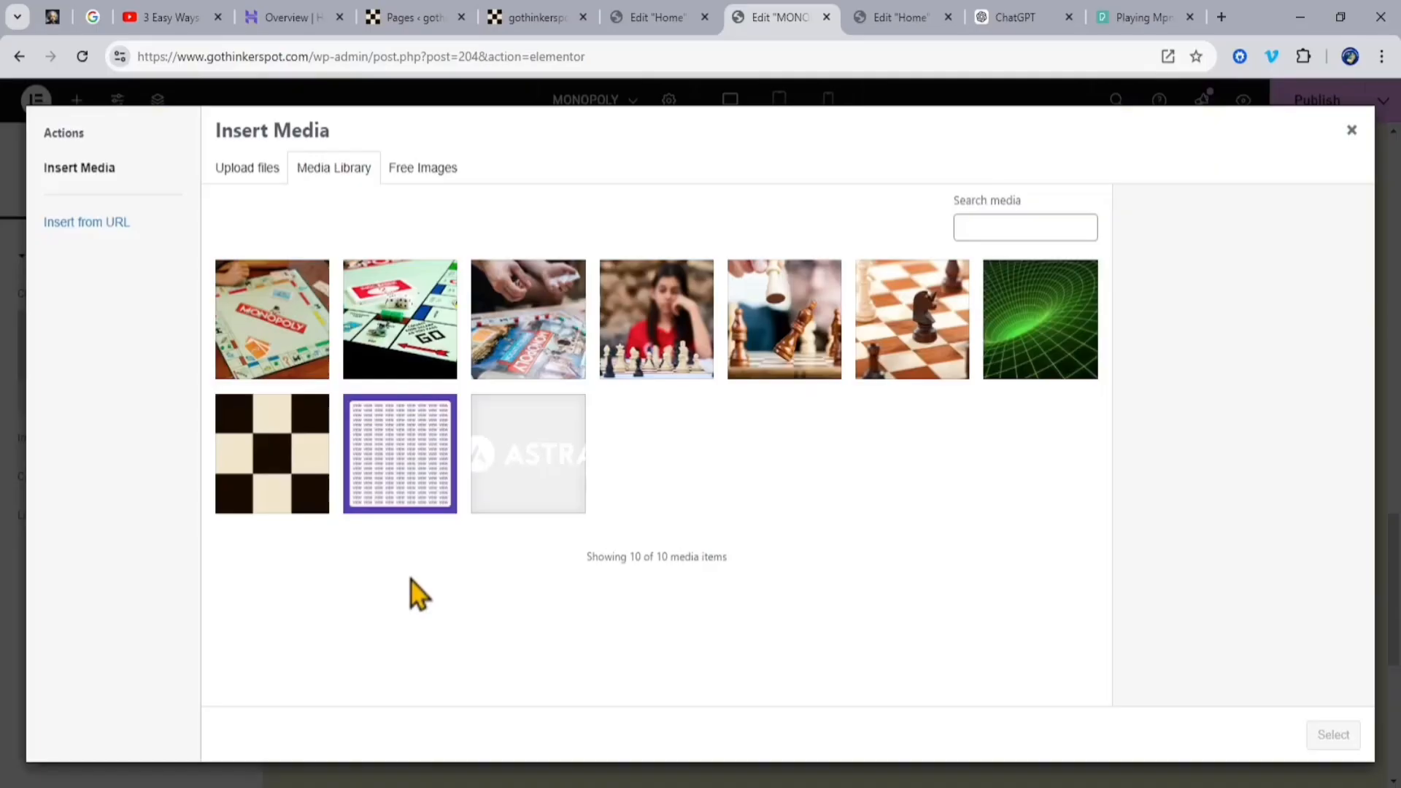
{"action": "left_click", "coordinate": [414, 334]}
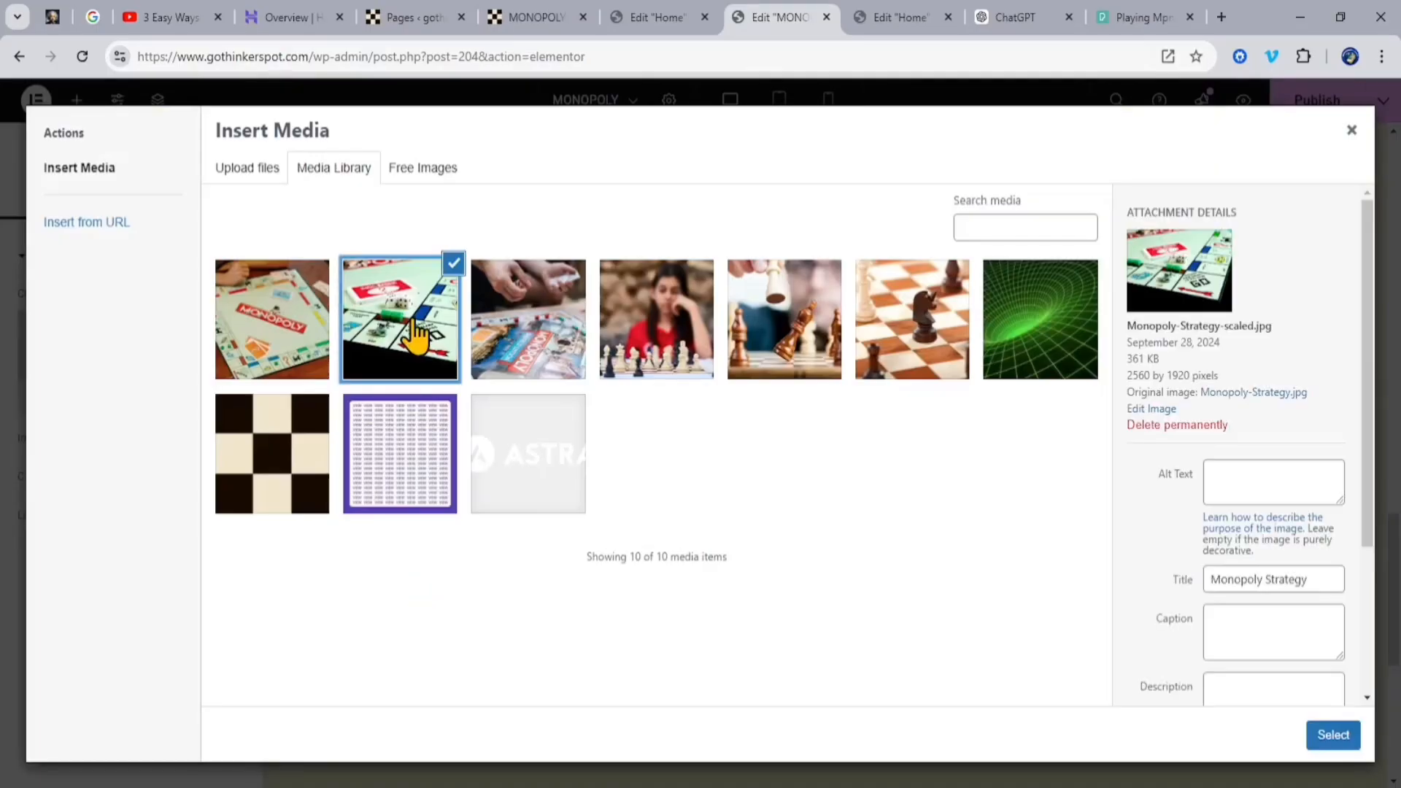
Step: Copy the image title "Monopoly Strategy" into its alt text, caption and description, and insert the image into the section
{"action": "left_click_drag", "start_coordinate": [1316, 578], "coordinate": [1208, 579]}
{"action": "key", "text": "ctrl+c"}
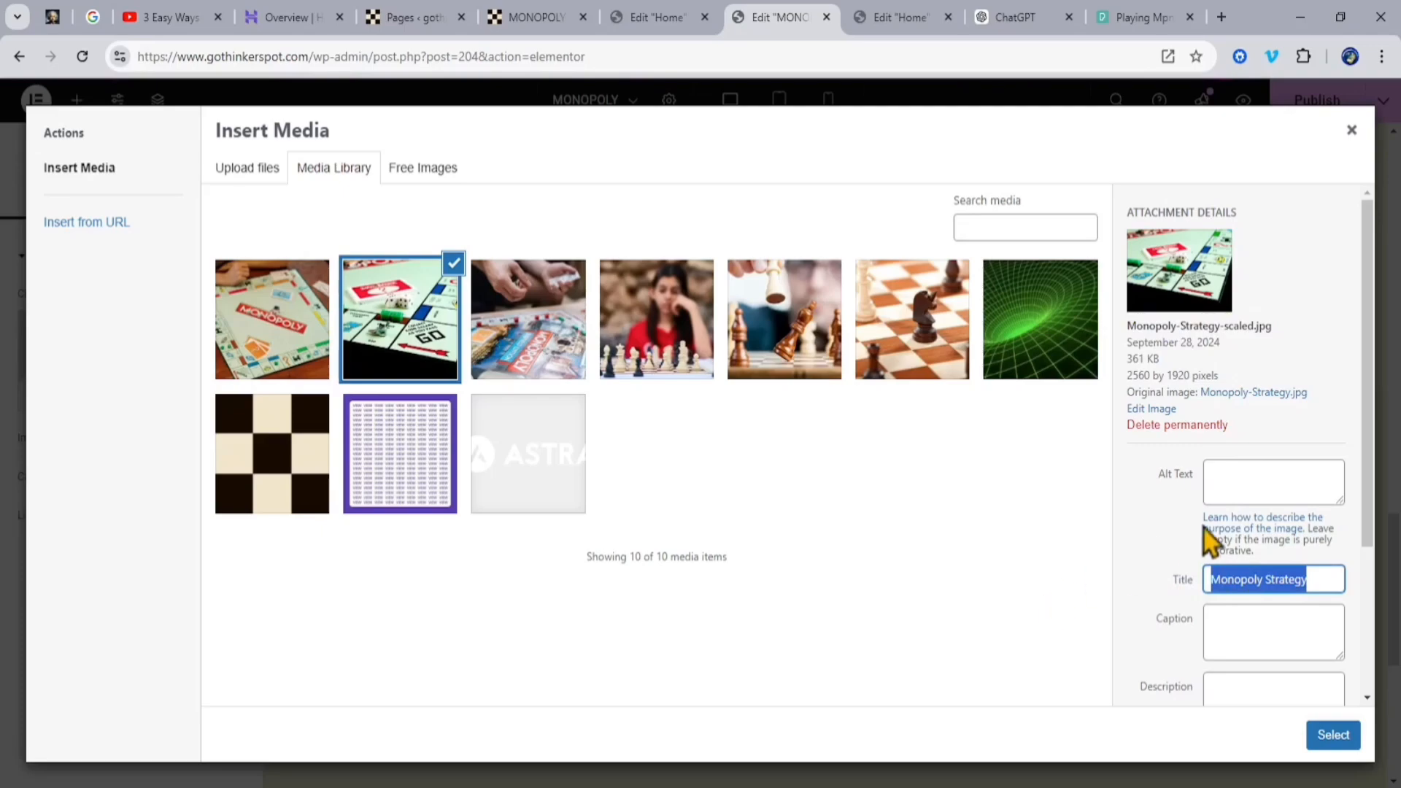
{"action": "left_click", "coordinate": [1283, 485]}
{"action": "key", "text": "ctrl+v"}
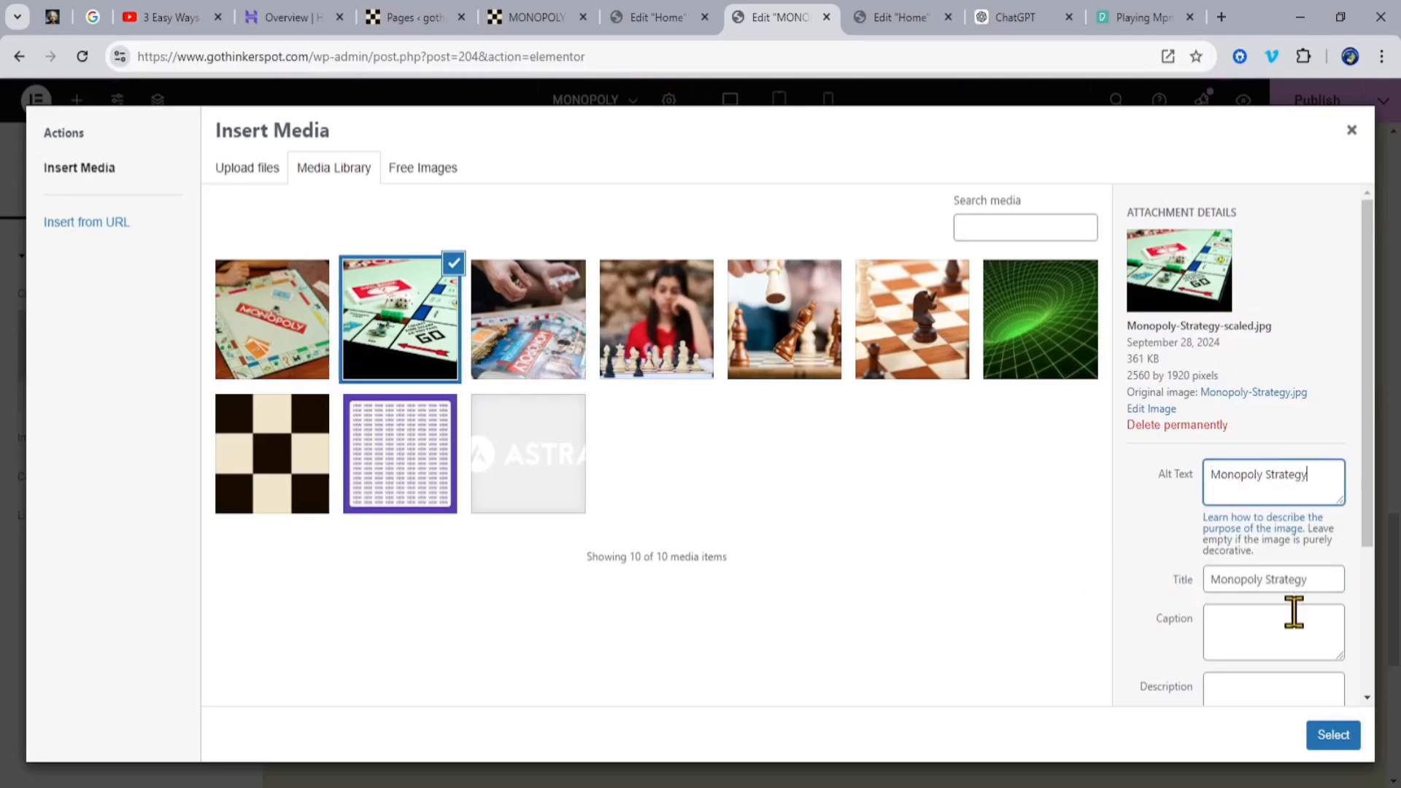
{"action": "left_click", "coordinate": [1288, 618]}
{"action": "left_click", "coordinate": [1254, 695]}
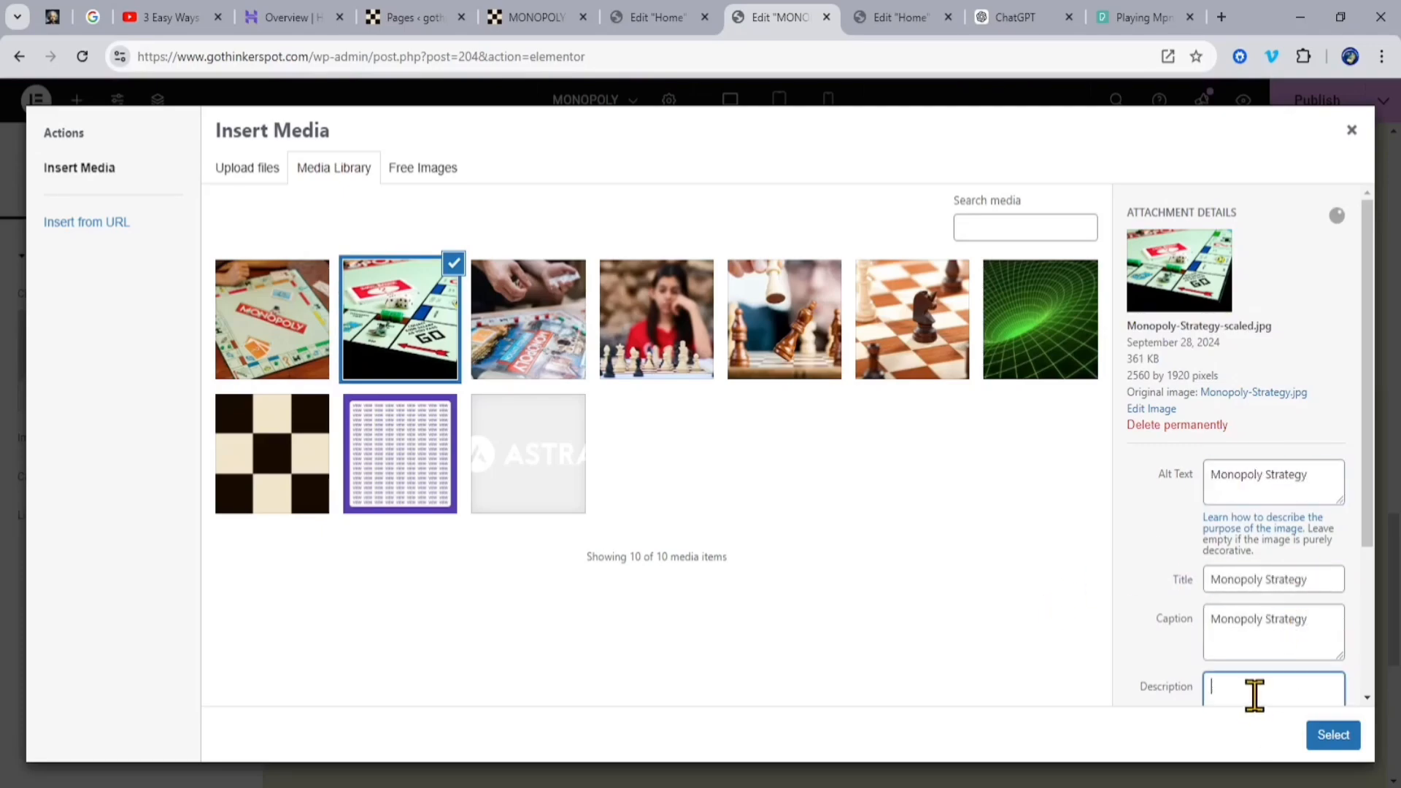
{"action": "left_click", "coordinate": [1333, 736]}
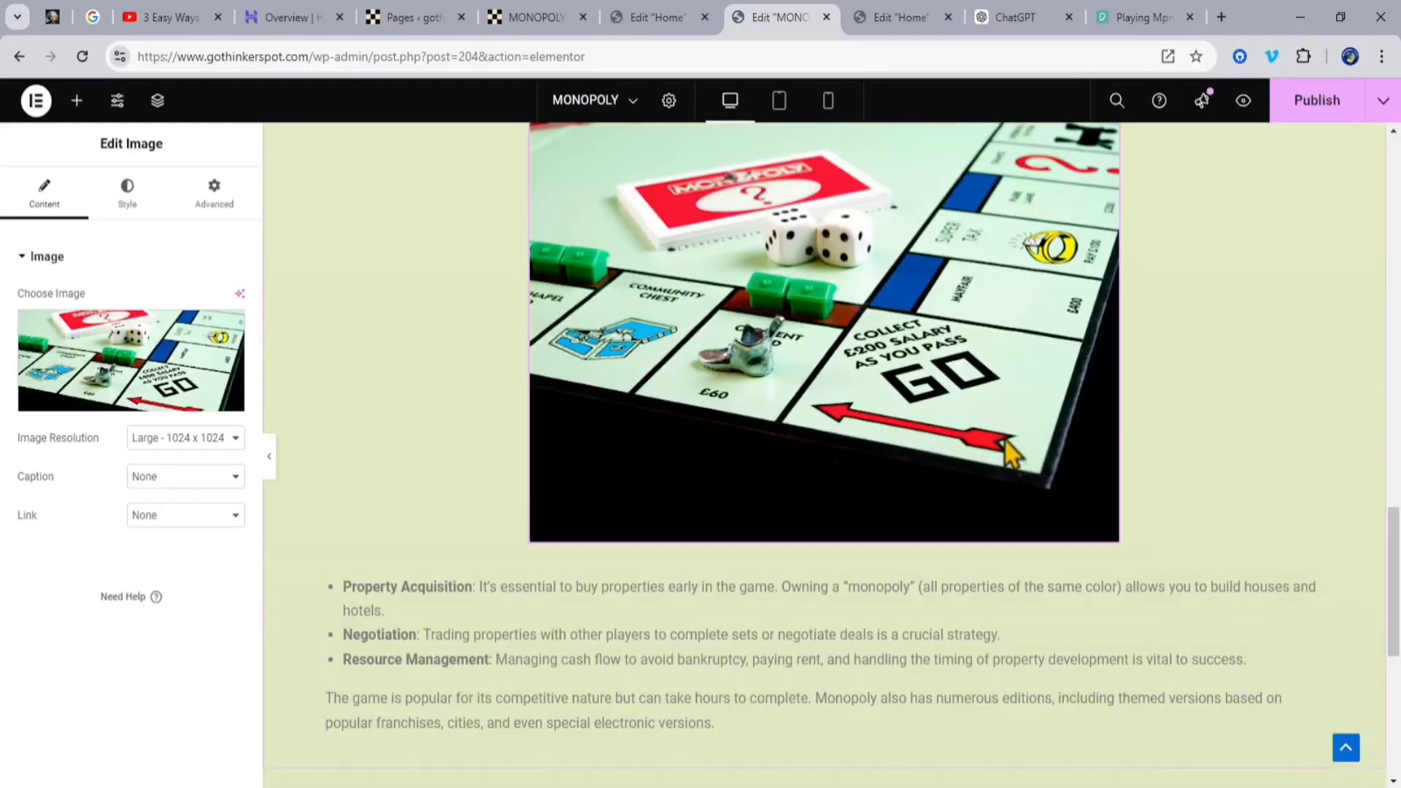
Step: Move the "Back to Home Page MONOPOLY" button from the second container to below the text in the Strategies container and publish the page
{"action": "scroll", "coordinate": [1040, 456], "scroll_direction": "up", "scroll_amount": 5}
{"action": "scroll", "coordinate": [1109, 431], "scroll_direction": "down", "scroll_amount": 7}
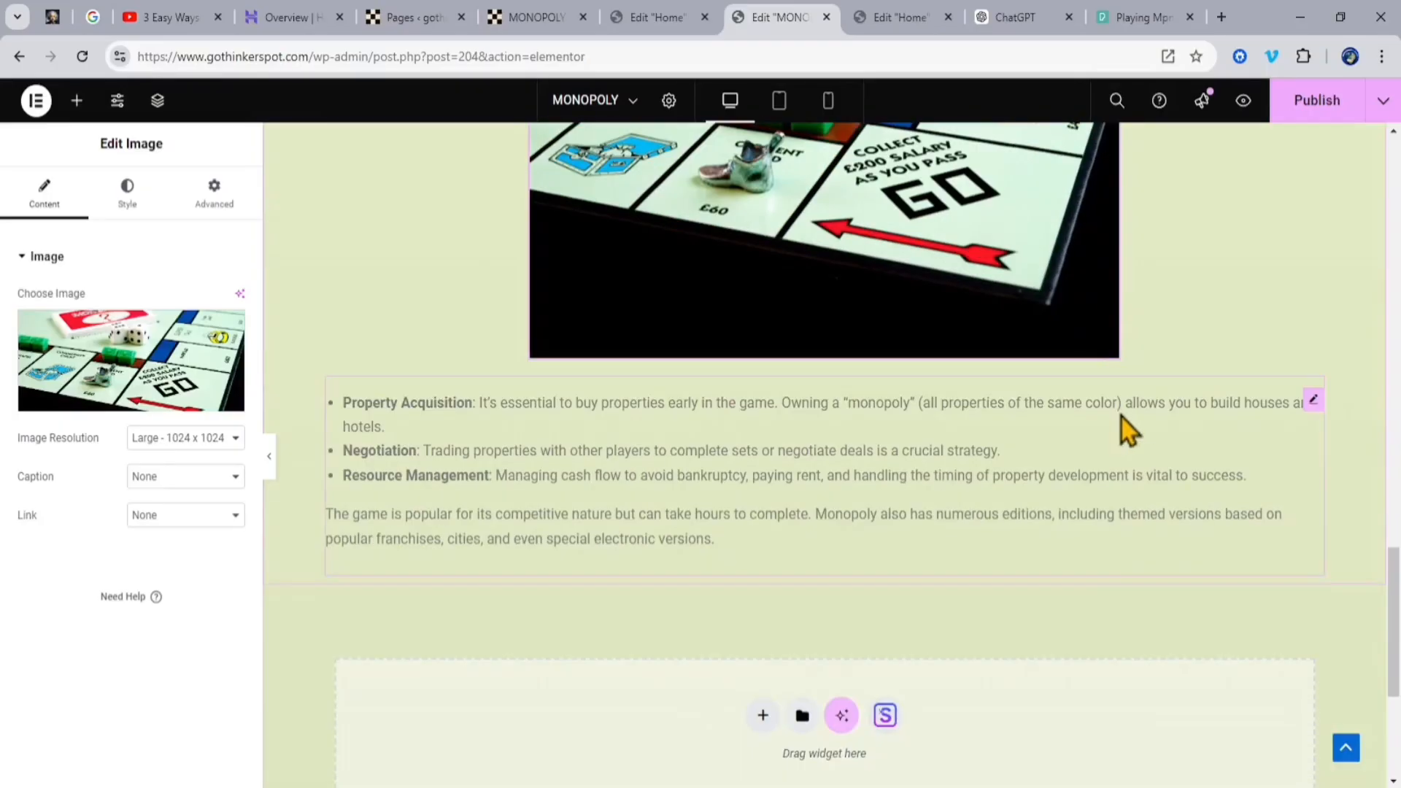
{"action": "scroll", "coordinate": [1122, 417], "scroll_direction": "up", "scroll_amount": 6}
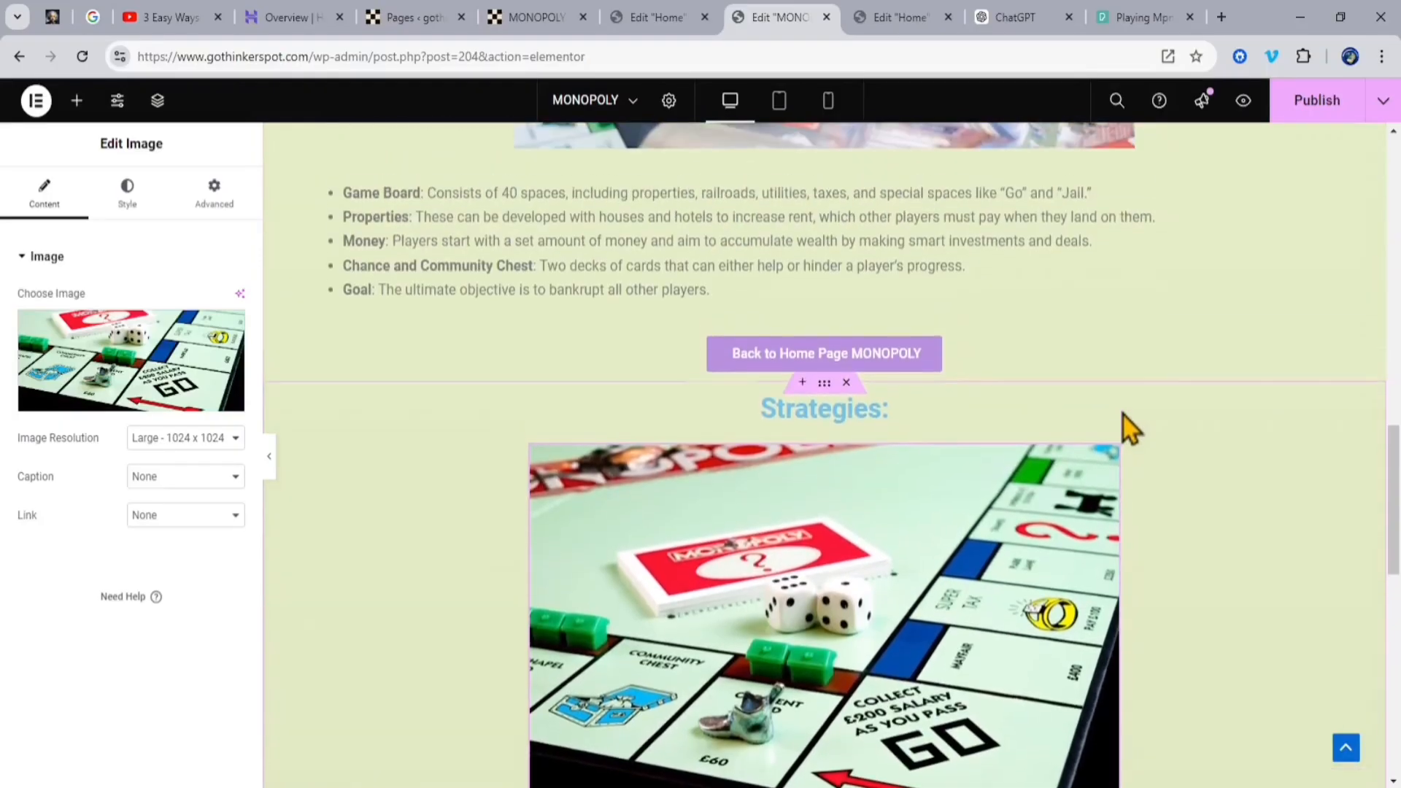
{"action": "left_click", "coordinate": [958, 353]}
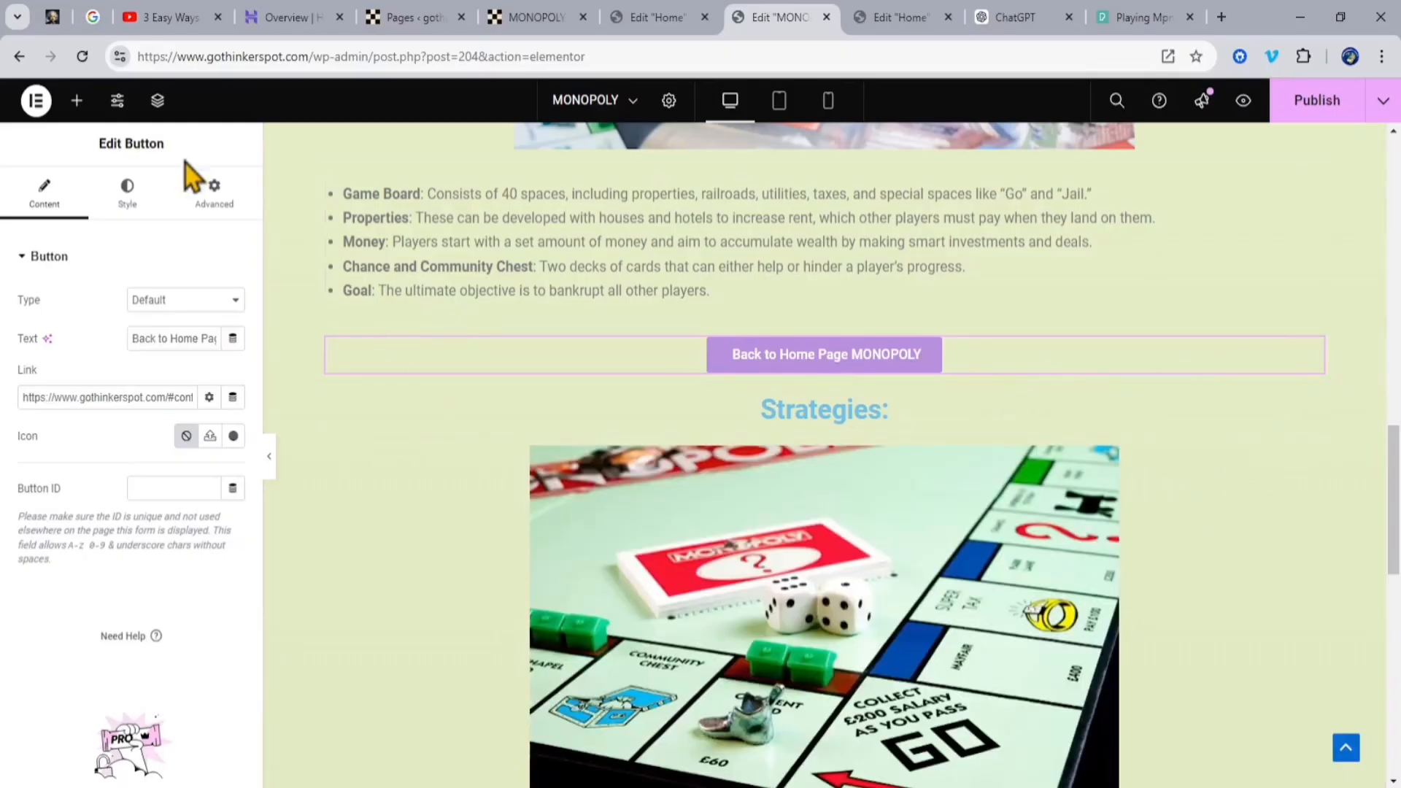
{"action": "left_click", "coordinate": [158, 102]}
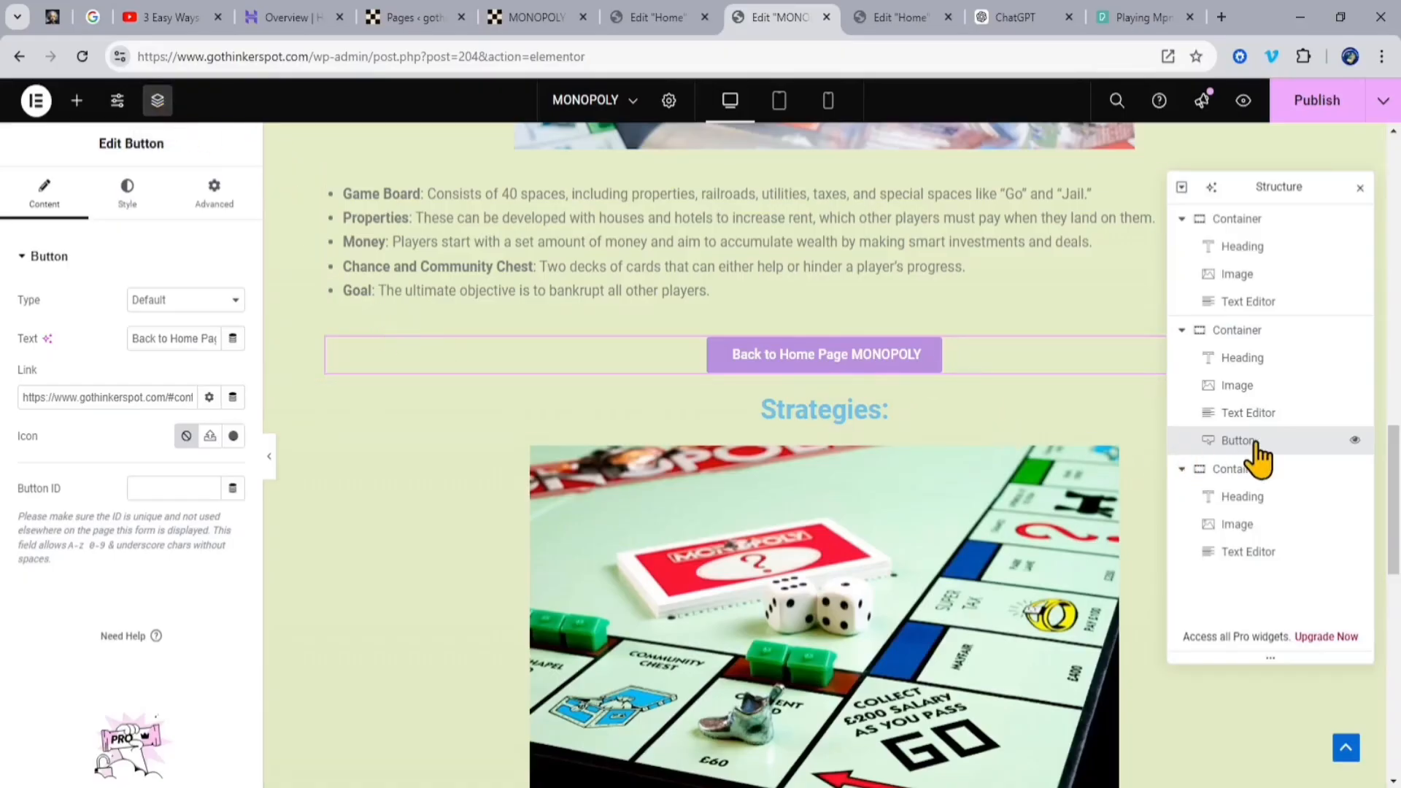
{"action": "left_click_drag", "start_coordinate": [1276, 440], "coordinate": [1310, 572]}
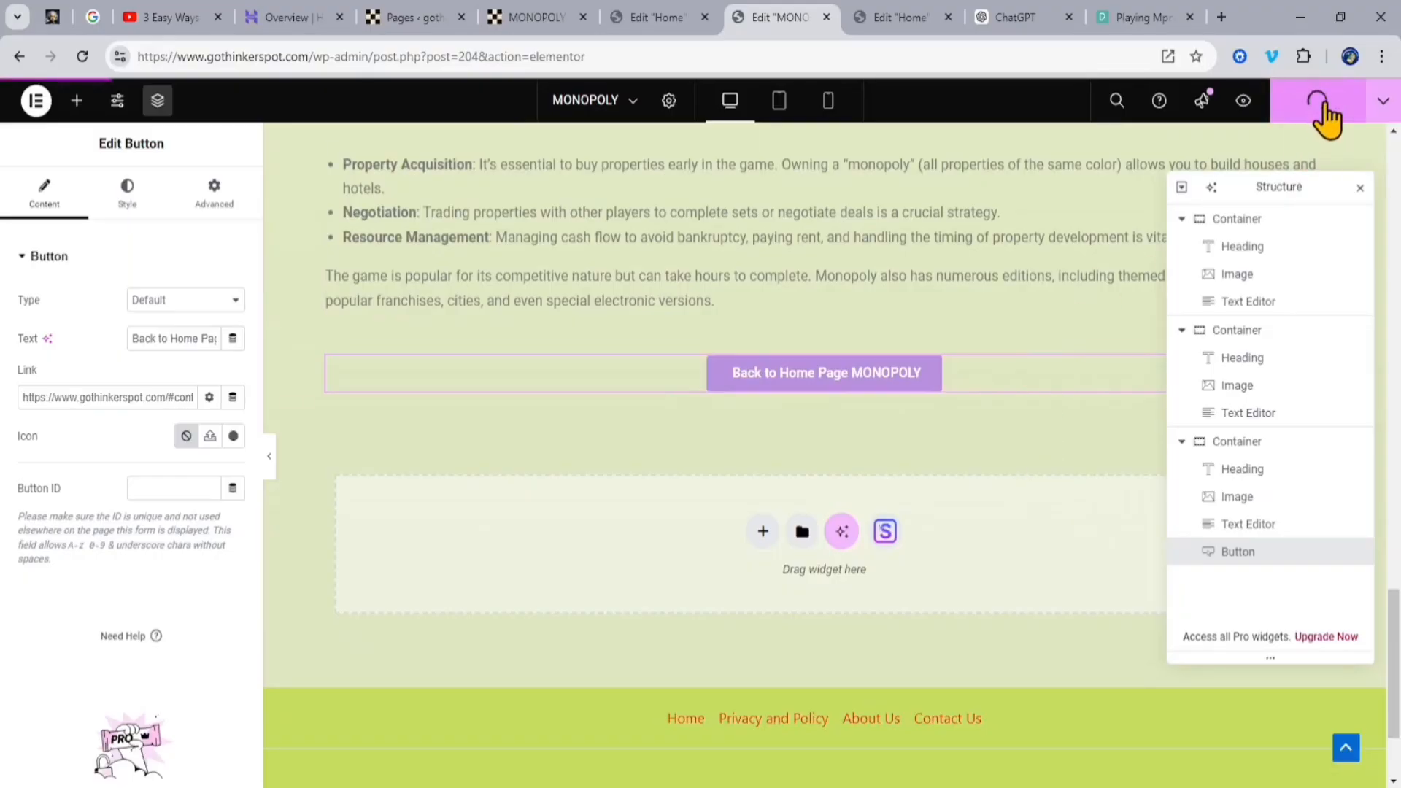
{"action": "left_click", "coordinate": [1361, 191]}
{"action": "scroll", "coordinate": [1183, 378], "scroll_direction": "up", "scroll_amount": 12}
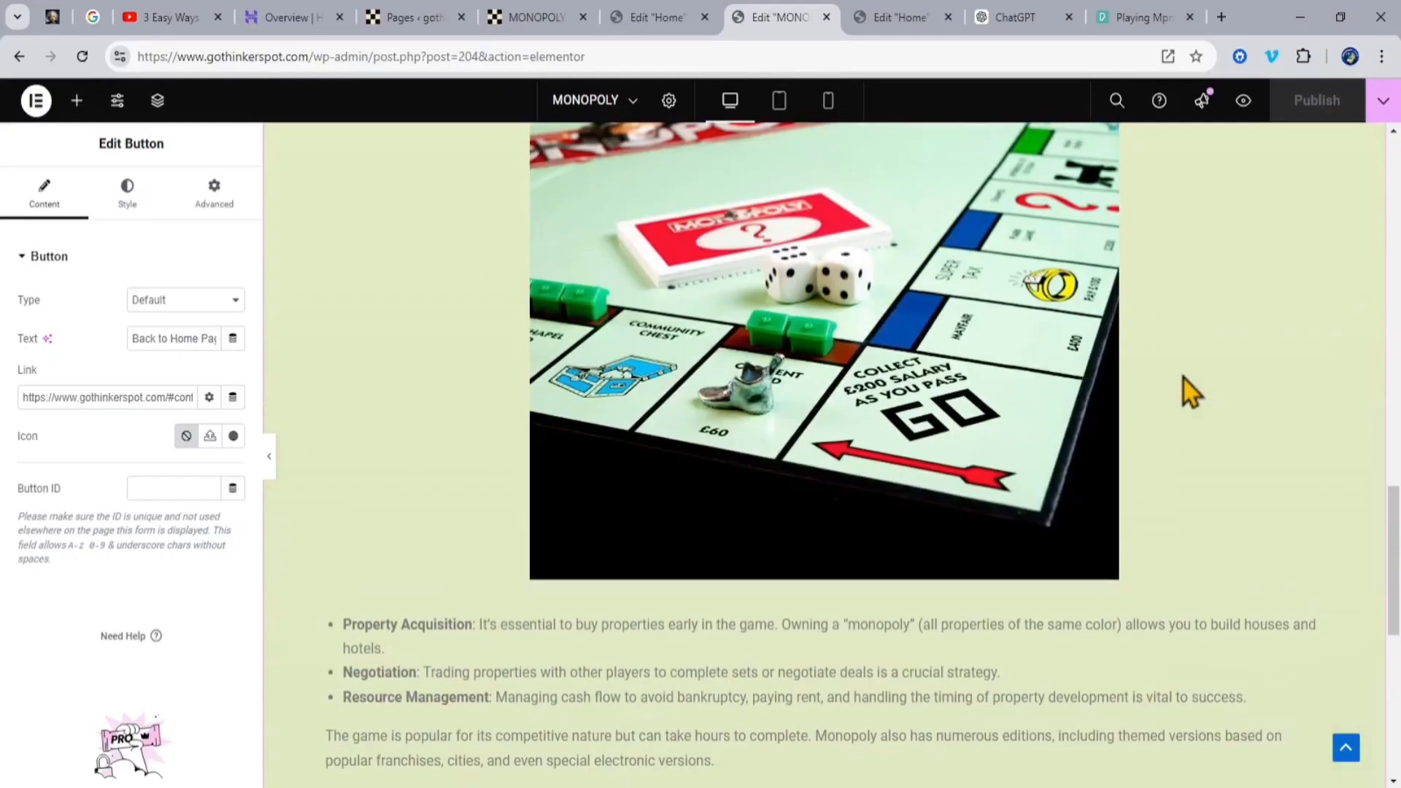
Step: Review the published MONOPOLY page through to the Strategies section and follow its button back to the Home page
{"action": "scroll", "coordinate": [1184, 379], "scroll_direction": "up", "scroll_amount": 10}
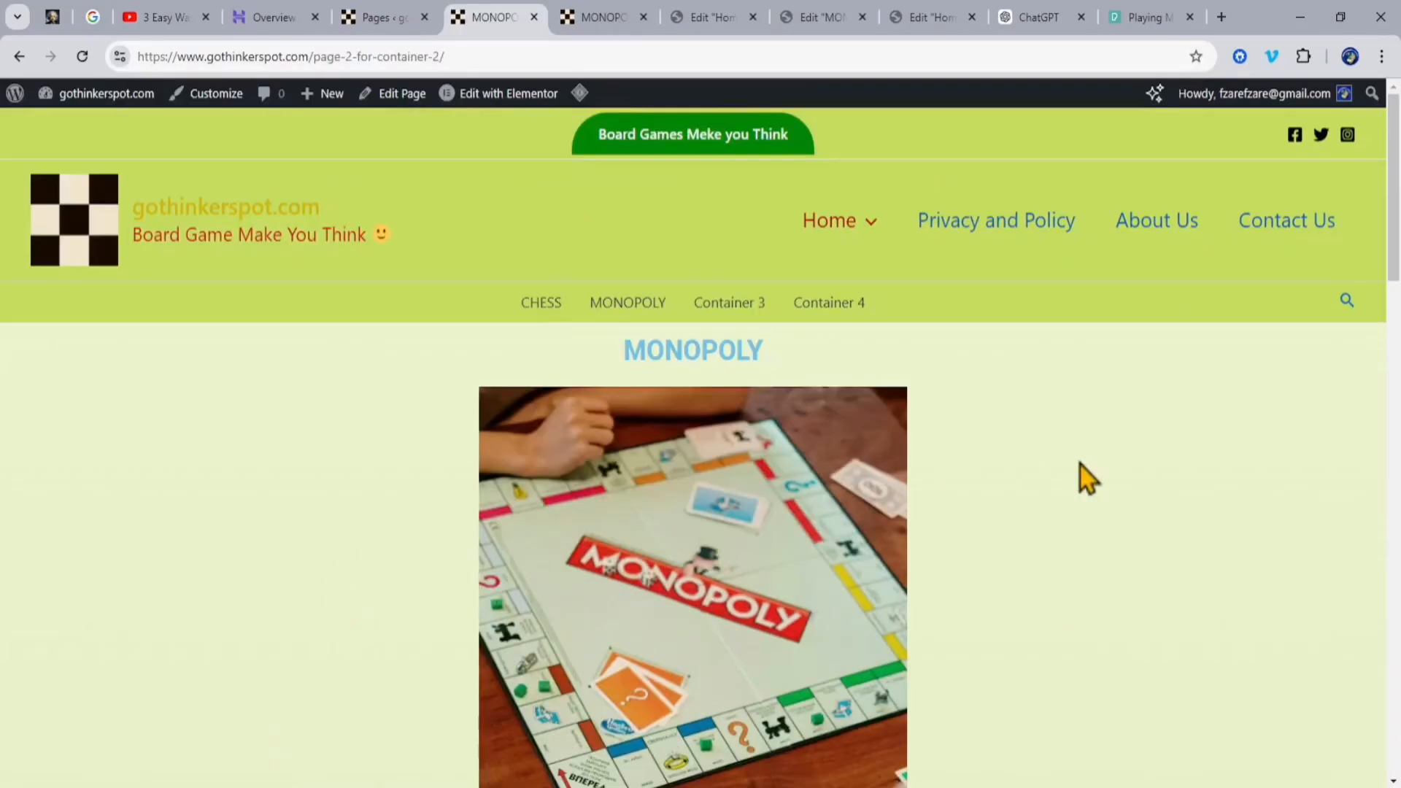
{"action": "scroll", "coordinate": [1079, 463], "scroll_direction": "down", "scroll_amount": 15}
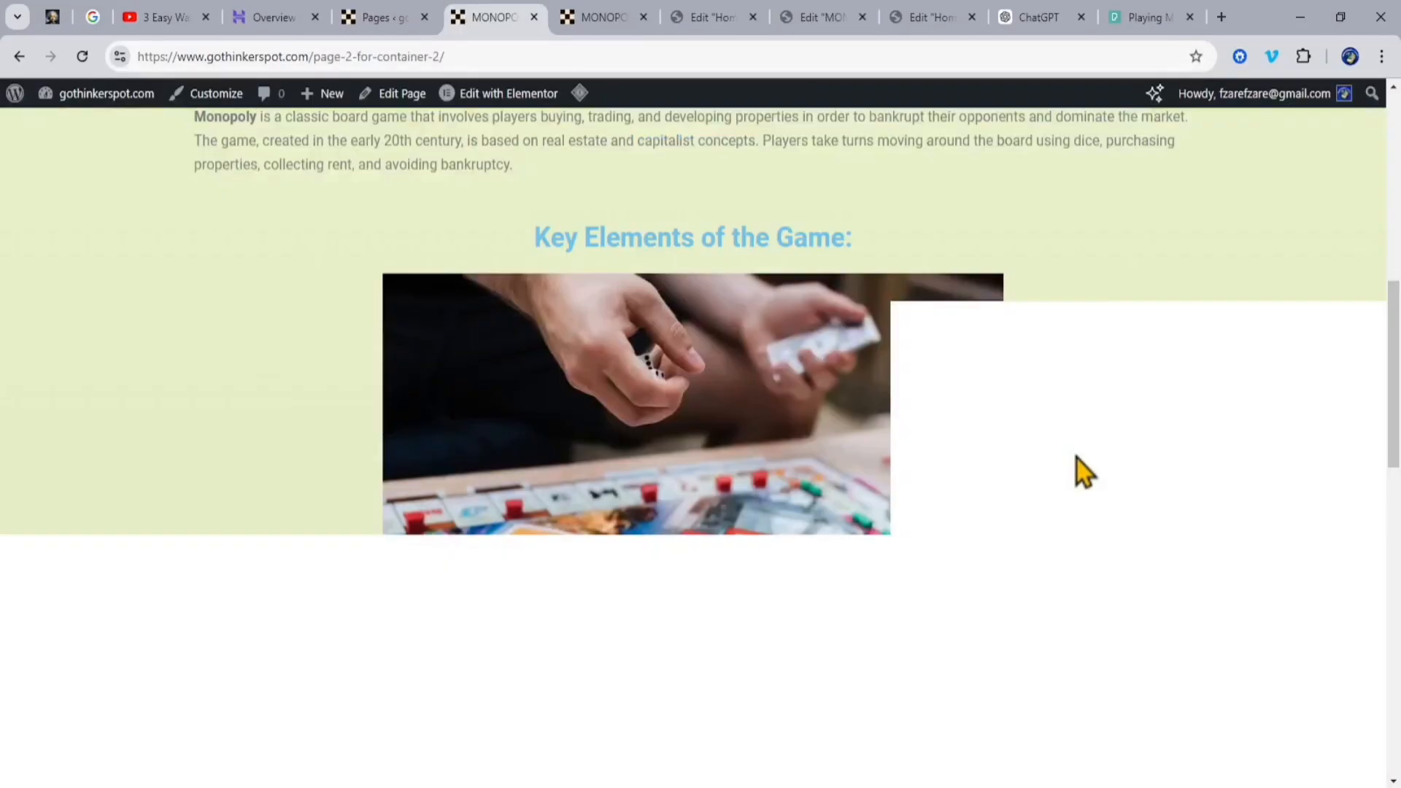
{"action": "scroll", "coordinate": [1084, 459], "scroll_direction": "down", "scroll_amount": 10}
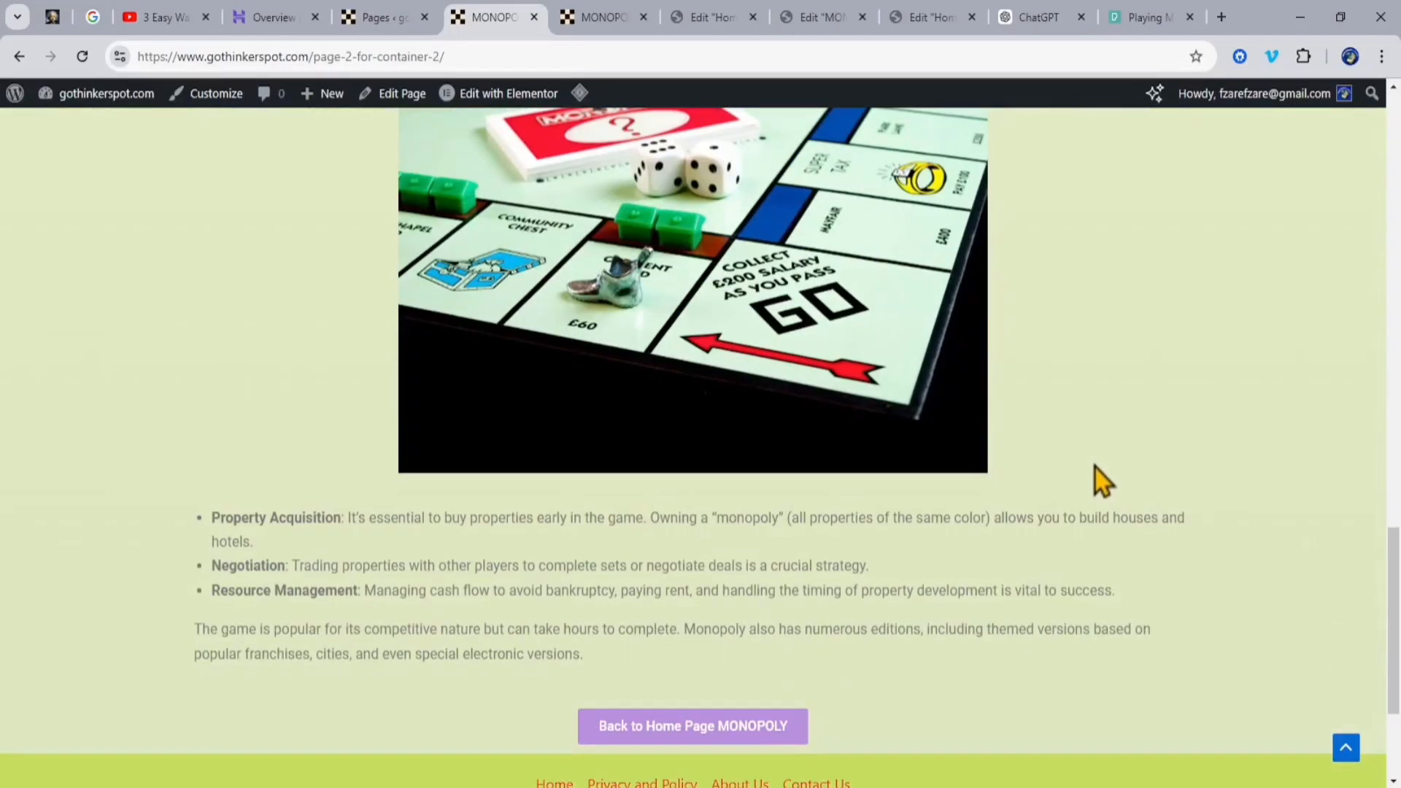
{"action": "scroll", "coordinate": [1098, 470], "scroll_direction": "up", "scroll_amount": 15}
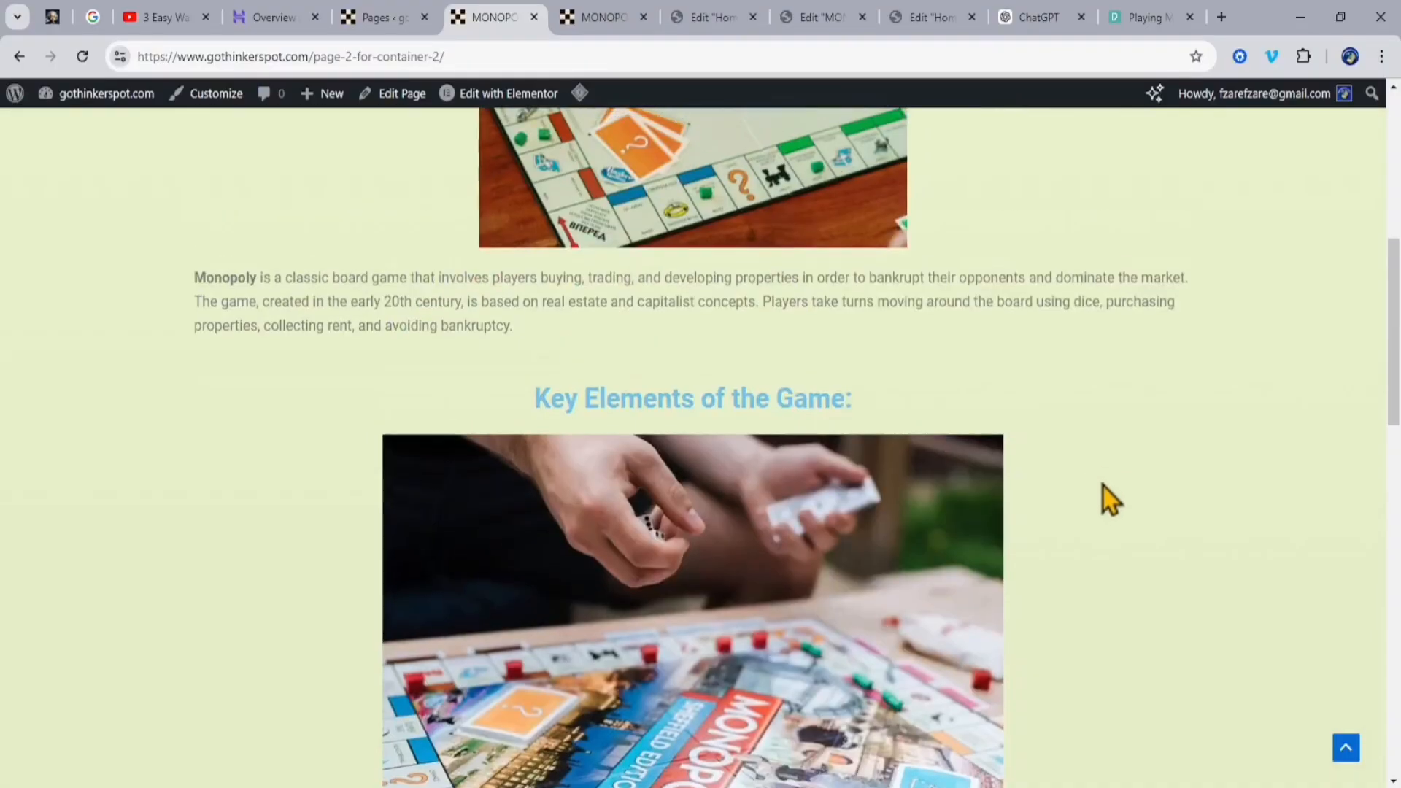
{"action": "scroll", "coordinate": [1103, 486], "scroll_direction": "down", "scroll_amount": 12}
{"action": "scroll", "coordinate": [1112, 479], "scroll_direction": "down", "scroll_amount": 5}
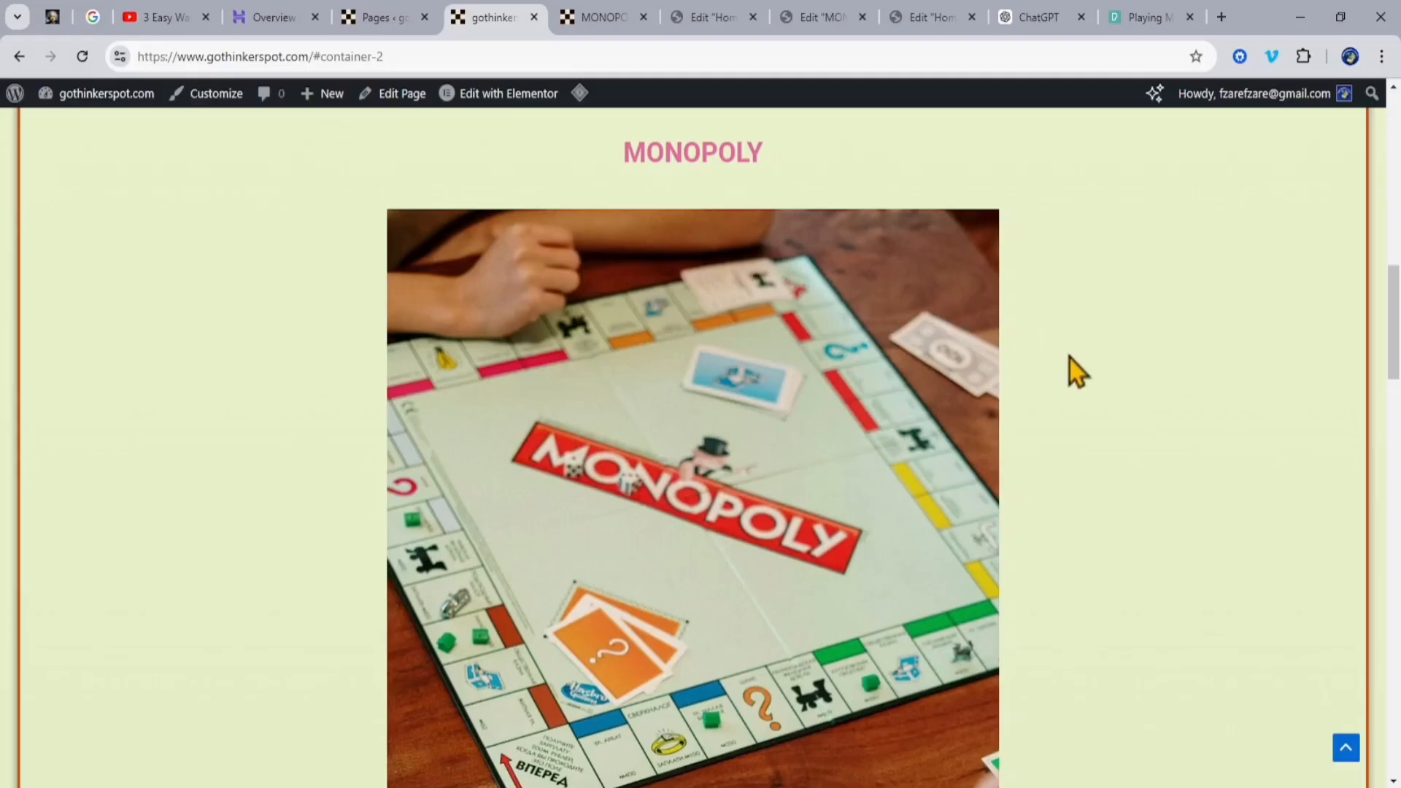
{"action": "scroll", "coordinate": [1071, 357], "scroll_direction": "up", "scroll_amount": 12}
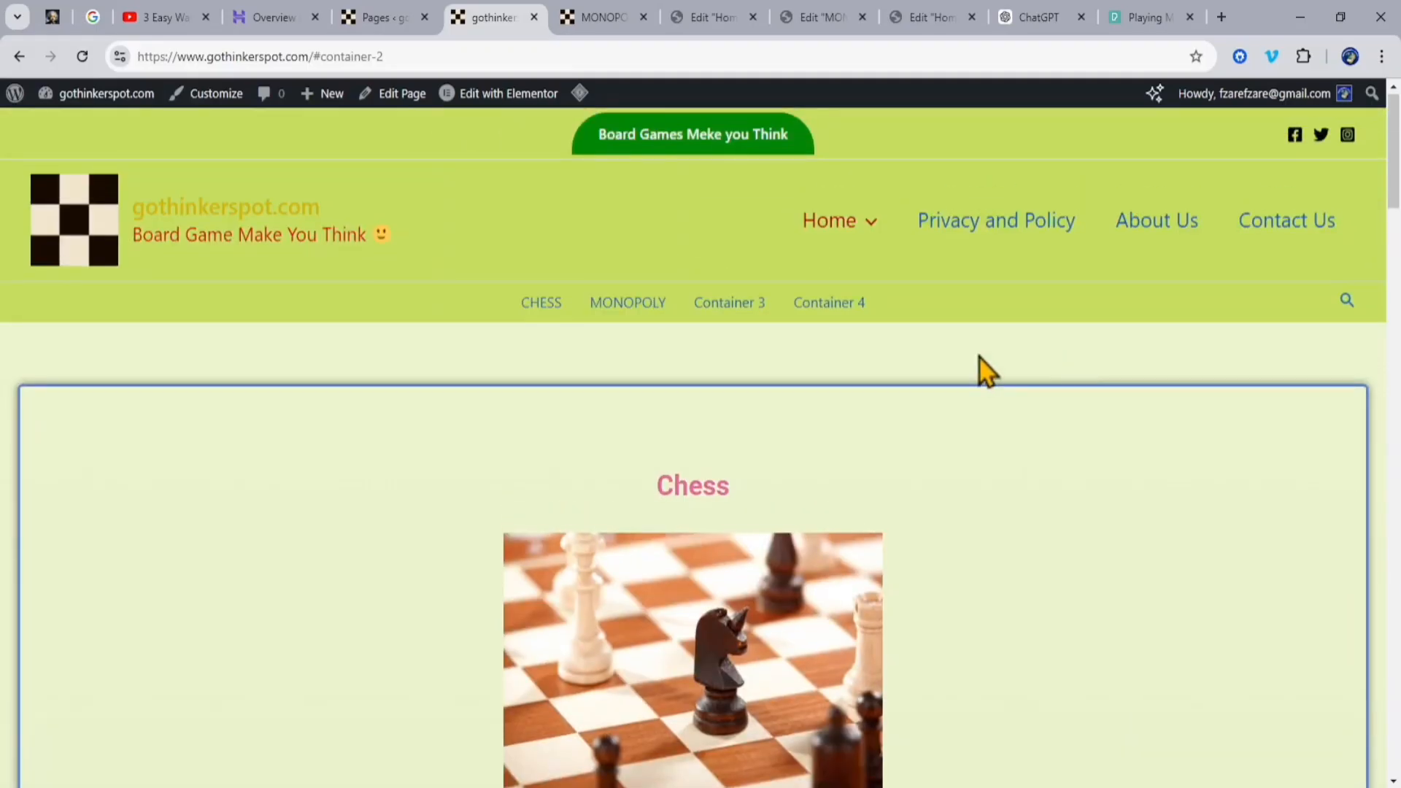
Step: Search the website for "MONOPOLY" and look through the results page
{"action": "mouse_move", "coordinate": [853, 226]}
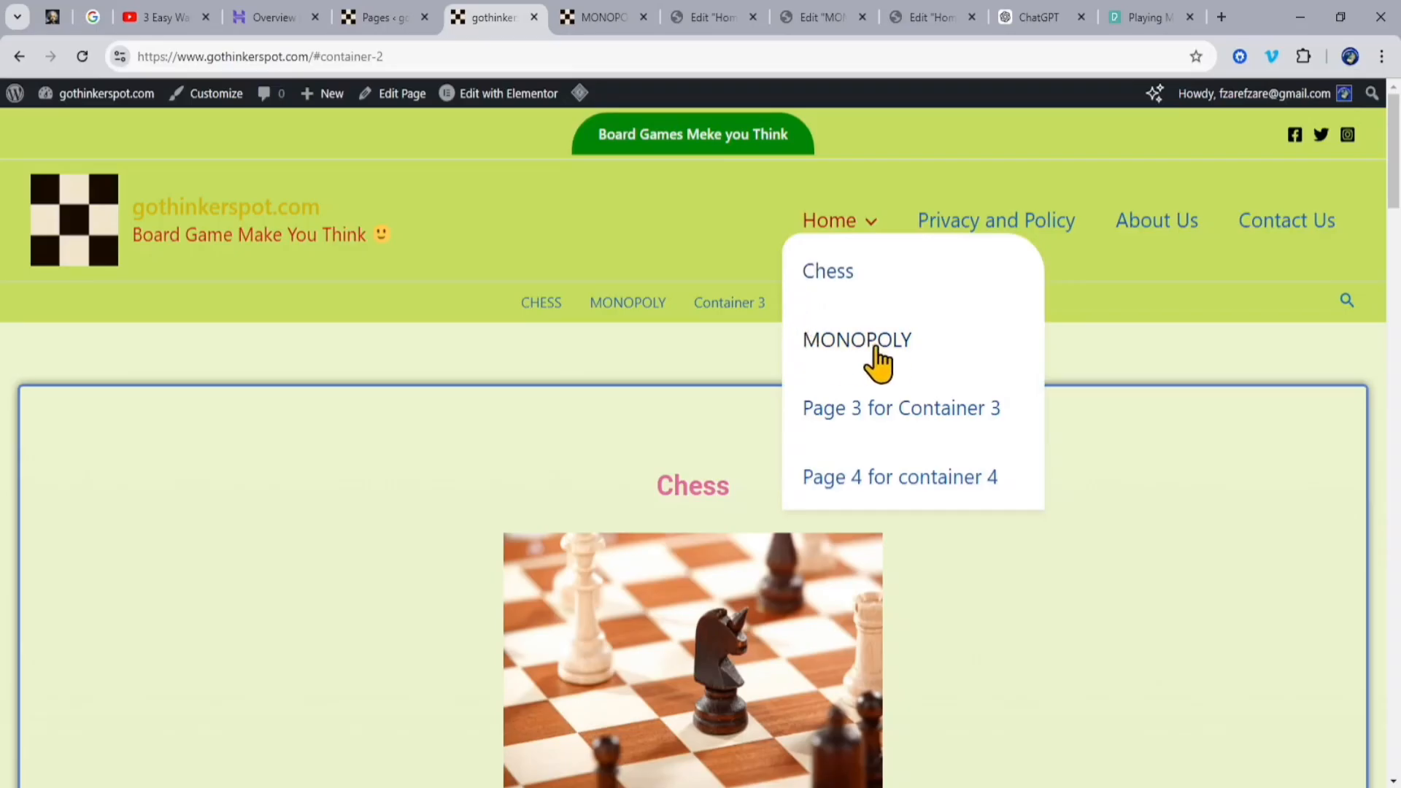
{"action": "left_click", "coordinate": [1346, 300]}
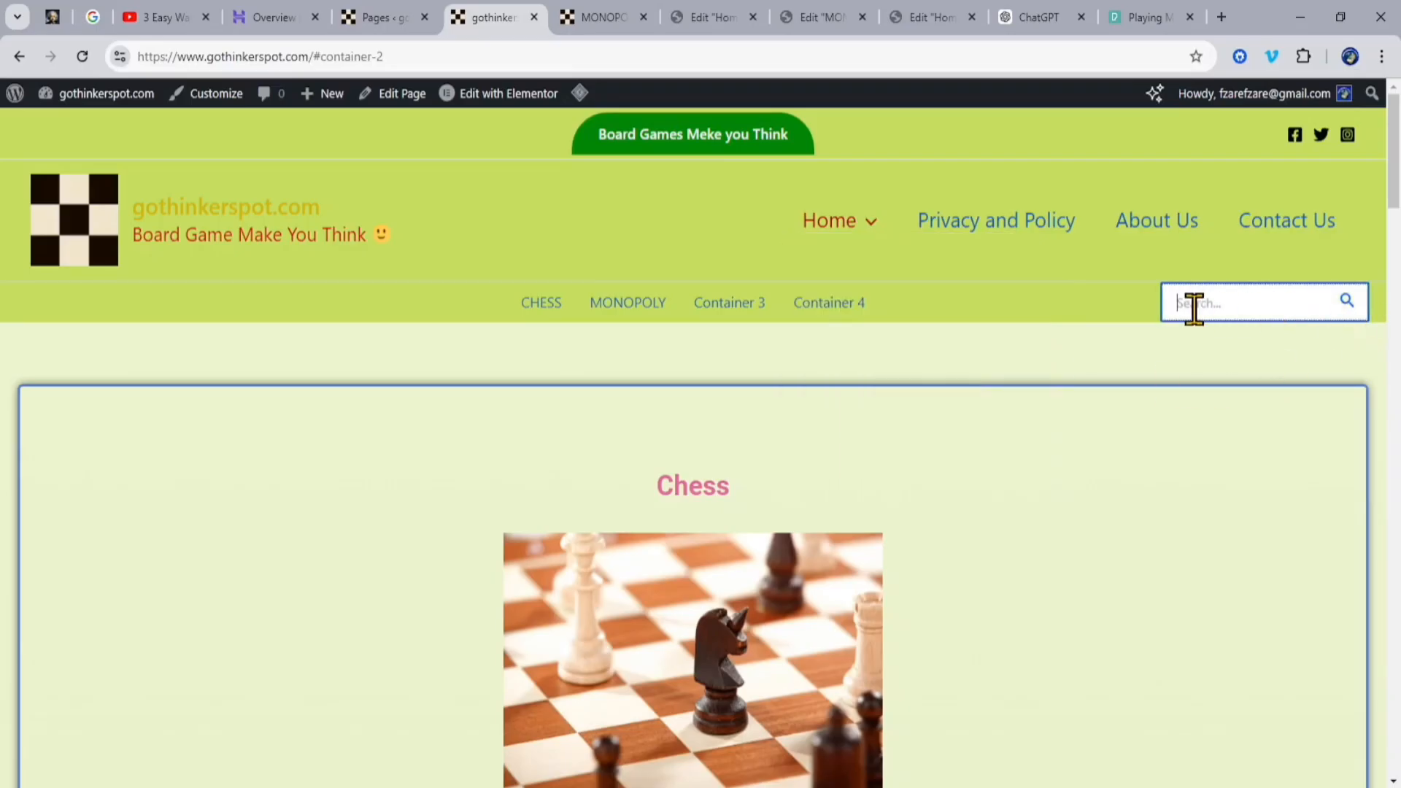
{"action": "type", "text": "MONOPOLY"}
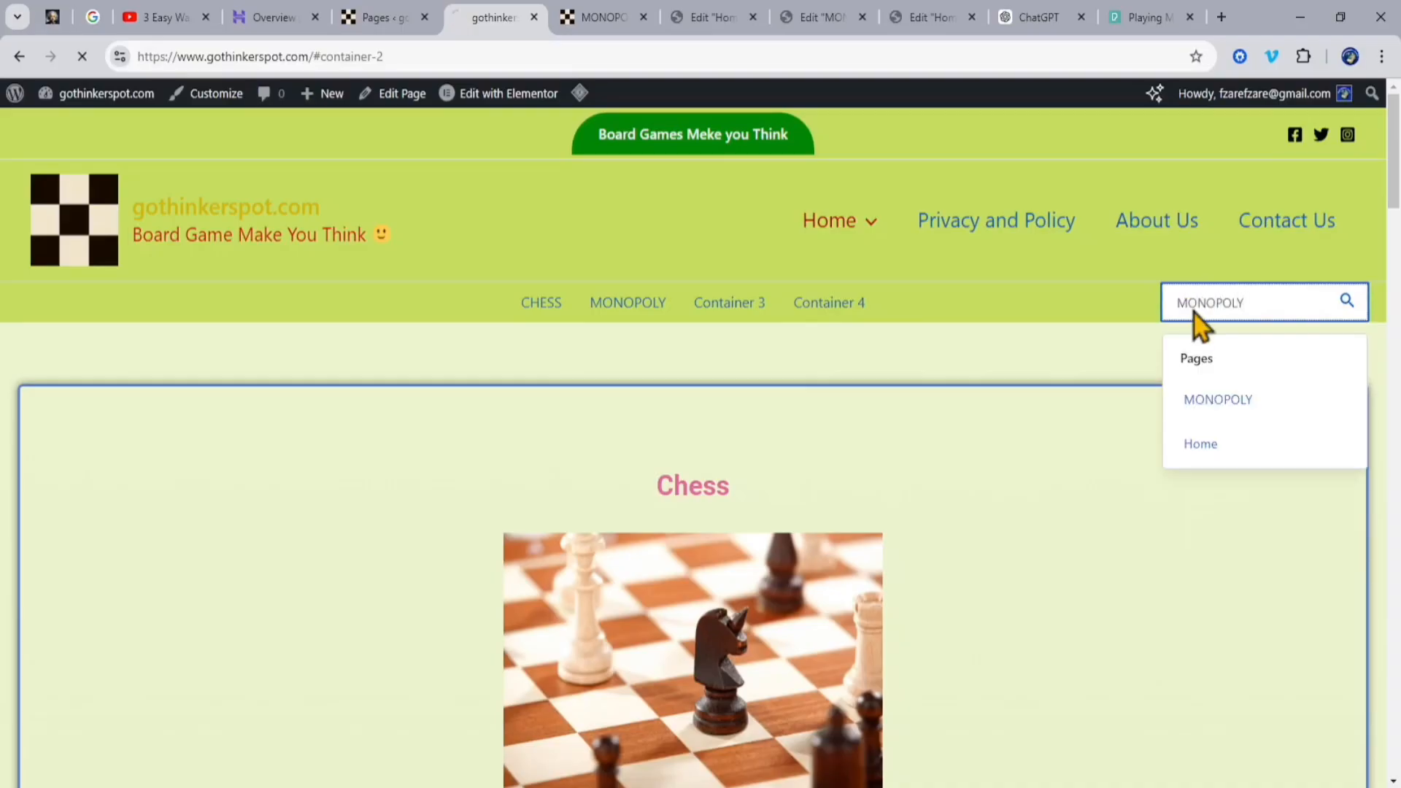
{"action": "key", "text": "Return"}
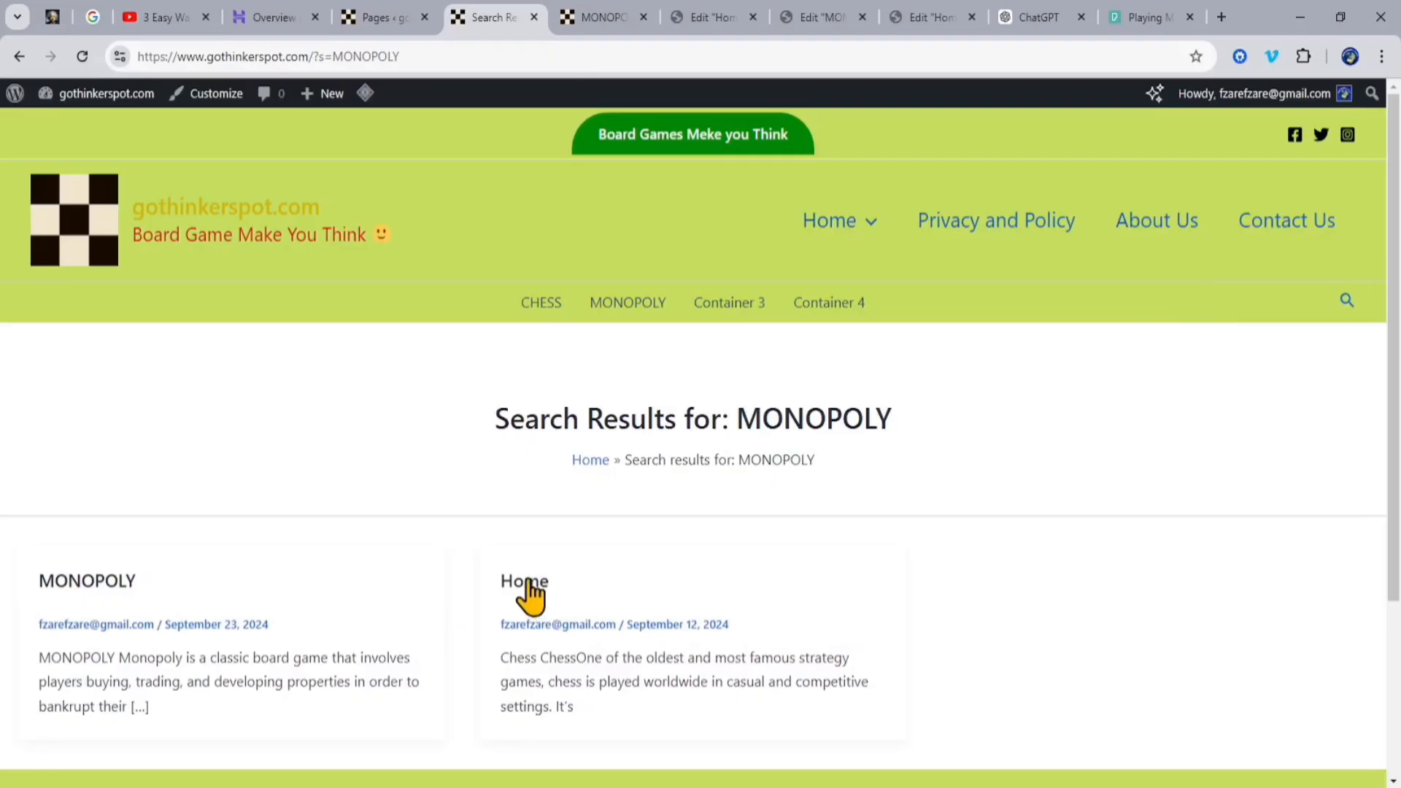
{"action": "scroll", "coordinate": [939, 433], "scroll_direction": "down", "scroll_amount": 3}
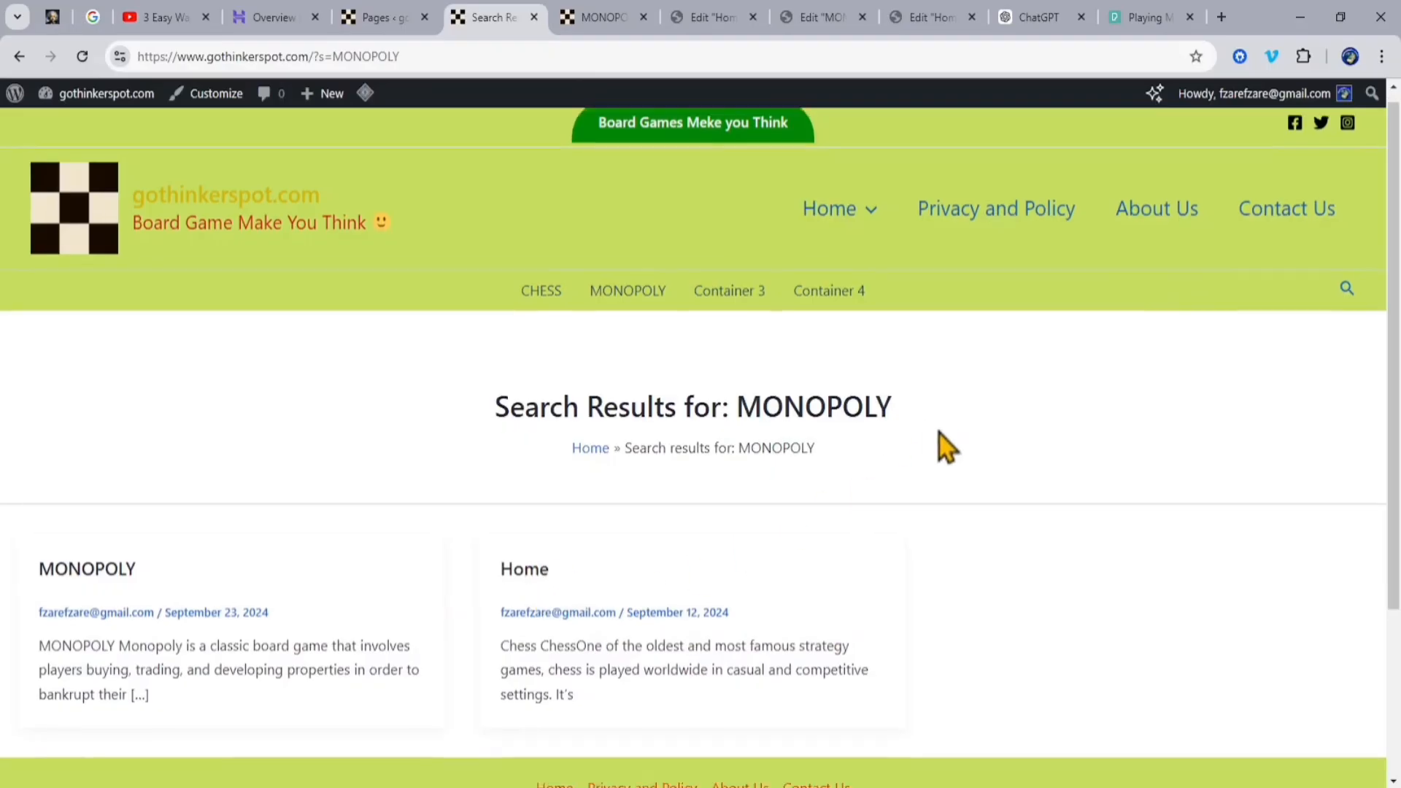
{"action": "scroll", "coordinate": [948, 442], "scroll_direction": "up", "scroll_amount": 3}
Step: Return to the Home page and review its Chess and MONOPOLY containers
{"action": "mouse_move", "coordinate": [845, 212]}
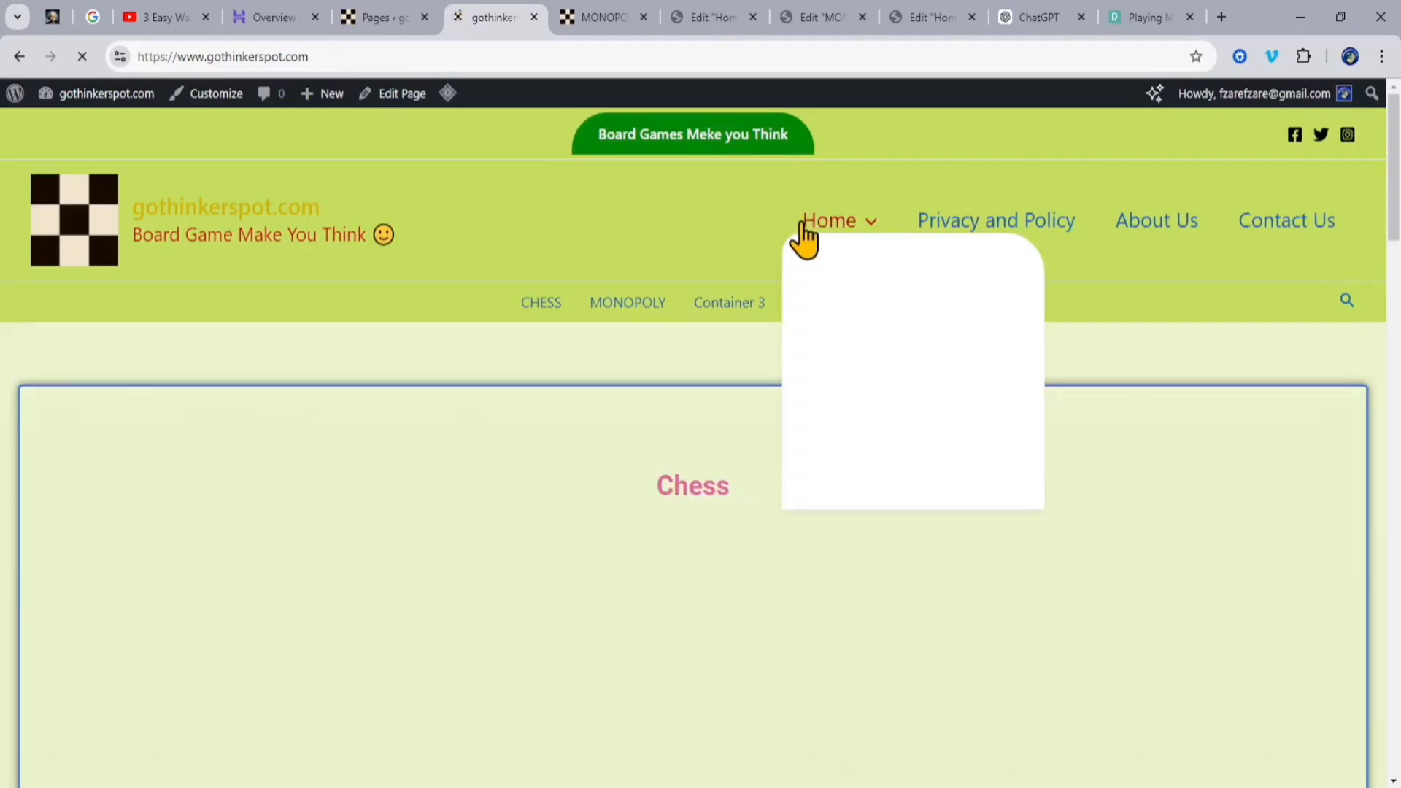
{"action": "left_click", "coordinate": [856, 340]}
{"action": "scroll", "coordinate": [1159, 419], "scroll_direction": "up", "scroll_amount": 6}
{"action": "scroll", "coordinate": [1164, 435], "scroll_direction": "down", "scroll_amount": 12}
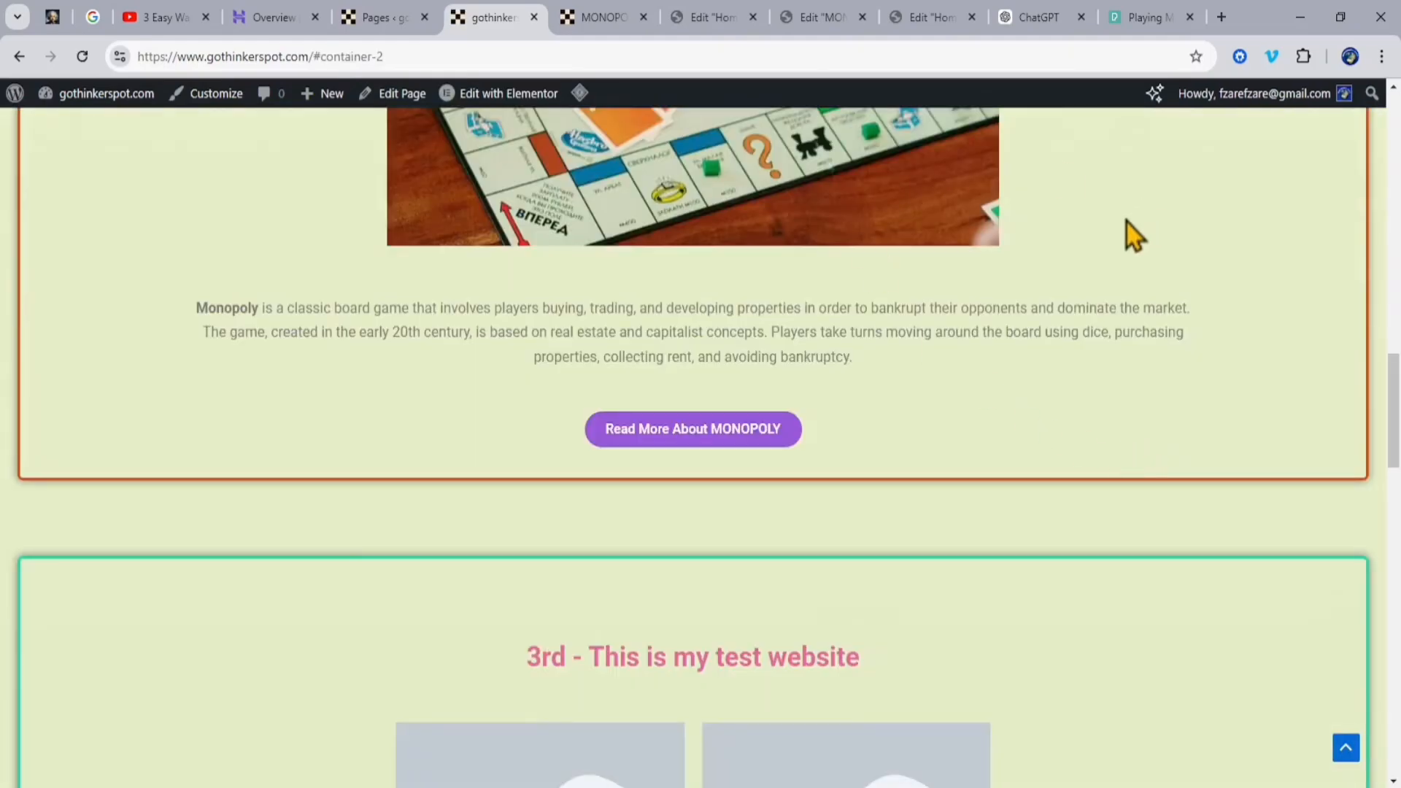
{"action": "left_click", "coordinate": [1040, 28]}
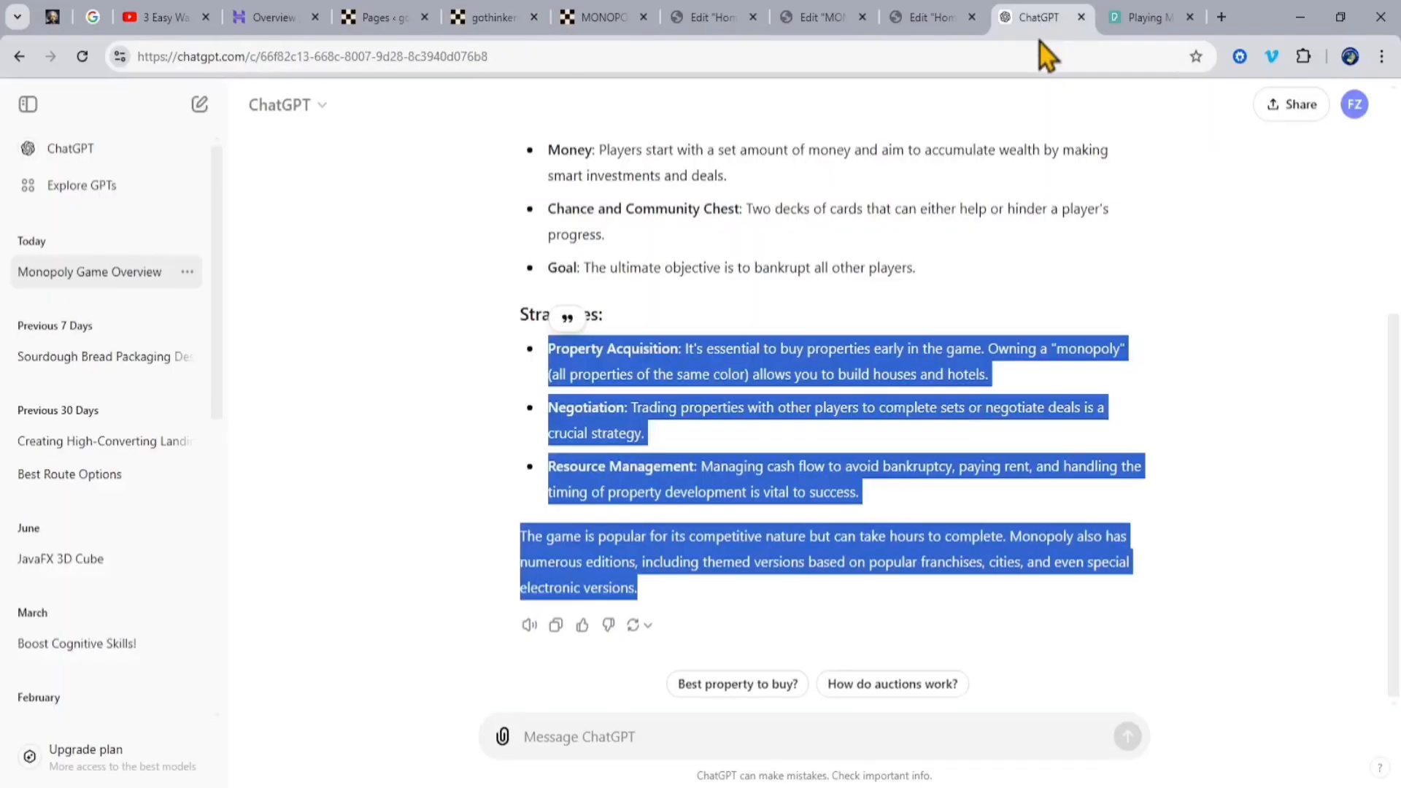
{"action": "left_click", "coordinate": [1149, 20]}
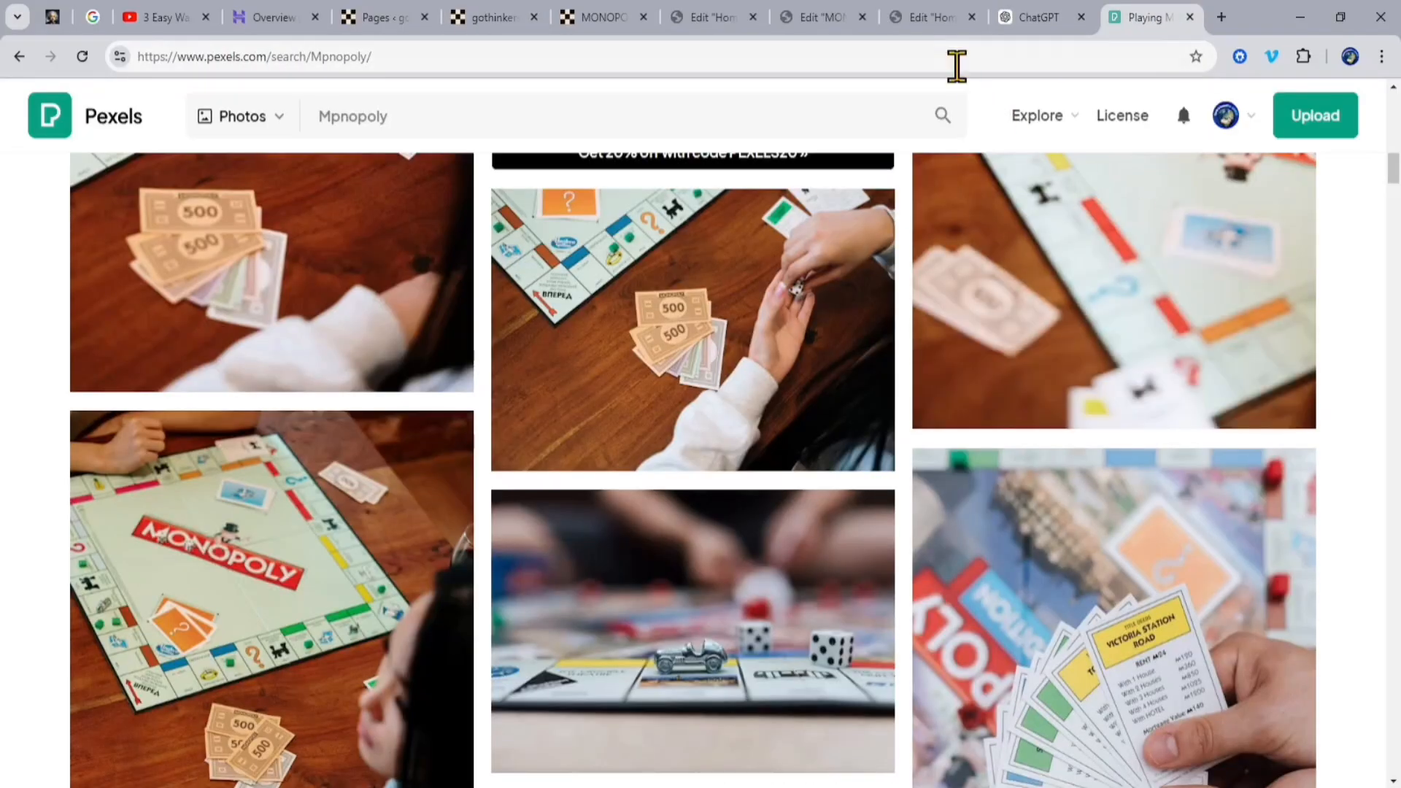
{"action": "left_click", "coordinate": [603, 17]}
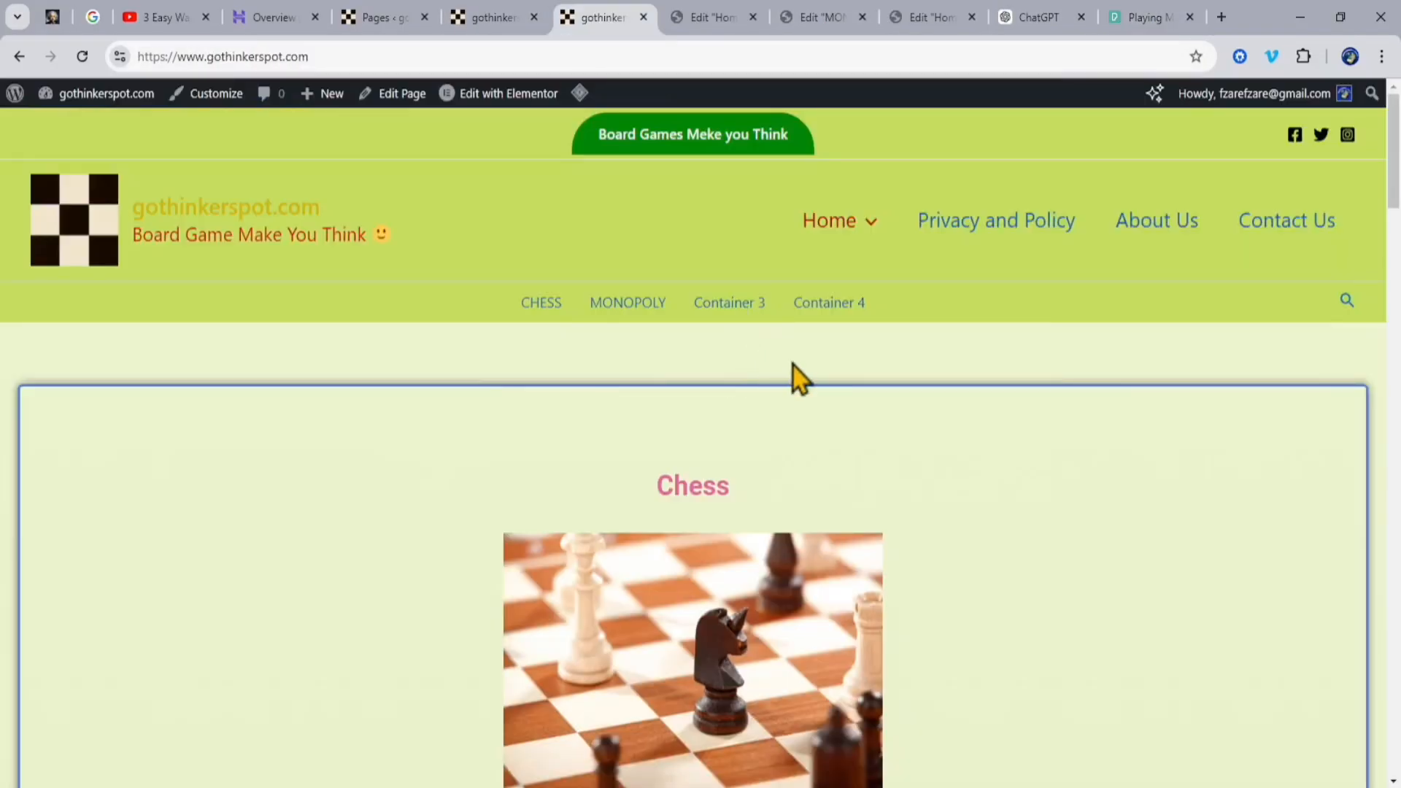
{"action": "scroll", "coordinate": [1046, 522], "scroll_direction": "down", "scroll_amount": 8}
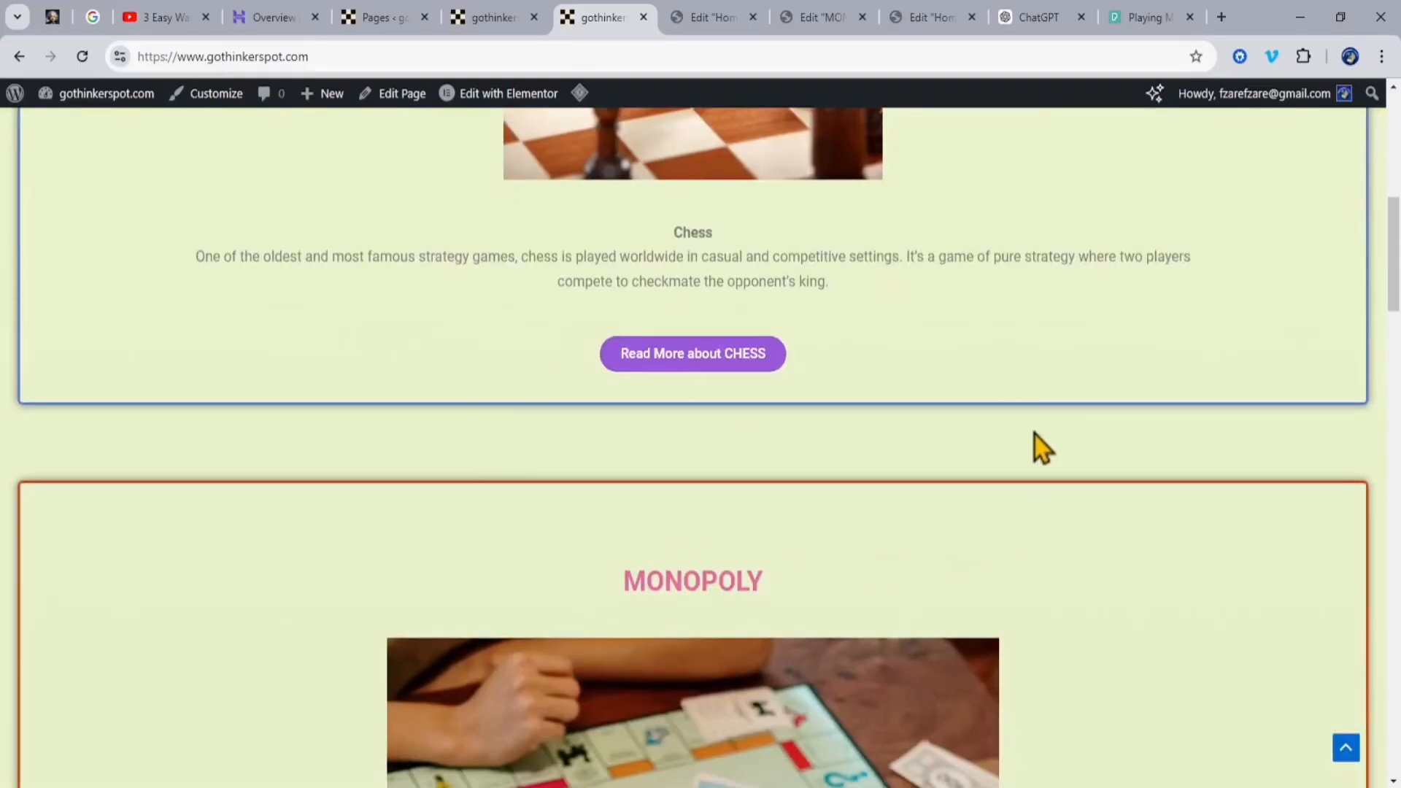
{"action": "scroll", "coordinate": [1035, 435], "scroll_direction": "up", "scroll_amount": 10}
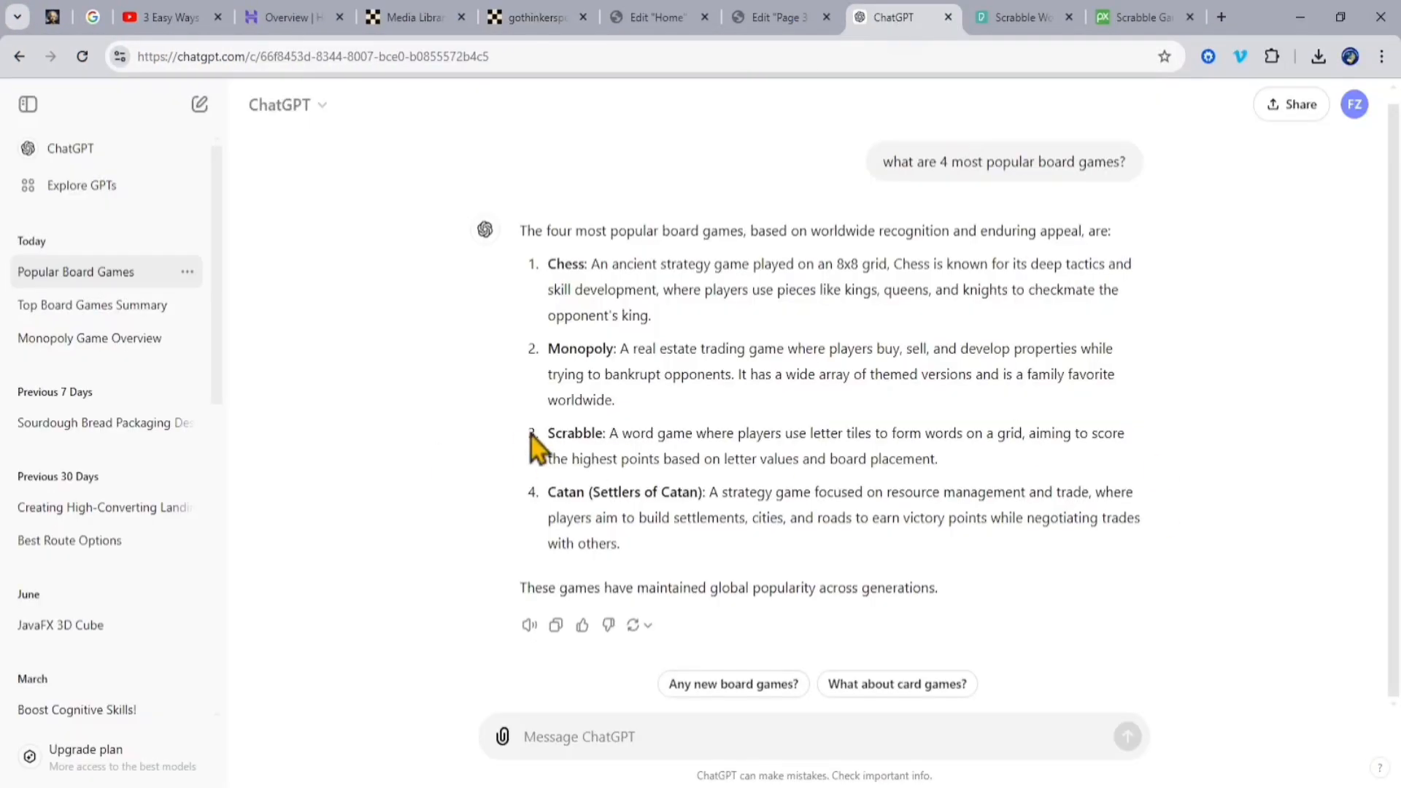
{"action": "left_click_drag", "start_coordinate": [544, 432], "coordinate": [949, 473]}
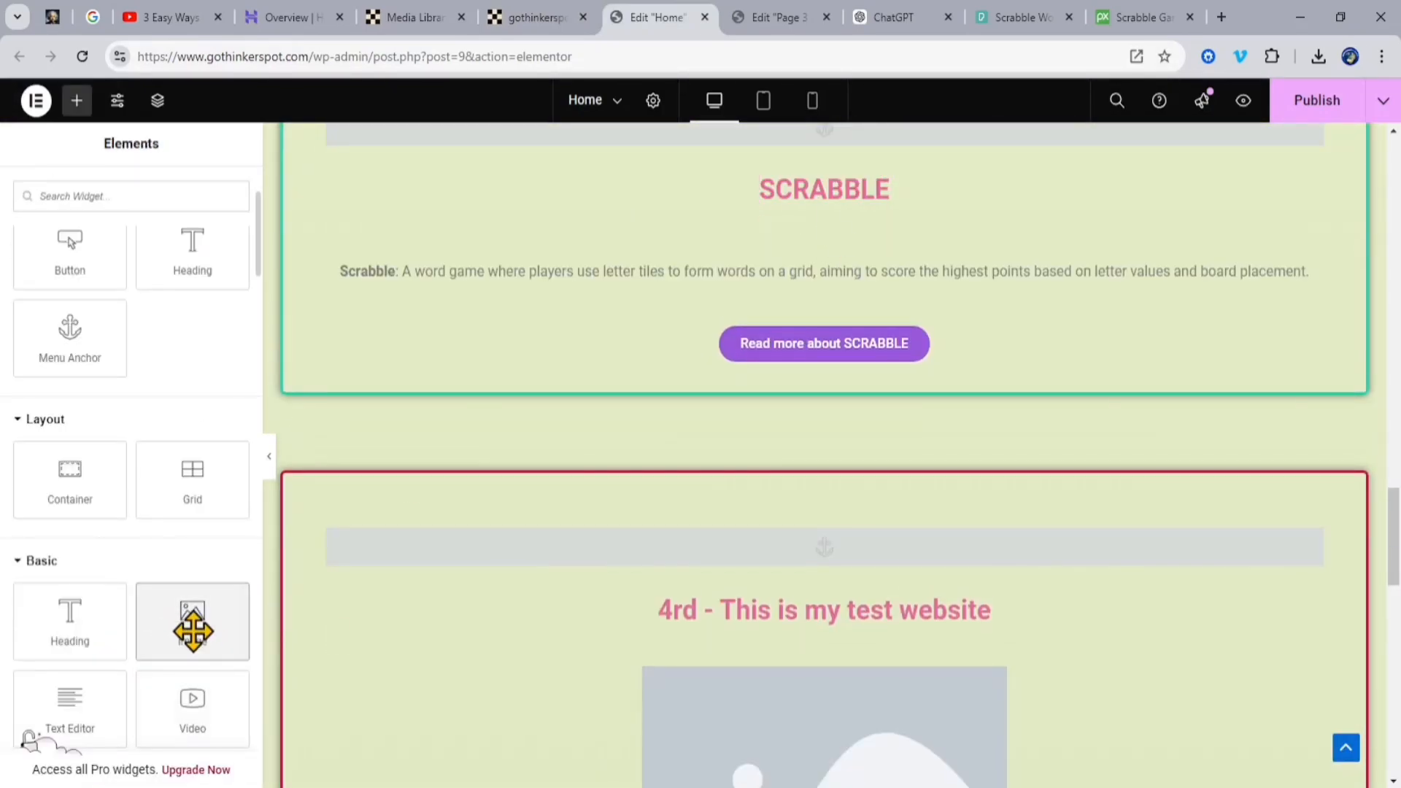
Step: Add an Image widget between the SCRABBLE heading and its description in the Home page's third container
{"action": "left_click_drag", "start_coordinate": [187, 626], "coordinate": [824, 234]}
{"action": "scroll", "coordinate": [1240, 408], "scroll_direction": "down", "scroll_amount": 3}
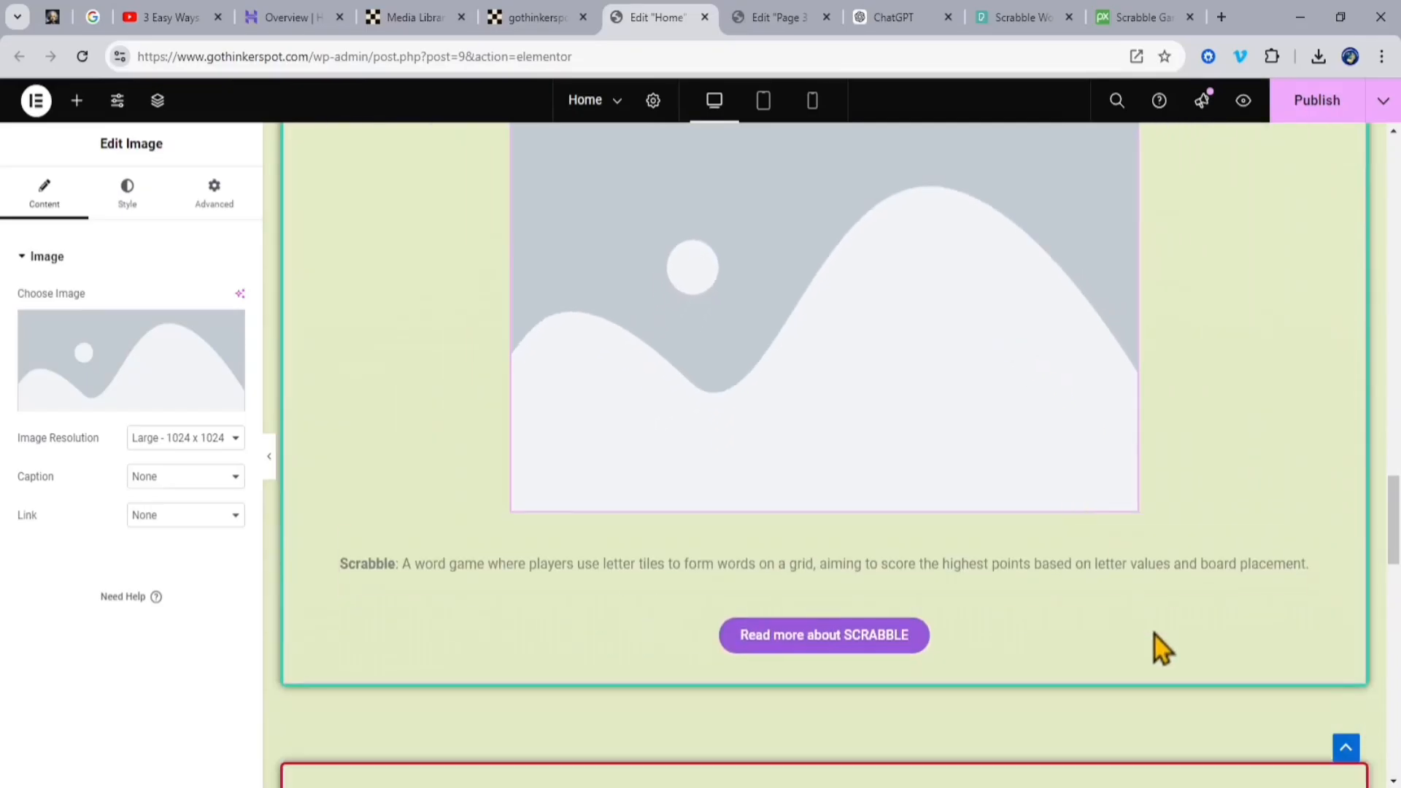
{"action": "scroll", "coordinate": [1212, 261], "scroll_direction": "up", "scroll_amount": 2}
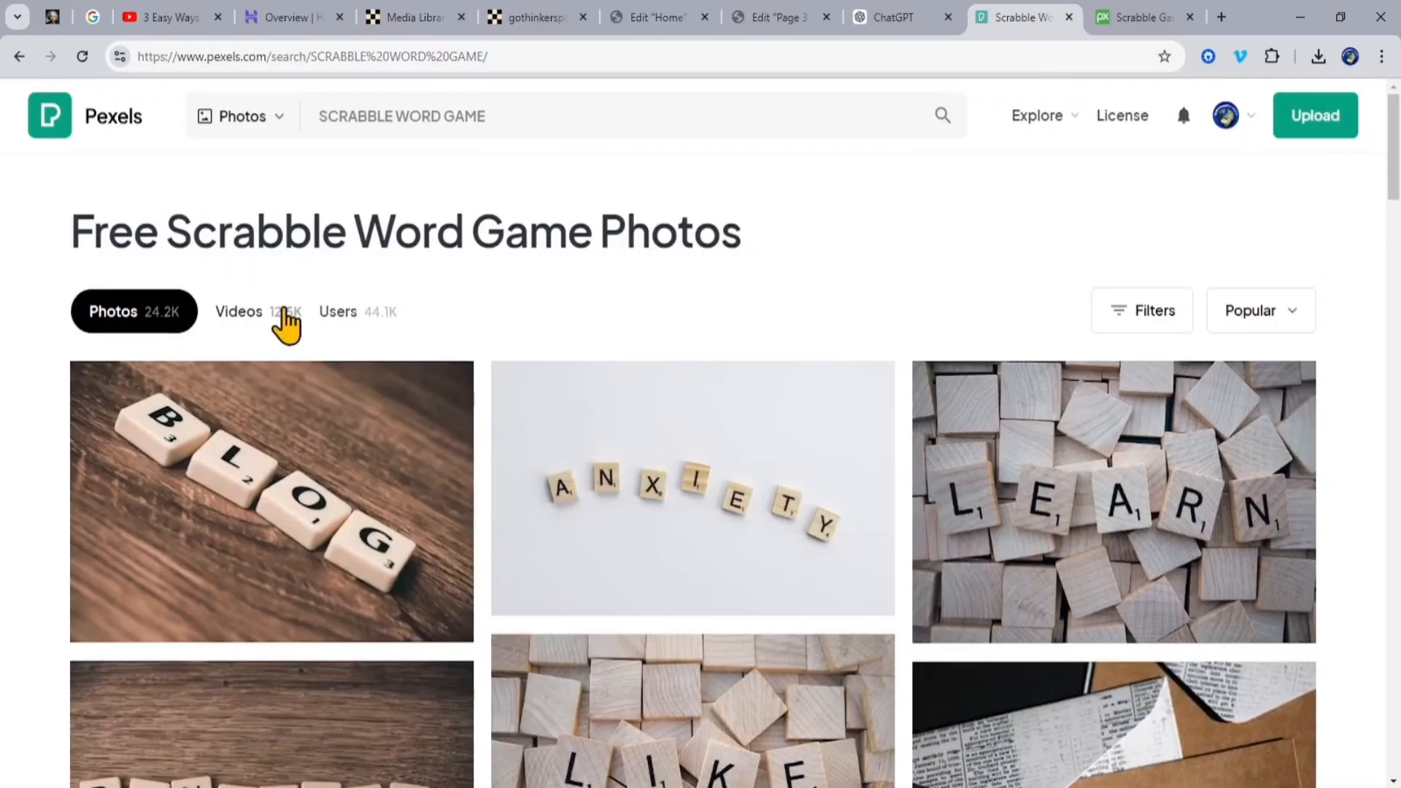
{"action": "scroll", "coordinate": [886, 619], "scroll_direction": "down", "scroll_amount": 6}
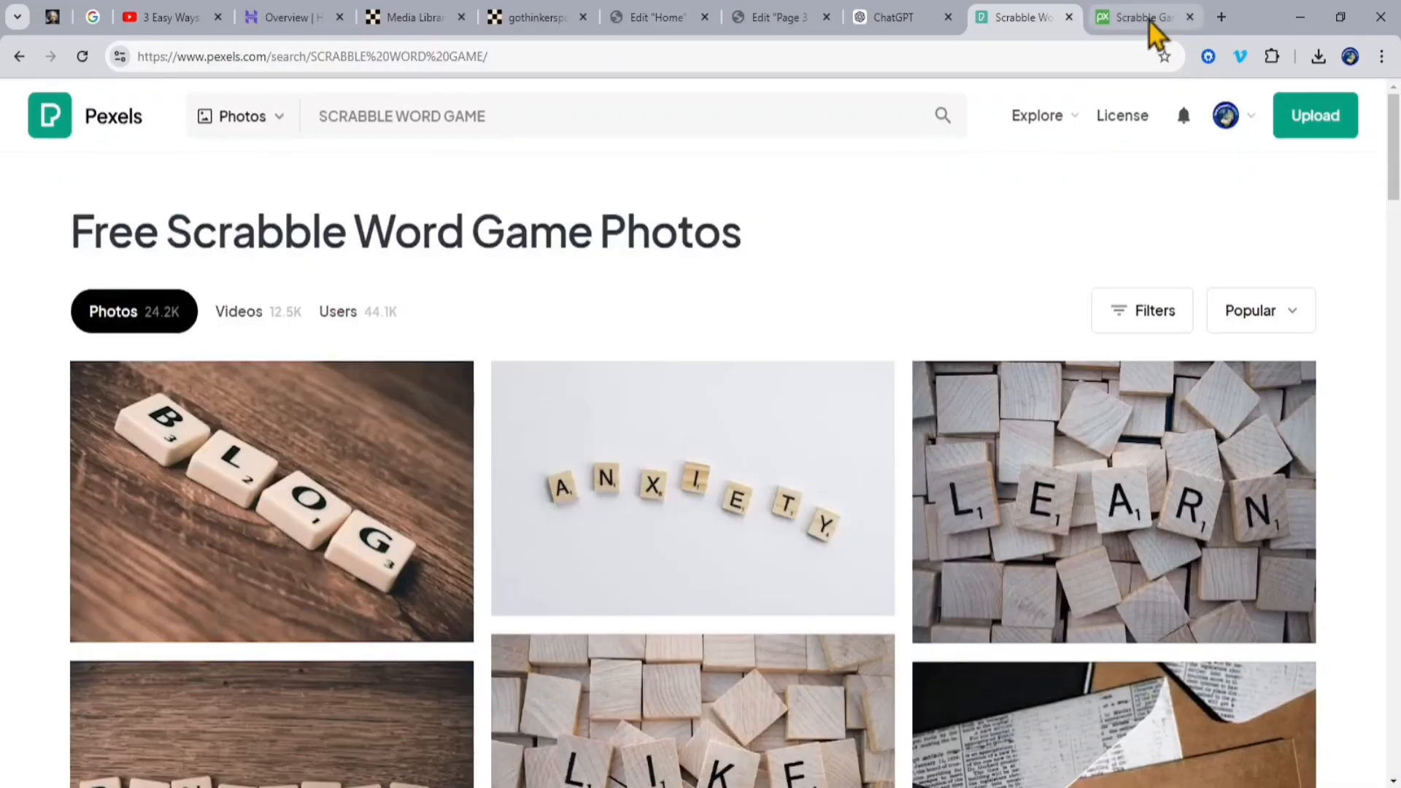
Step: Choose scrabble-play.jpg from the media library for the Image widget under the Home page's SCRABBLE heading
{"action": "left_click", "coordinate": [1149, 19]}
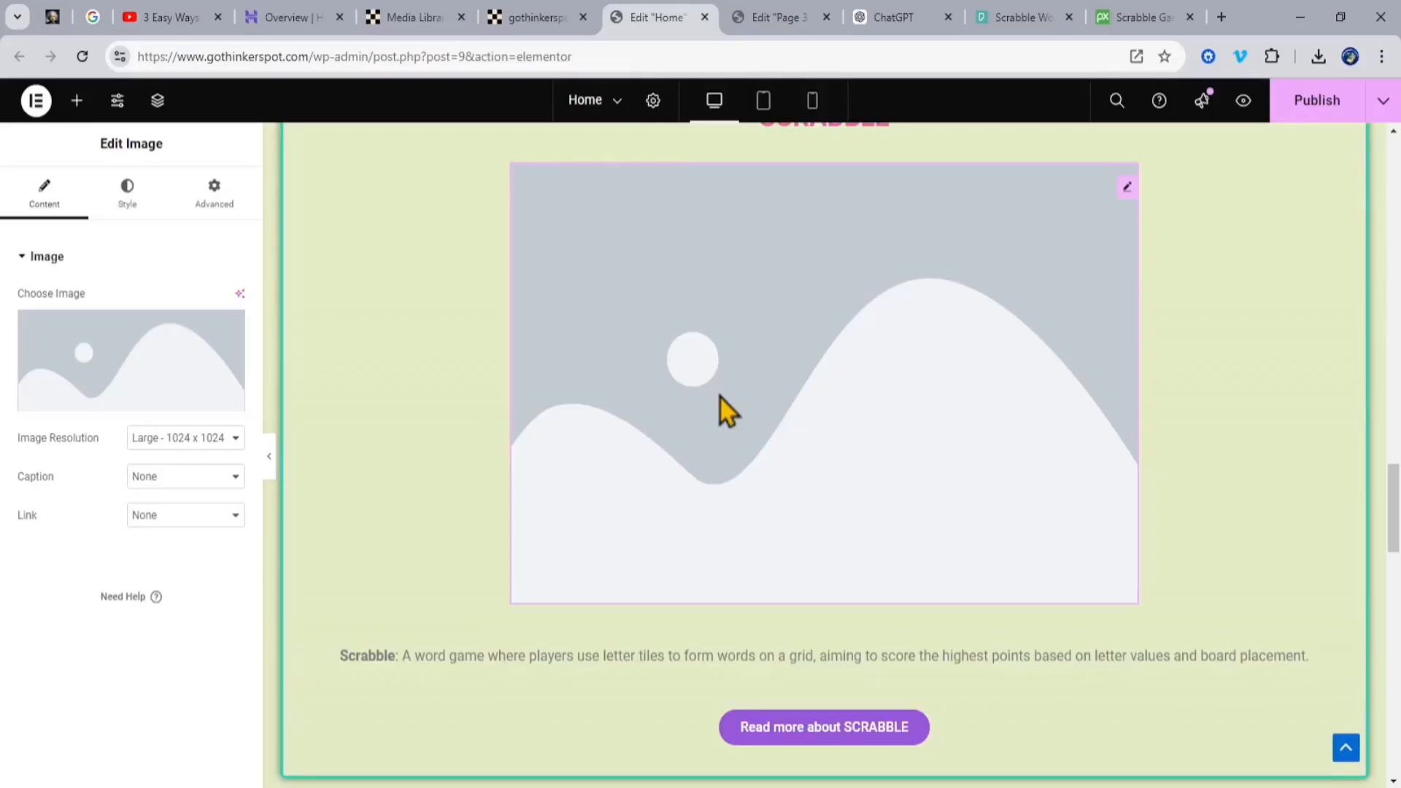
{"action": "scroll", "coordinate": [719, 395], "scroll_direction": "up", "scroll_amount": 4}
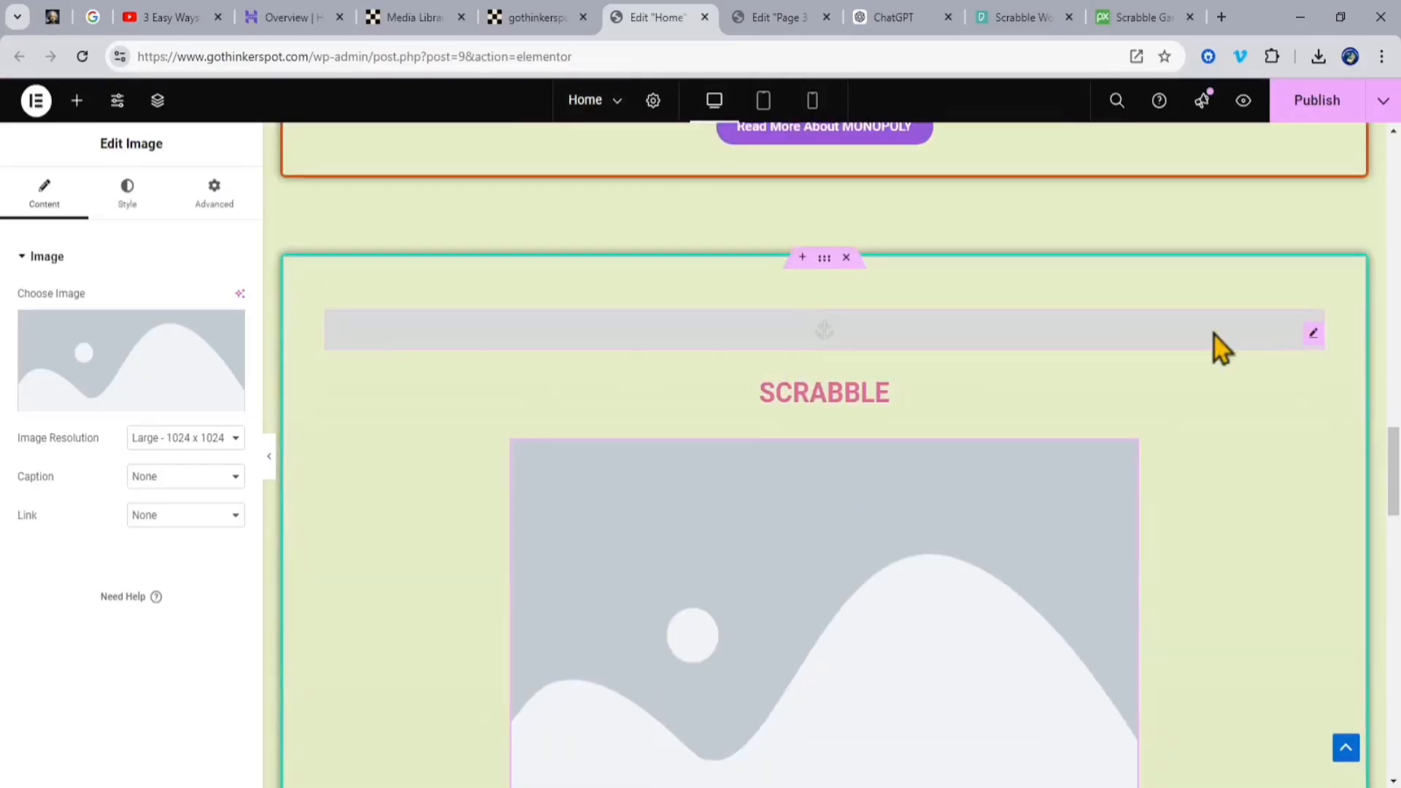
{"action": "scroll", "coordinate": [1214, 335], "scroll_direction": "down", "scroll_amount": 4}
{"action": "left_click", "coordinate": [117, 398]}
{"action": "left_click", "coordinate": [389, 305]}
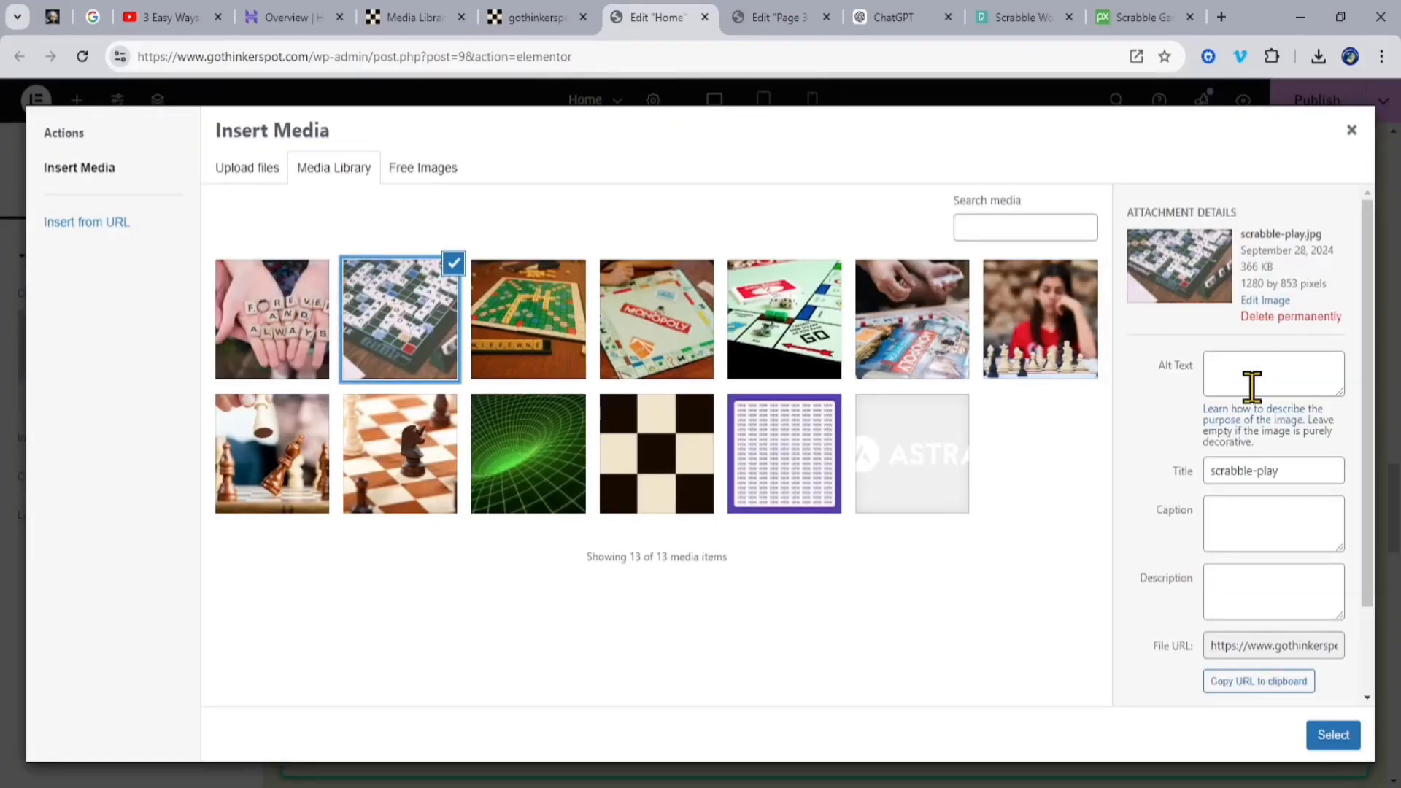
Step: Fill the image's alt text, caption and description with "scrabble-play", insert it into the SCRABBLE container and publish the Home page
{"action": "triple_click", "coordinate": [1252, 472]}
{"action": "key", "text": "ctrl+c"}
{"action": "left_click", "coordinate": [1254, 375]}
{"action": "key", "text": "ctrl+v"}
{"action": "left_click", "coordinate": [1280, 533]}
{"action": "key", "text": "ctrl+v"}
{"action": "left_click", "coordinate": [1279, 593]}
{"action": "left_click", "coordinate": [1334, 735]}
{"action": "scroll", "coordinate": [1271, 321], "scroll_direction": "down", "scroll_amount": 4}
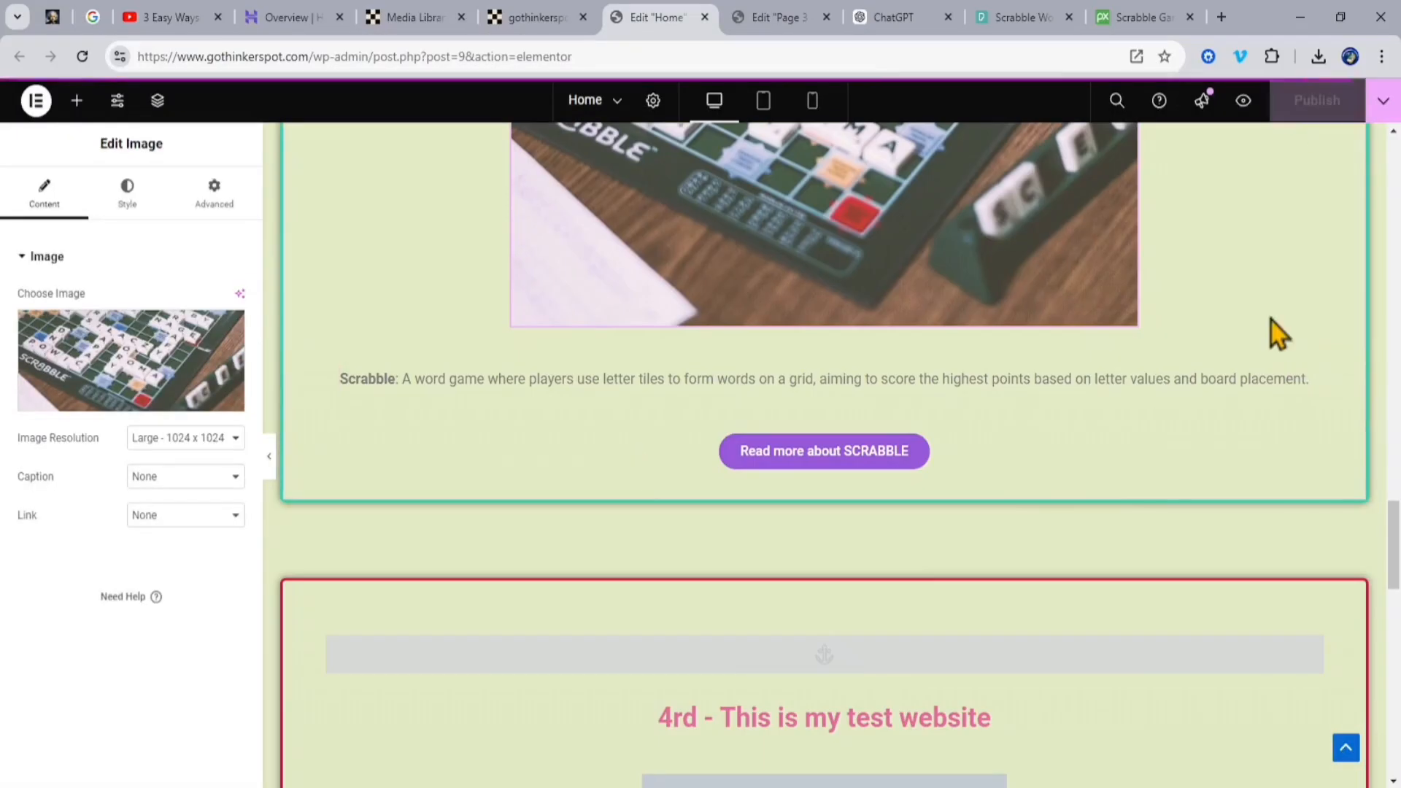
{"action": "scroll", "coordinate": [1271, 321], "scroll_direction": "up", "scroll_amount": 15}
Step: Check the third container on the live Home page and reload the page
{"action": "left_click", "coordinate": [536, 18]}
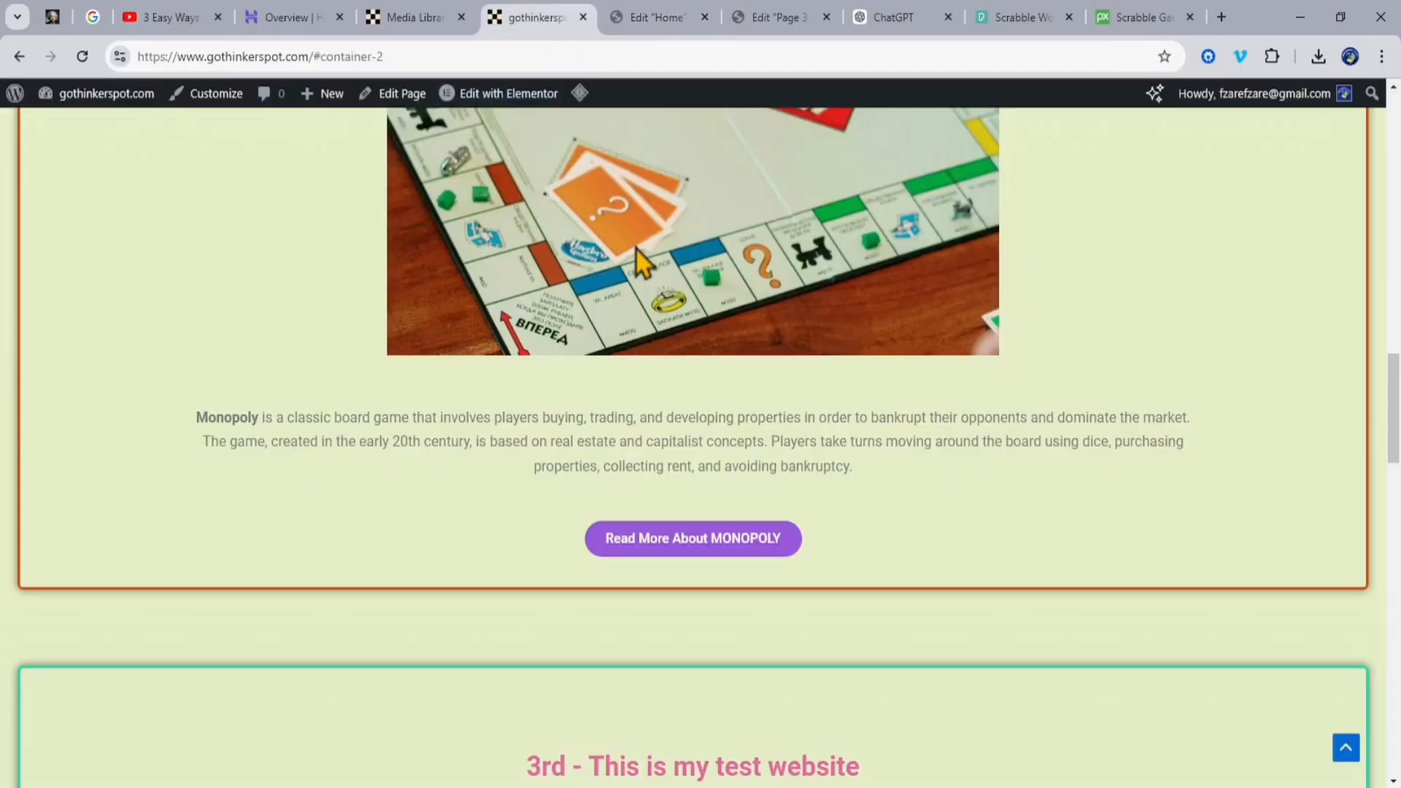
{"action": "scroll", "coordinate": [636, 250], "scroll_direction": "down", "scroll_amount": 9}
{"action": "left_click", "coordinate": [83, 57]}
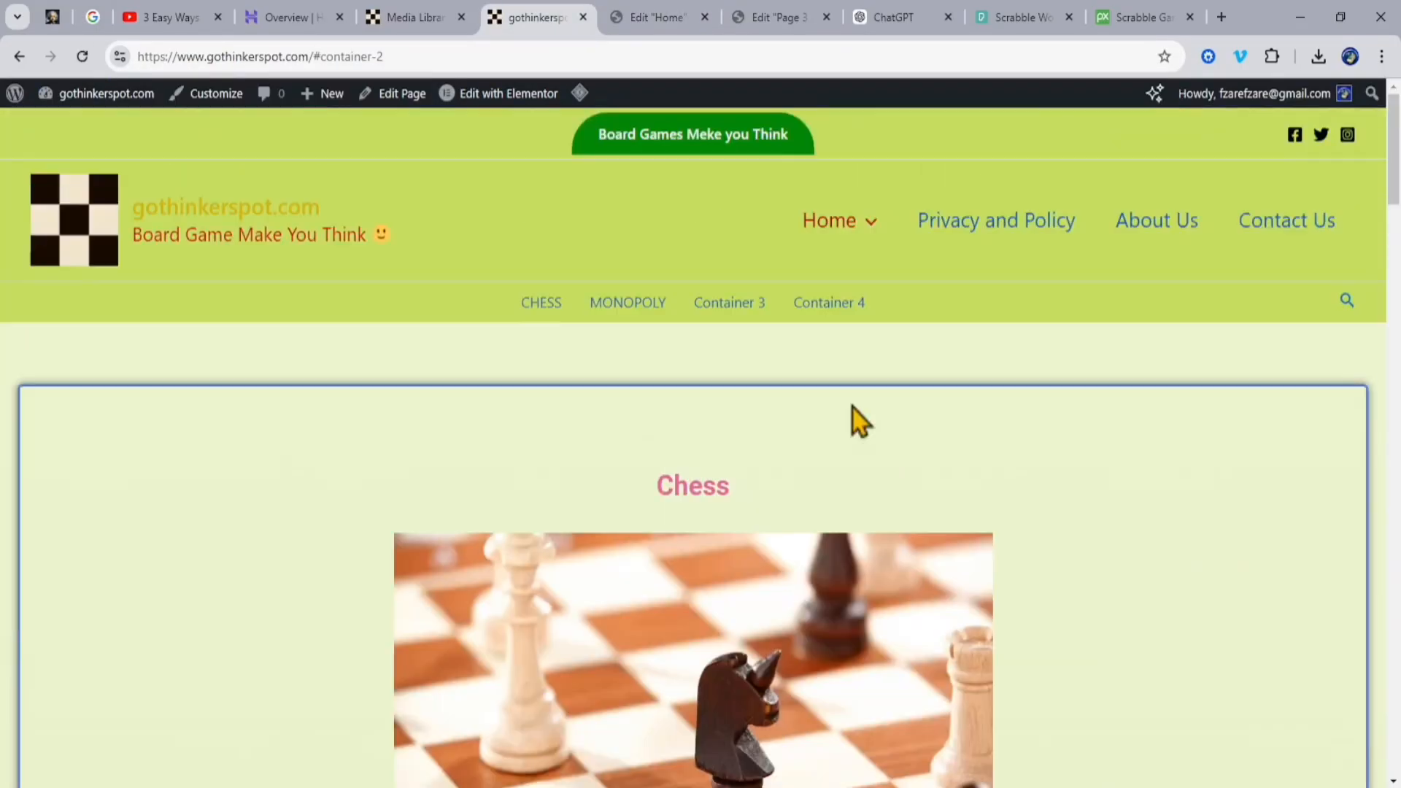
Step: Rename the secondary header menu's Container 3 item to "SCRABBLE" in the site customizer and publish the change
{"action": "left_click", "coordinate": [208, 95]}
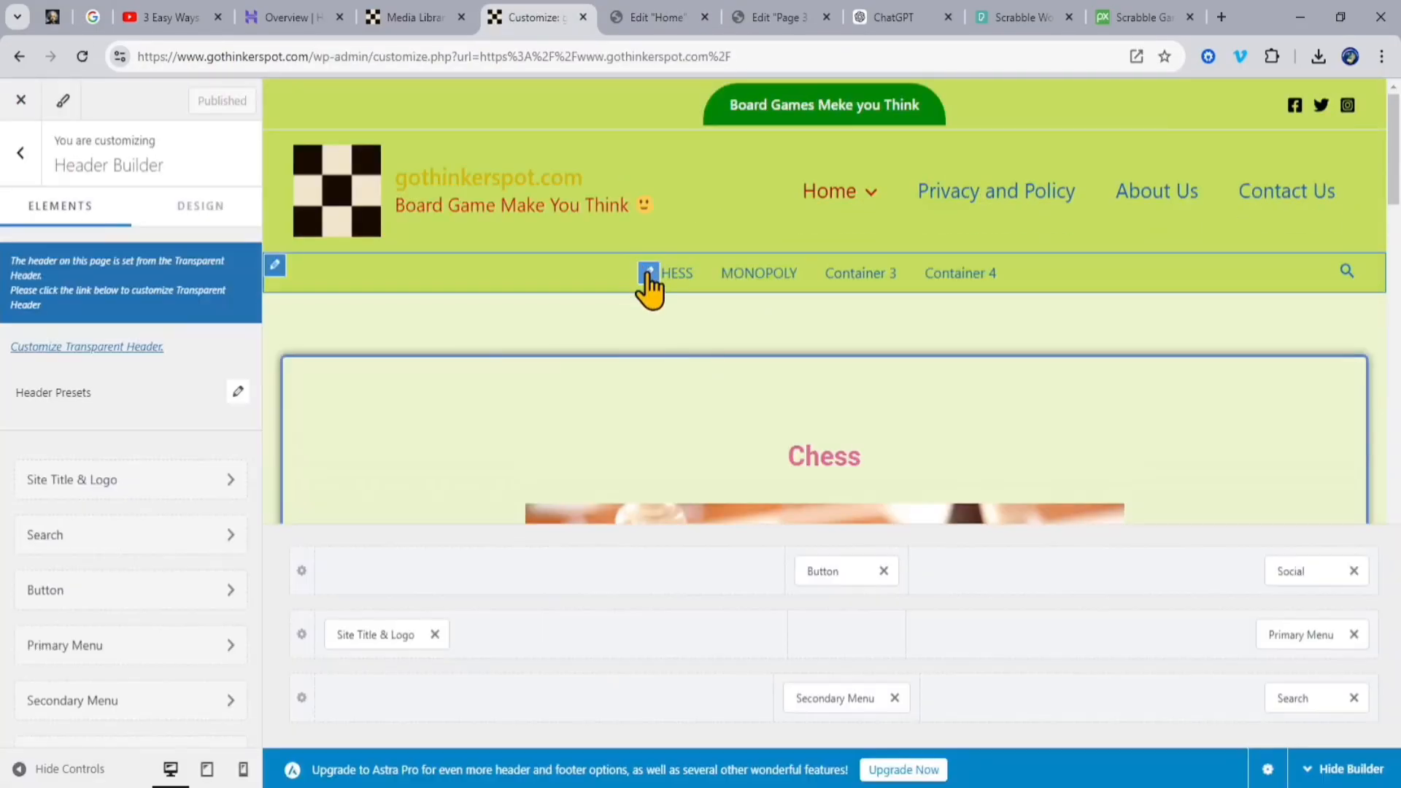
{"action": "left_click", "coordinate": [646, 276]}
{"action": "left_click", "coordinate": [164, 288]}
{"action": "left_click", "coordinate": [56, 514]}
{"action": "left_click", "coordinate": [220, 380]}
{"action": "left_click_drag", "start_coordinate": [120, 497], "coordinate": [42, 511]}
{"action": "key", "text": "ctrl+v"}
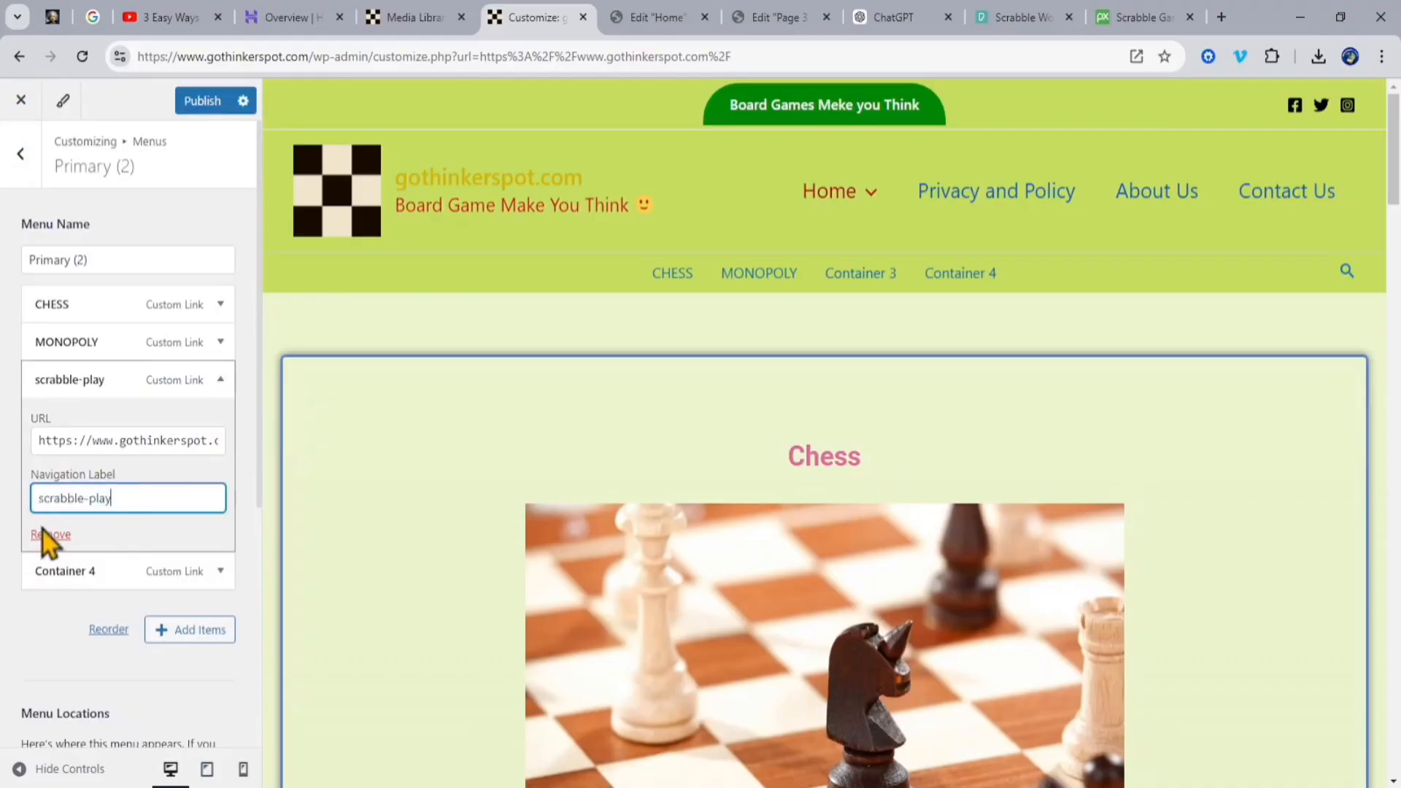
{"action": "key", "text": "BackSpace"}
{"action": "key", "text": "BackSpace"}
{"action": "key", "text": "BackSpace"}
{"action": "key", "text": "BackSpace"}
{"action": "key", "text": "BackSpace"}
{"action": "key", "text": "BackSpace"}
{"action": "key", "text": "BackSpace"}
{"action": "key", "text": "BackSpace"}
{"action": "key", "text": "BackSpace"}
{"action": "key", "text": "BackSpace"}
{"action": "key", "text": "BackSpace"}
{"action": "key", "text": "BackSpace"}
{"action": "key", "text": "BackSpace"}
{"action": "type", "text": "SCRABBLE"}
{"action": "left_click", "coordinate": [202, 100]}
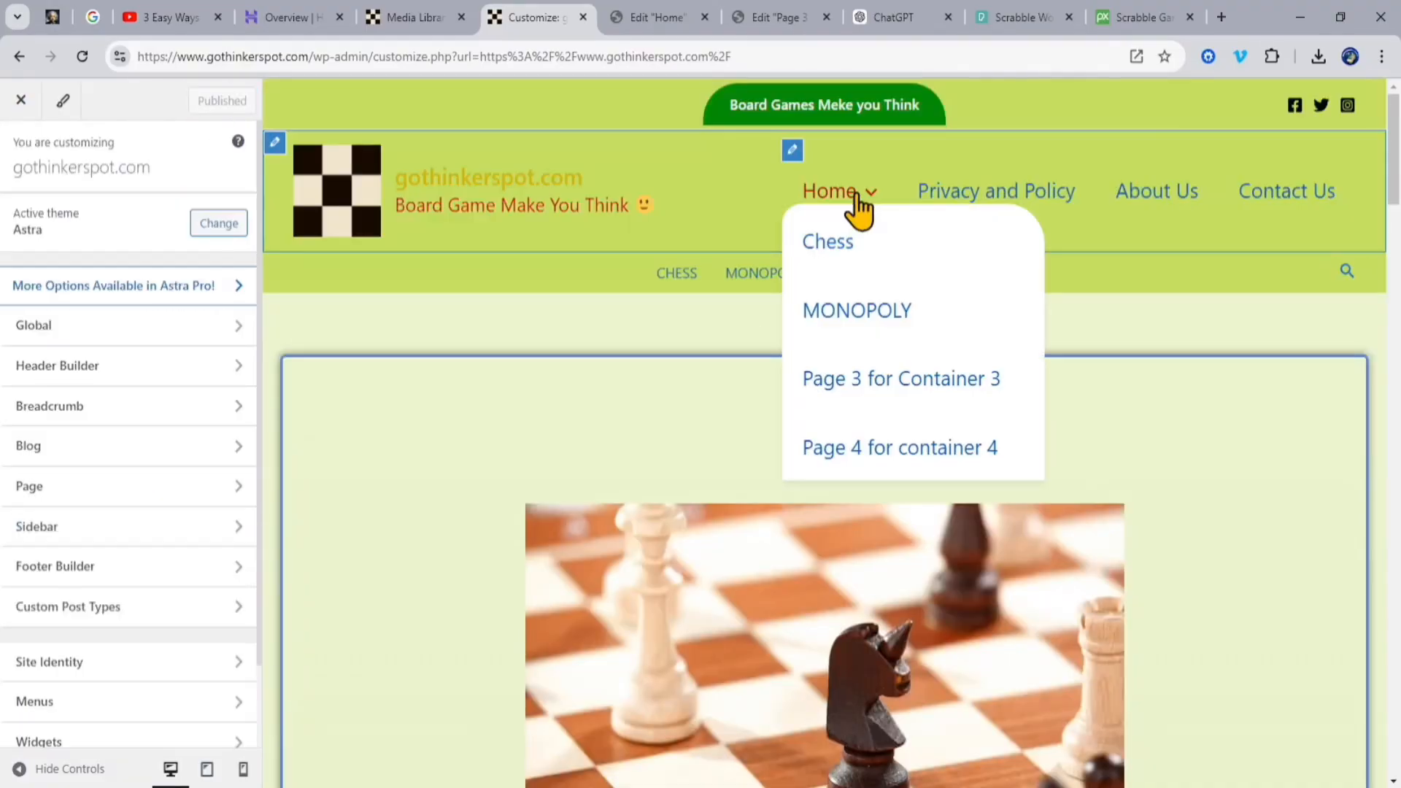
Step: Rename the primary menu's "Page 3 for Container 3" sub item to "SCRABBLE" and publish the menu
{"action": "mouse_move", "coordinate": [867, 203]}
{"action": "left_click", "coordinate": [792, 150]}
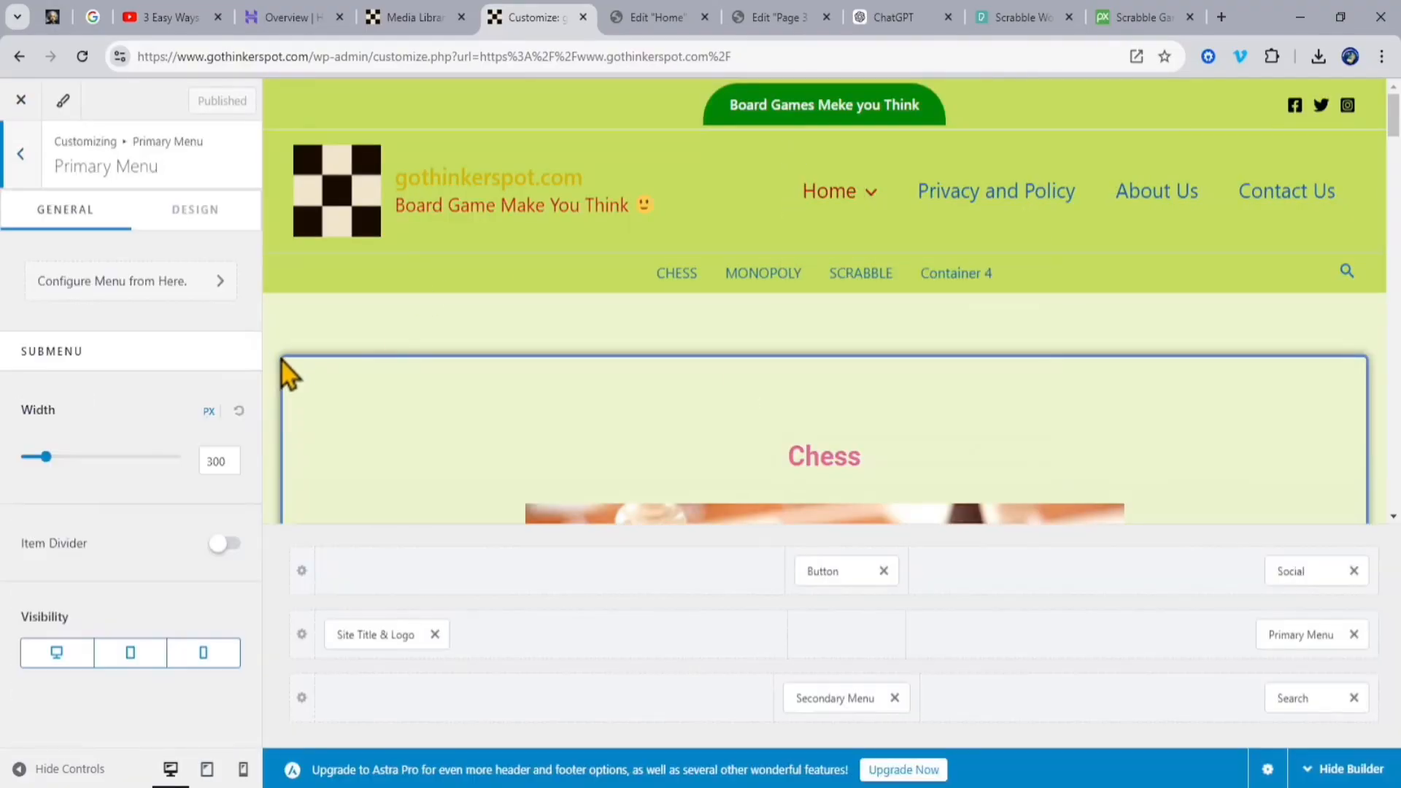
{"action": "left_click", "coordinate": [164, 278]}
{"action": "left_click", "coordinate": [50, 448]}
{"action": "left_click", "coordinate": [218, 447]}
{"action": "left_click", "coordinate": [194, 513]}
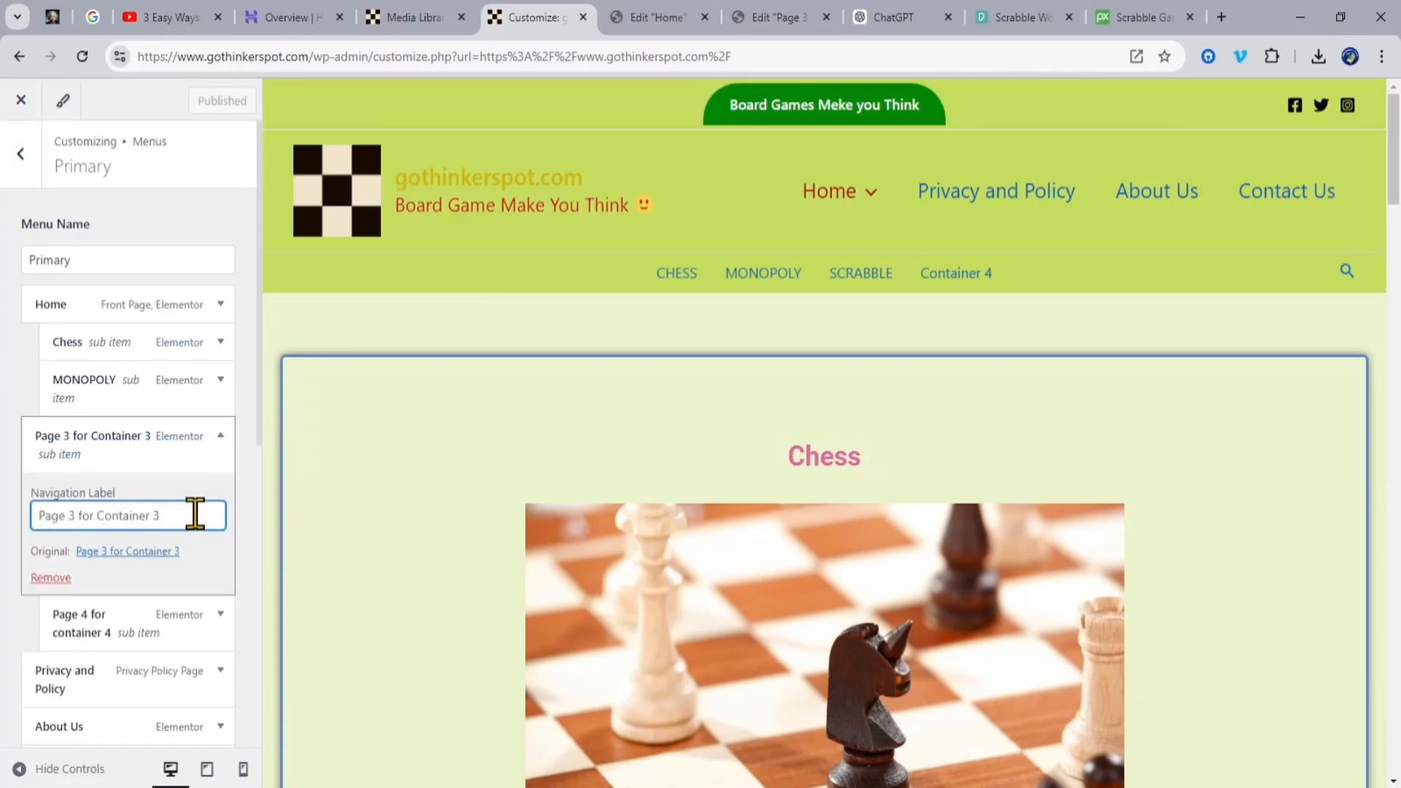
{"action": "type", "text": "SCRABBLE"}
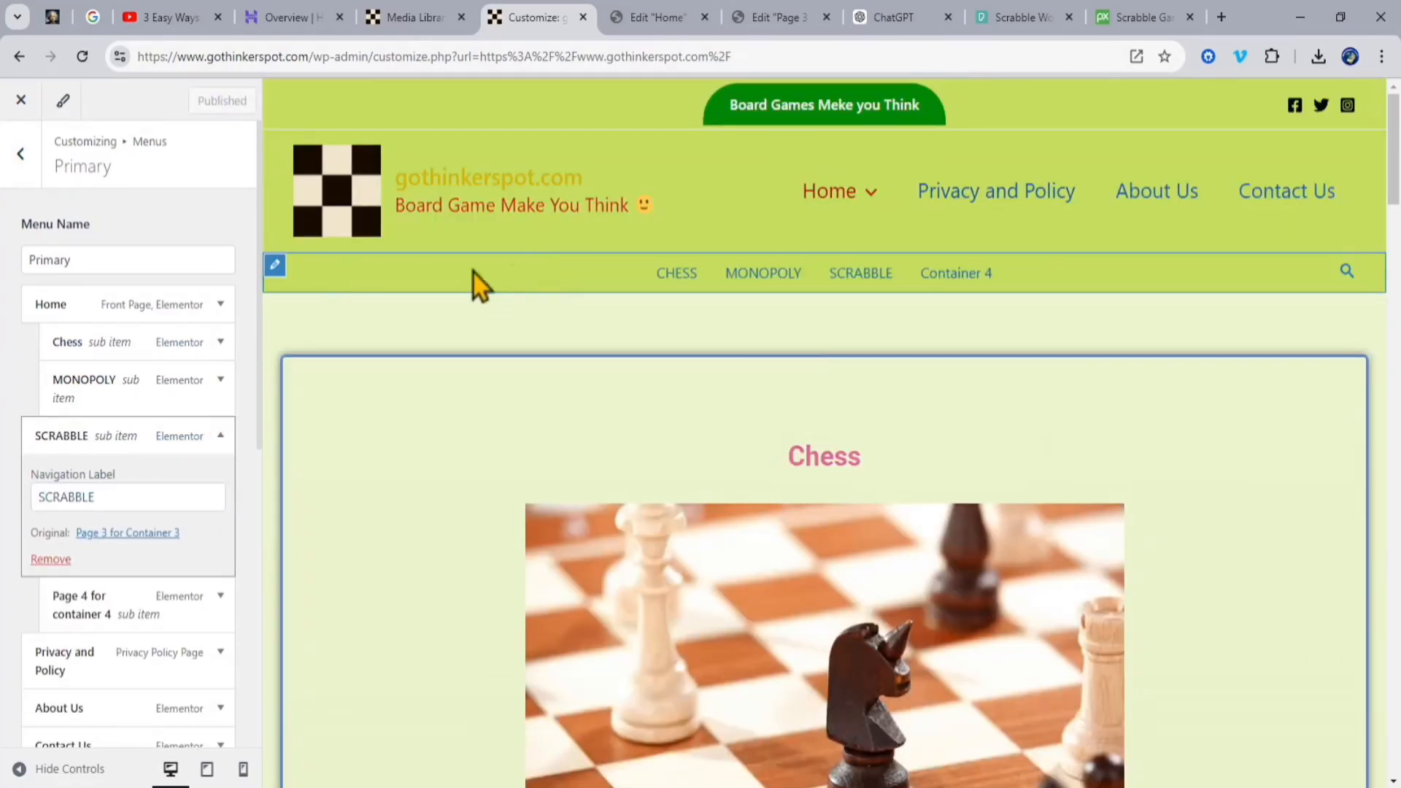
Step: Retitle the page "Page 3 for Container 3" as "SCRABBLE" with Quick Edit in the WordPress pages list
{"action": "left_click", "coordinate": [415, 17]}
{"action": "left_click", "coordinate": [70, 422]}
{"action": "left_click", "coordinate": [241, 535]}
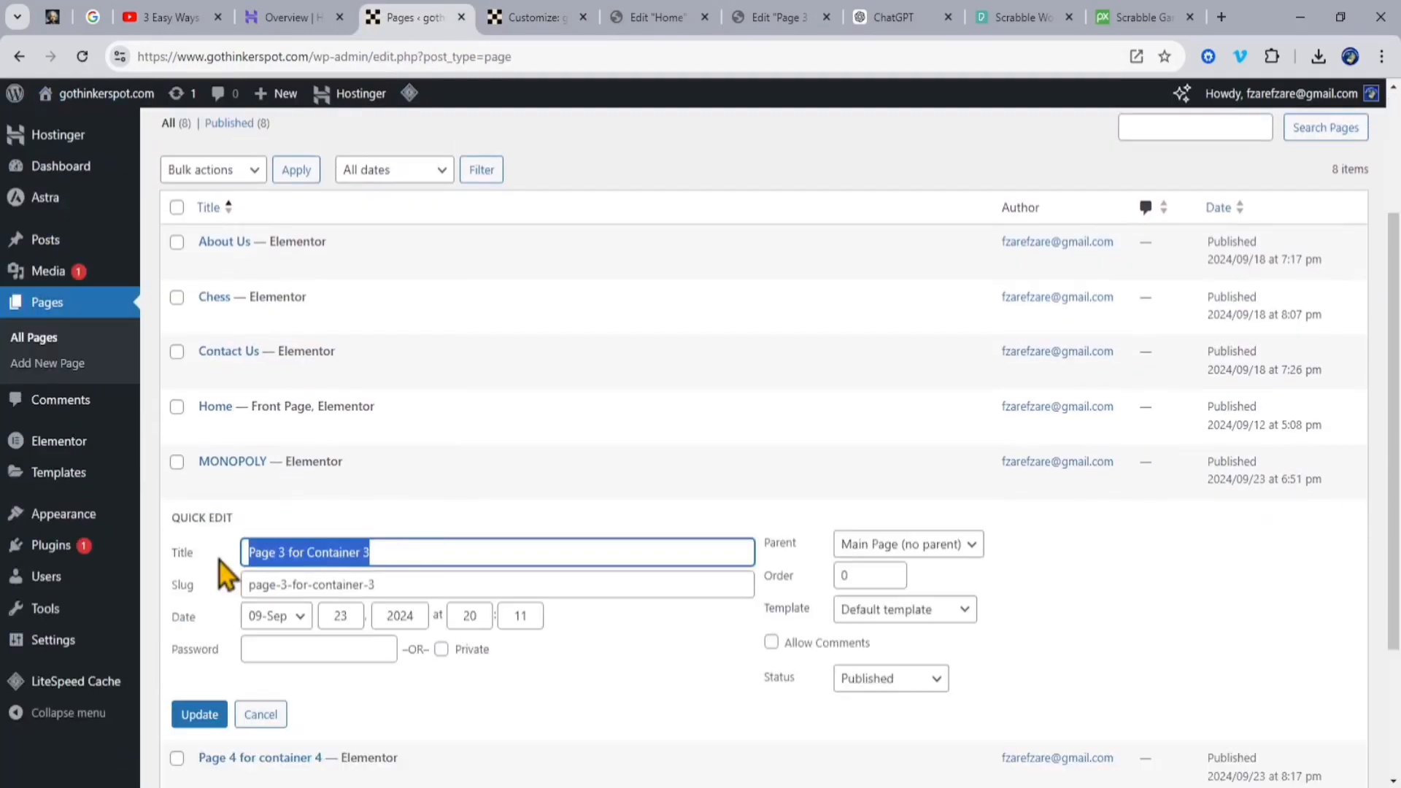
{"action": "type", "text": "SCRABBLE"}
{"action": "left_click", "coordinate": [194, 714]}
Step: Review the live Home page's updated menus and open the SCRABBLE page from the Home submenu
{"action": "left_click", "coordinate": [124, 105]}
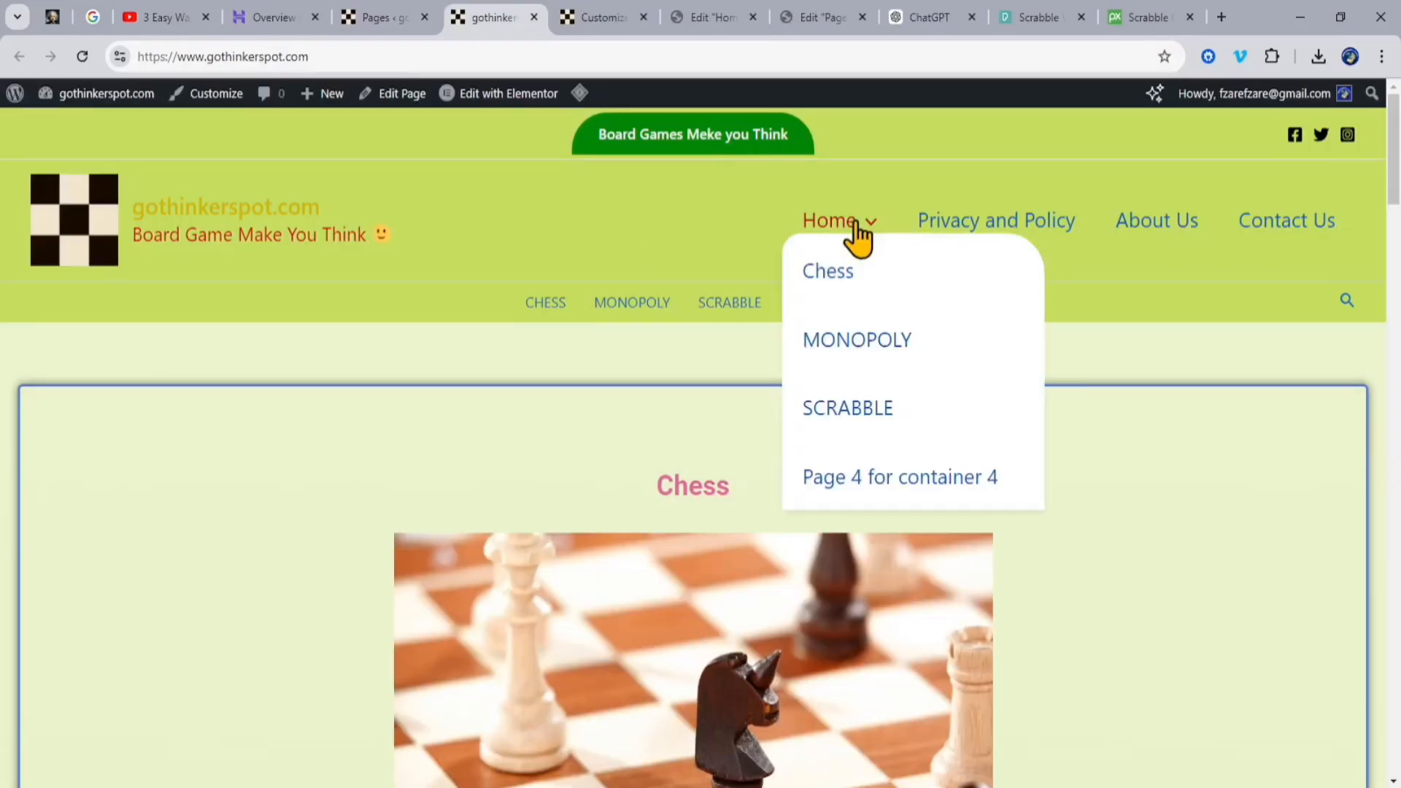
{"action": "scroll", "coordinate": [554, 344], "scroll_direction": "down", "scroll_amount": 20}
{"action": "scroll", "coordinate": [554, 345], "scroll_direction": "up", "scroll_amount": 20}
{"action": "mouse_move", "coordinate": [854, 225]}
{"action": "left_click", "coordinate": [848, 407]}
Step: Search the website for Scrabble and return to the SCRABBLE page
{"action": "left_click", "coordinate": [1348, 300]}
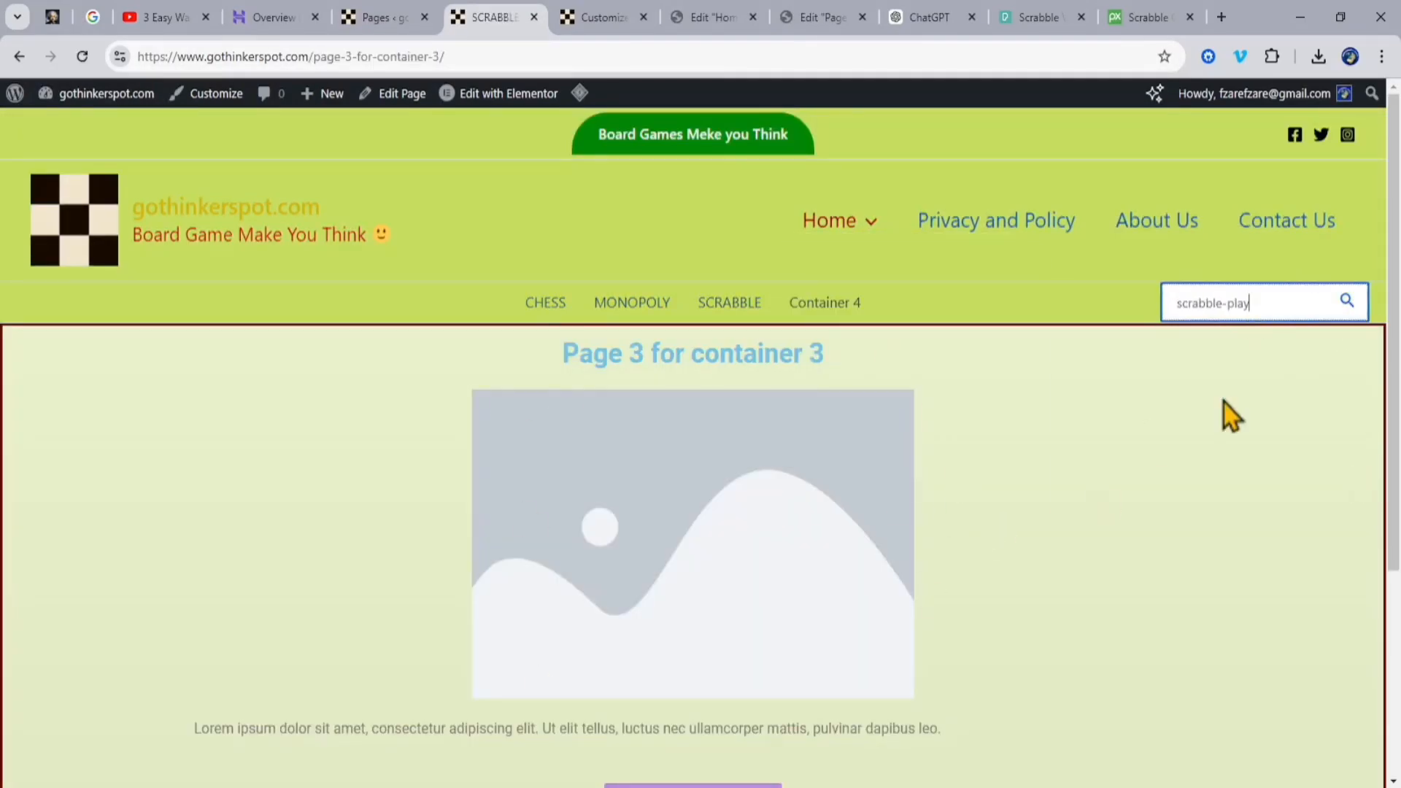
{"action": "type", "text": "scrabble-play"}
{"action": "key", "text": "BackSpace"}
{"action": "key", "text": "BackSpace"}
{"action": "key", "text": "BackSpace"}
{"action": "key", "text": "BackSpace"}
{"action": "key", "text": "BackSpace"}
{"action": "key", "text": "Return"}
{"action": "left_click", "coordinate": [95, 582]}
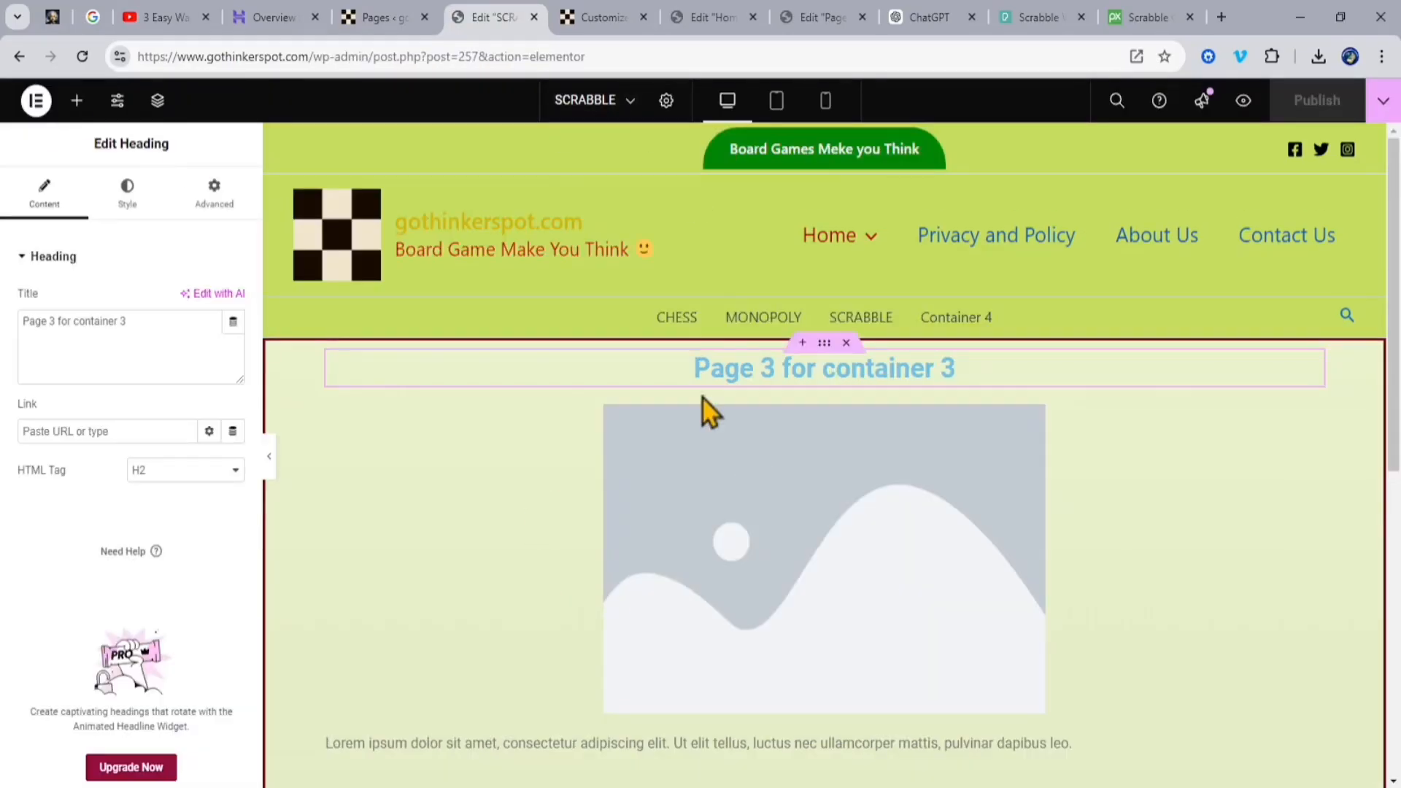
Step: Set the SCRABBLE page's heading to "SCRABBLE" in Elementor
{"action": "triple_click", "coordinate": [102, 352]}
{"action": "type", "text": "SC"}
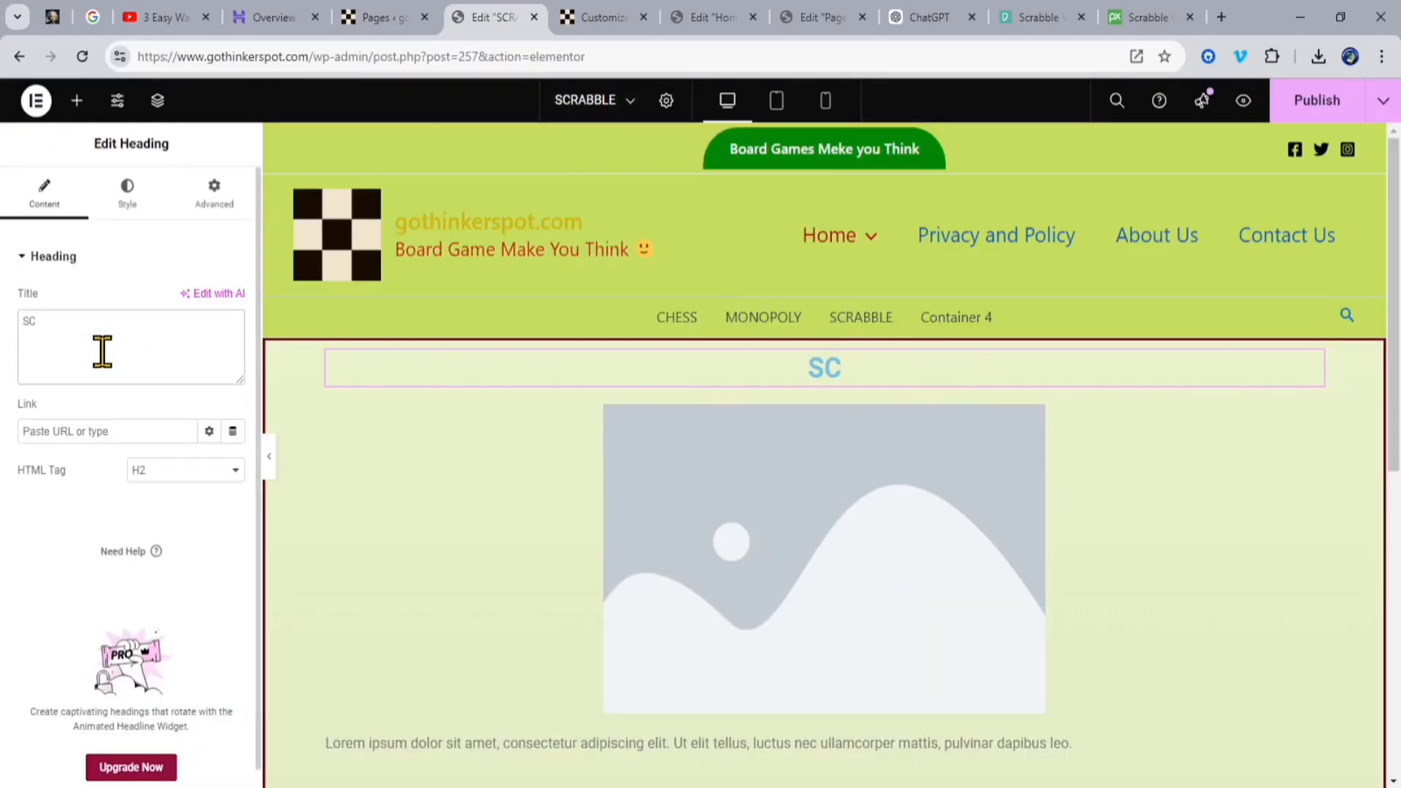
{"action": "type", "text": "RABBLE"}
{"action": "double_click", "coordinate": [54, 321]}
Step: Replace the SCRABBLE page's placeholder paragraph with the Scrabble description copied from the ChatGPT answer
{"action": "scroll", "coordinate": [1166, 599], "scroll_direction": "down", "scroll_amount": 4}
{"action": "left_click", "coordinate": [941, 467]}
{"action": "left_click", "coordinate": [938, 17]}
{"action": "triple_click", "coordinate": [630, 460]}
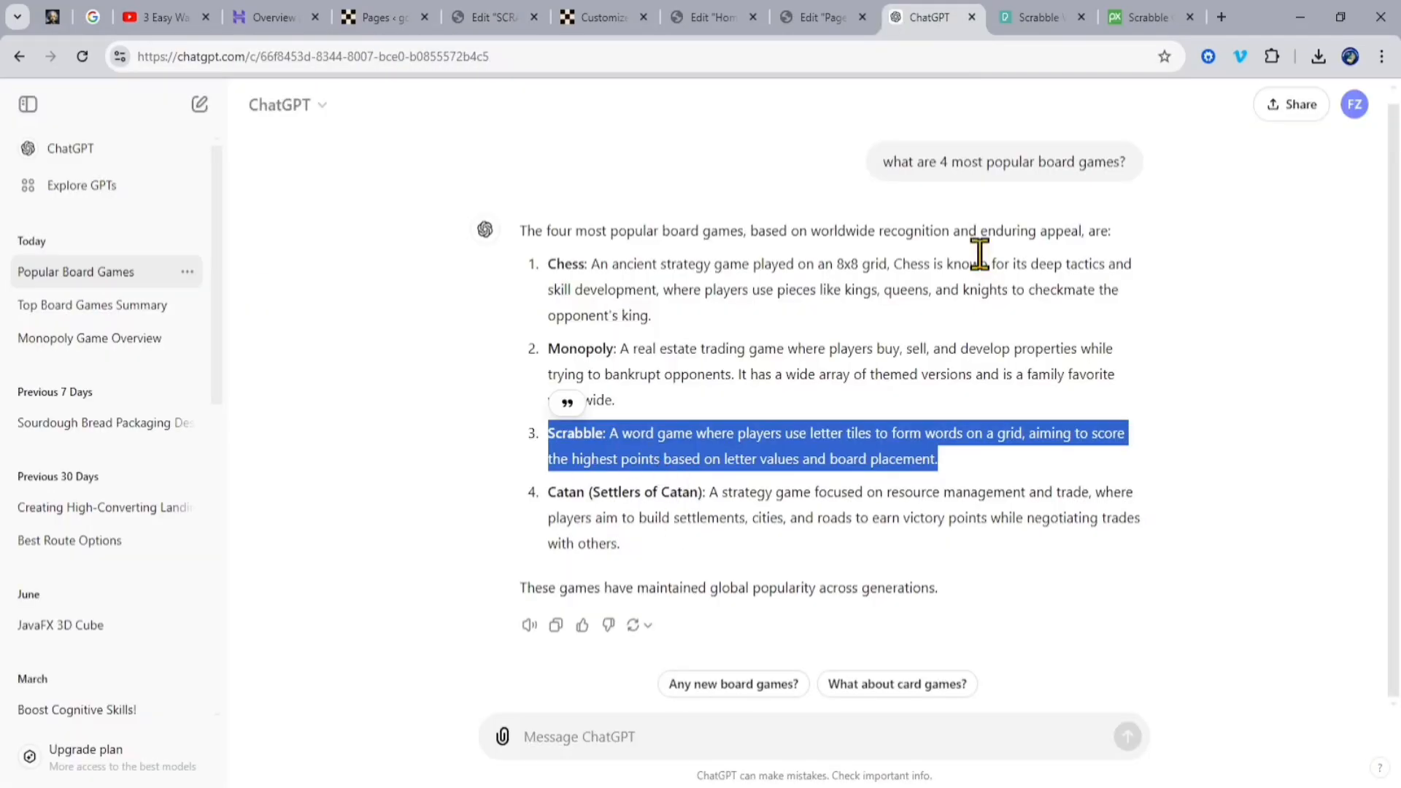
{"action": "left_click", "coordinate": [494, 18]}
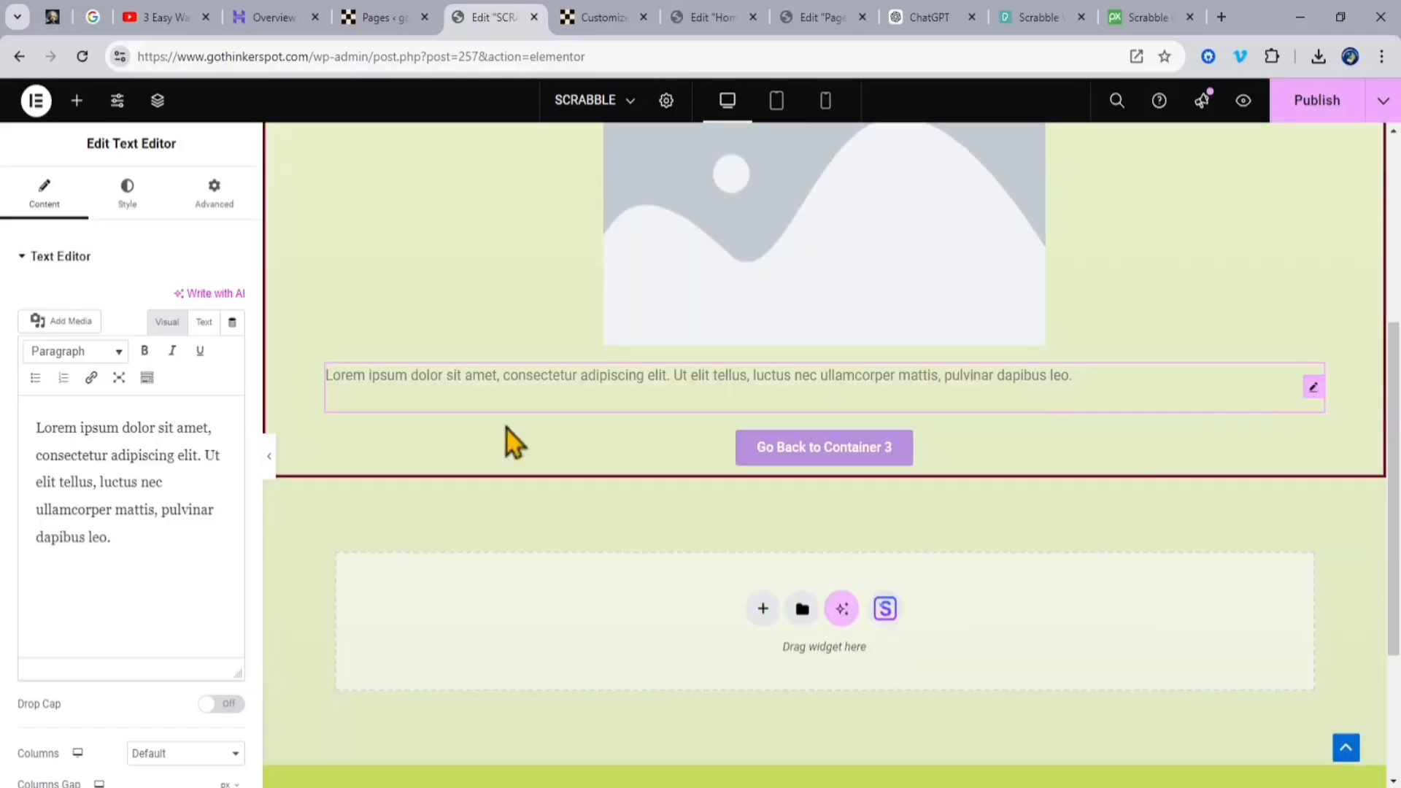
{"action": "left_click", "coordinate": [206, 572]}
{"action": "key", "text": "ctrl+a"}
{"action": "key", "text": "ctrl+v"}
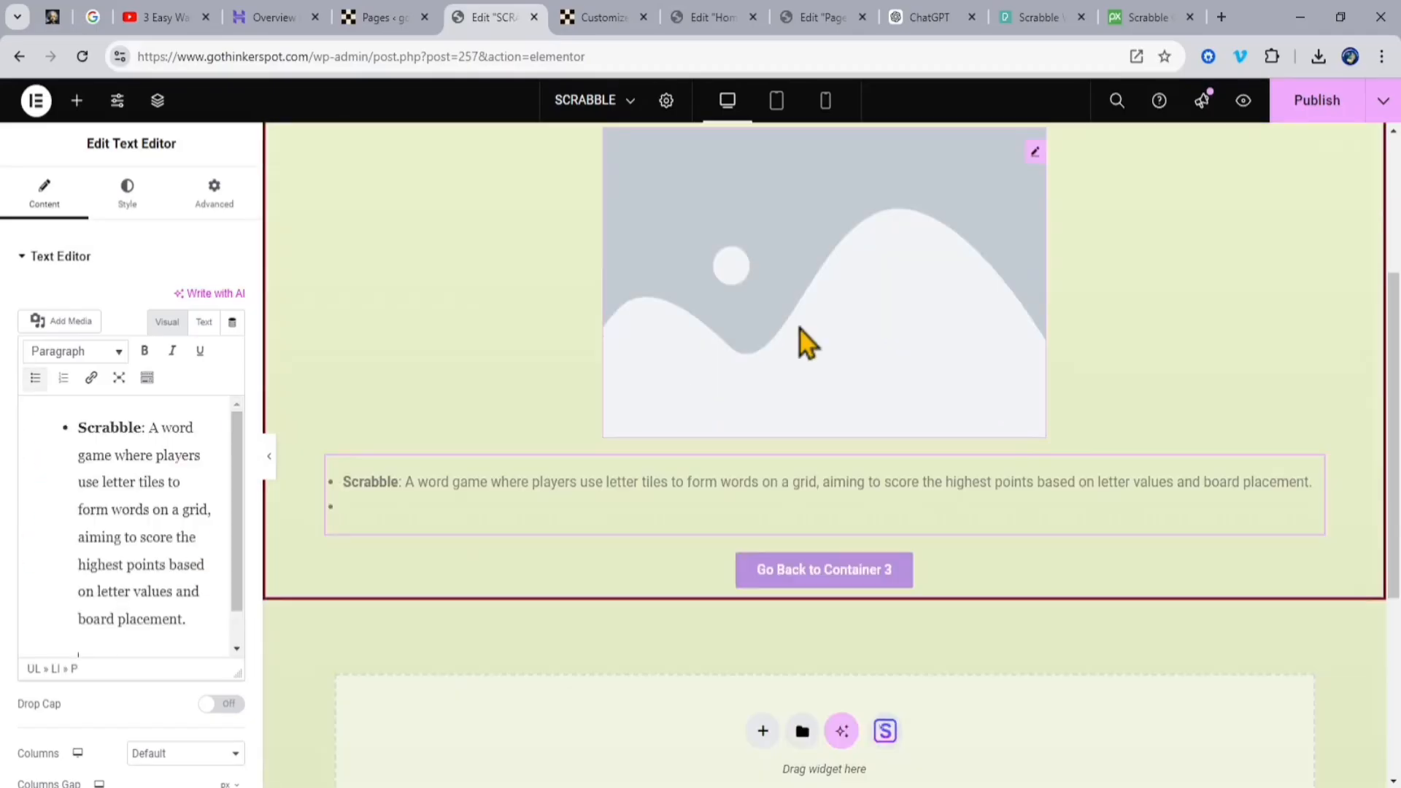
Step: Replace the SCRABBLE page's image placeholder with scrabble-play.jpg from the media library
{"action": "left_click", "coordinate": [800, 330]}
{"action": "left_click", "coordinate": [379, 349]}
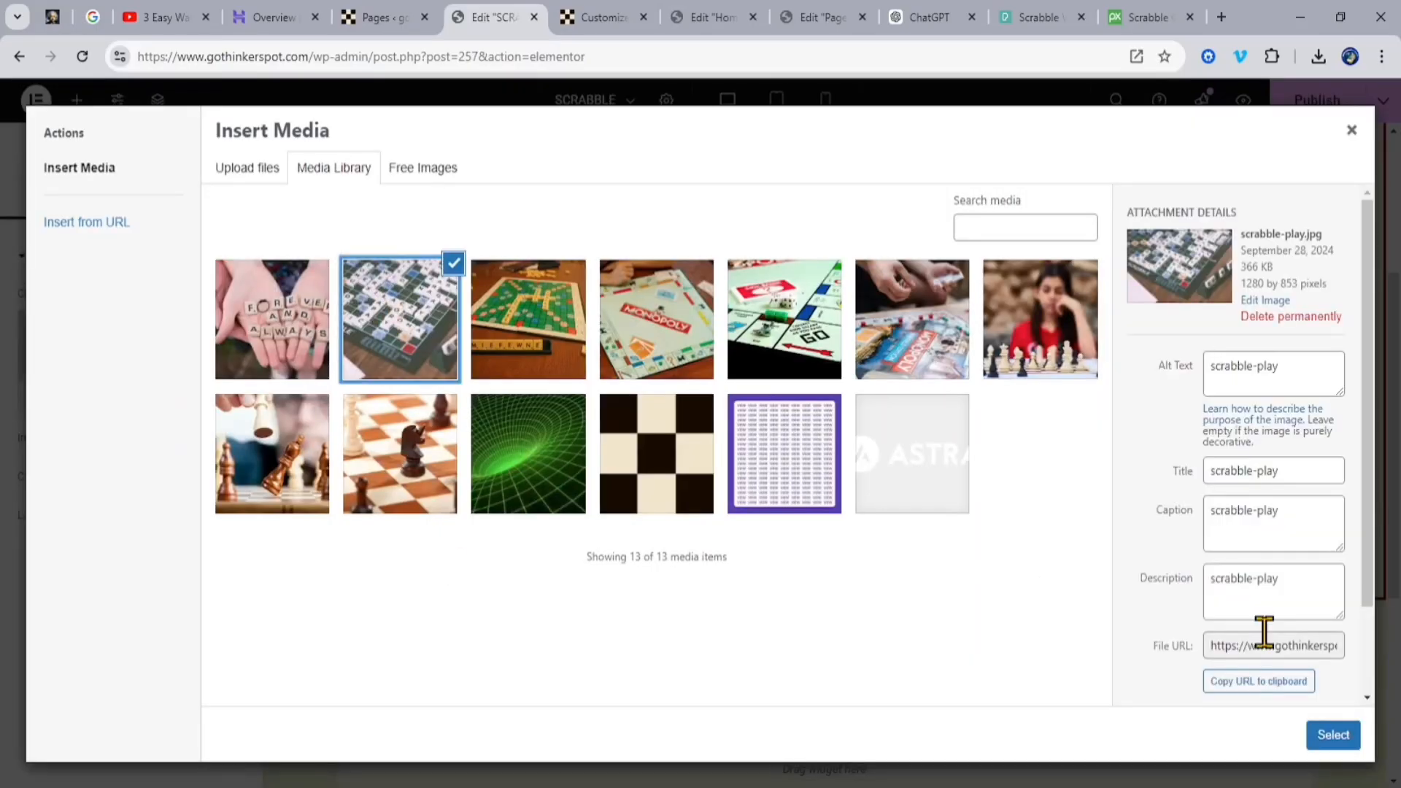
{"action": "left_click", "coordinate": [1333, 735]}
Step: Set the text of the button below the Scrabble description to "Read more about SCRABBLE"
{"action": "left_click", "coordinate": [684, 583]}
{"action": "left_click", "coordinate": [187, 338]}
{"action": "key", "text": "ctrl+a"}
{"action": "type", "text": "Read more ab"}
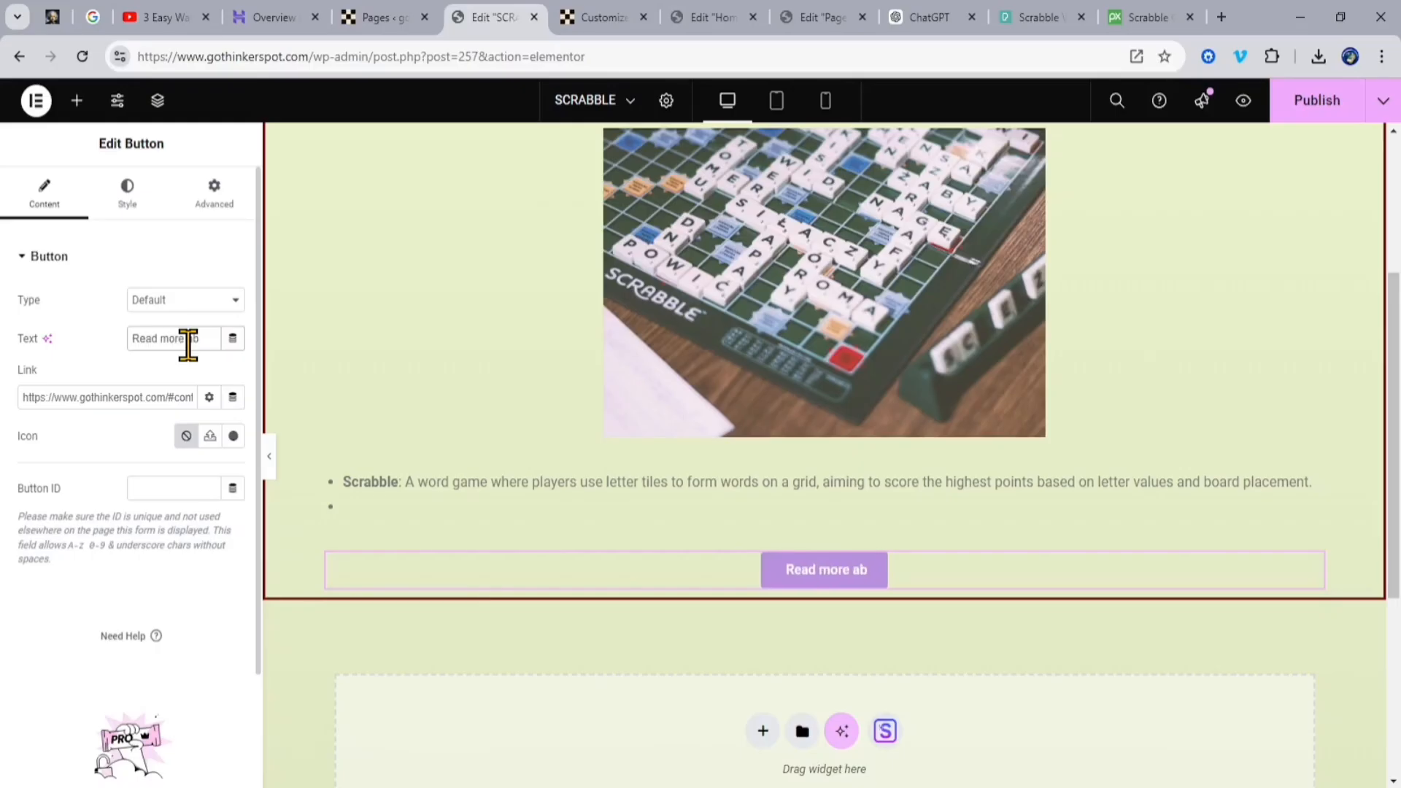
{"action": "type", "text": "out SCRABBLE"}
{"action": "scroll", "coordinate": [1150, 575], "scroll_direction": "up", "scroll_amount": 5}
Step: Review the live Home page's SCRABBLE container and linked page, continuing to the Home page's fourth container
{"action": "left_click", "coordinate": [380, 17]}
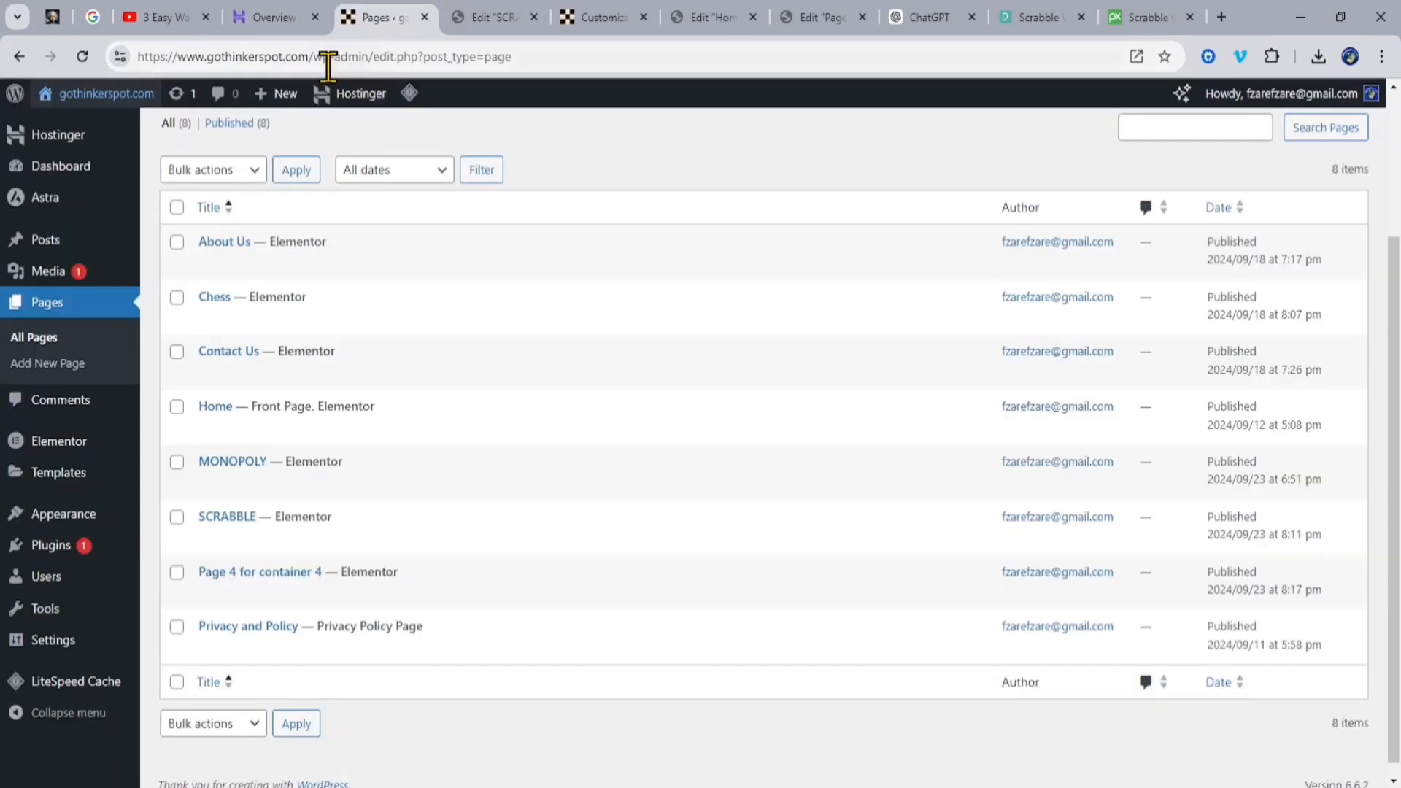
{"action": "left_click", "coordinate": [458, 22]}
{"action": "scroll", "coordinate": [1115, 370], "scroll_direction": "down", "scroll_amount": 20}
{"action": "scroll", "coordinate": [876, 324], "scroll_direction": "up", "scroll_amount": 4}
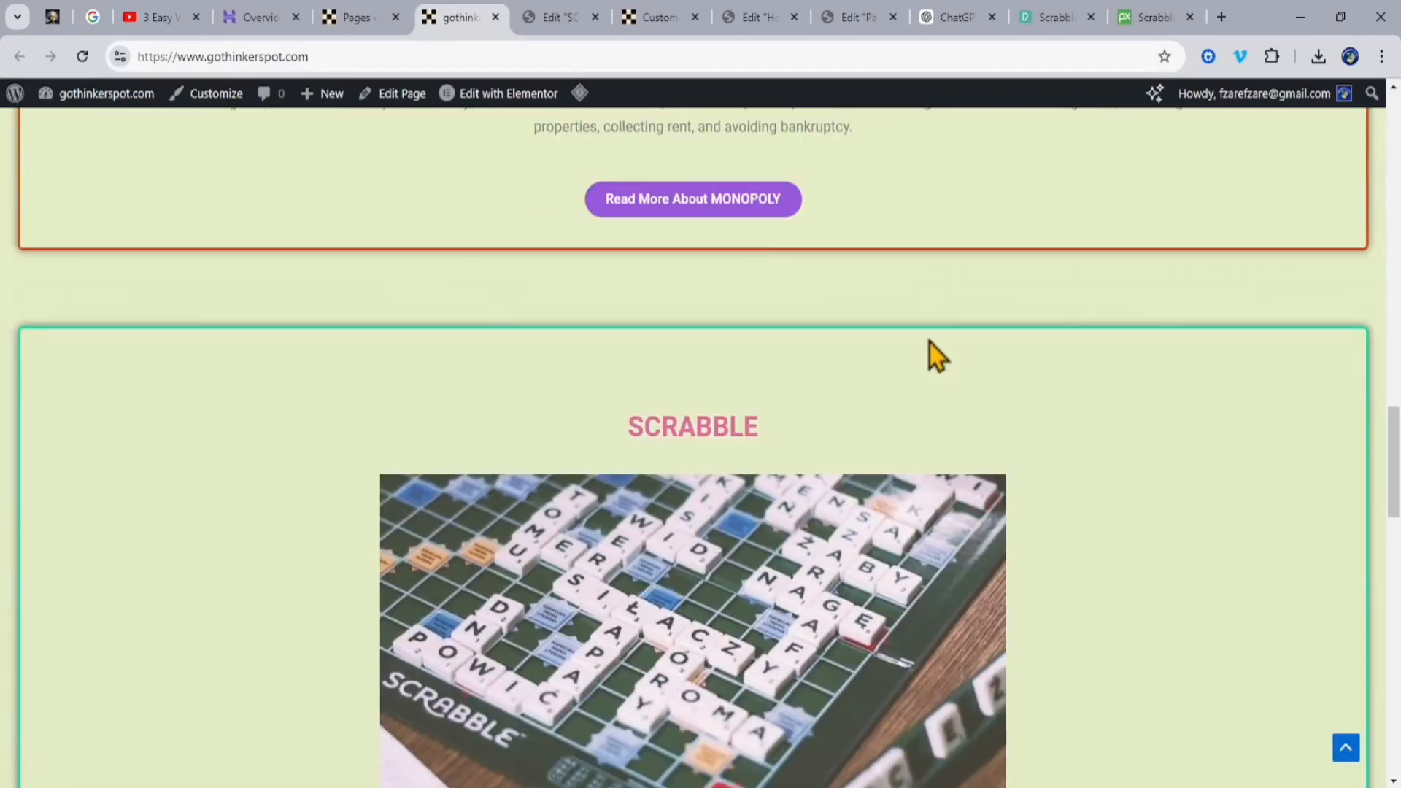
{"action": "left_click", "coordinate": [930, 343]}
{"action": "scroll", "coordinate": [903, 588], "scroll_direction": "down", "scroll_amount": 3}
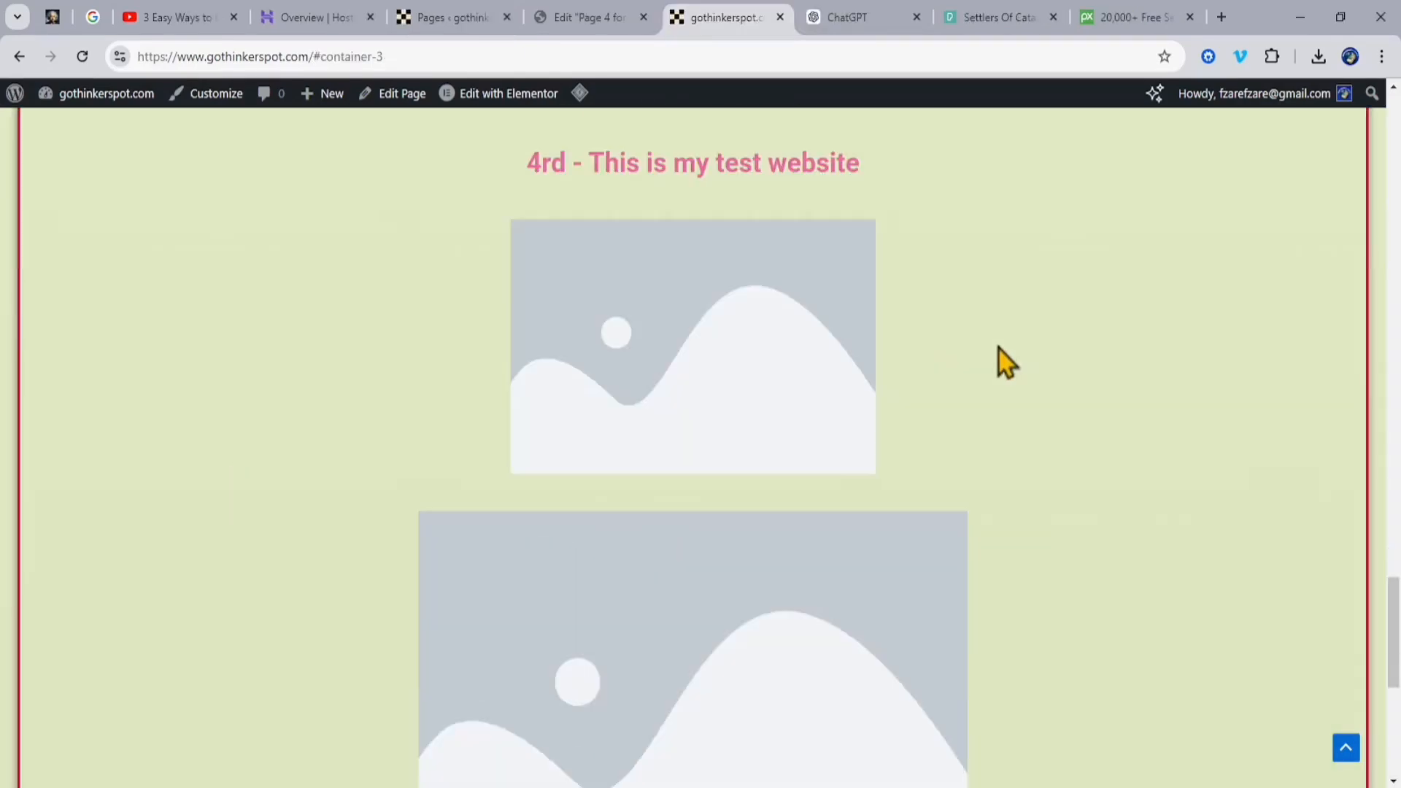
{"action": "scroll", "coordinate": [1000, 363], "scroll_direction": "down", "scroll_amount": 3}
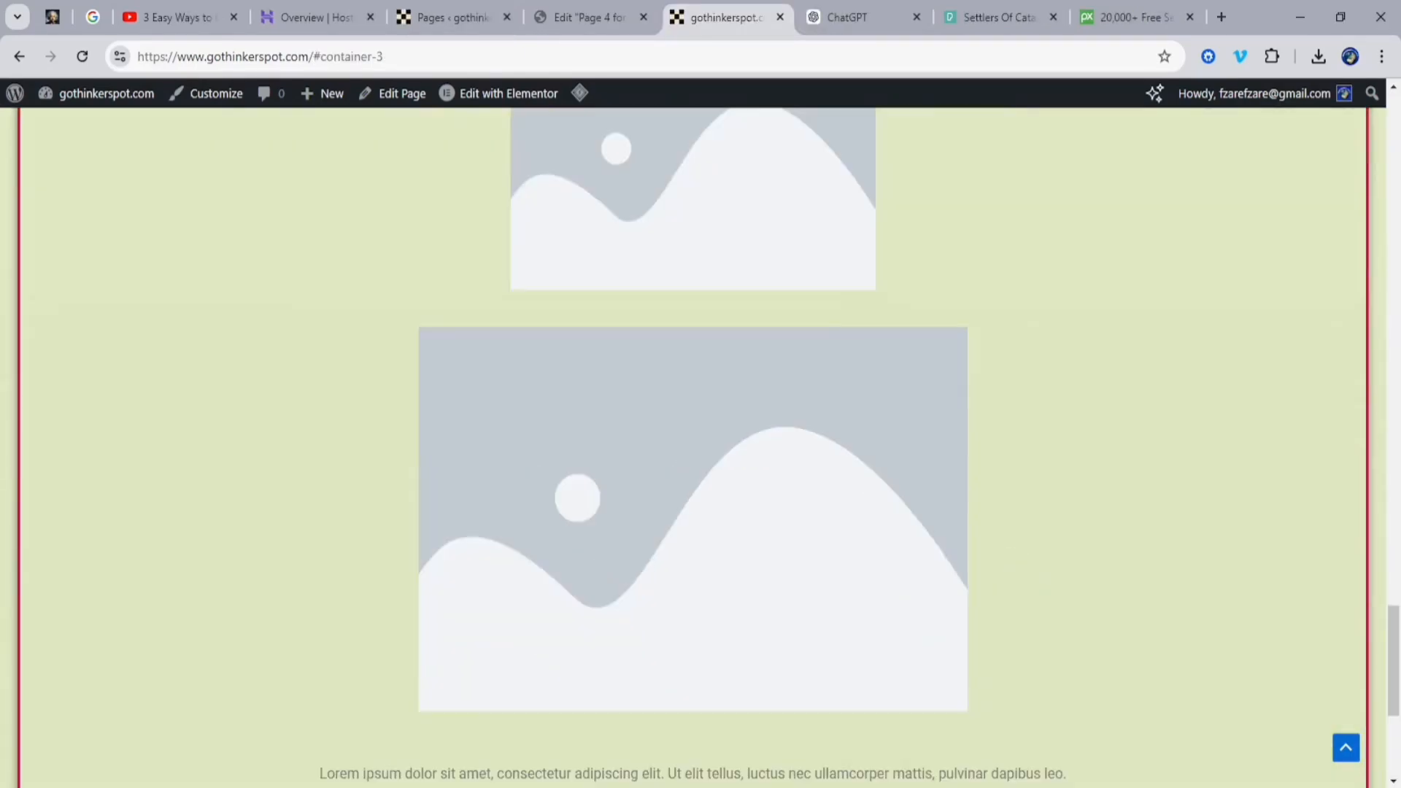
{"action": "scroll", "coordinate": [876, 364], "scroll_direction": "up", "scroll_amount": 4}
Step: Set the heading of the page for container 4 to "Catan Settelers Board Gmae" in Elementor
{"action": "left_click", "coordinate": [620, 19]}
{"action": "left_click", "coordinate": [983, 370]}
{"action": "left_click_drag", "start_coordinate": [983, 371], "coordinate": [672, 381]}
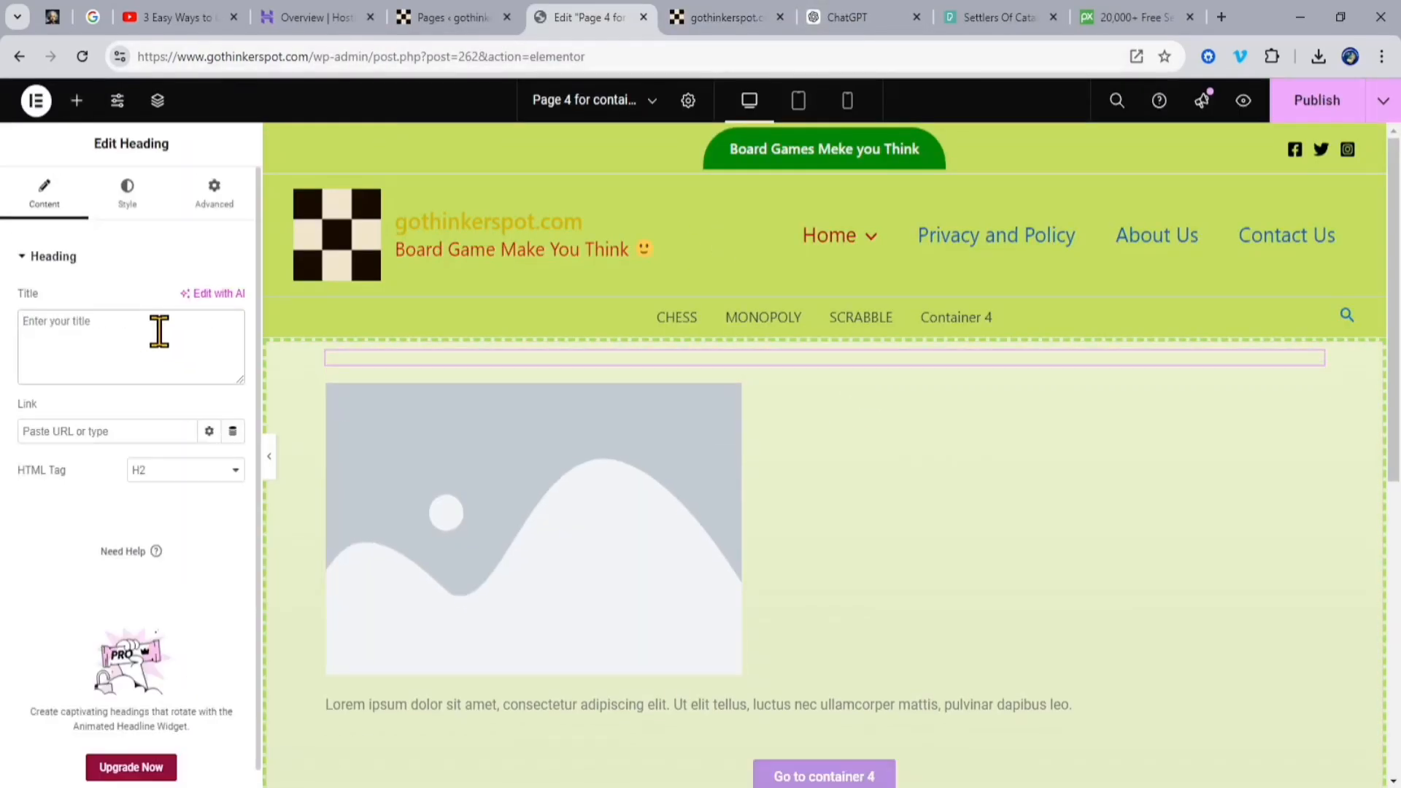
{"action": "type", "text": "CatanSettelersBoardGmae"}
{"action": "left_click", "coordinate": [50, 321]}
{"action": "left_click", "coordinate": [95, 320]}
{"action": "left_click", "coordinate": [125, 321]}
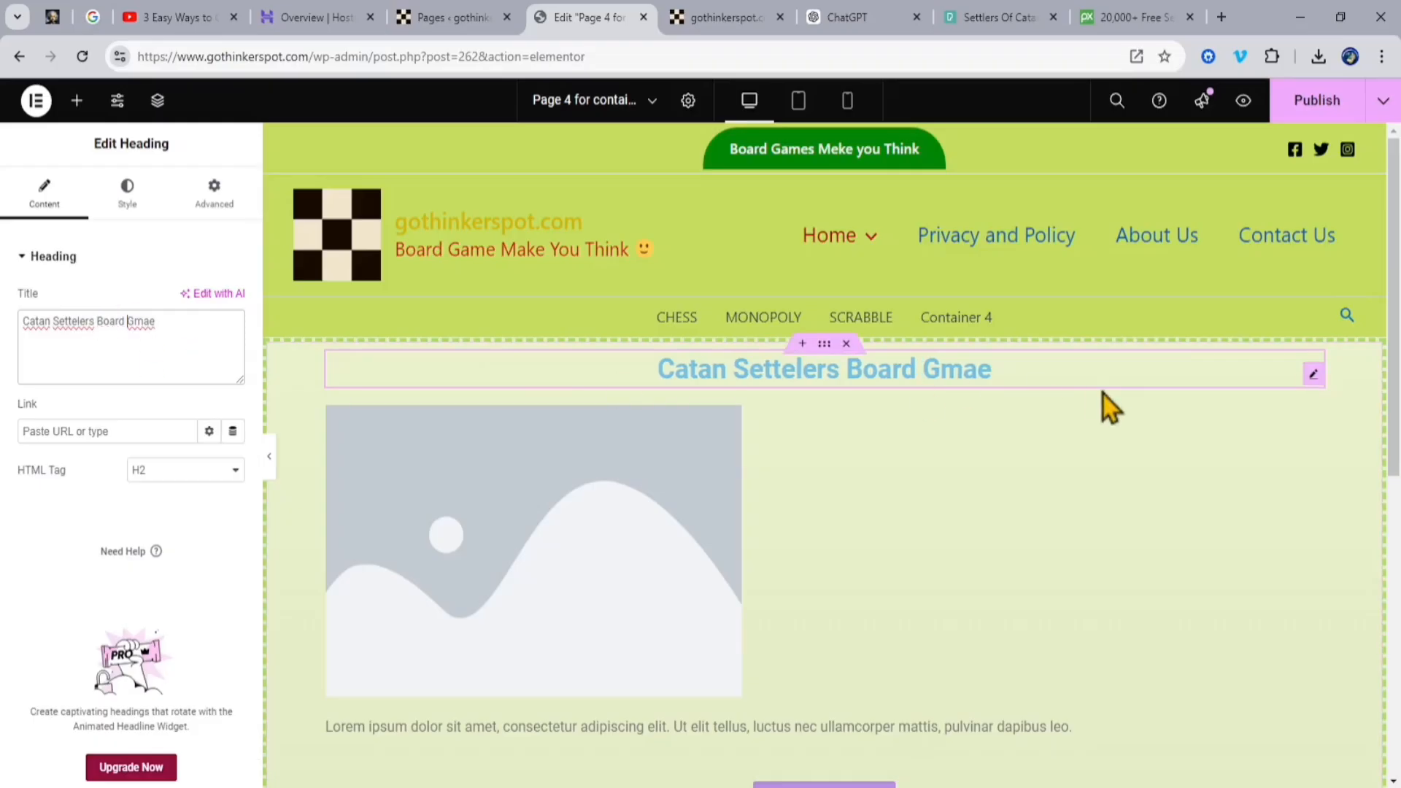
Step: Replace the page's placeholder paragraph with the Catan (Settlers of Catan) description copied from the ChatGPT answer
{"action": "scroll", "coordinate": [1104, 400], "scroll_direction": "down", "scroll_amount": 3}
{"action": "left_click", "coordinate": [846, 17]}
{"action": "left_click_drag", "start_coordinate": [554, 492], "coordinate": [1080, 557]}
{"action": "key", "text": "ctrl+c"}
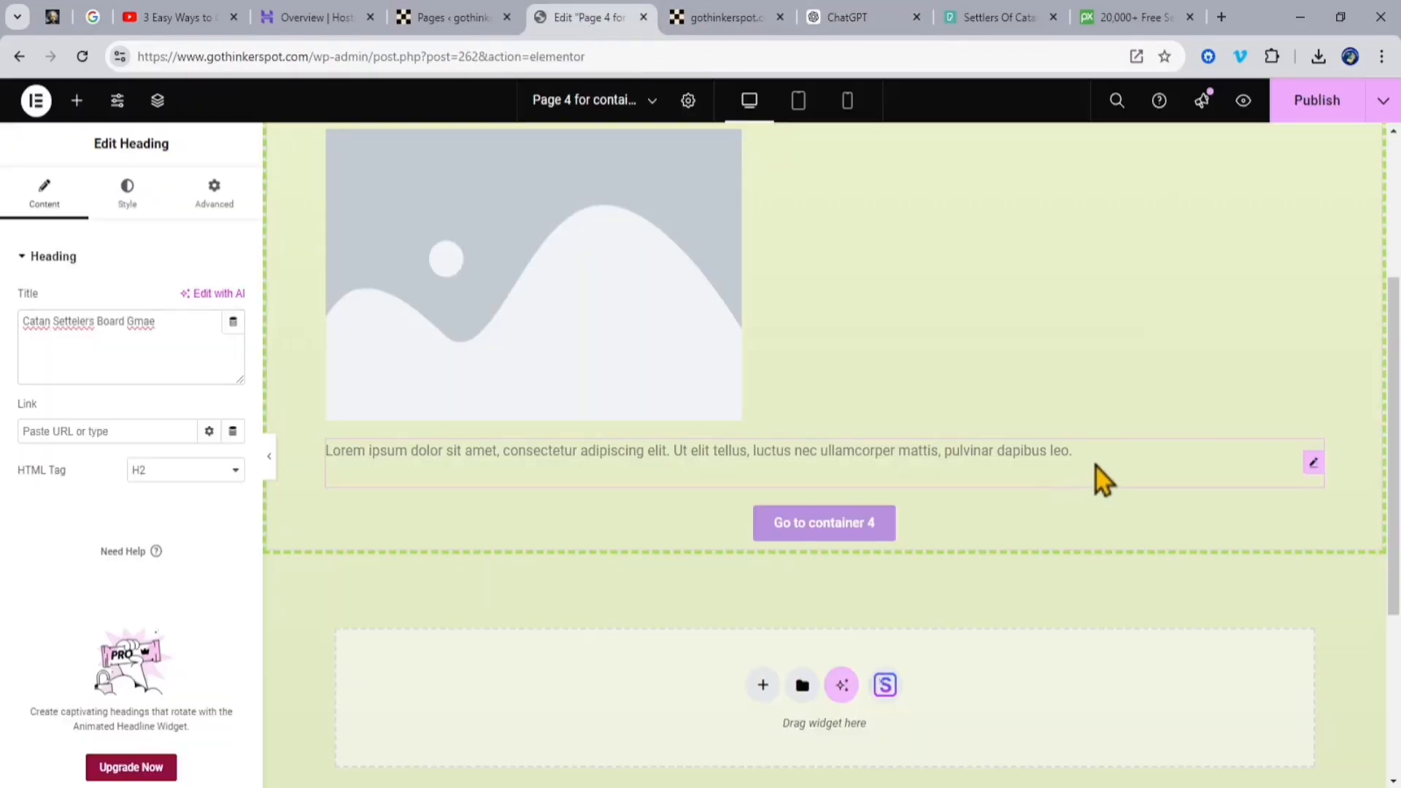
{"action": "left_click", "coordinate": [1095, 479]}
{"action": "key", "text": "ctrl+v"}
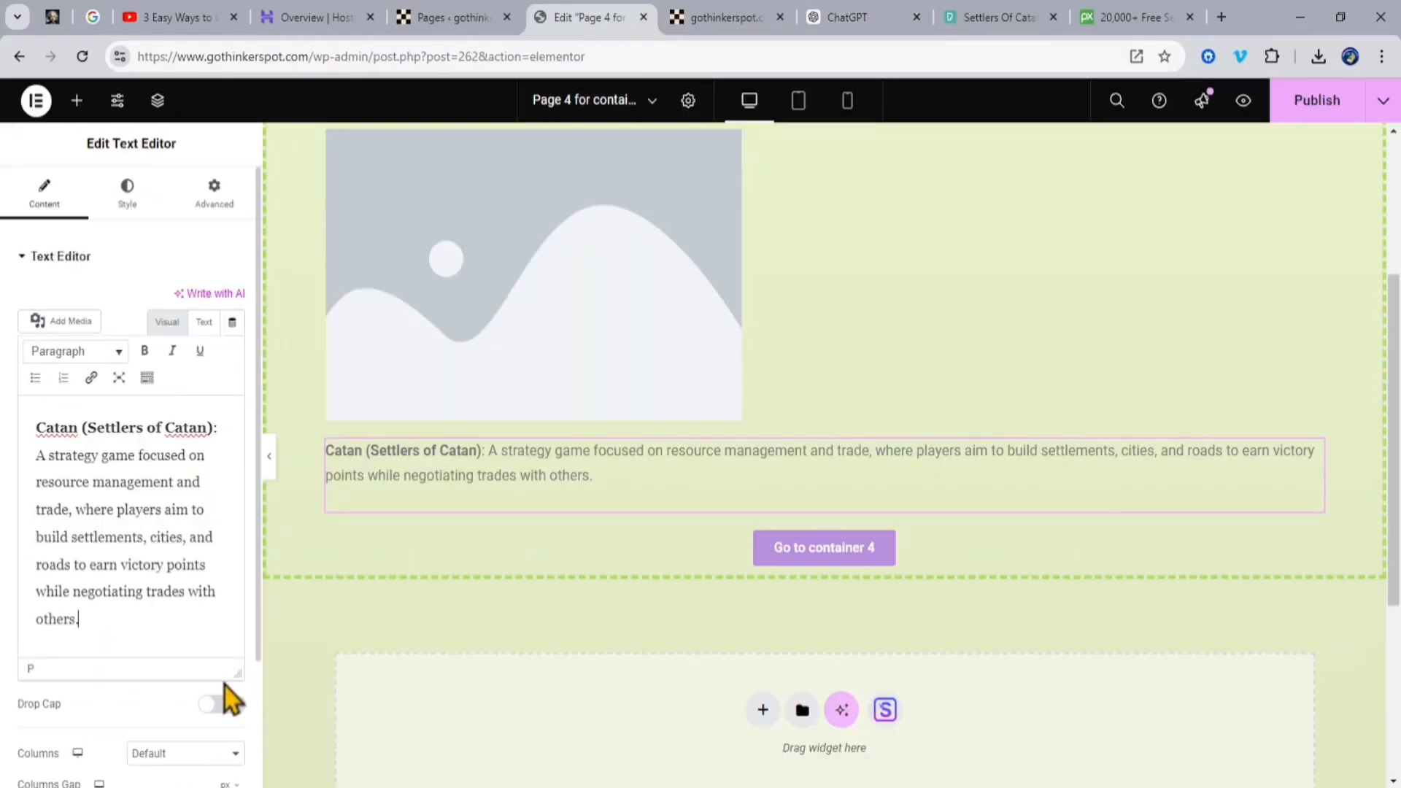
Step: Look at the stock photo results for Settlers of Catan and centre the Catan page's image widget
{"action": "scroll", "coordinate": [1004, 447], "scroll_direction": "up", "scroll_amount": 3}
{"action": "left_click", "coordinate": [635, 460]}
{"action": "left_click", "coordinate": [1000, 16]}
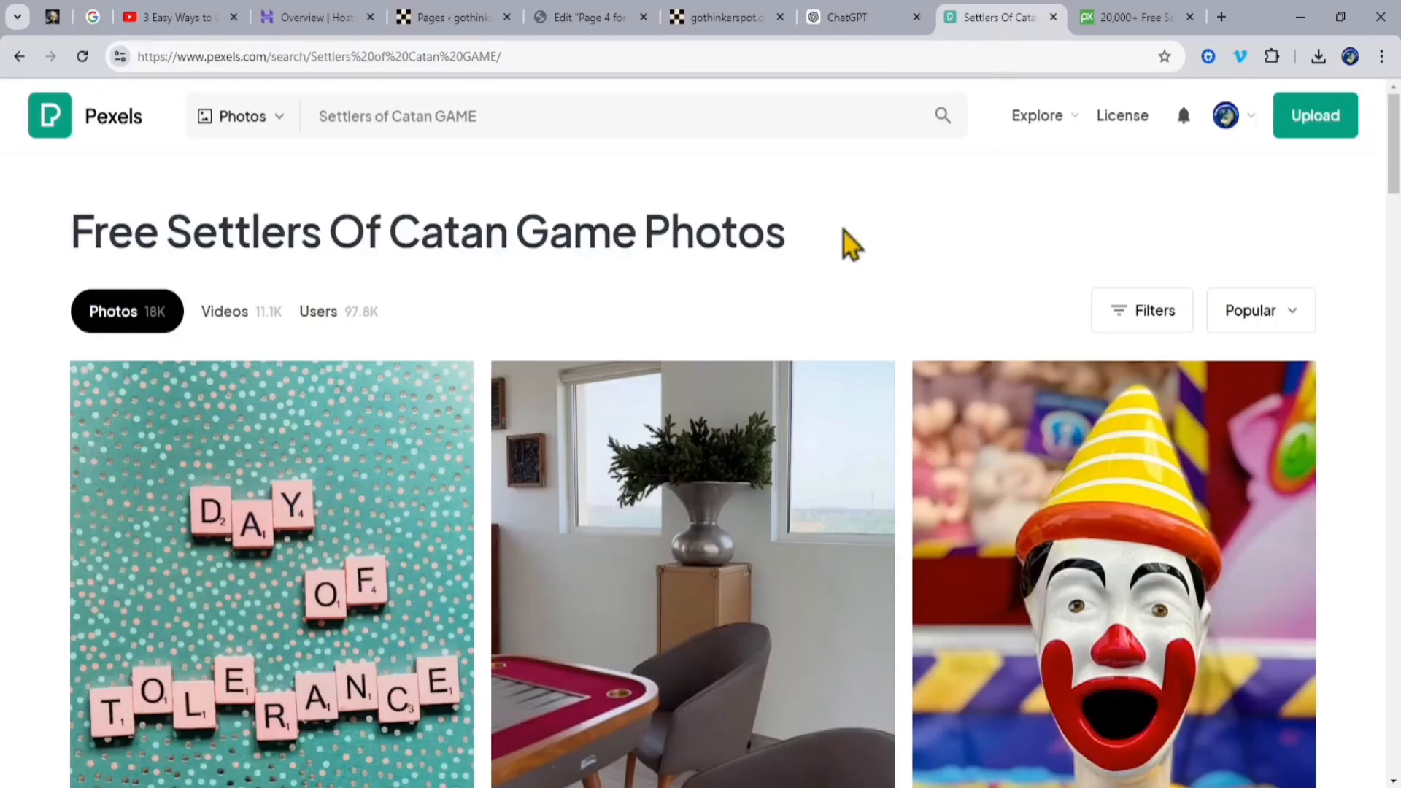
{"action": "key", "text": "ctrl+Tab"}
{"action": "left_click", "coordinate": [583, 17]}
{"action": "left_click", "coordinate": [214, 192]}
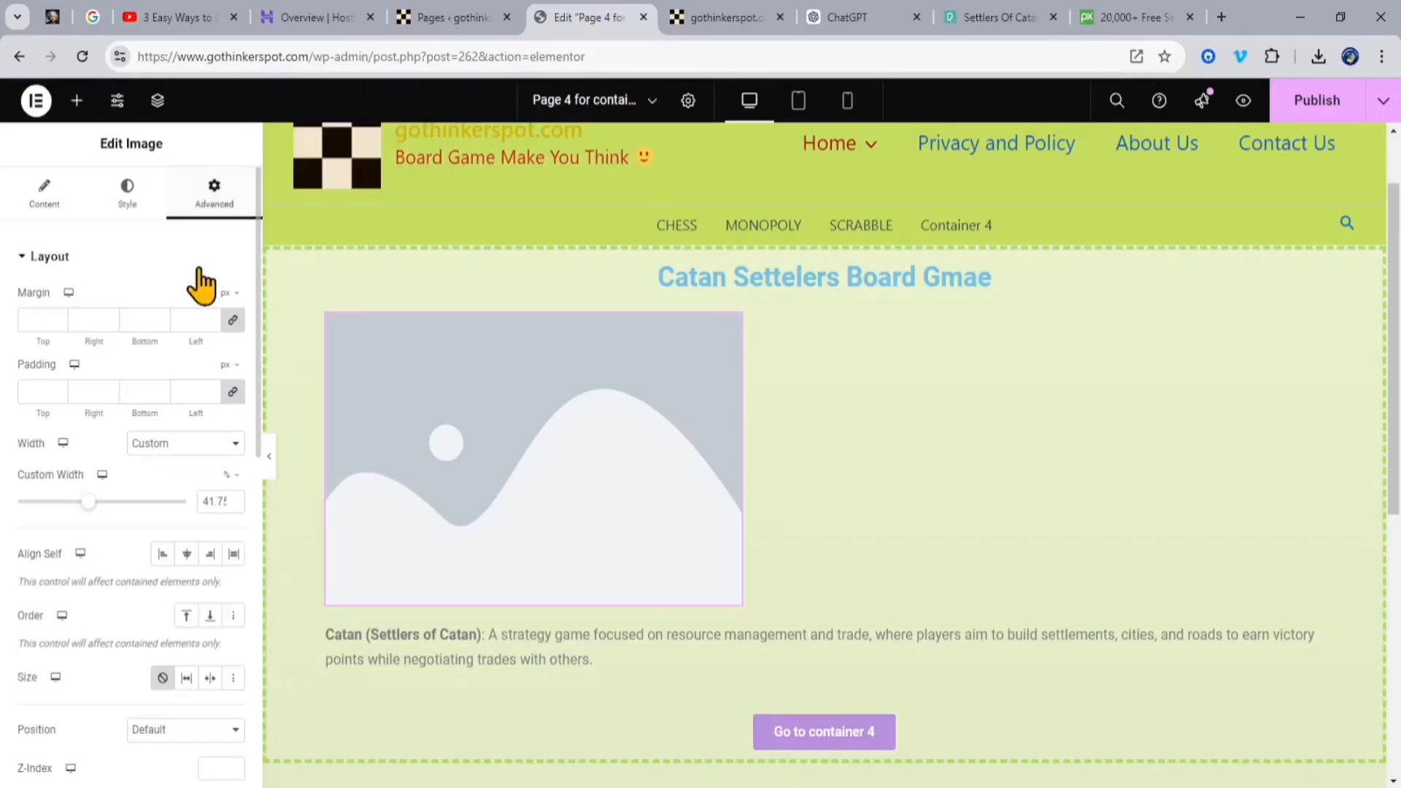
Step: Copy the title of CatanSettelersBoardGmae-2.jpg into its alt text, caption and description, and insert the image on the Catan page
{"action": "left_click", "coordinate": [47, 208]}
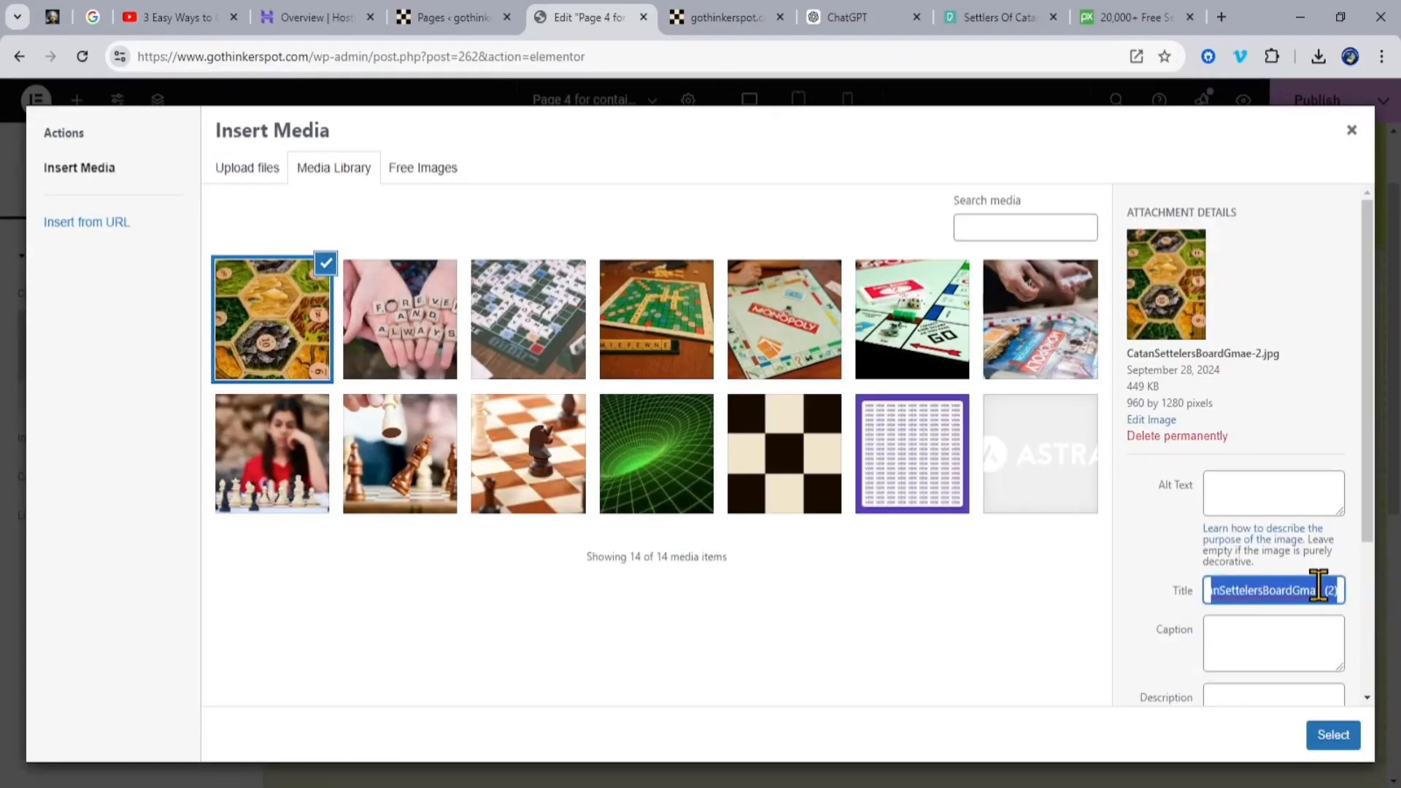
{"action": "left_click", "coordinate": [1318, 589]}
{"action": "key", "text": "ctrl+a"}
{"action": "key", "text": "ctrl+c"}
{"action": "left_click", "coordinate": [1263, 485]}
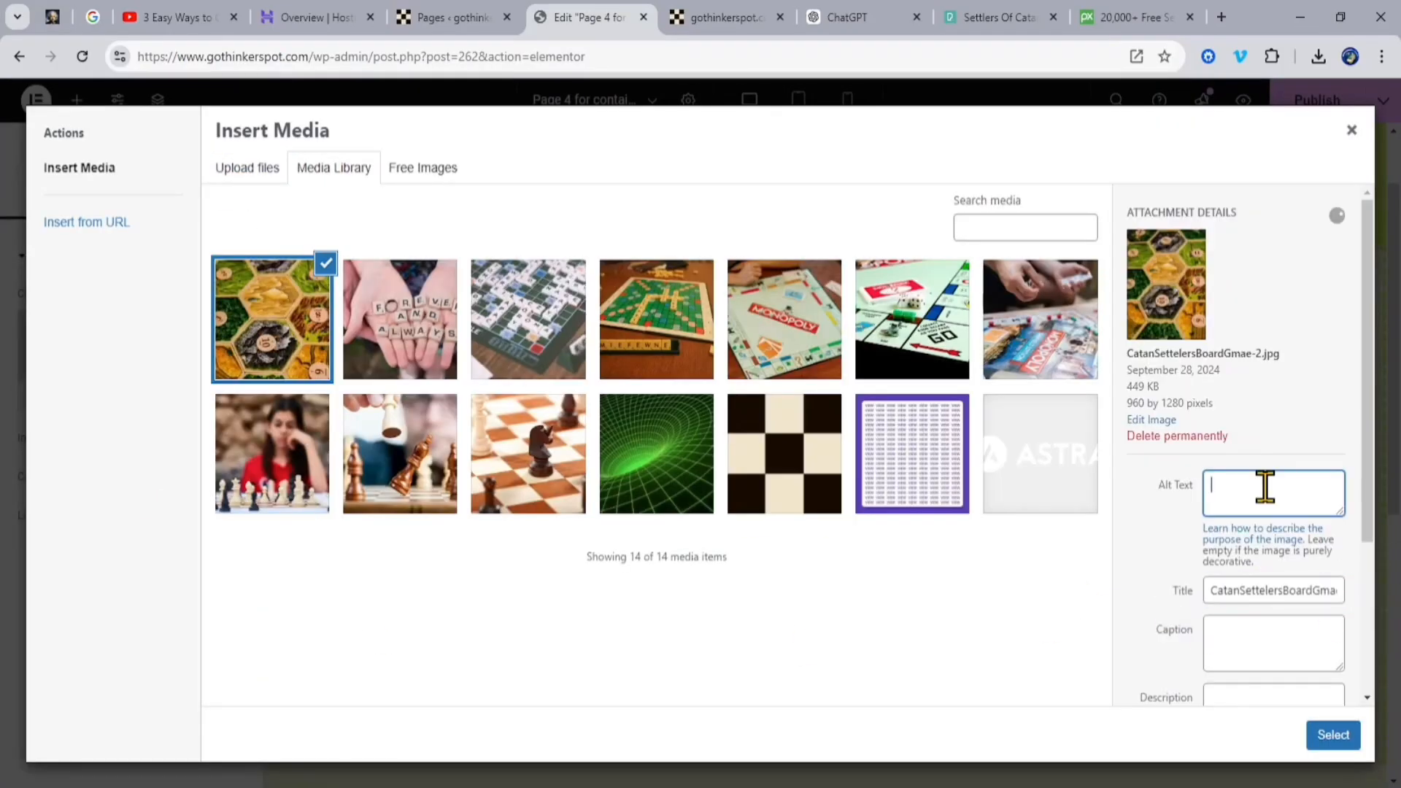
{"action": "key", "text": "ctrl+v"}
{"action": "left_click", "coordinate": [1240, 642]}
{"action": "key", "text": "ctrl+v"}
{"action": "left_click", "coordinate": [1235, 694]}
{"action": "key", "text": "ctrl+v"}
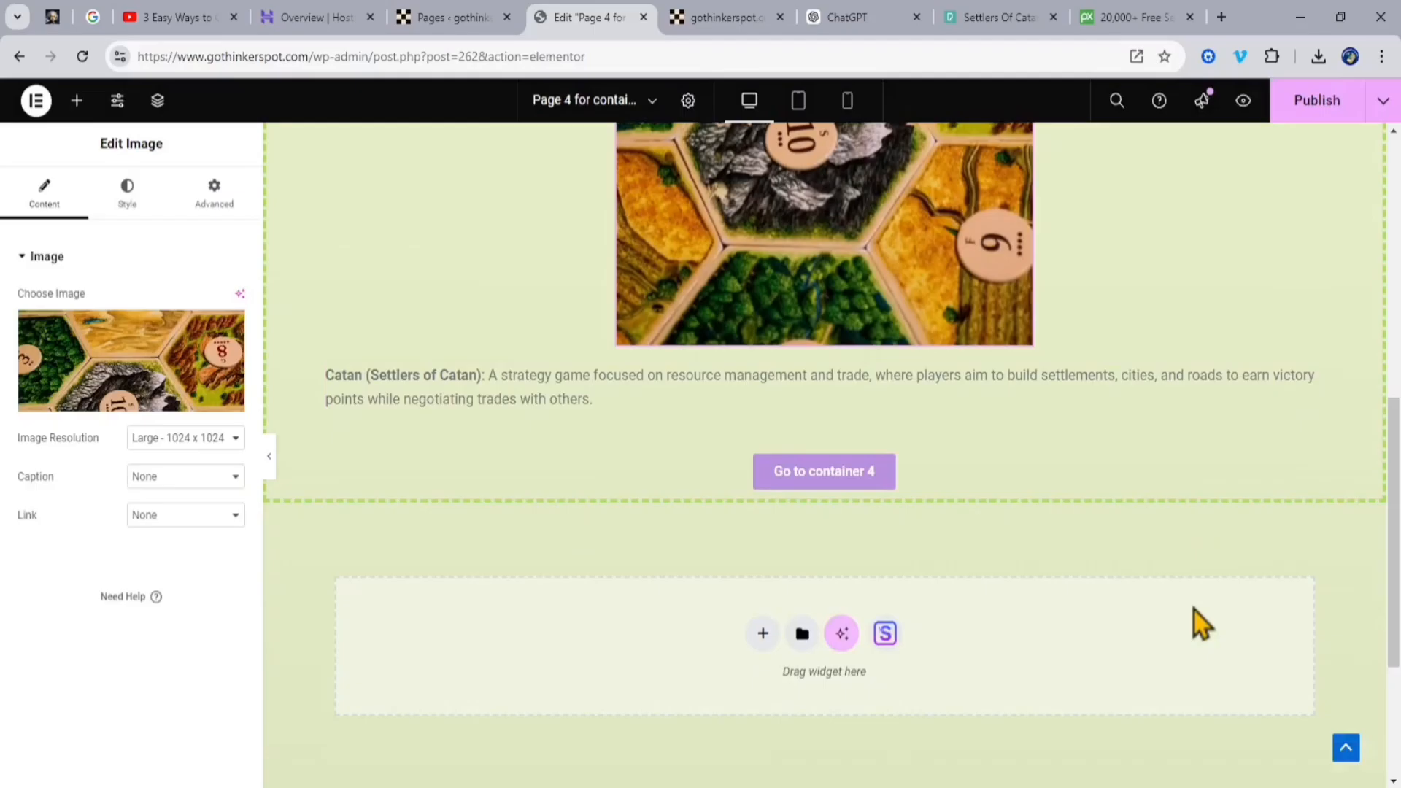
{"action": "scroll", "coordinate": [823, 511], "scroll_direction": "up", "scroll_amount": 1}
Step: Set the text of the Catan page's button to "Read more about CATAN" and save the page
{"action": "left_click", "coordinate": [823, 585]}
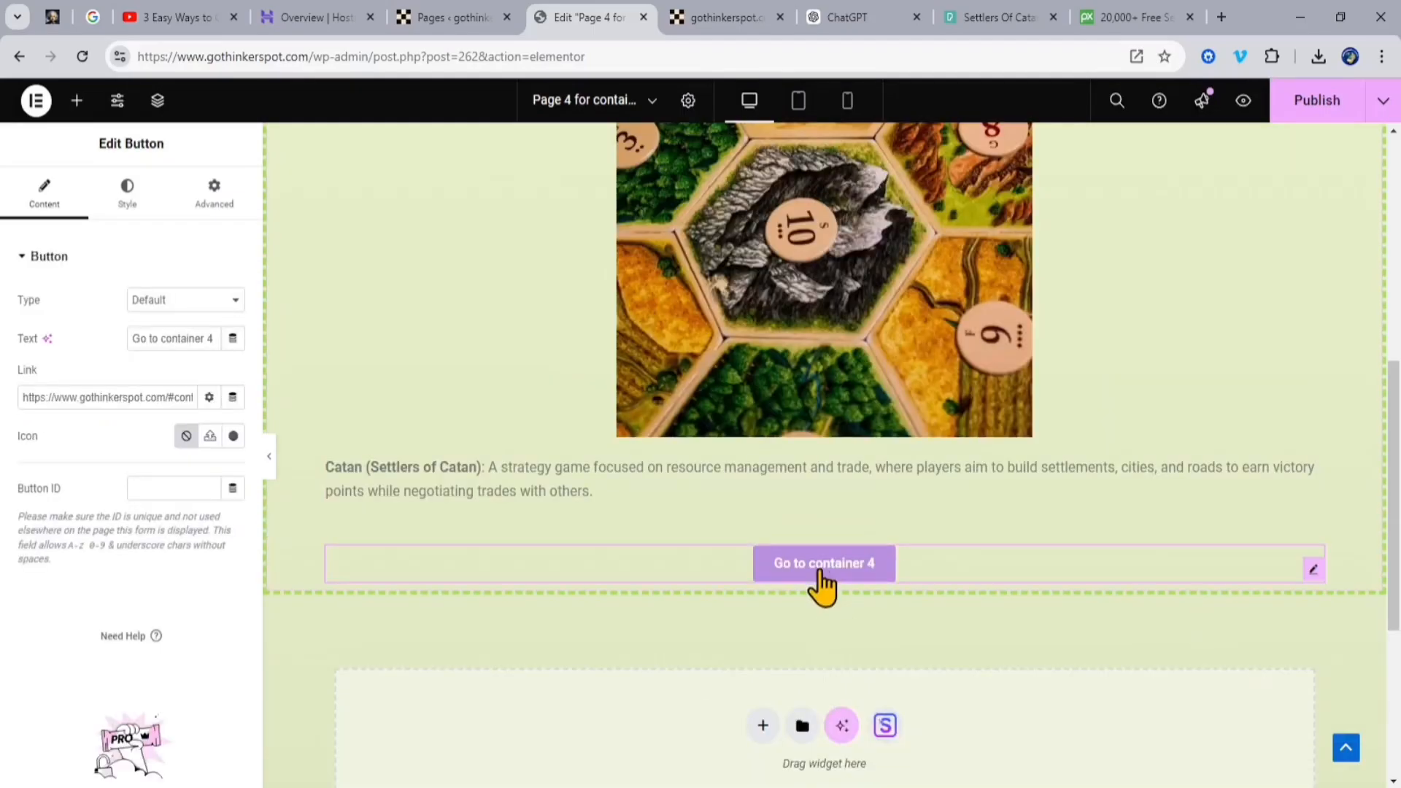
{"action": "triple_click", "coordinate": [204, 338]}
{"action": "type", "text": "Read more about CATAN"}
{"action": "key", "text": "ctrl+s"}
{"action": "scroll", "coordinate": [1223, 300], "scroll_direction": "up", "scroll_amount": 7}
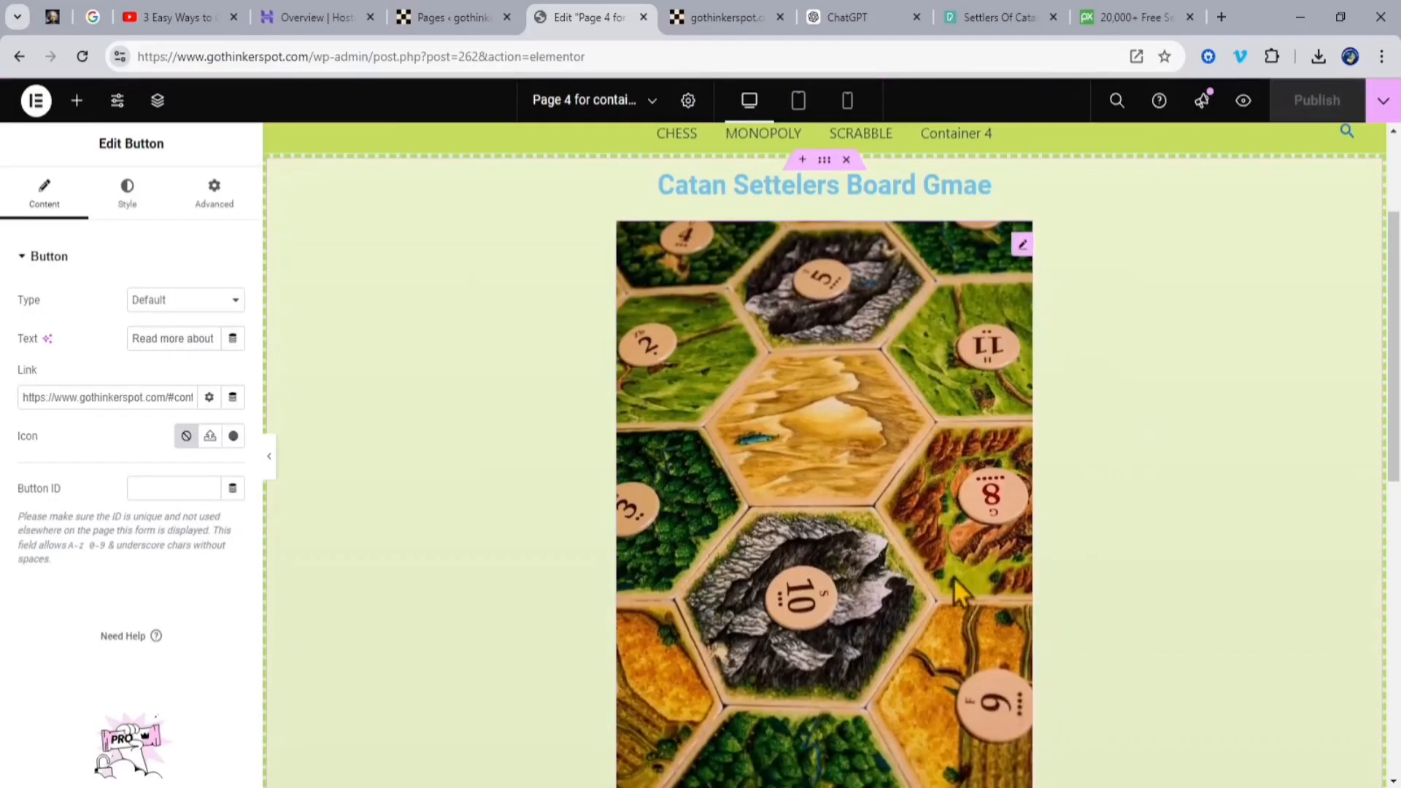
Step: Switch to the Home page and set the fourth container's heading to "Catan Settelers Board Gmae"
{"action": "left_click", "coordinate": [616, 112]}
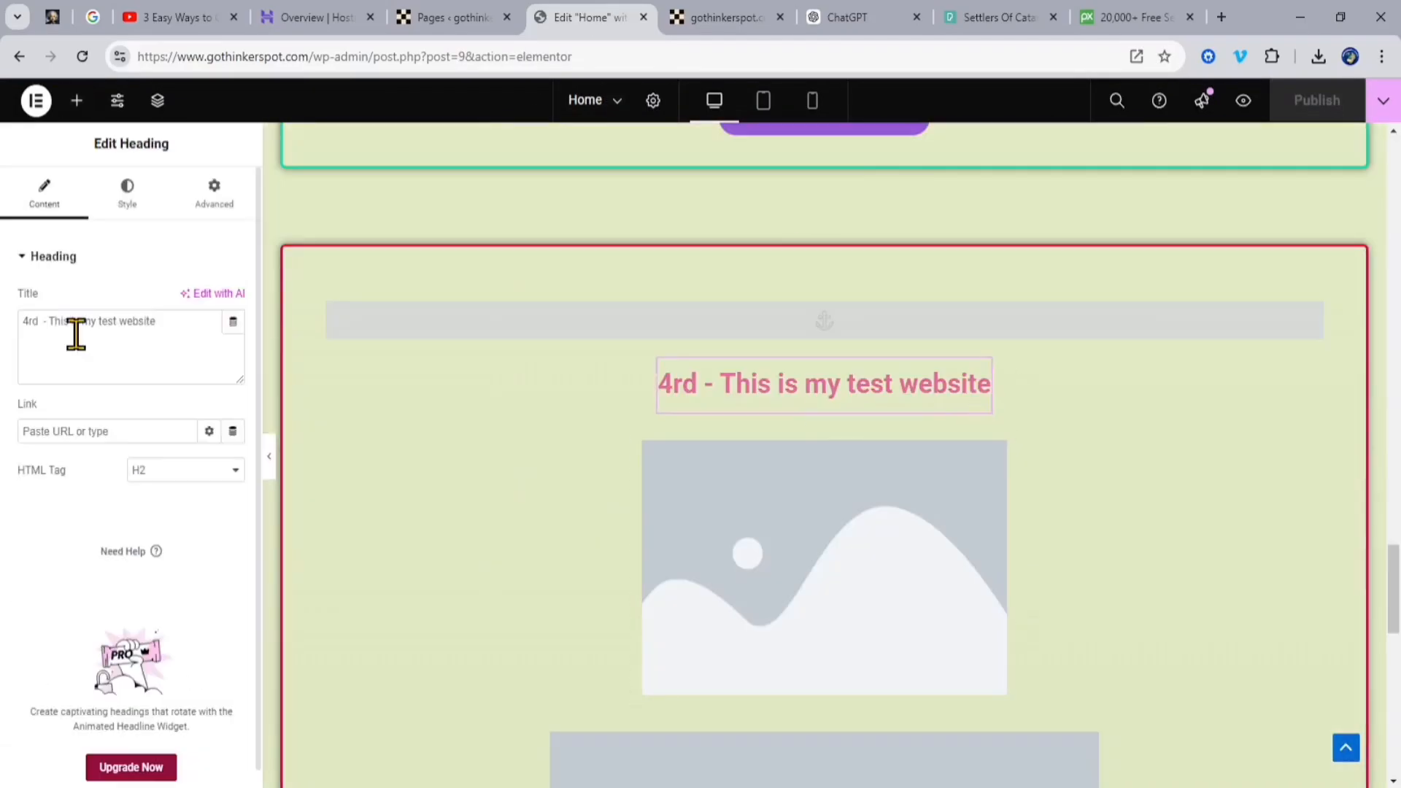
{"action": "type", "text": "CatanSettelersBoardGmae"}
{"action": "left_click", "coordinate": [46, 322]}
{"action": "left_click", "coordinate": [94, 321]}
{"action": "left_click", "coordinate": [124, 322]}
Step: Insert the Catan board image into the fourth container's image placeholder on the Home page
{"action": "scroll", "coordinate": [972, 413], "scroll_direction": "down", "scroll_amount": 3}
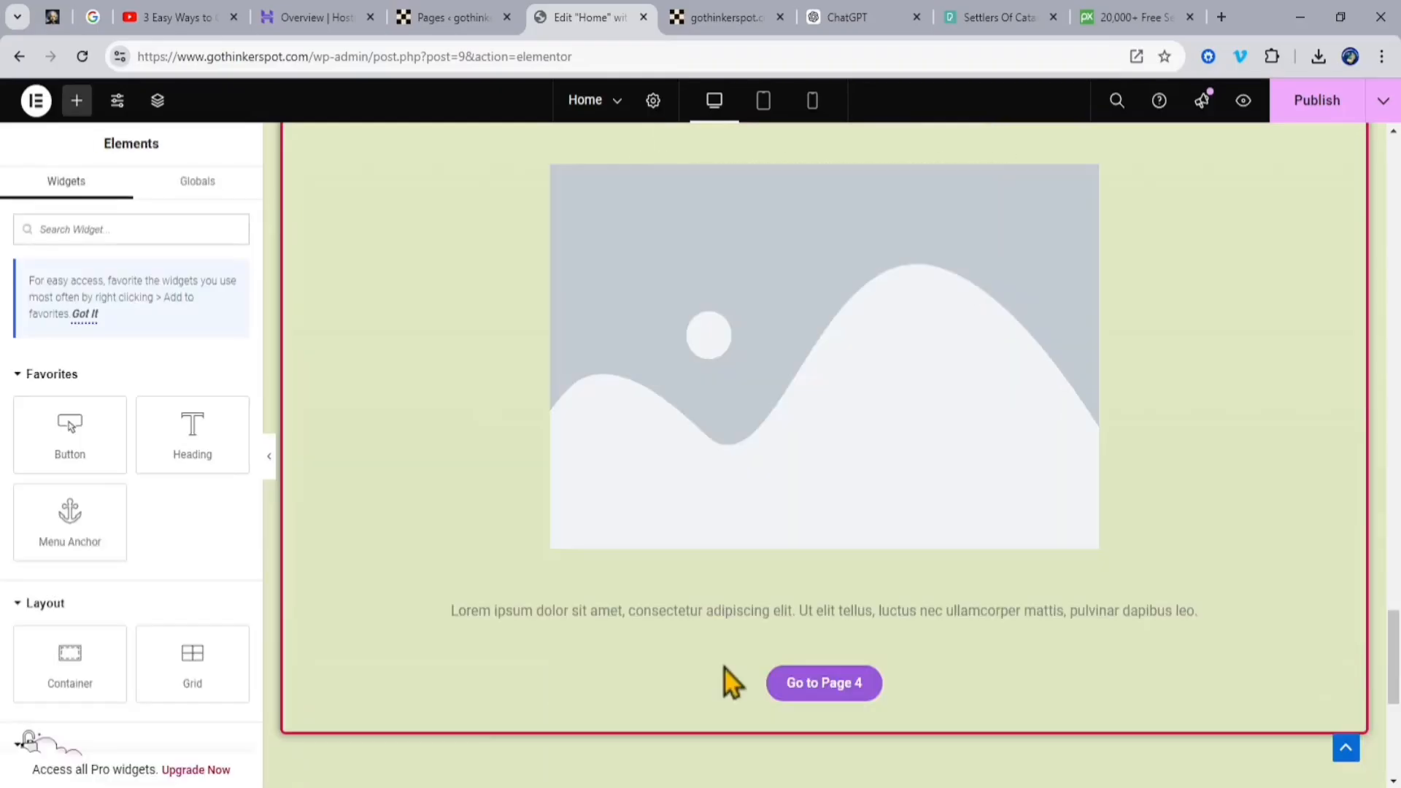
{"action": "left_click", "coordinate": [791, 444]}
{"action": "left_click", "coordinate": [1331, 728]}
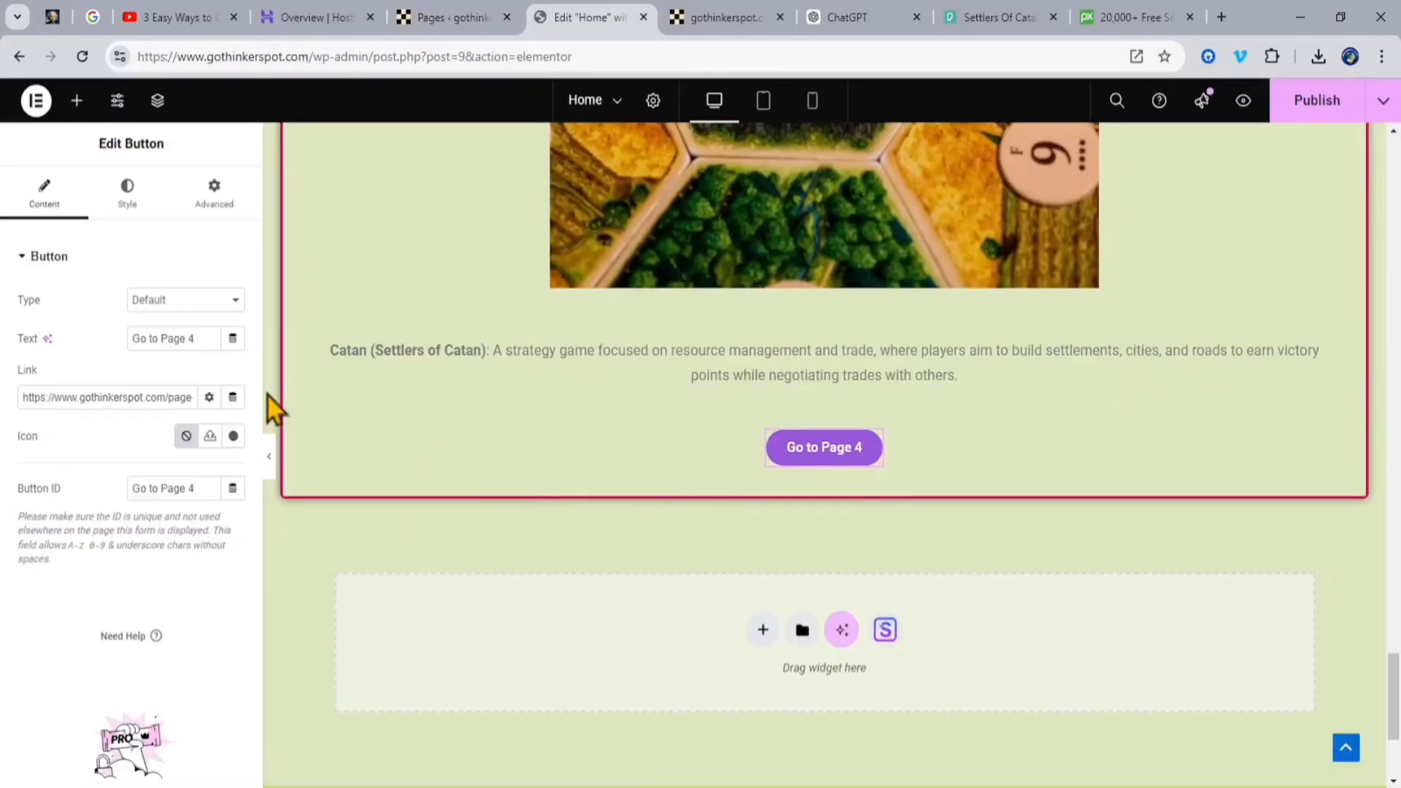
Step: Set the fourth container's button text to "Read more about CATAN Game" and publish the Home page
{"action": "type", "text": "Read more about CATAN Game"}
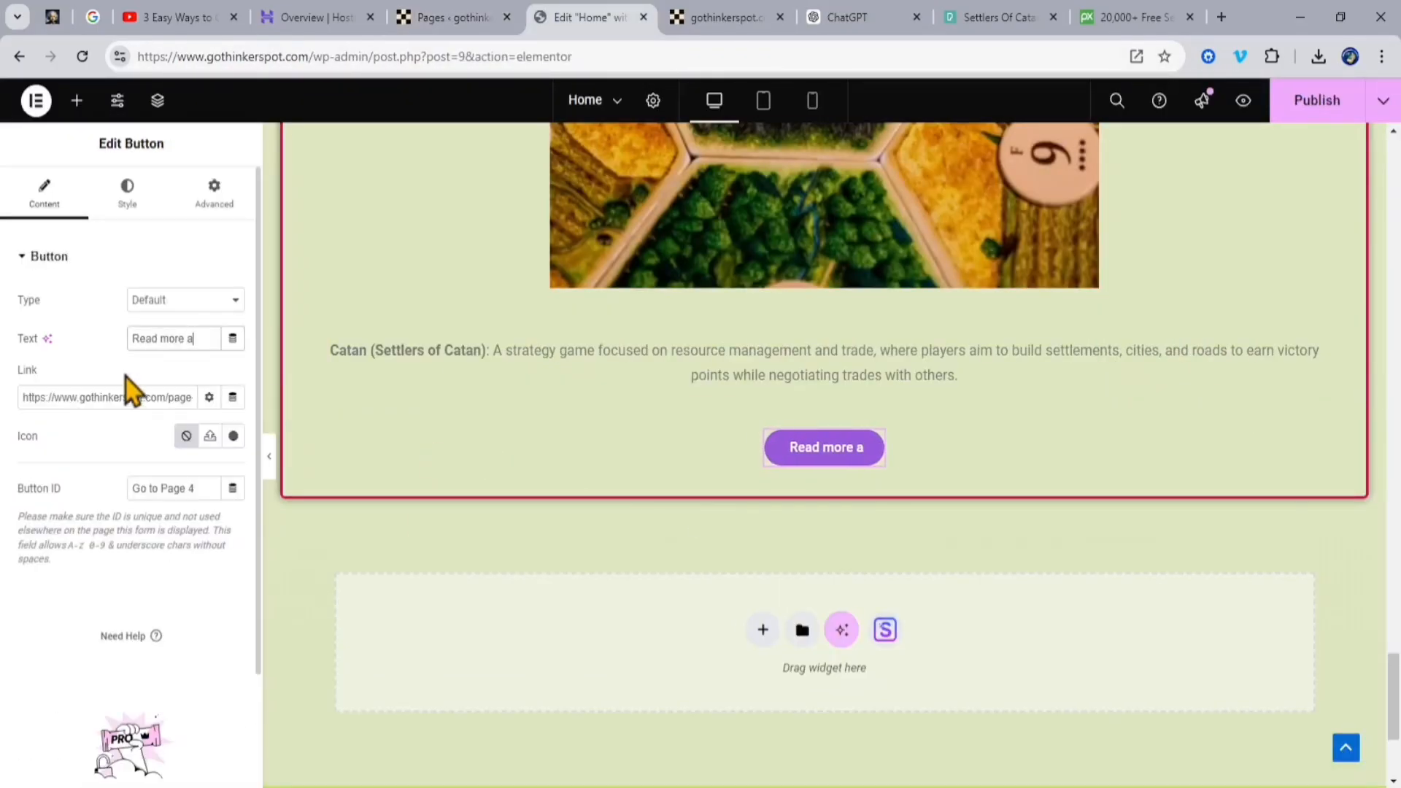
{"action": "left_click", "coordinate": [1316, 100]}
{"action": "scroll", "coordinate": [1202, 348], "scroll_direction": "up", "scroll_amount": 20}
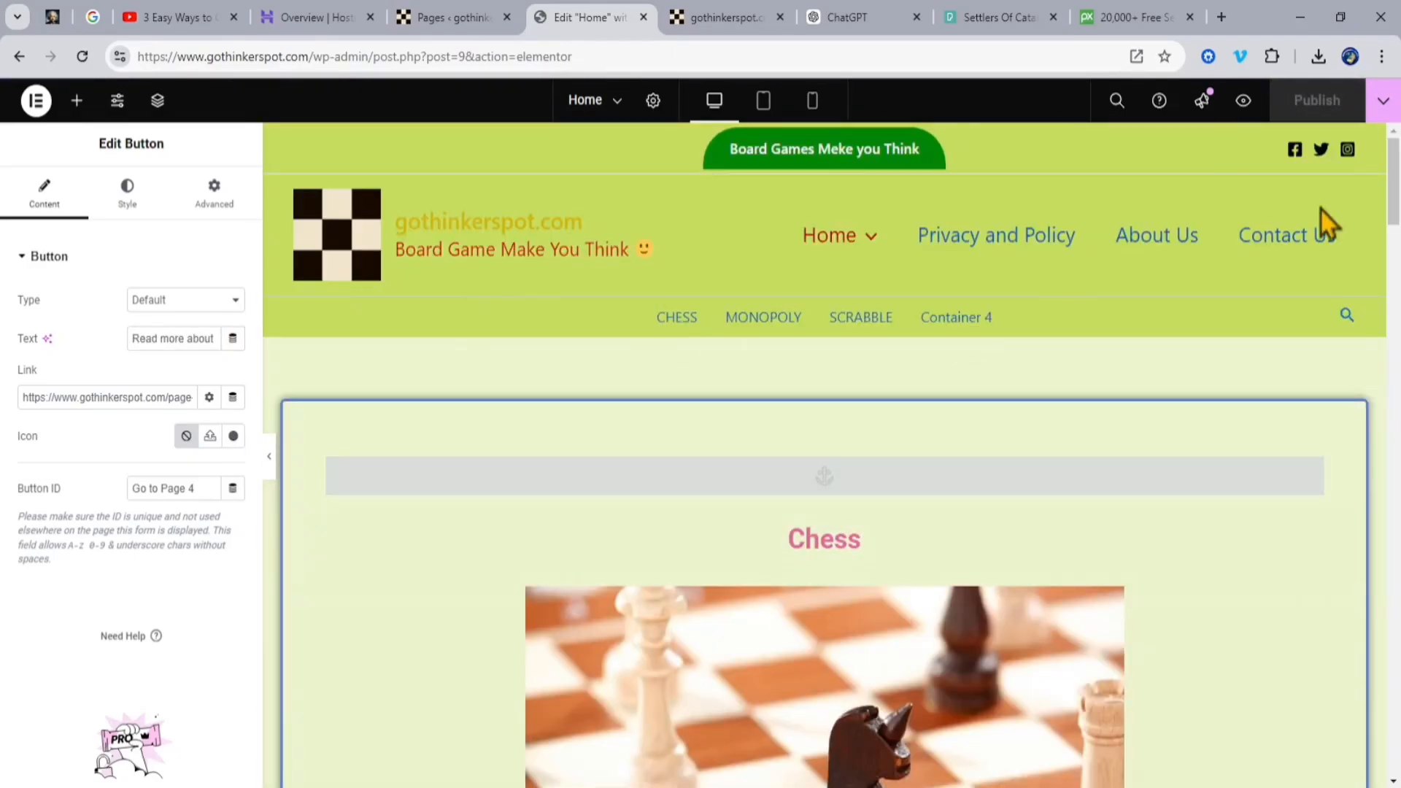
Step: Reload the live site and check the SCRABBLE and Catan containers on the Home page
{"action": "left_click", "coordinate": [726, 17]}
{"action": "left_click", "coordinate": [83, 56]}
{"action": "scroll", "coordinate": [1223, 369], "scroll_direction": "down", "scroll_amount": 10}
{"action": "scroll", "coordinate": [1223, 370], "scroll_direction": "up", "scroll_amount": 15}
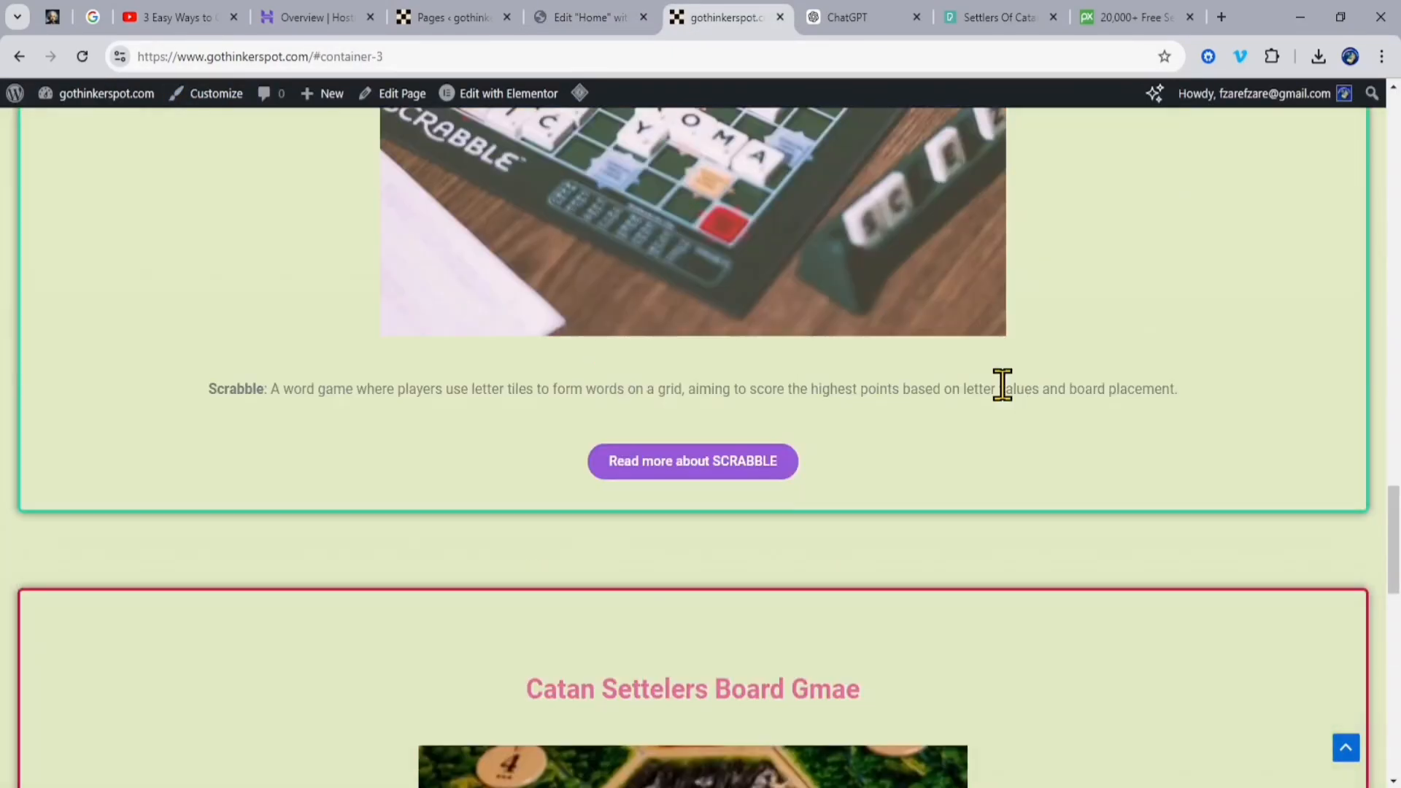
Step: Customize the secondary menu by renaming its Container 4 item to CATAN, and publish the change
{"action": "left_click", "coordinate": [216, 93]}
{"action": "left_click", "coordinate": [653, 276]}
{"action": "left_click", "coordinate": [142, 289]}
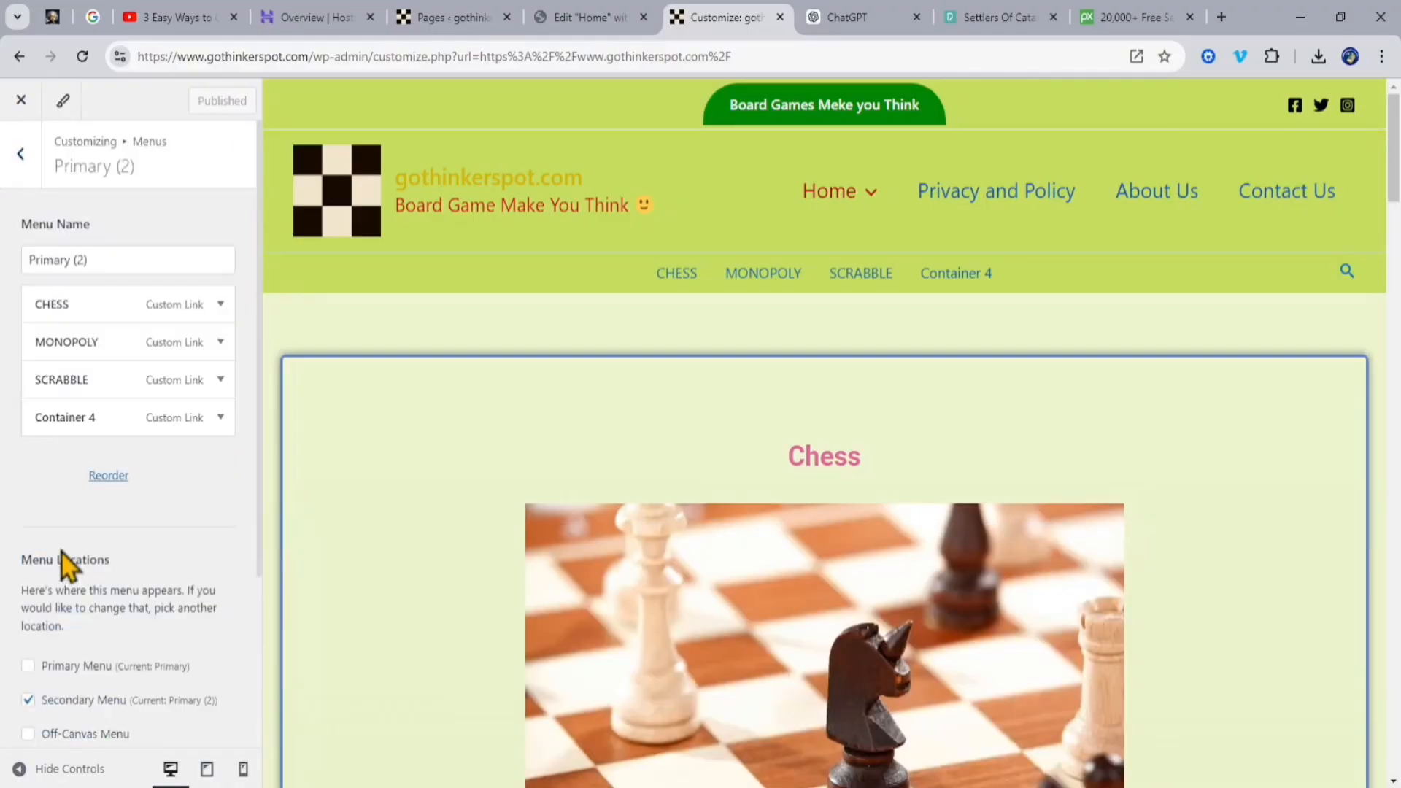
{"action": "left_click", "coordinate": [220, 418]}
{"action": "left_click_drag", "start_coordinate": [124, 538], "coordinate": [16, 540]}
{"action": "type", "text": "CATAN"}
{"action": "left_click", "coordinate": [202, 100]}
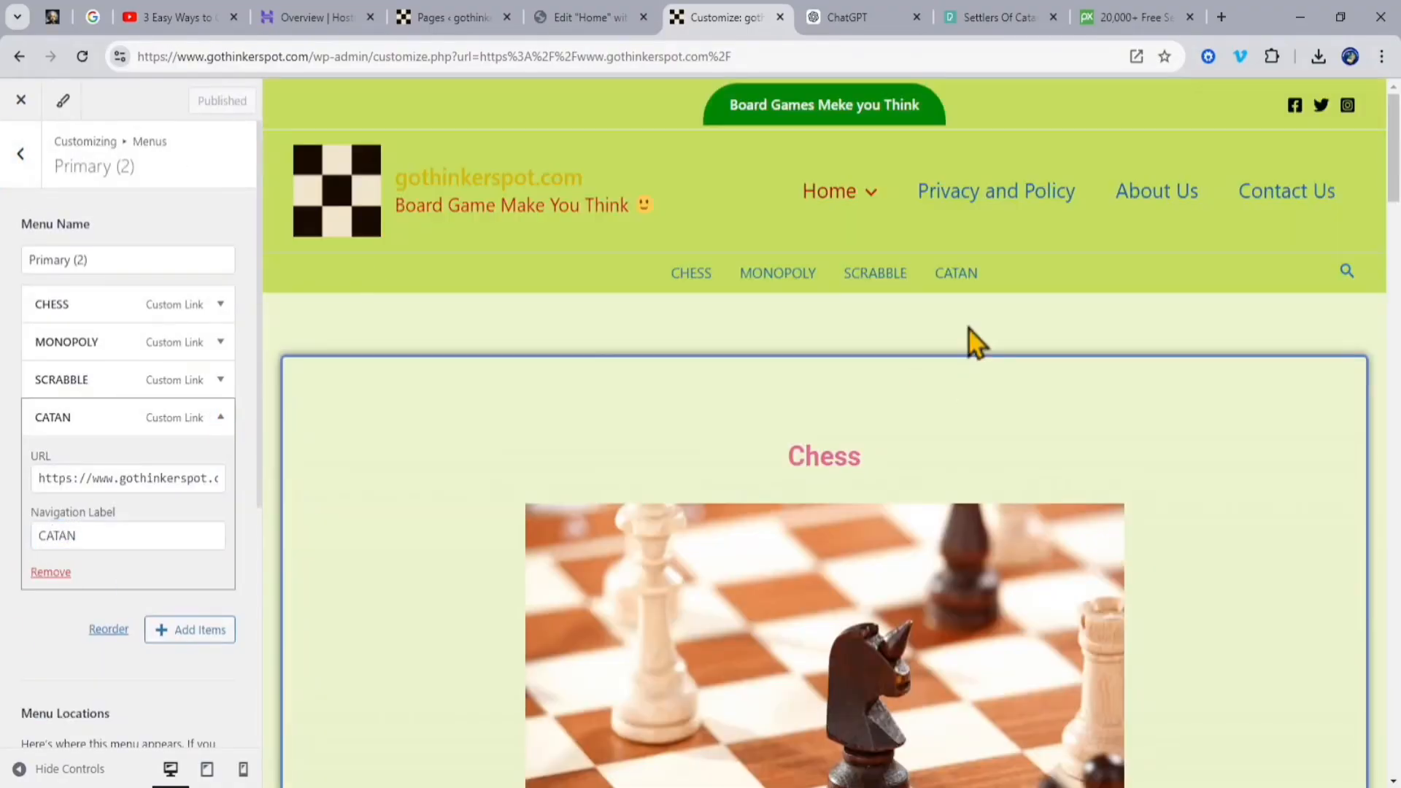
Step: Change the navigation label of the primary menu's fourth Home sub-item, linked to "Page 4 for container 4", to CATAN
{"action": "left_click", "coordinate": [793, 152]}
{"action": "mouse_move", "coordinate": [829, 191]}
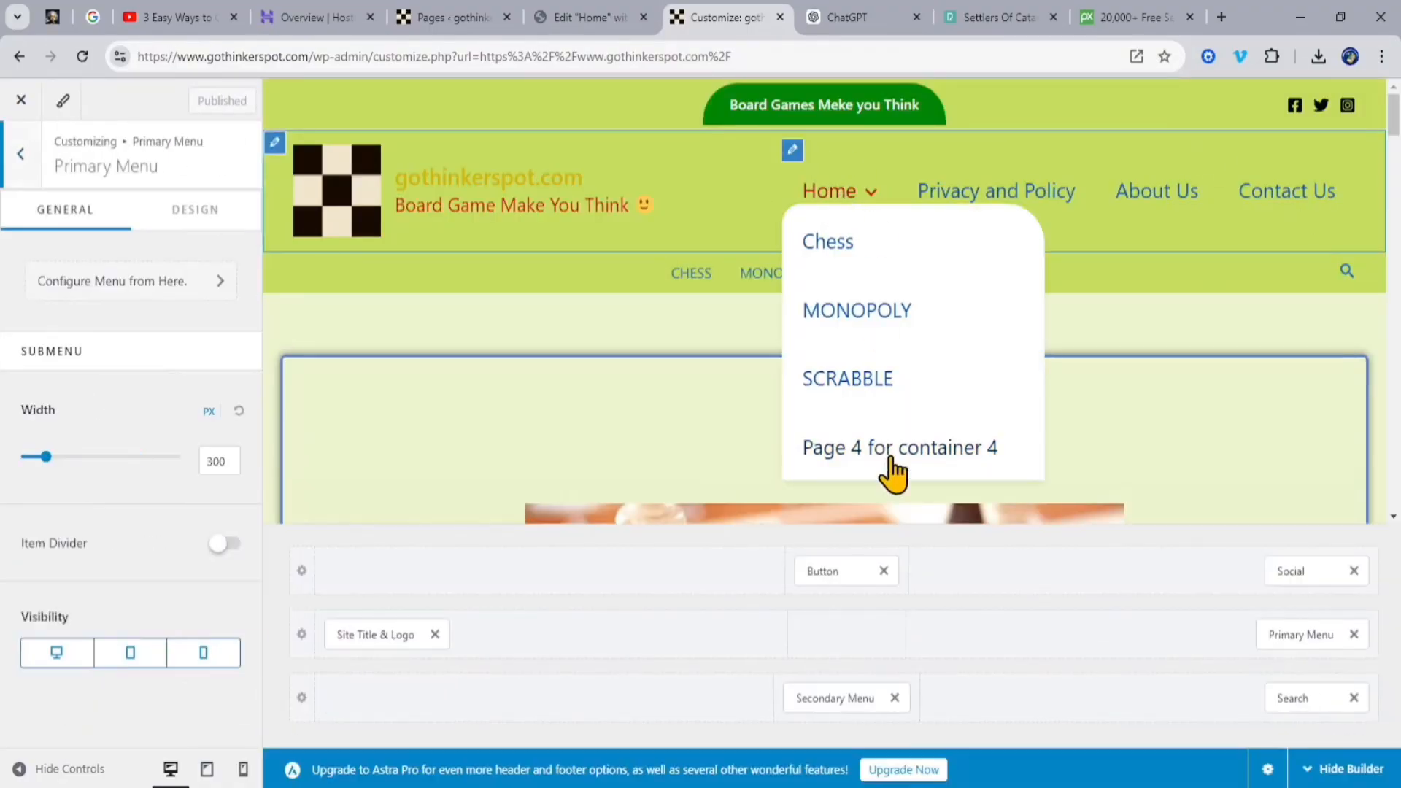
{"action": "left_click", "coordinate": [55, 286]}
{"action": "left_click", "coordinate": [40, 449]}
{"action": "left_click", "coordinate": [69, 502]}
{"action": "key", "text": "ctrl+a"}
{"action": "type", "text": "CATAN"}
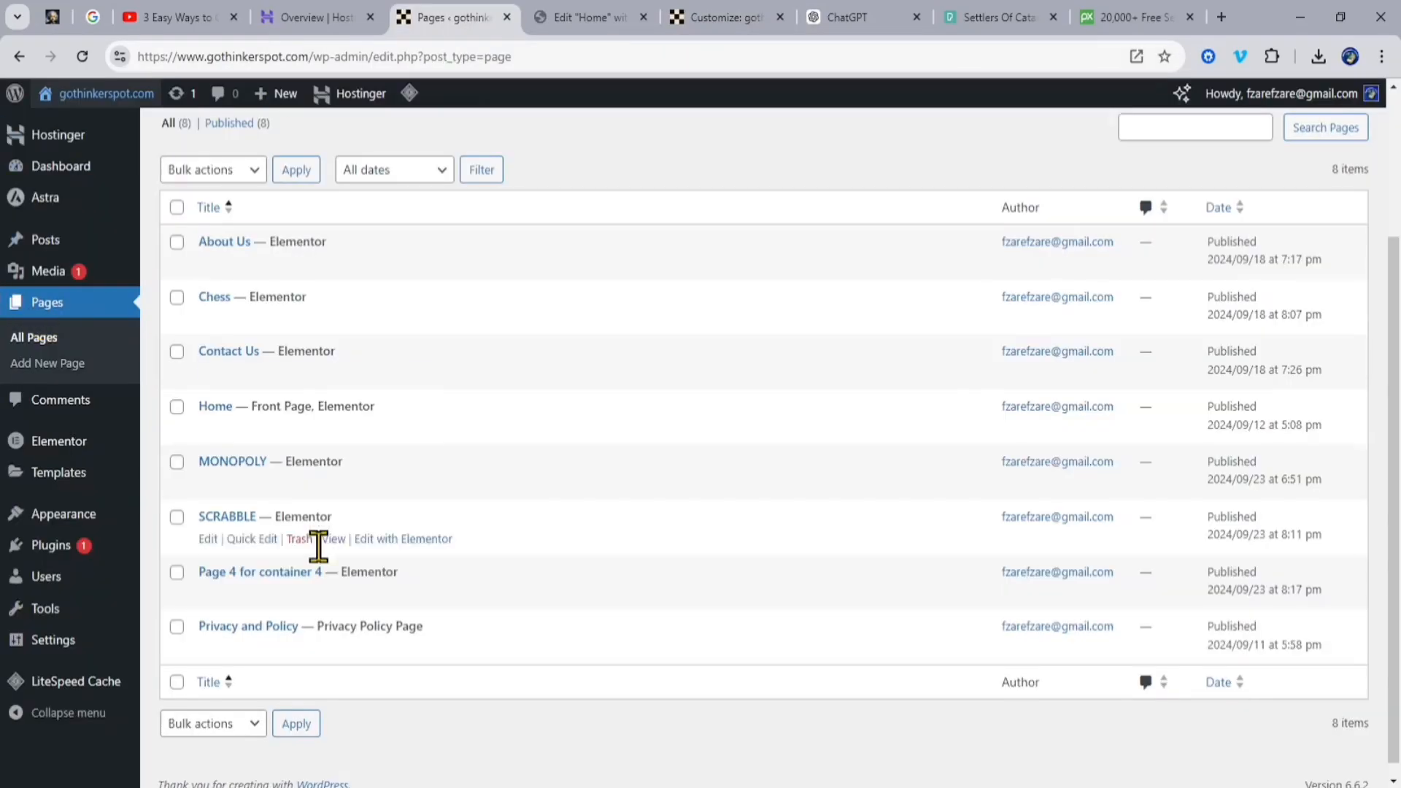
{"action": "left_click", "coordinate": [252, 590]}
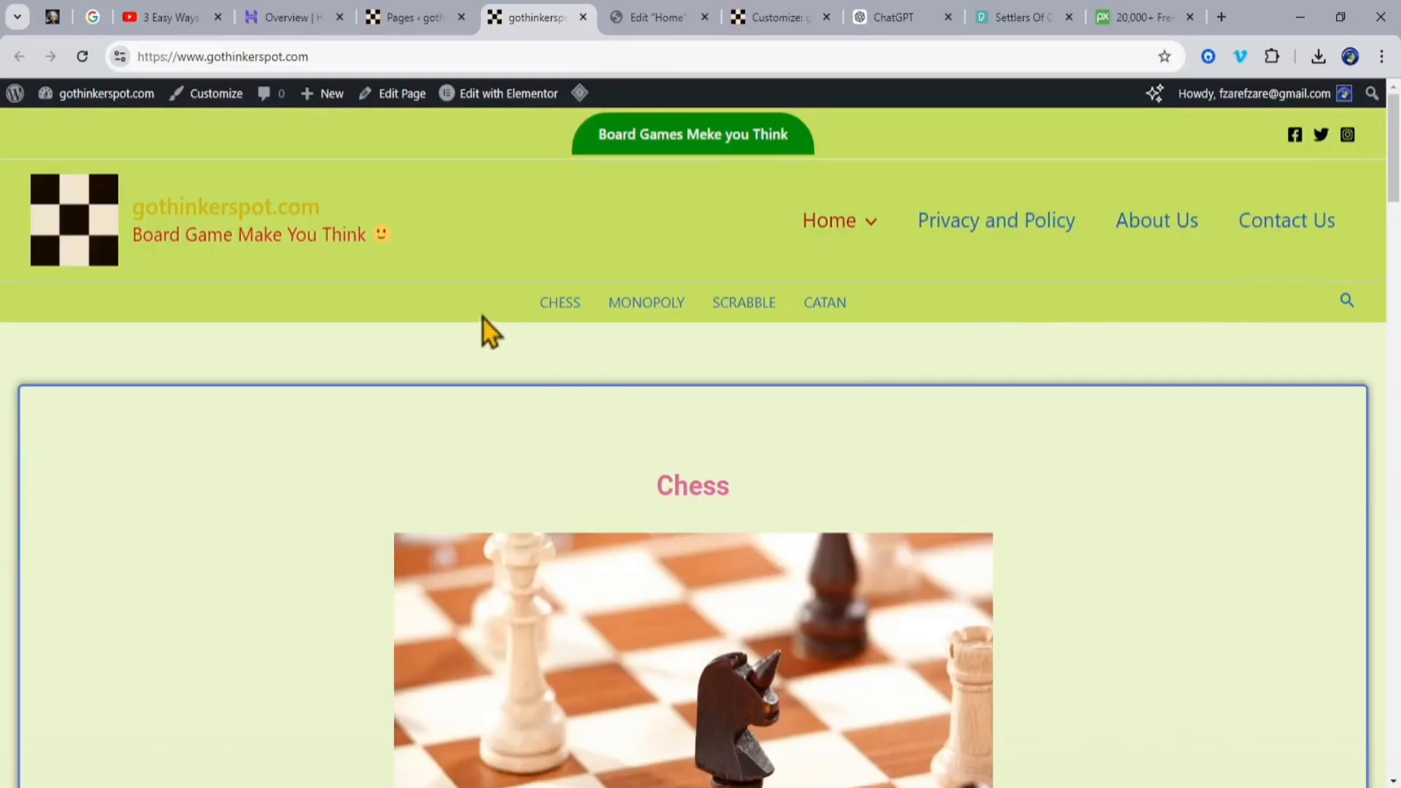
Step: Test the CHESS, MONOPOLY, SCRABBLE and CATAN anchor links on the live site, returning to the page start after each
{"action": "left_click", "coordinate": [558, 306]}
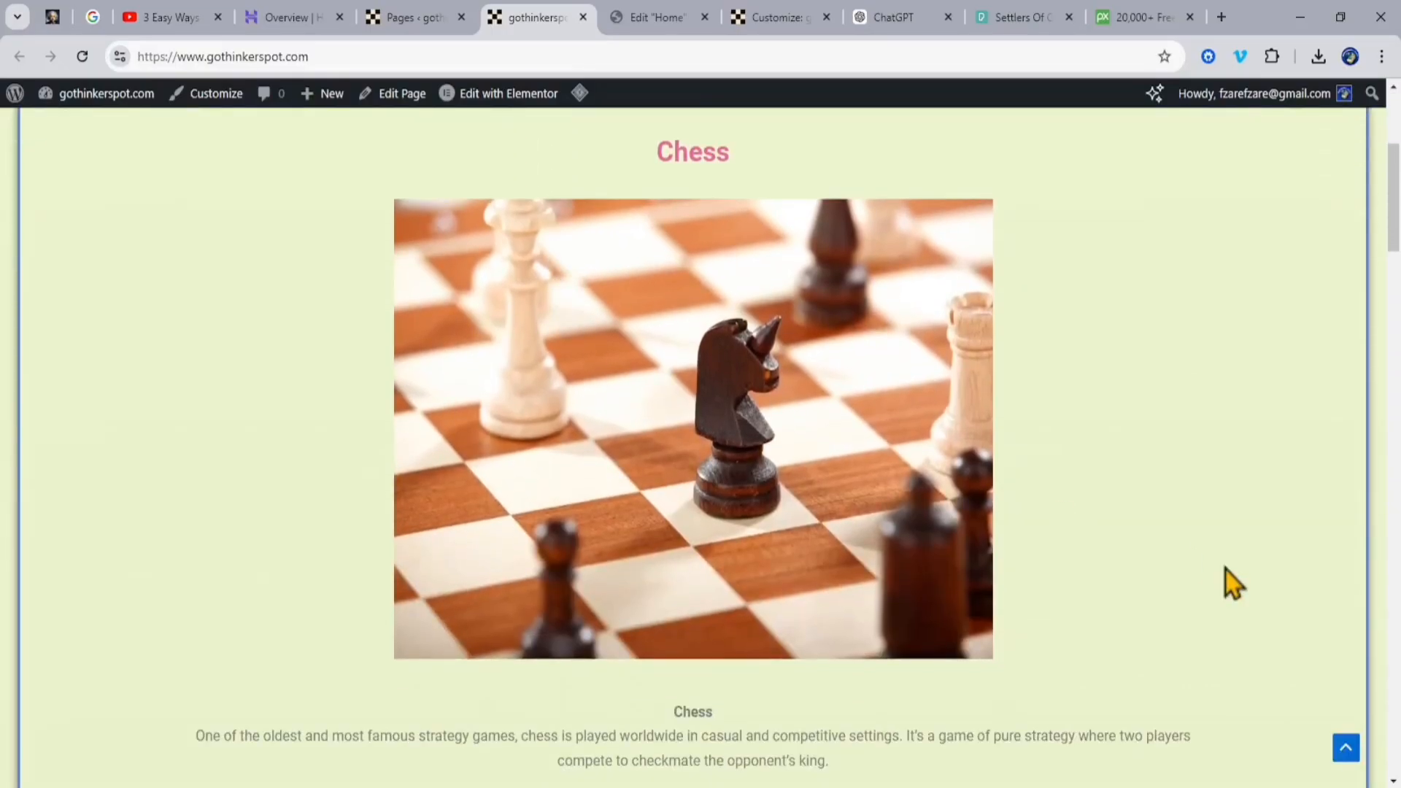
{"action": "left_click", "coordinate": [1345, 748]}
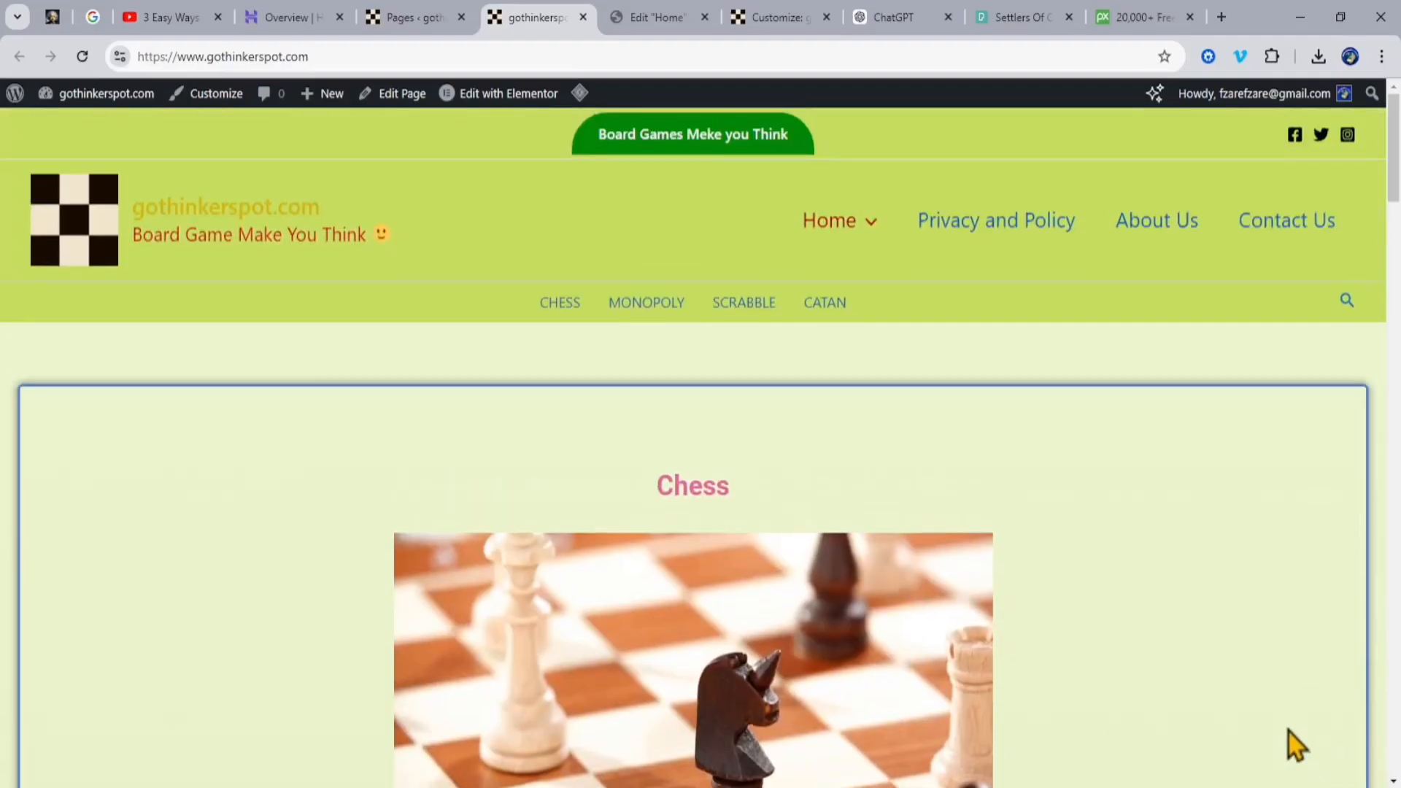
{"action": "left_click", "coordinate": [642, 314]}
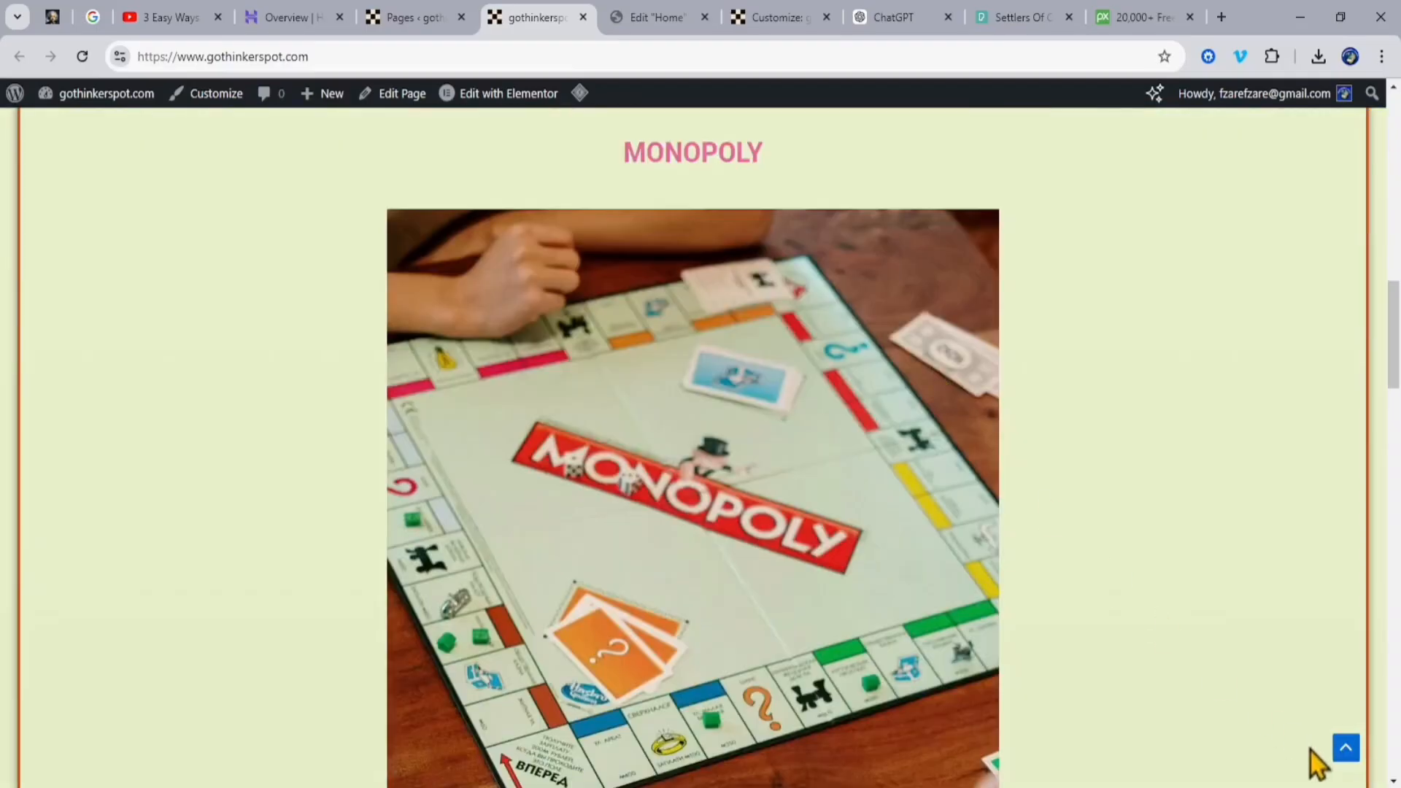
{"action": "left_click", "coordinate": [1345, 748]}
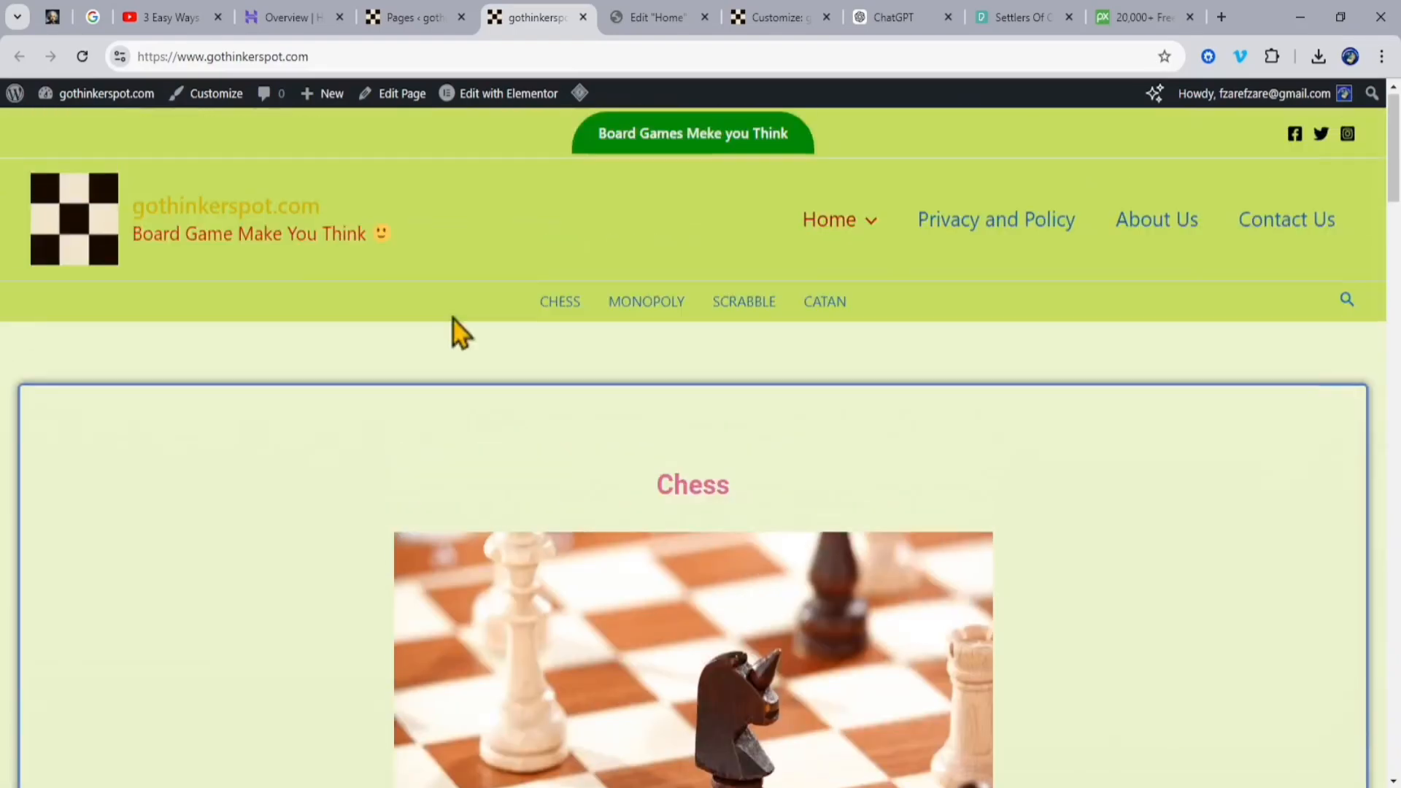
{"action": "left_click", "coordinate": [752, 306]}
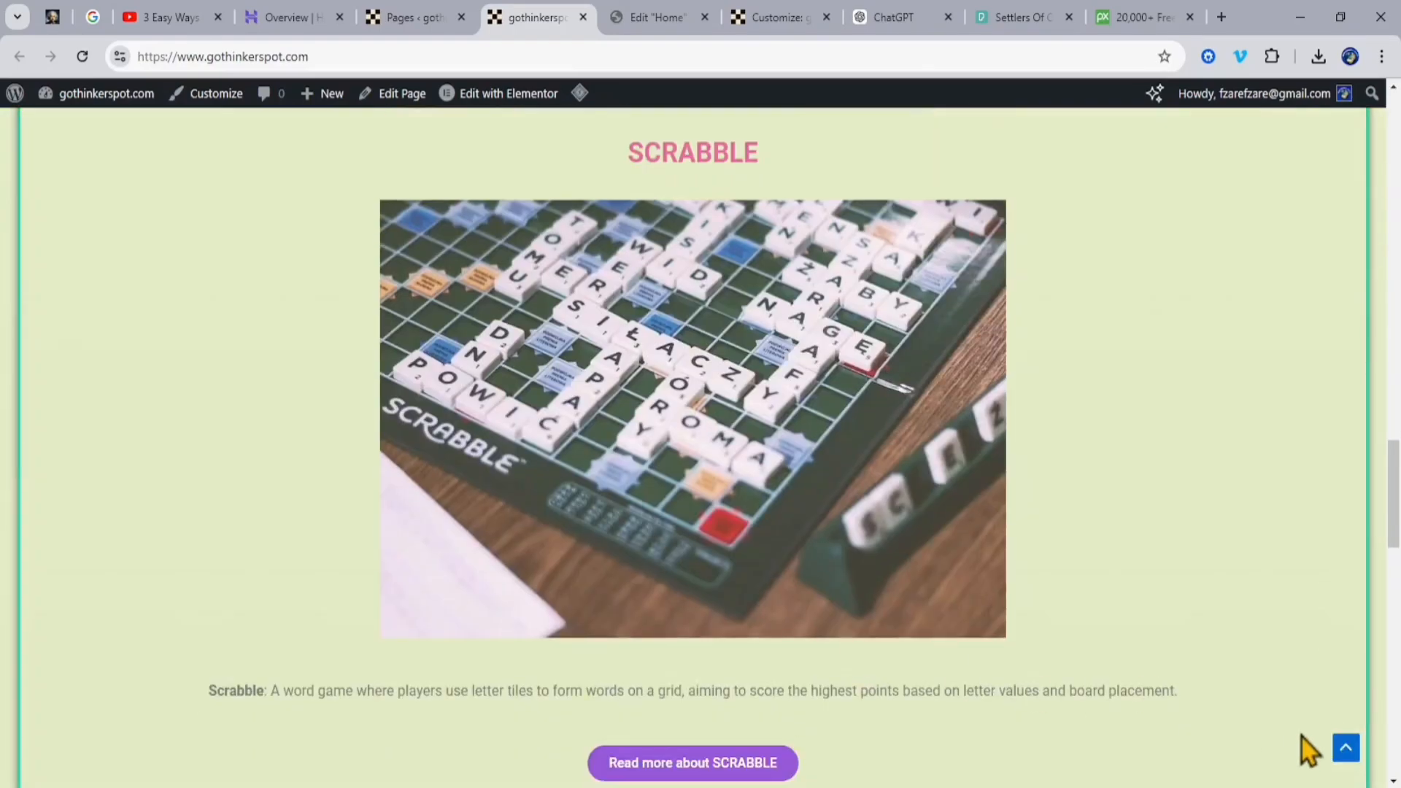
{"action": "left_click", "coordinate": [1345, 752]}
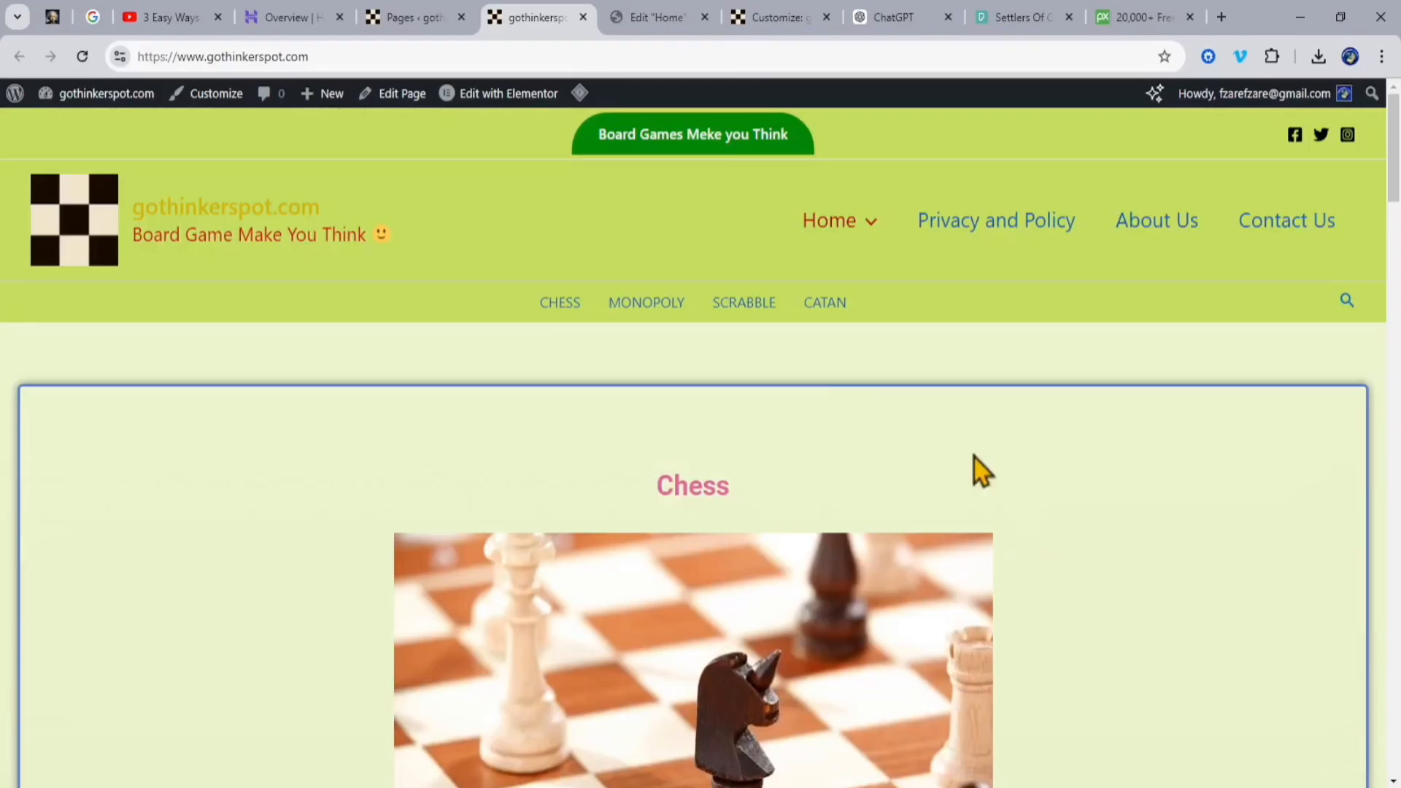
{"action": "left_click", "coordinate": [811, 305]}
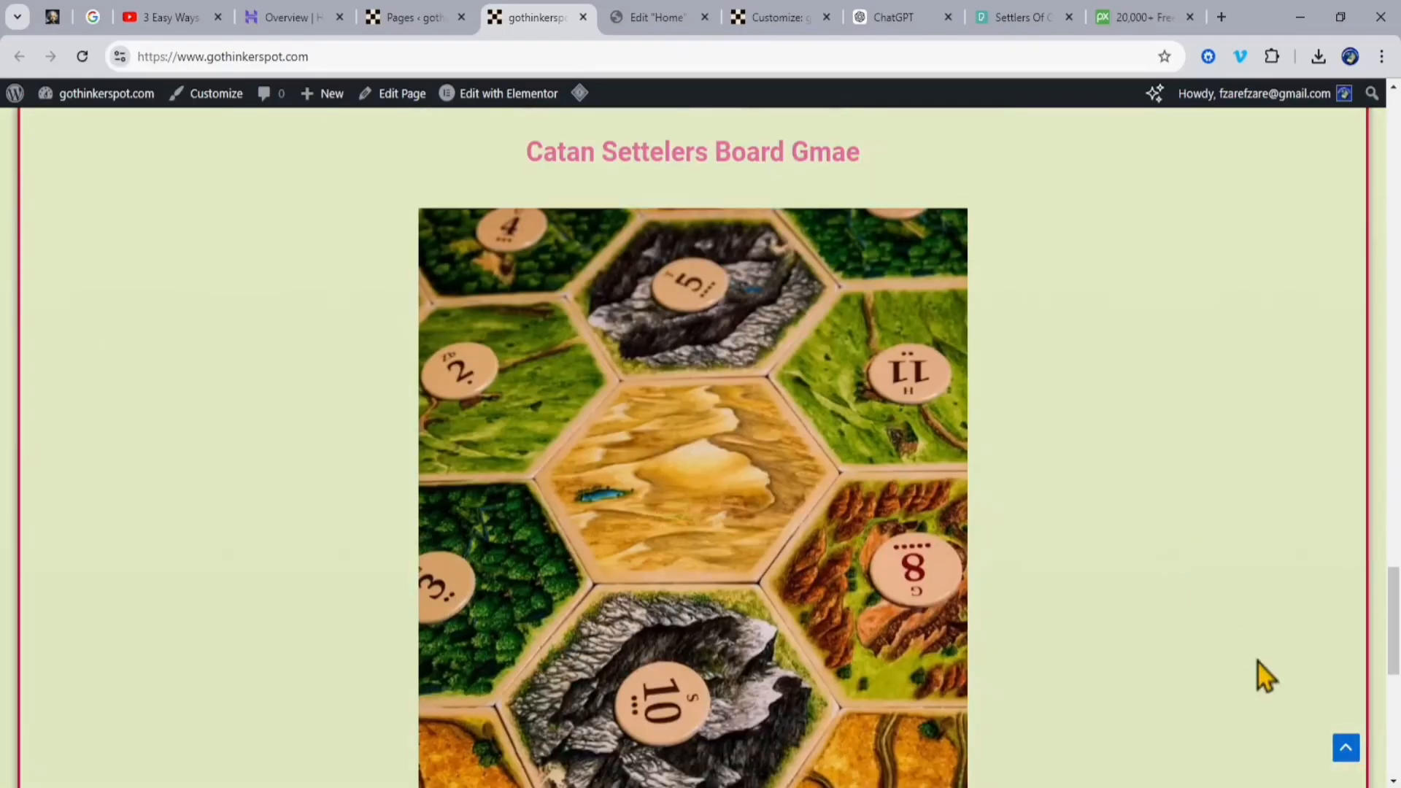
{"action": "left_click", "coordinate": [1345, 748]}
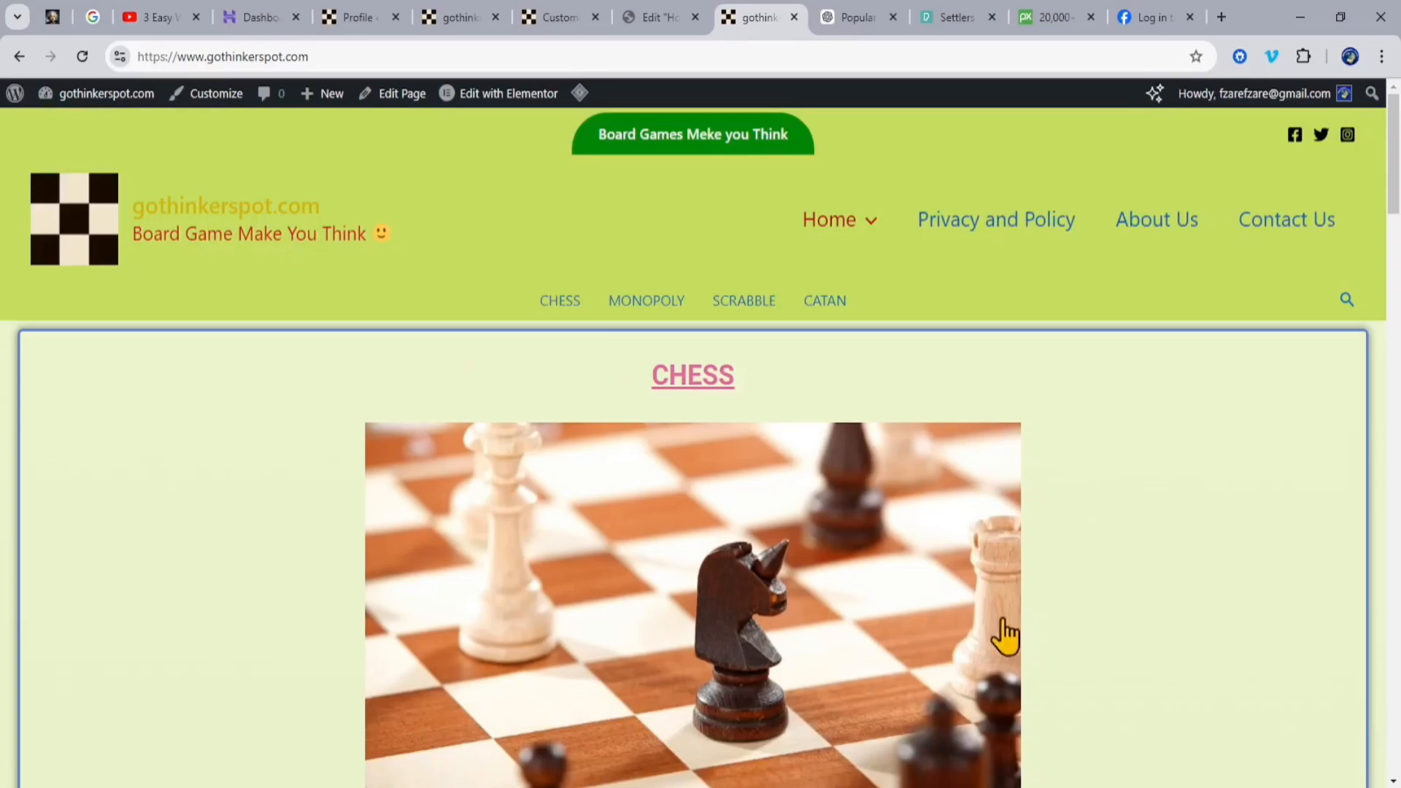
Step: Look over the header, CHESS container and MONOPOLY heading on the live Home page
{"action": "scroll", "coordinate": [1124, 562], "scroll_direction": "down", "scroll_amount": 5}
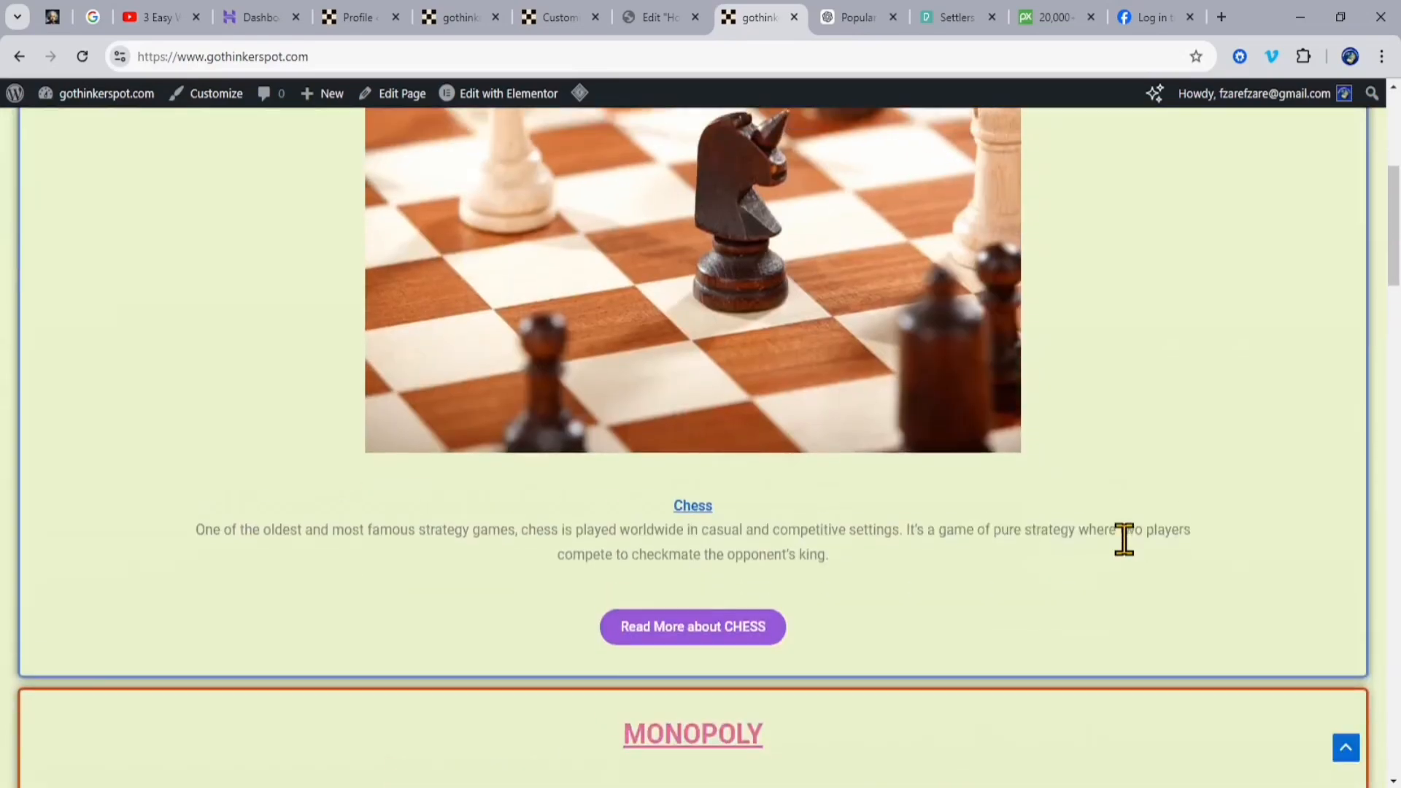
{"action": "scroll", "coordinate": [1123, 540], "scroll_direction": "up", "scroll_amount": 5}
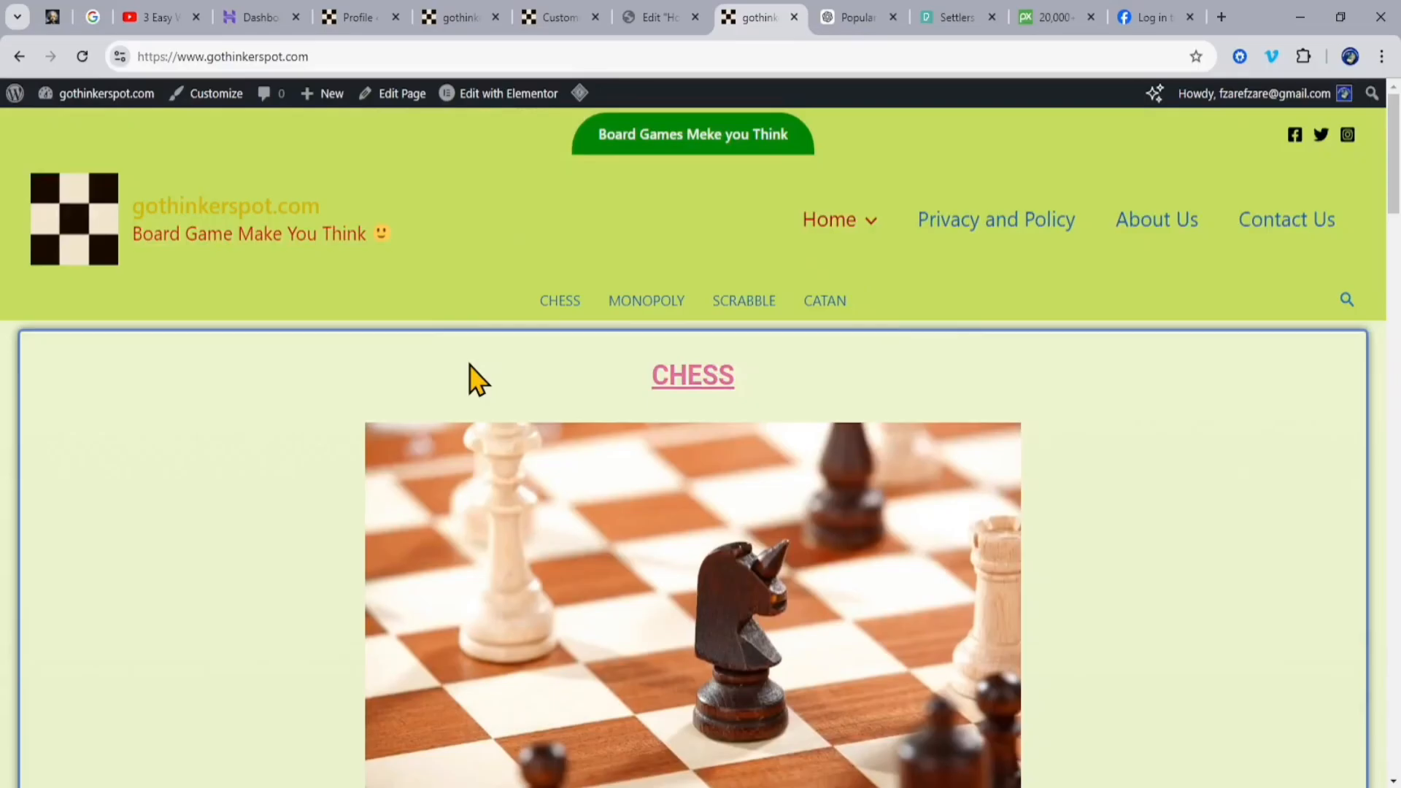
{"action": "scroll", "coordinate": [1132, 394], "scroll_direction": "down", "scroll_amount": 1}
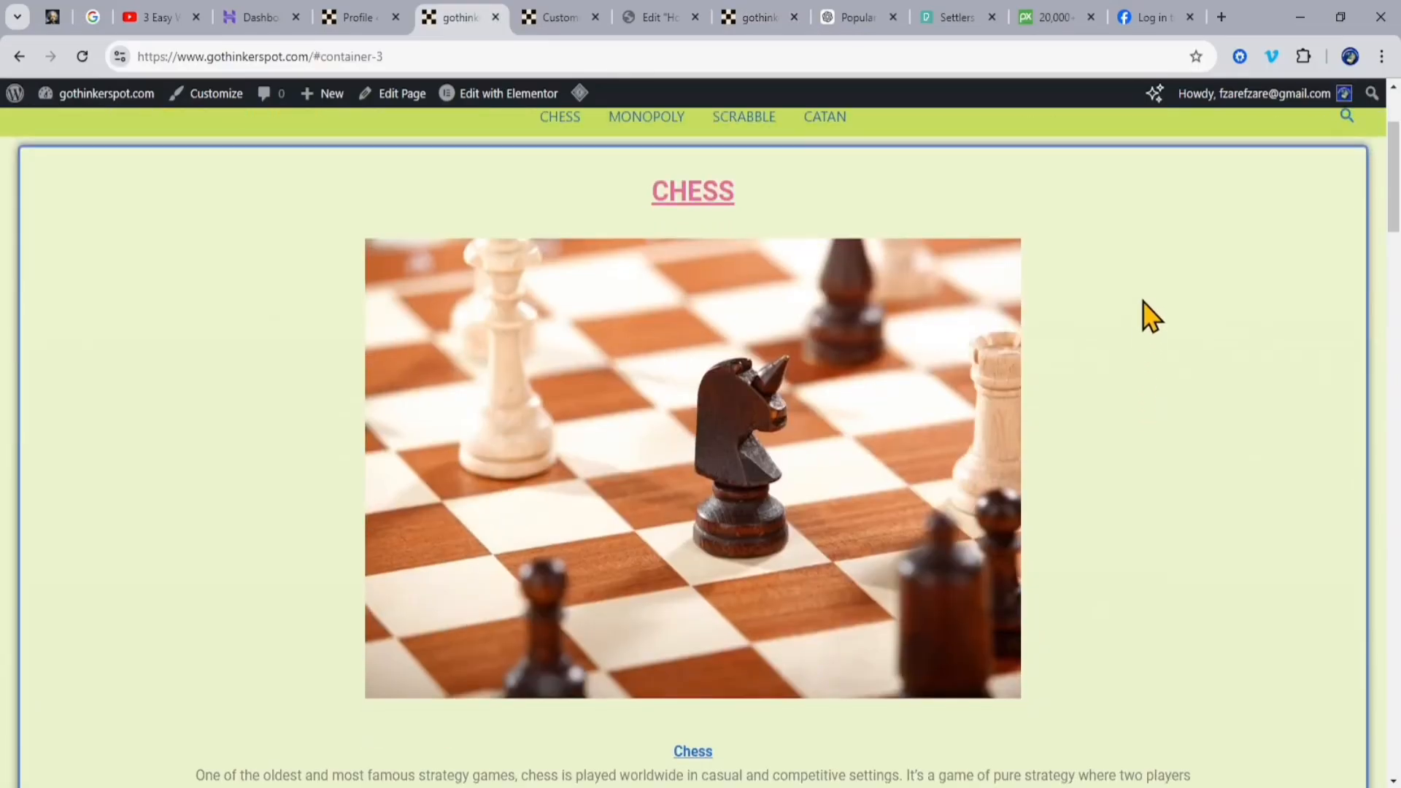
{"action": "scroll", "coordinate": [1161, 321], "scroll_direction": "up", "scroll_amount": 2}
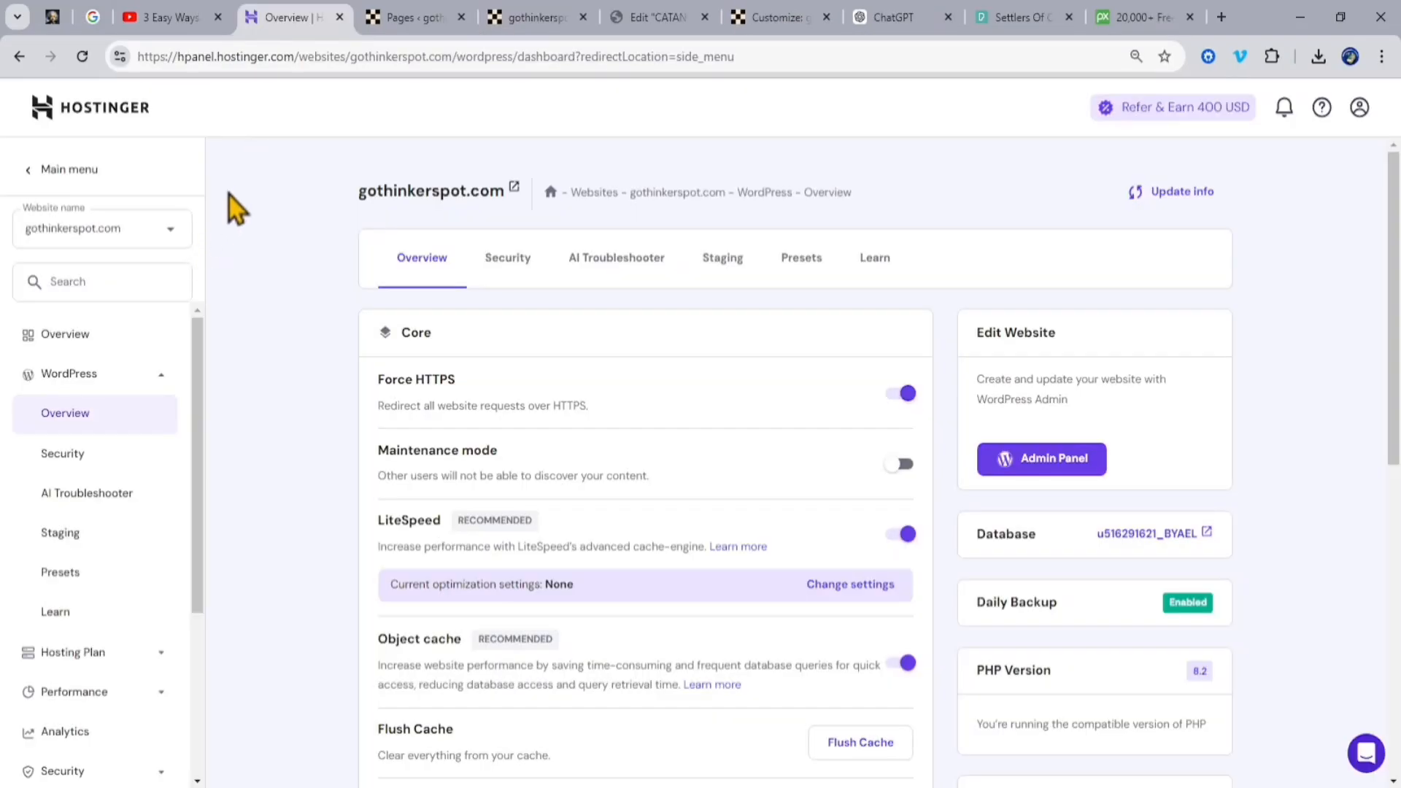
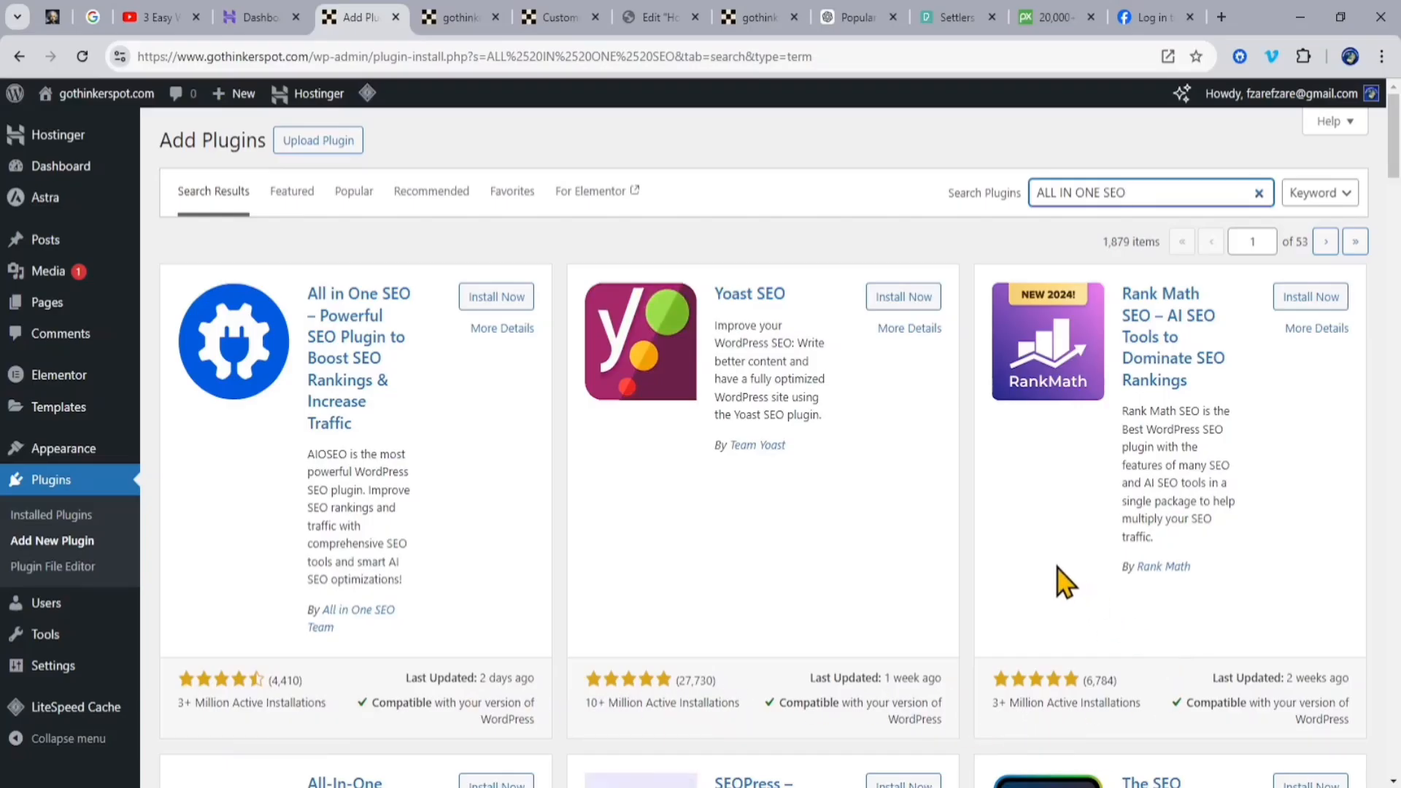
Step: Install and activate the All in One SEO plugin from the search results and open its dashboard
{"action": "scroll", "coordinate": [894, 623], "scroll_direction": "down", "scroll_amount": 5}
{"action": "scroll", "coordinate": [894, 627], "scroll_direction": "up", "scroll_amount": 5}
{"action": "left_click", "coordinate": [487, 297]}
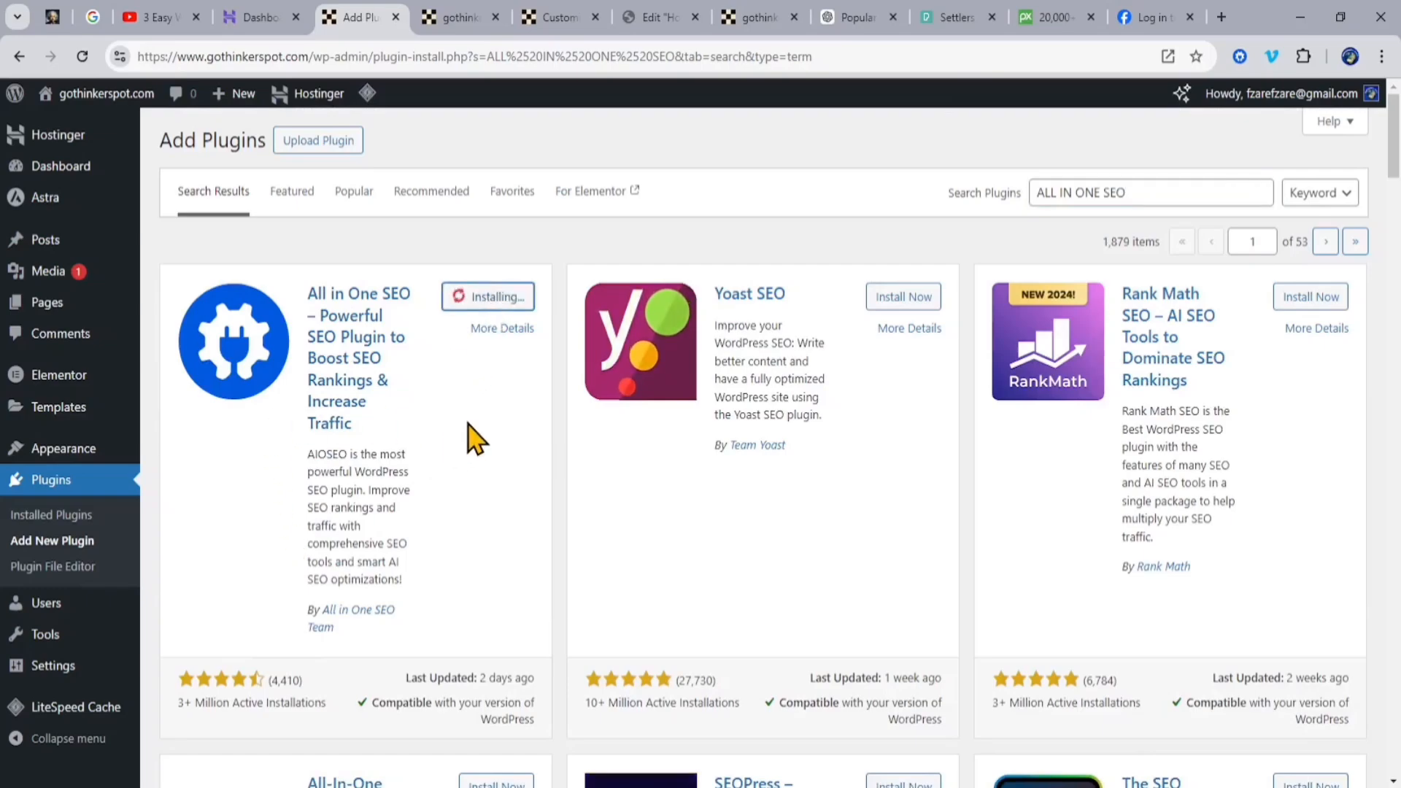
{"action": "scroll", "coordinate": [467, 430], "scroll_direction": "down", "scroll_amount": 1}
{"action": "scroll", "coordinate": [466, 436], "scroll_direction": "up", "scroll_amount": 1}
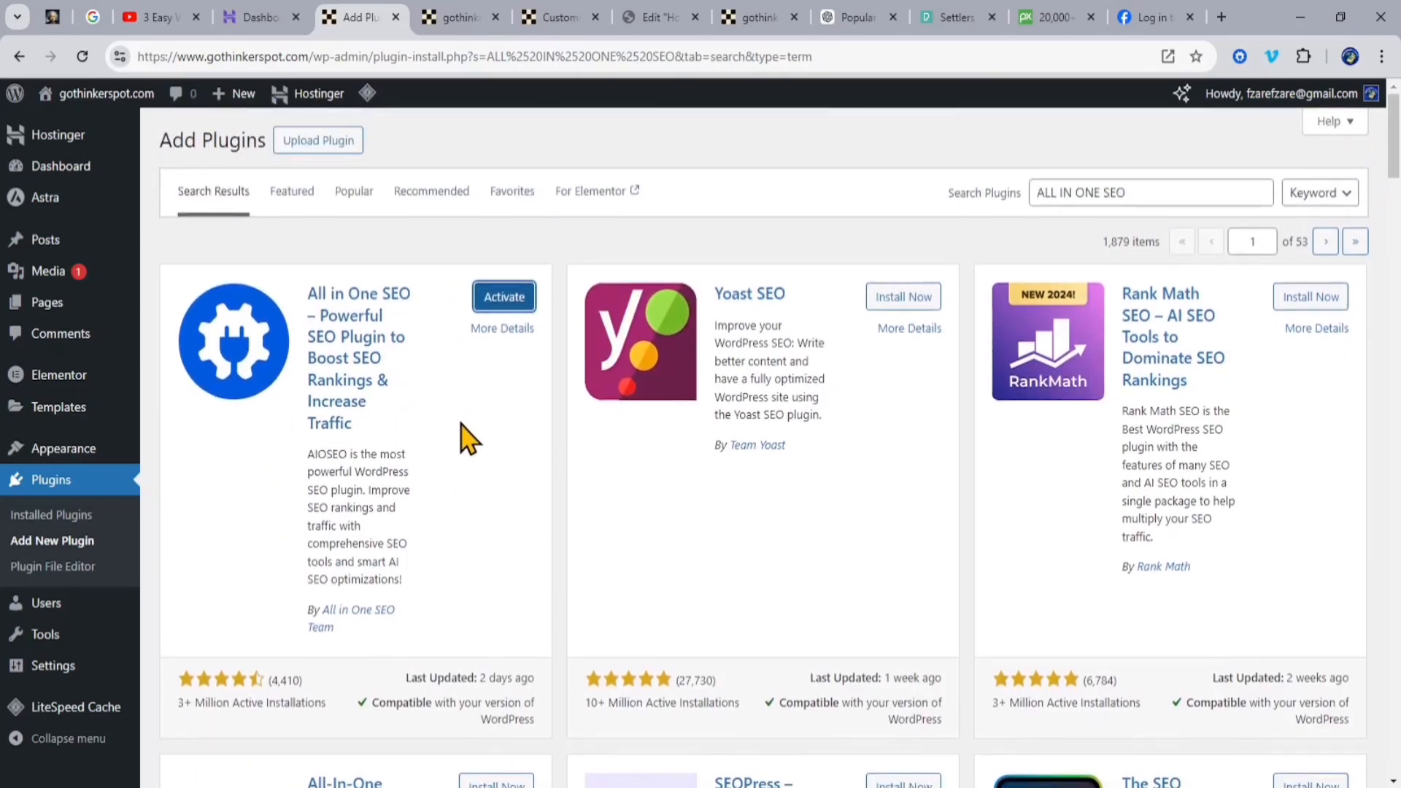
{"action": "left_click", "coordinate": [504, 297]}
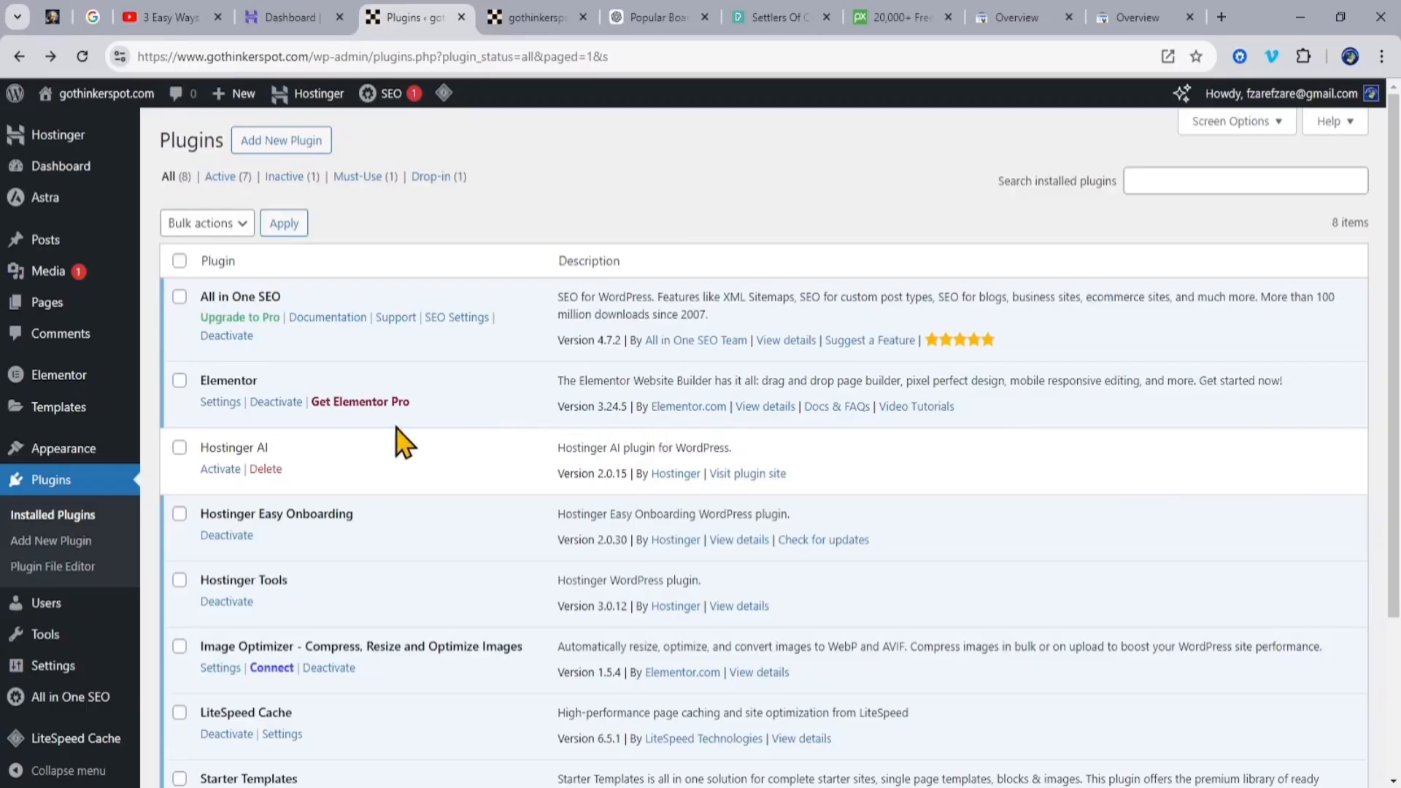
{"action": "left_click", "coordinate": [67, 699]}
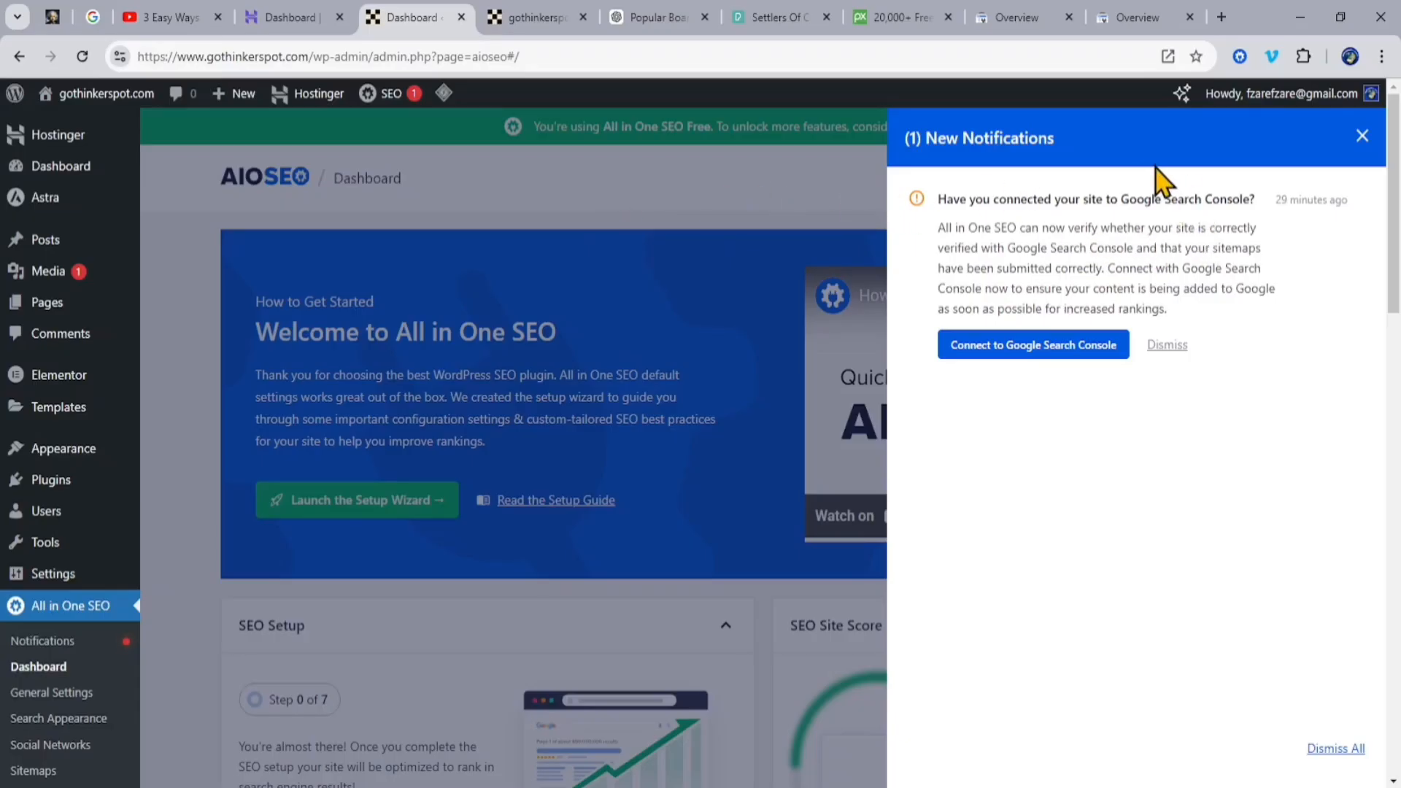
Step: Check the site's Google Search Console overview and its URL inspection history, and return to the All in One SEO dashboard
{"action": "left_click", "coordinate": [1139, 18]}
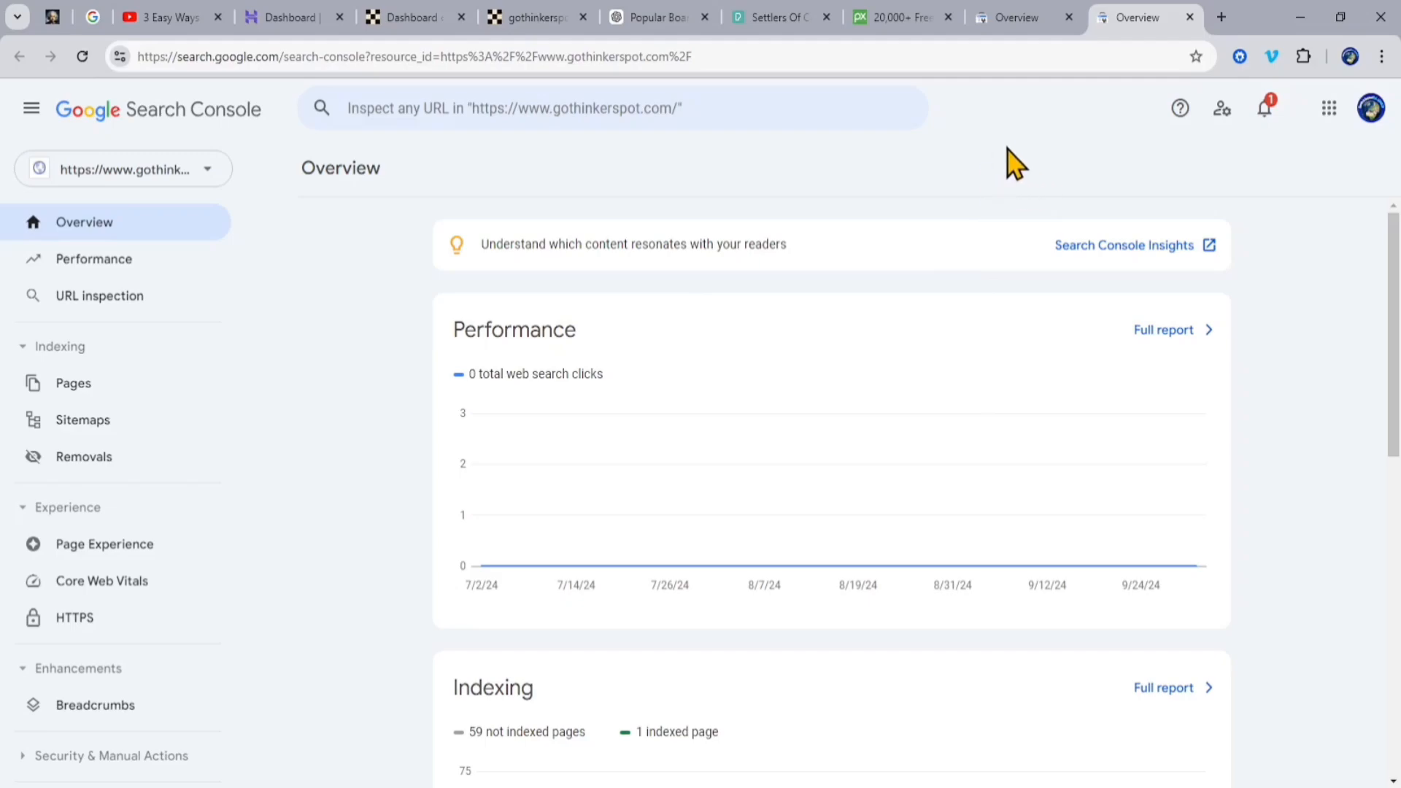
{"action": "left_click", "coordinate": [1020, 21]}
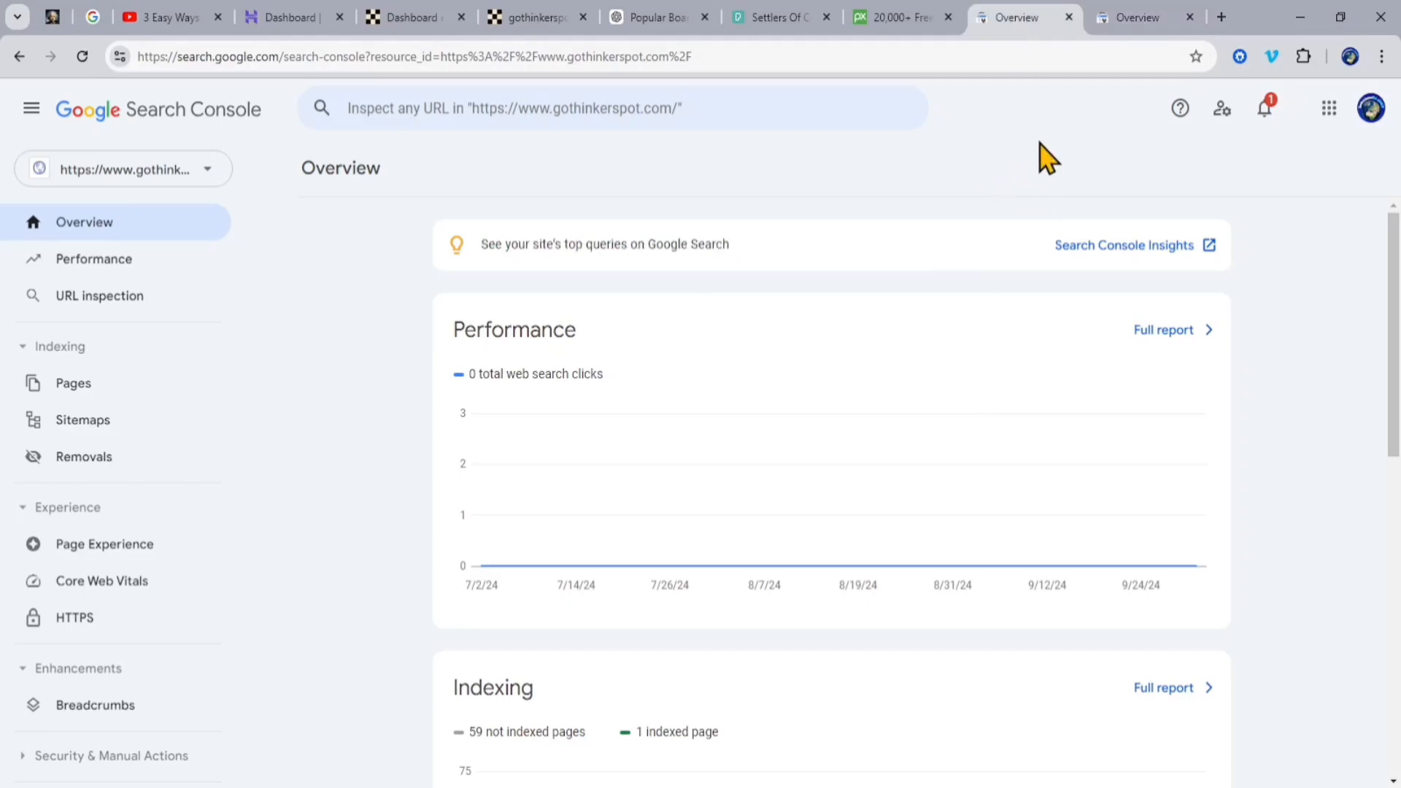
{"action": "left_click", "coordinate": [1137, 22]}
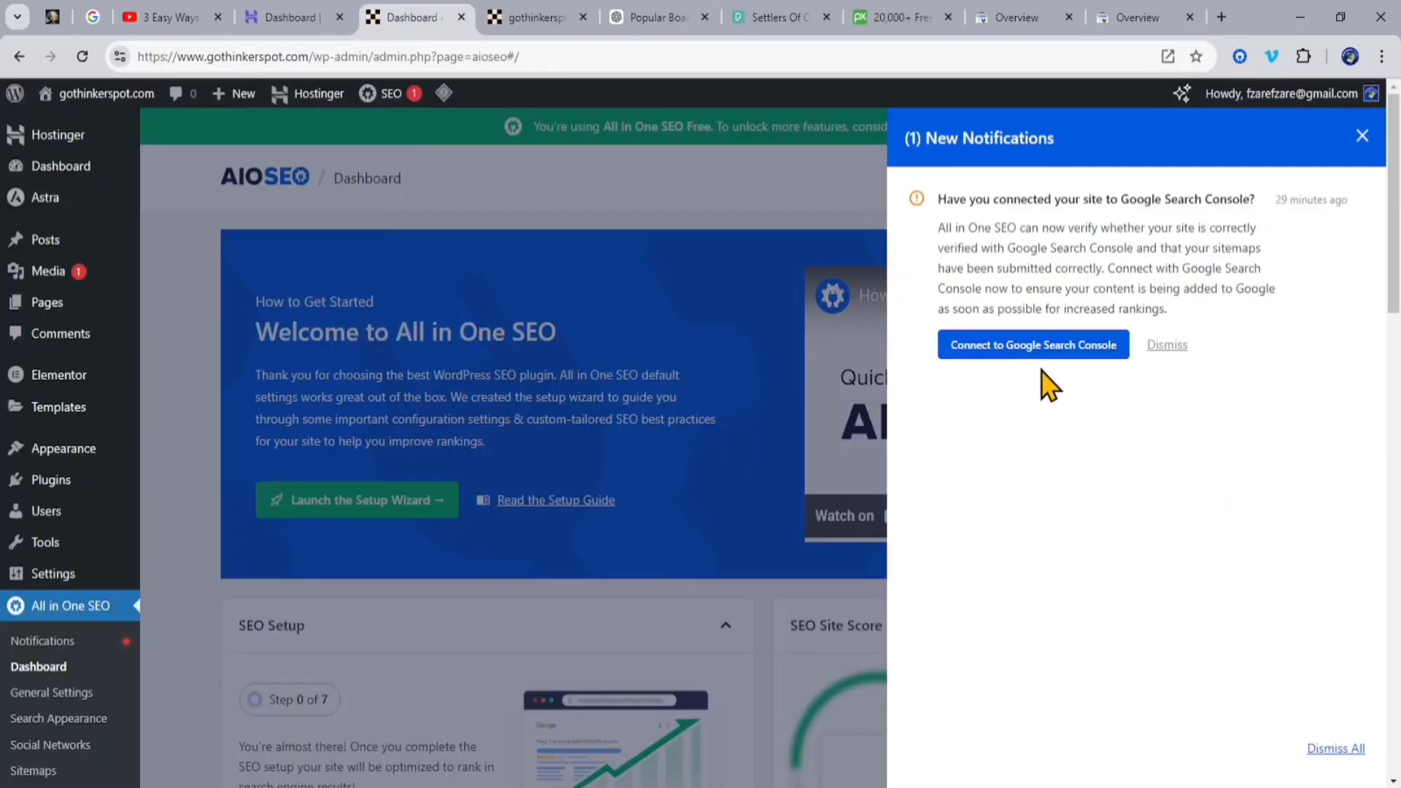
{"action": "left_click", "coordinate": [1142, 22]}
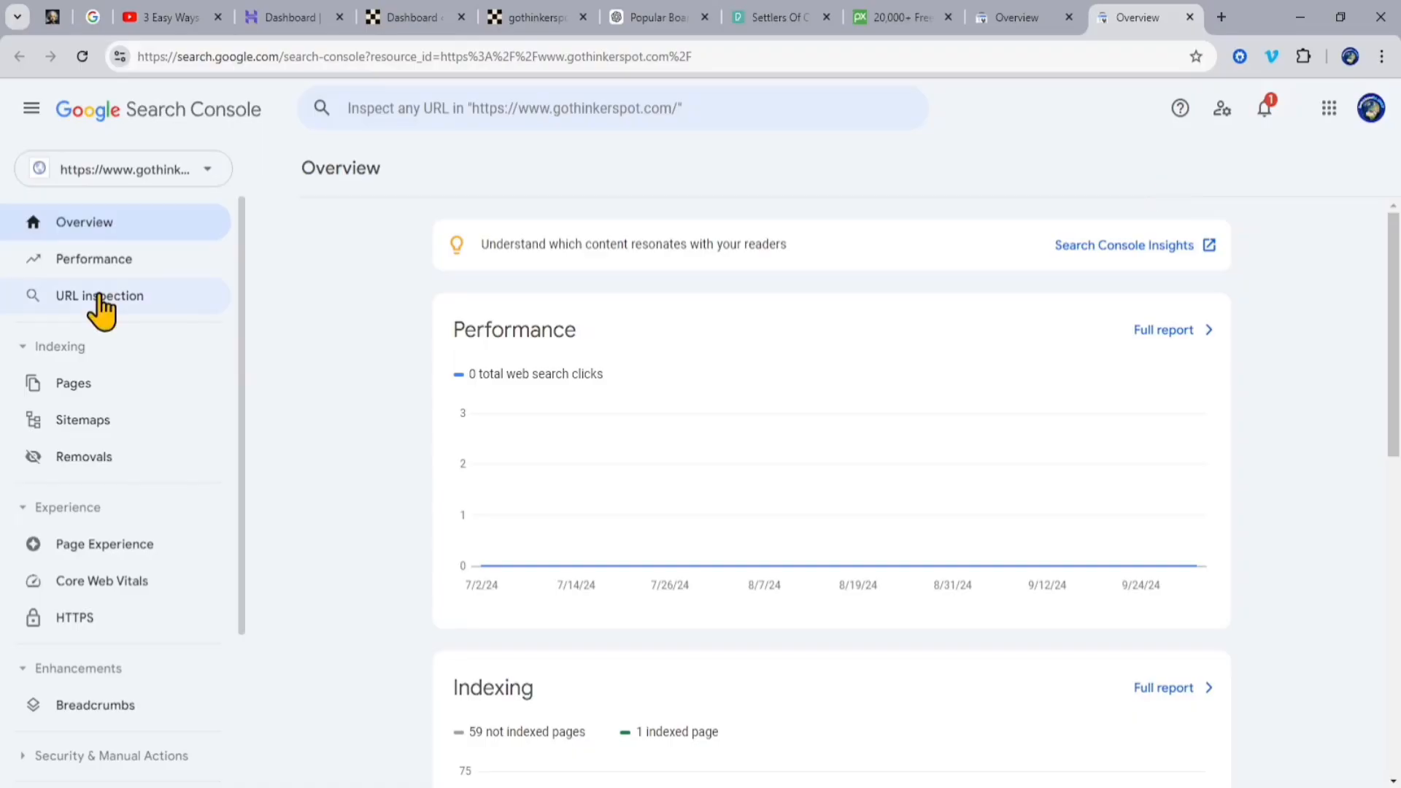
{"action": "left_click", "coordinate": [133, 303]}
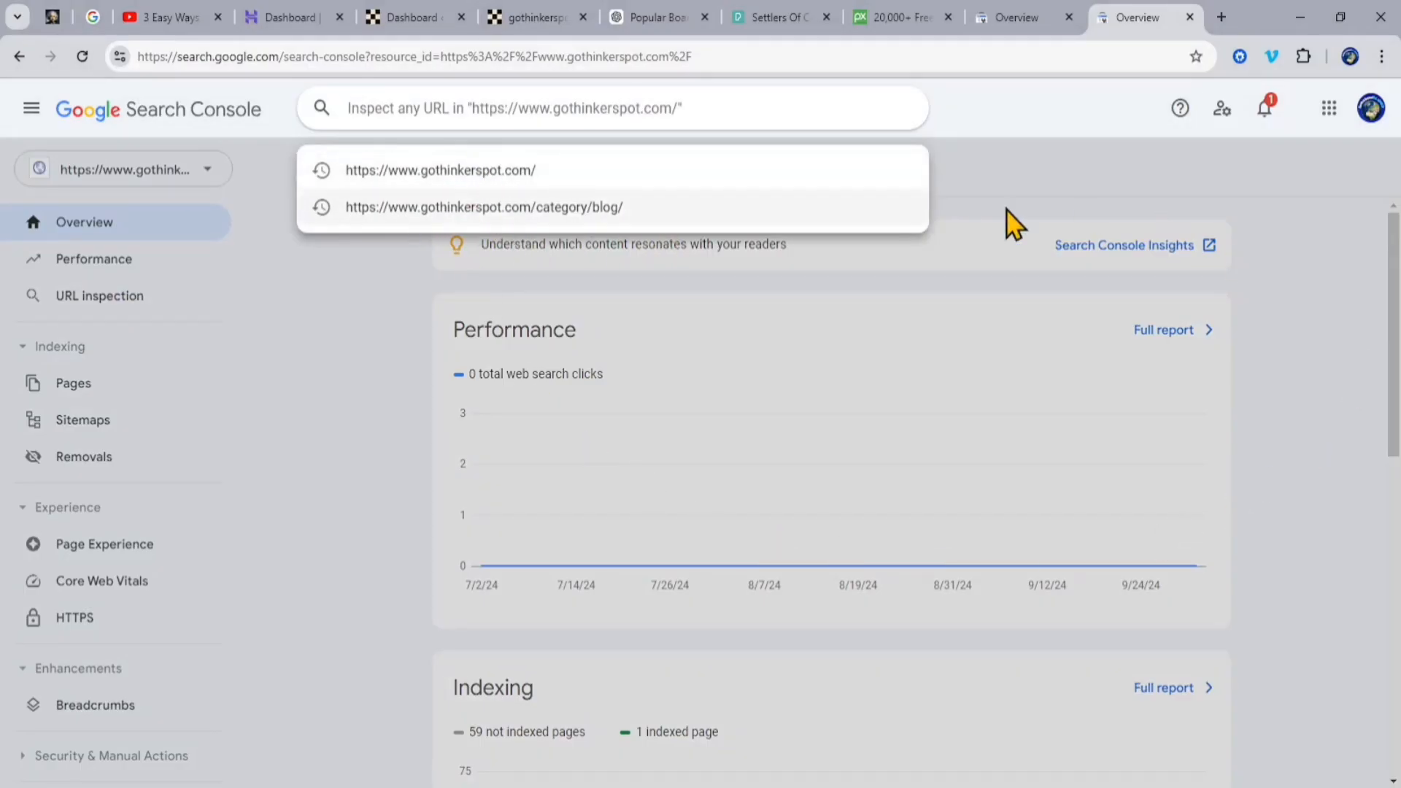
{"action": "left_click", "coordinate": [1334, 394]}
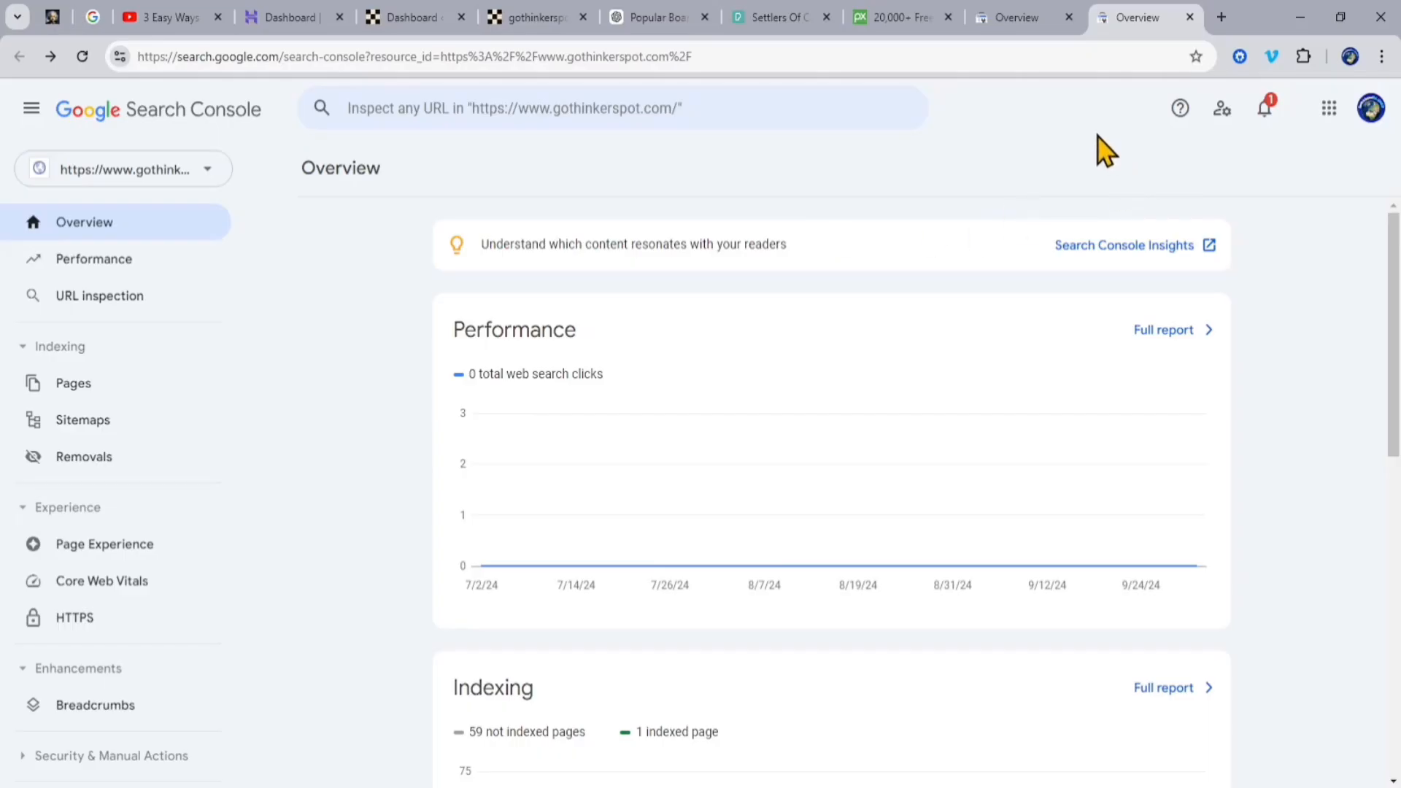
{"action": "left_click", "coordinate": [427, 18]}
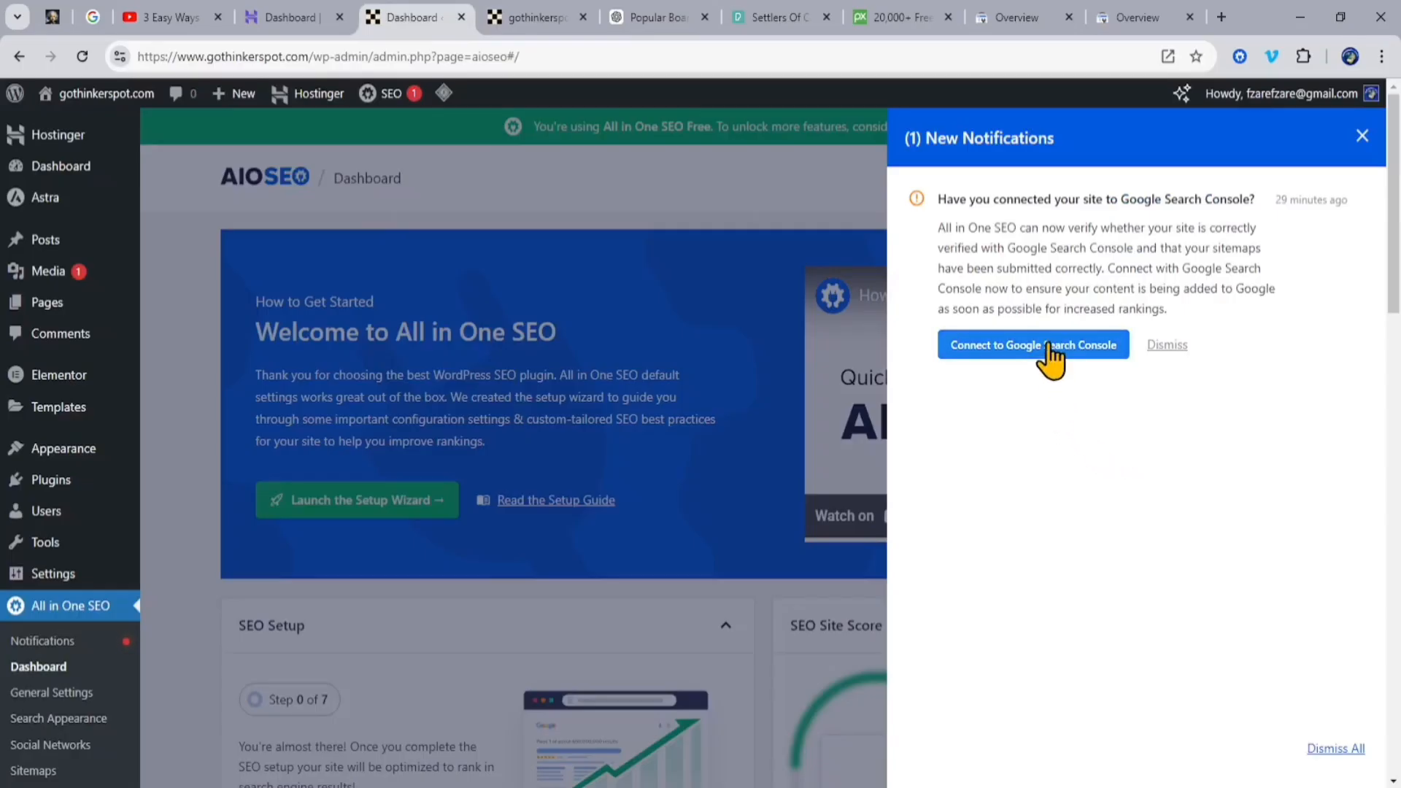
Step: Connect the site to Google Search Console through All in One SEO, authorizing access with the Google account and completing the connection
{"action": "left_click", "coordinate": [1048, 344]}
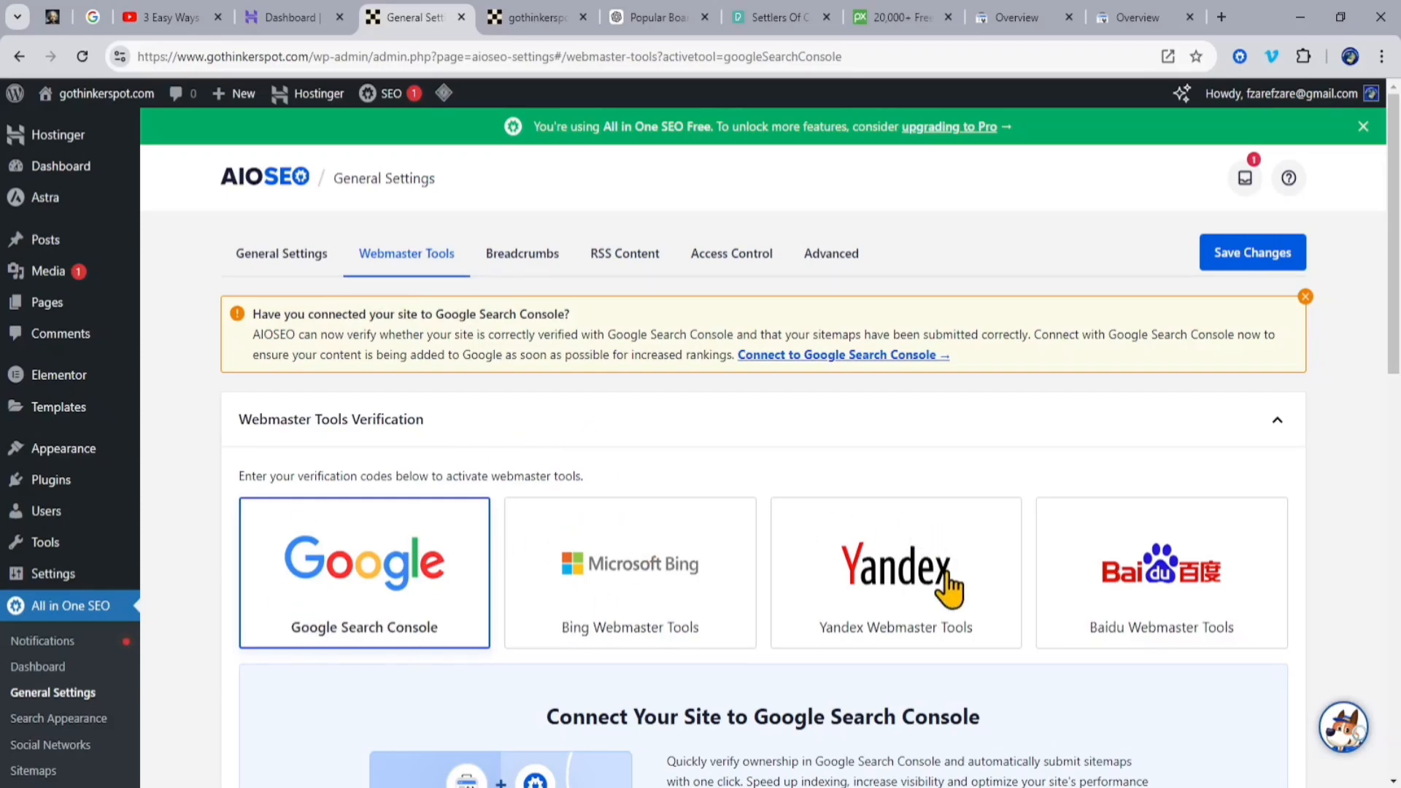
{"action": "scroll", "coordinate": [1146, 584], "scroll_direction": "down", "scroll_amount": 2}
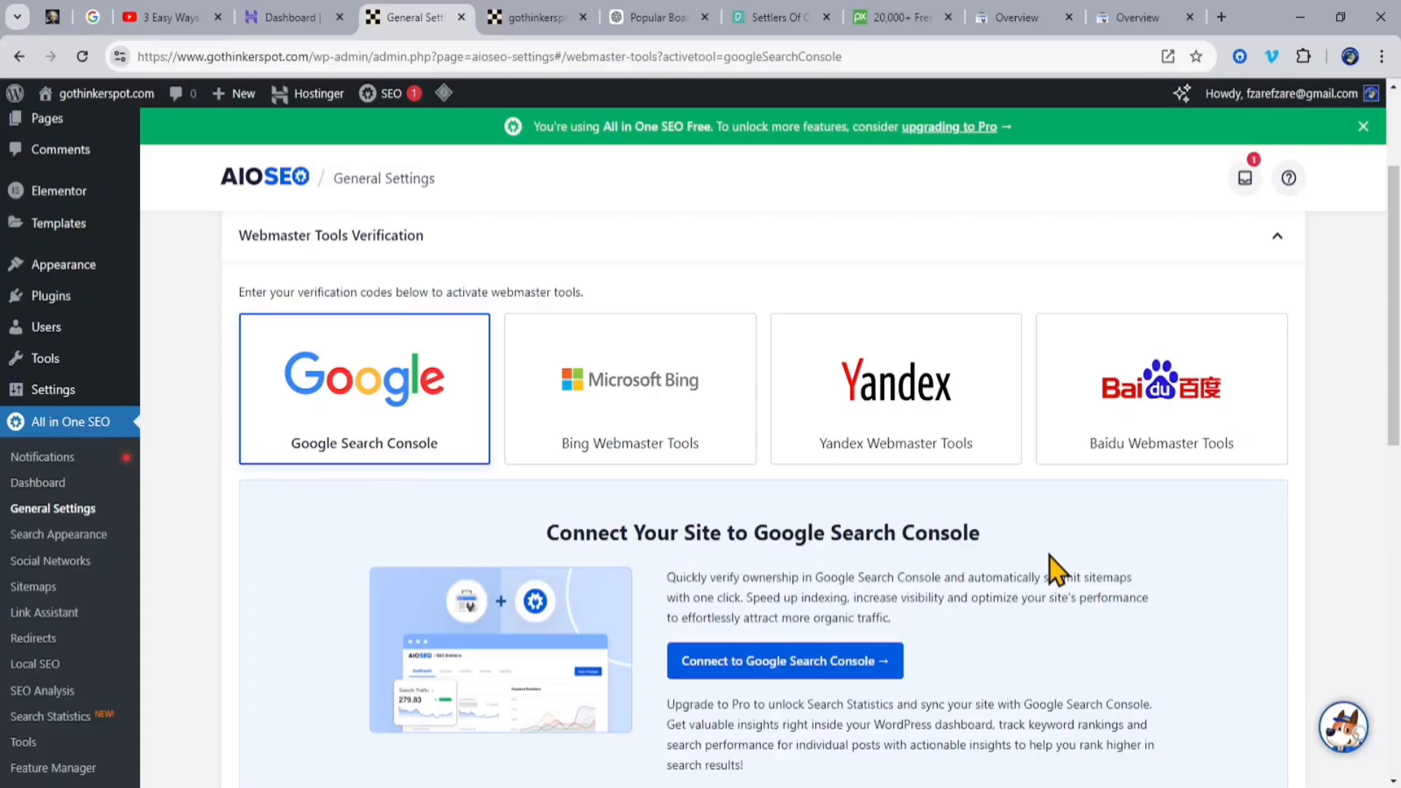
{"action": "scroll", "coordinate": [1056, 567], "scroll_direction": "down", "scroll_amount": 4}
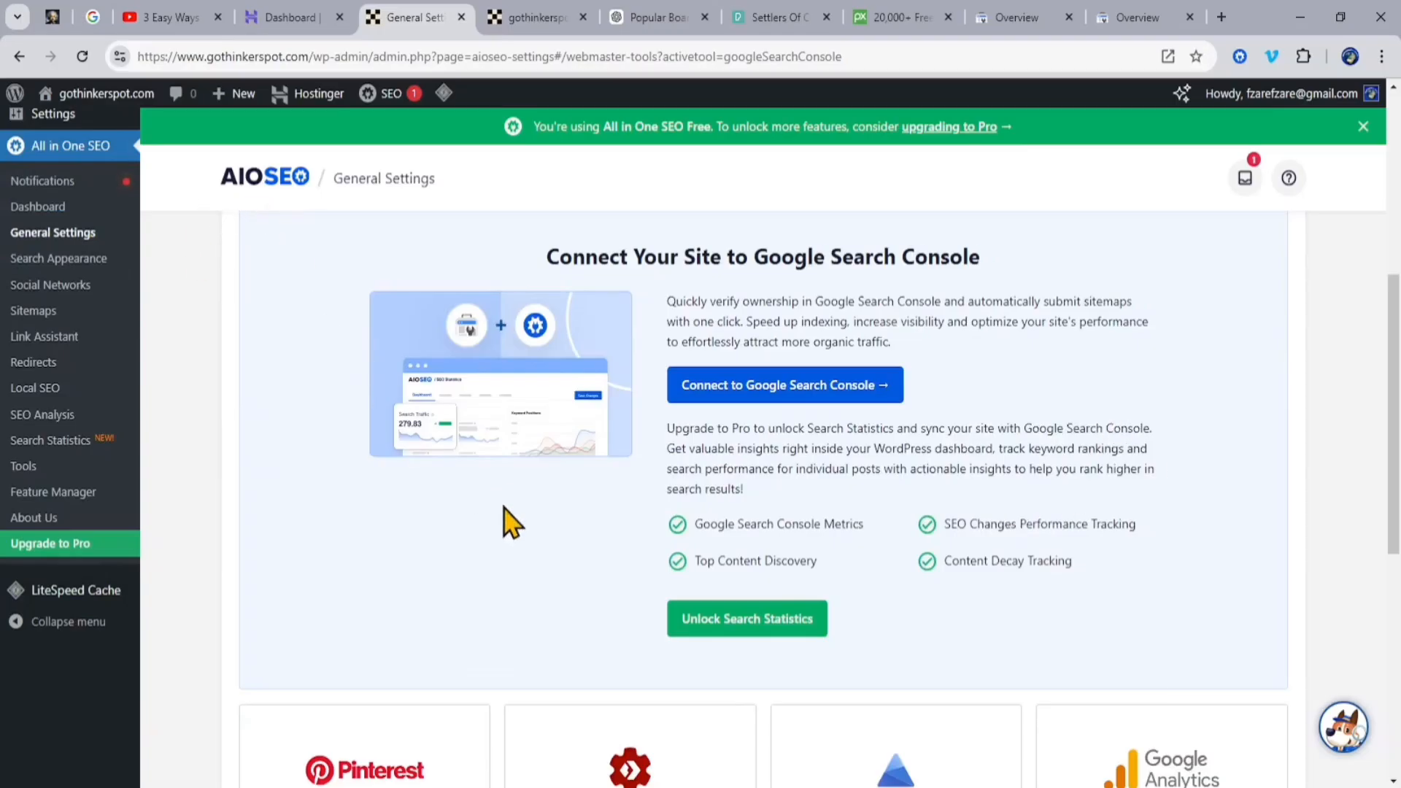
{"action": "left_click", "coordinate": [786, 386]}
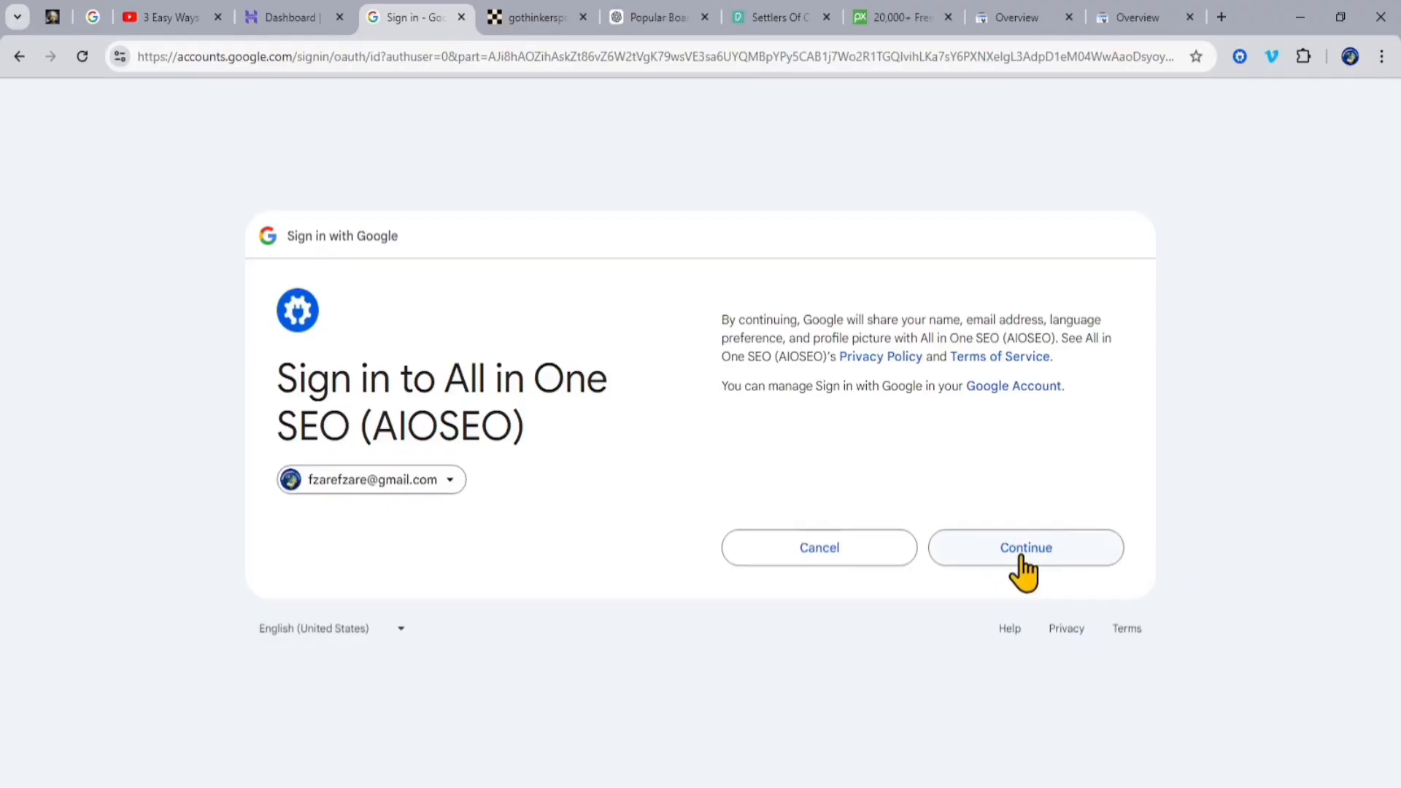
{"action": "left_click", "coordinate": [1025, 554]}
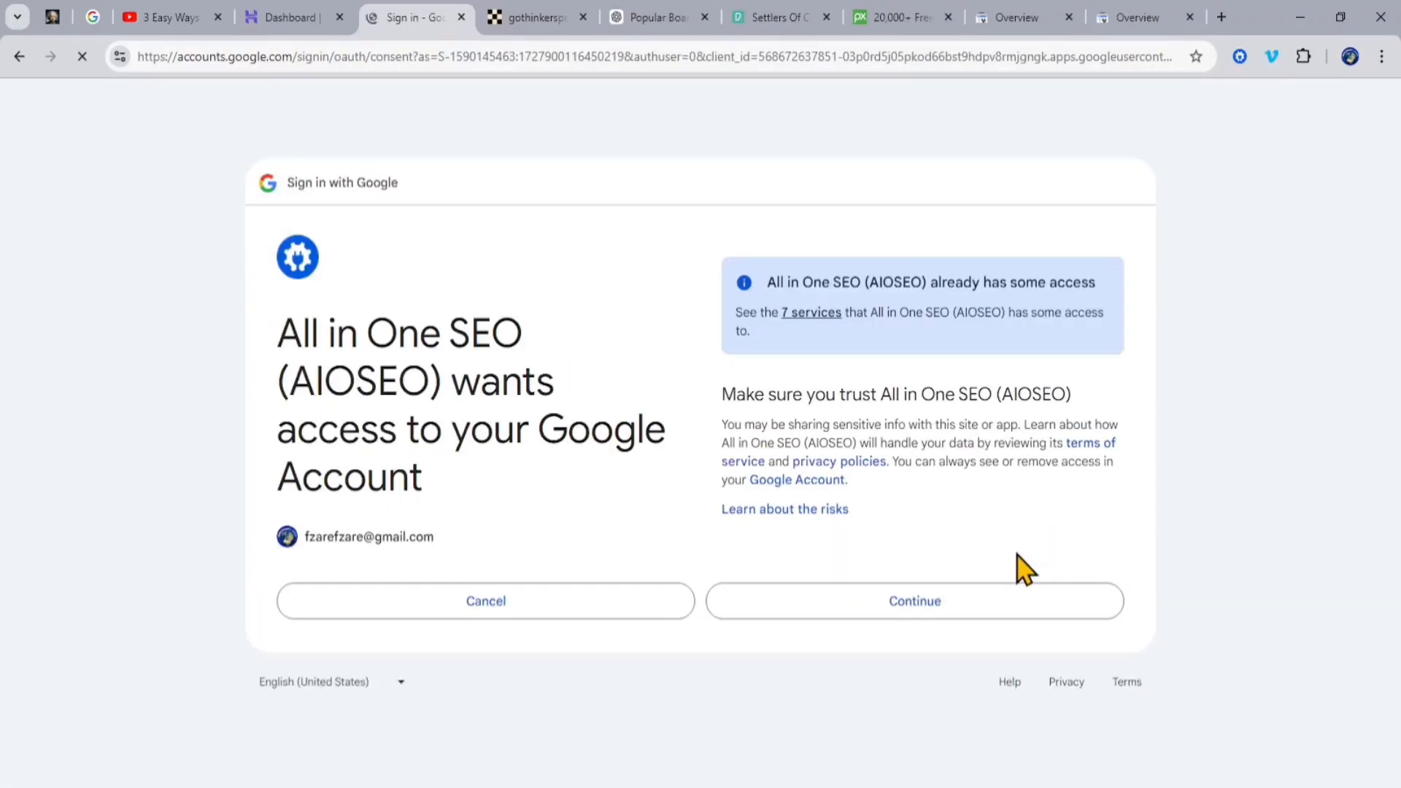
{"action": "left_click", "coordinate": [916, 613]}
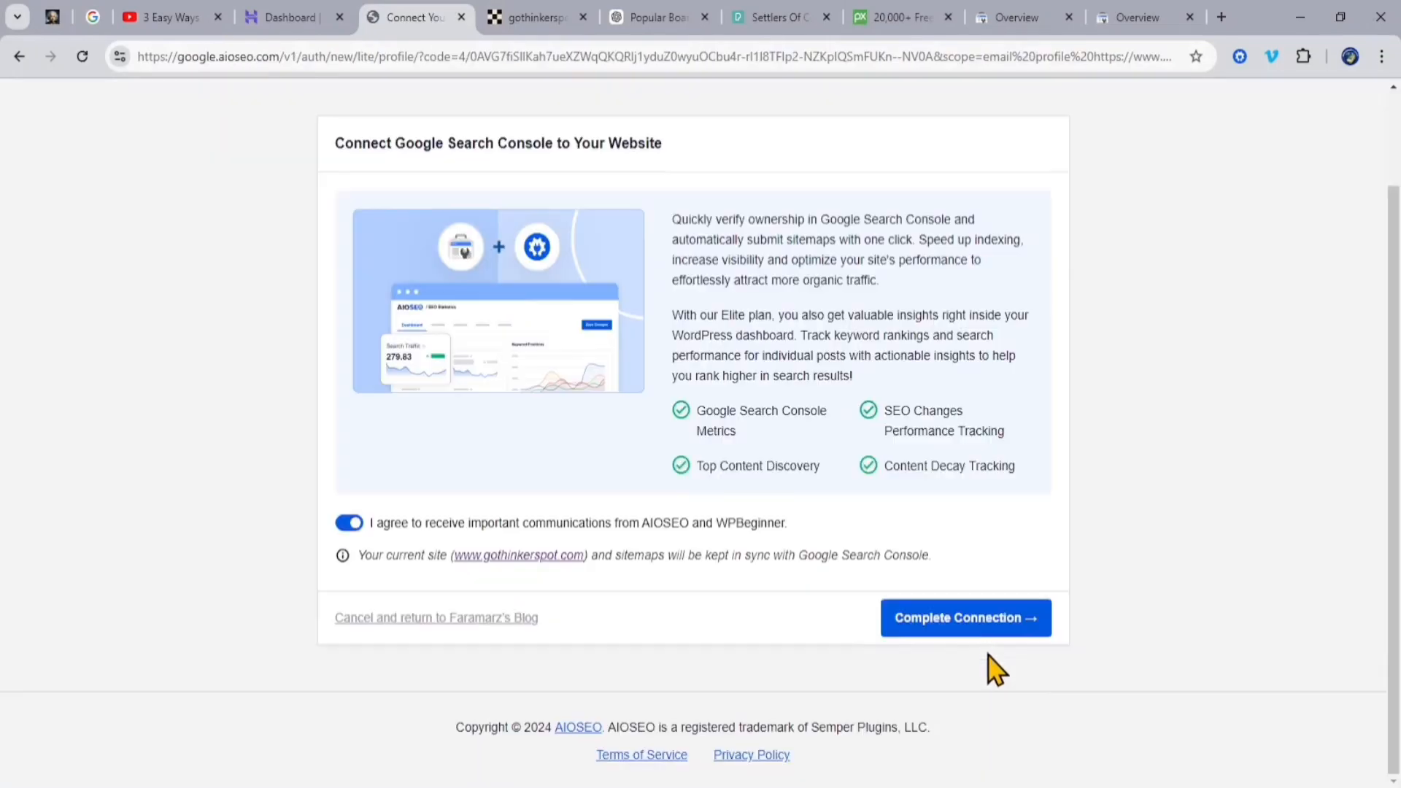
{"action": "left_click", "coordinate": [976, 632]}
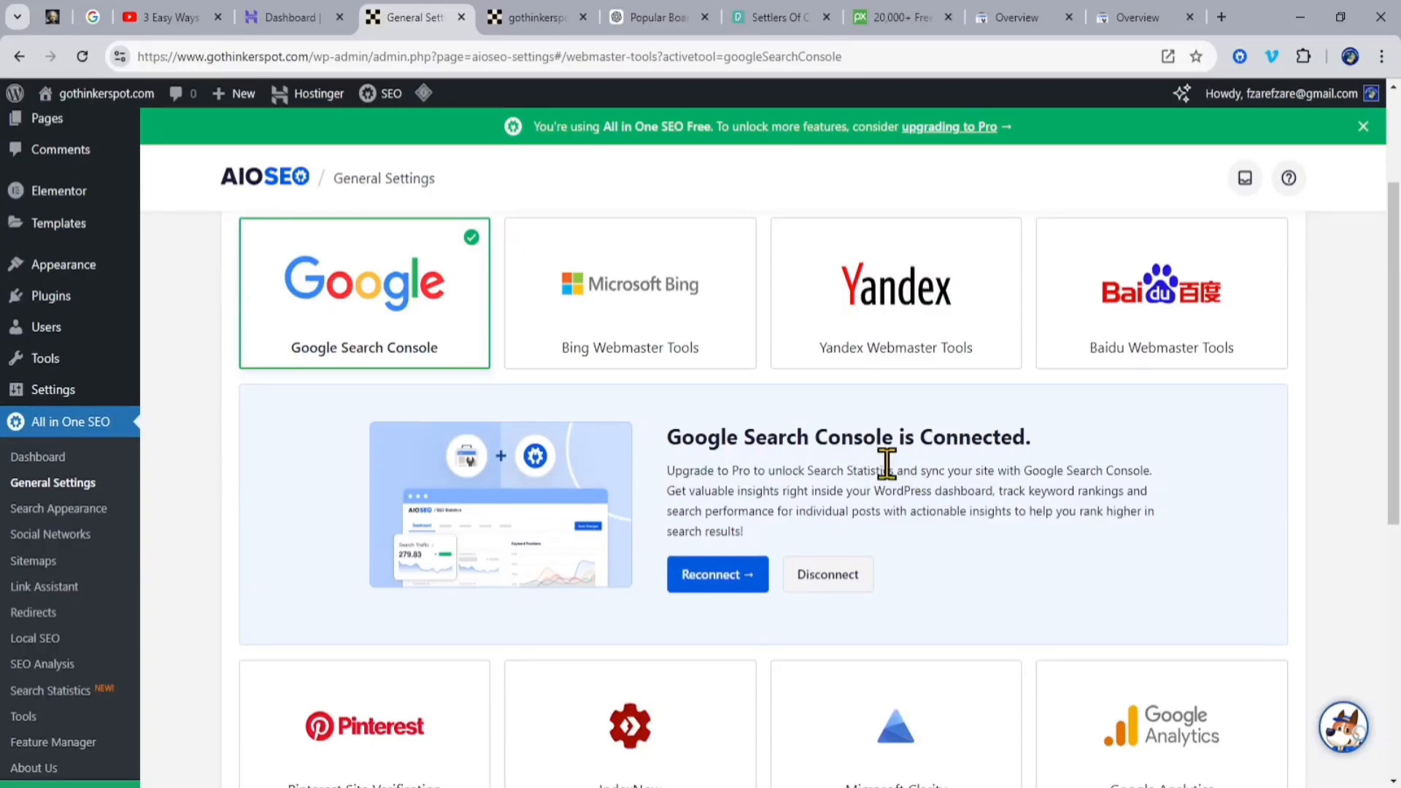
{"action": "scroll", "coordinate": [950, 276], "scroll_direction": "up", "scroll_amount": 3}
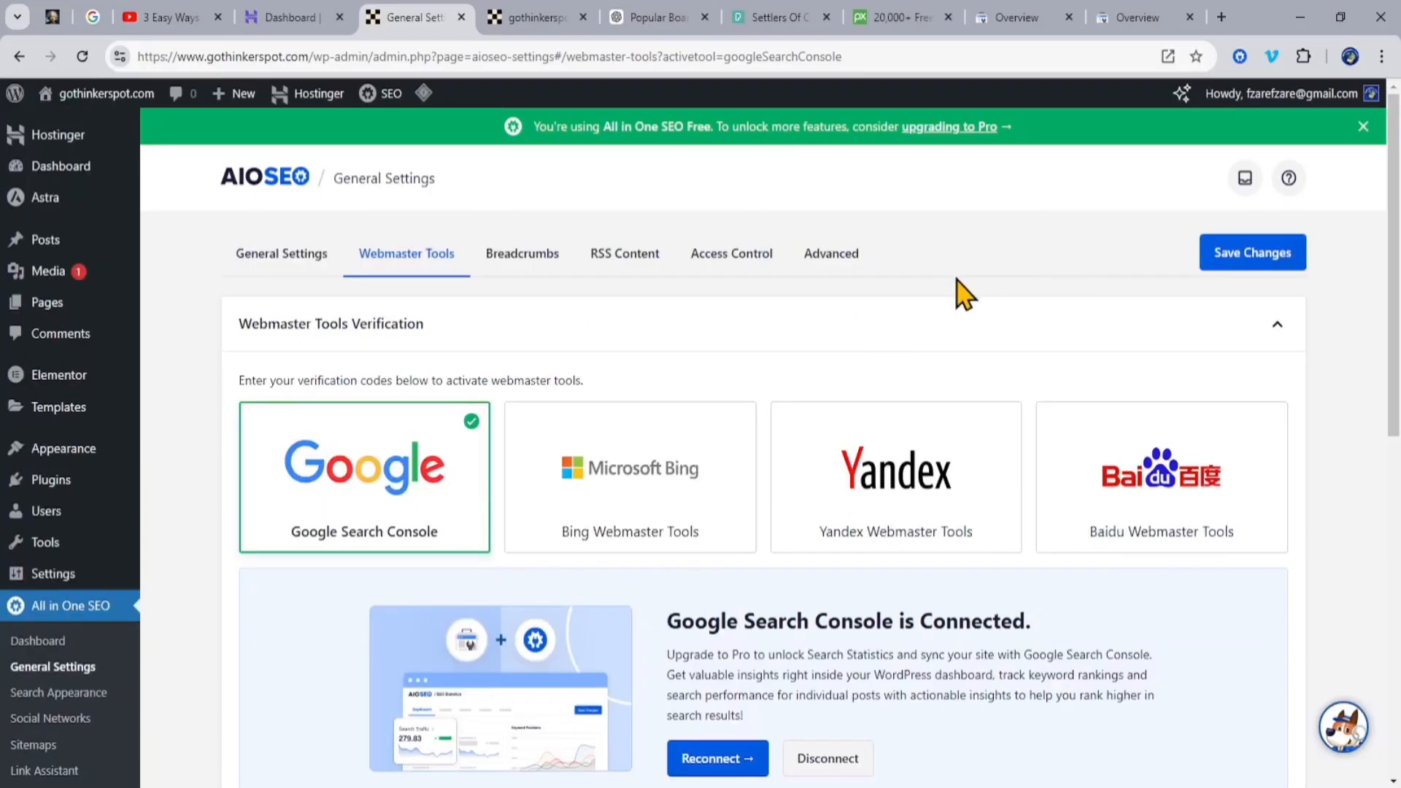
{"action": "left_click", "coordinate": [1132, 18]}
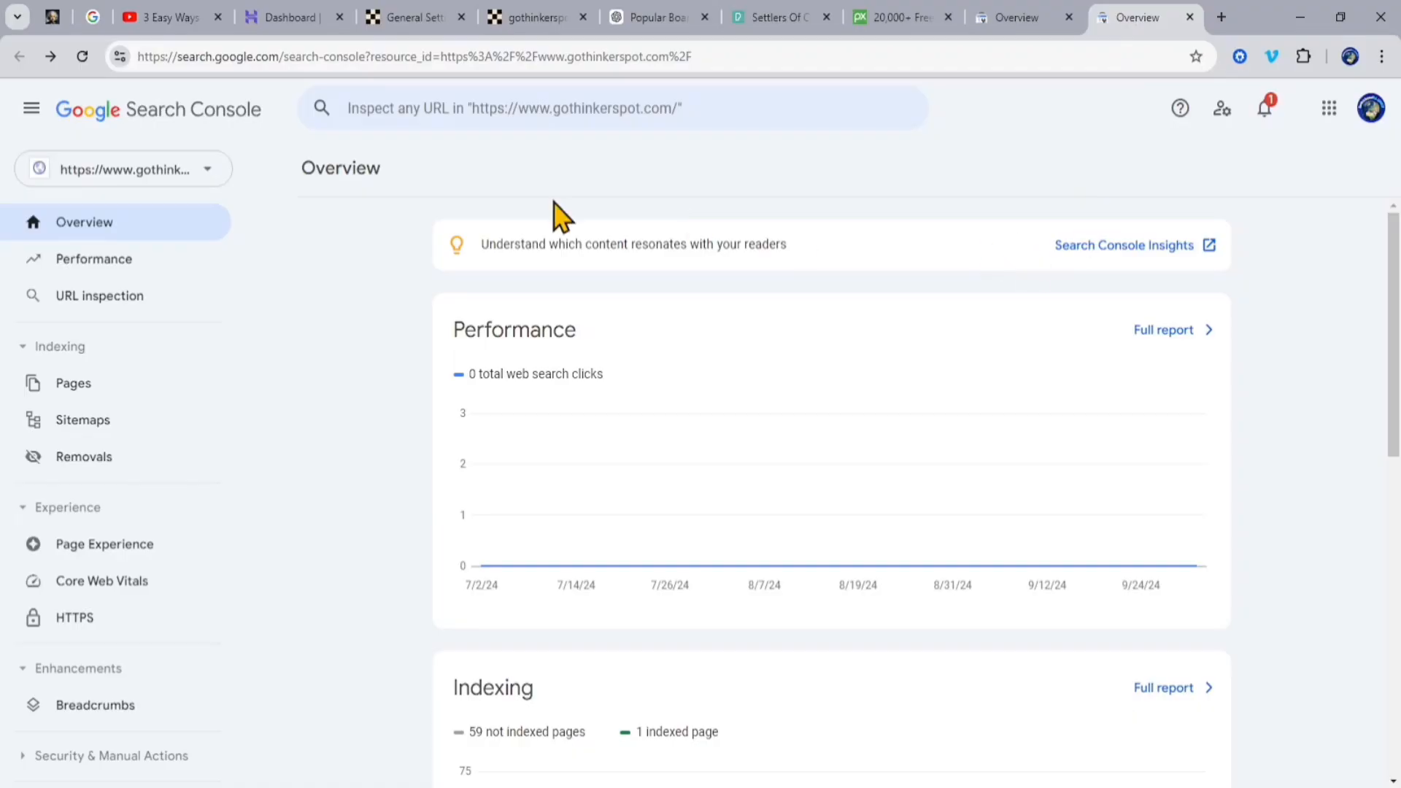
{"action": "left_click", "coordinate": [114, 298]}
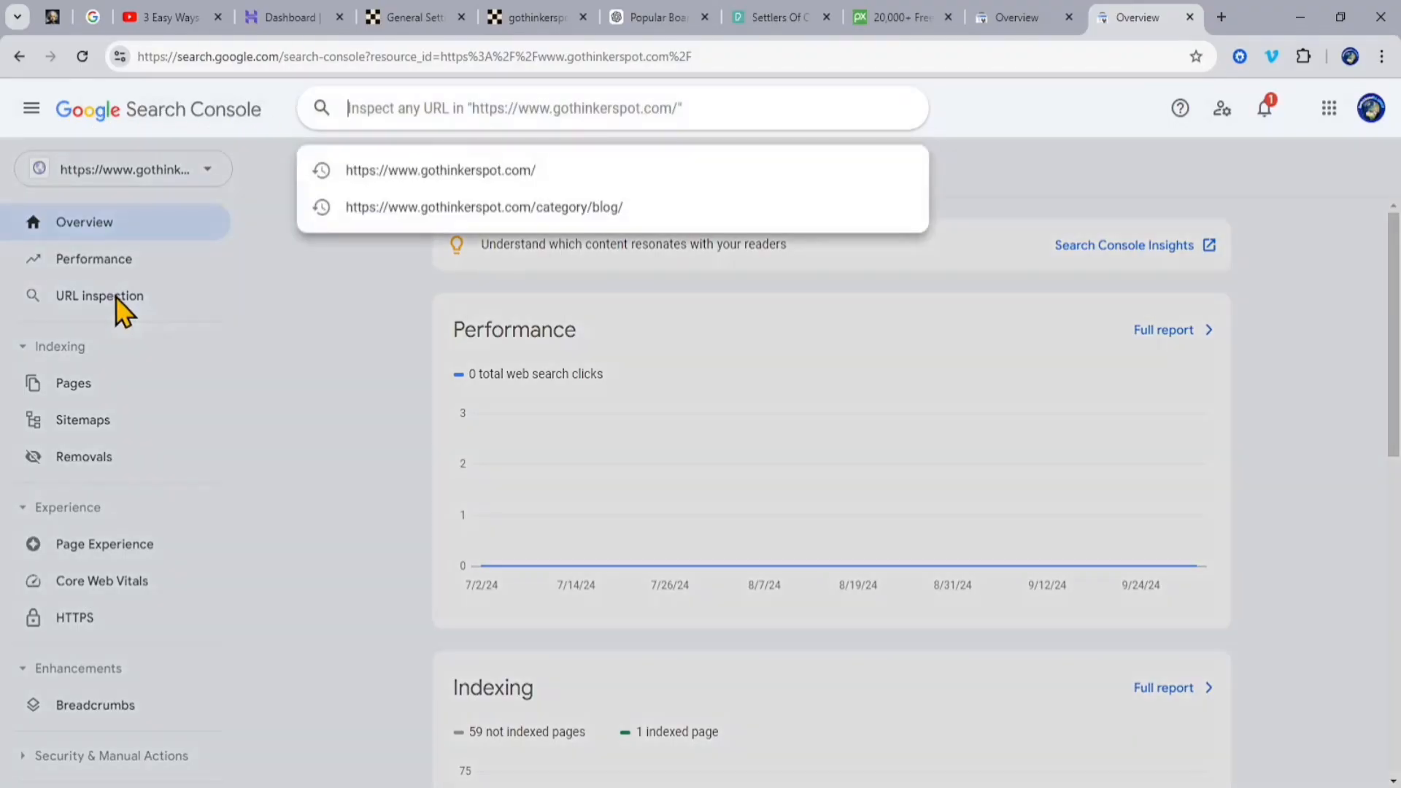
{"action": "left_click", "coordinate": [453, 172]}
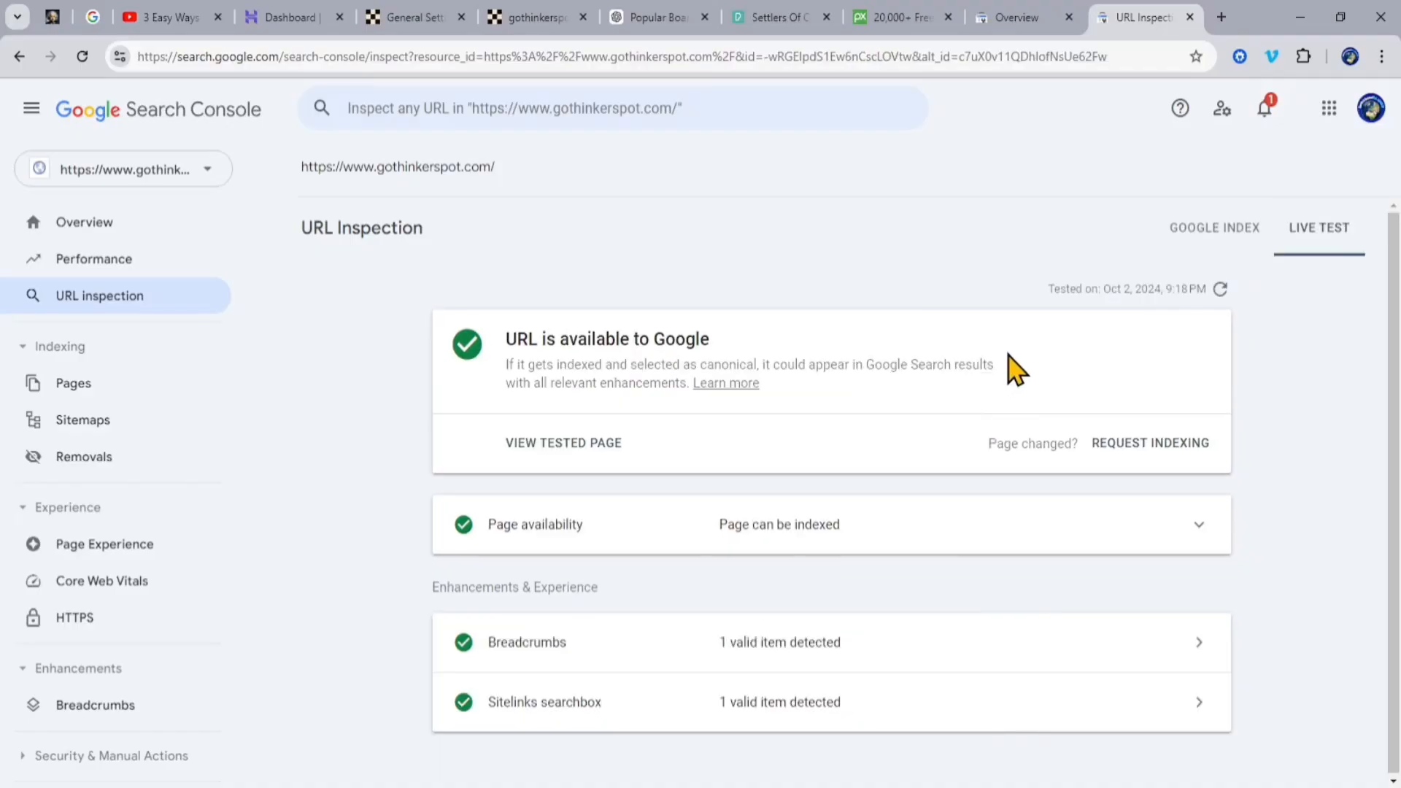
Step: Search Google for gothinkerspot in a new browser tab and open the gothinkerspot.com result
{"action": "left_click", "coordinate": [1222, 17]}
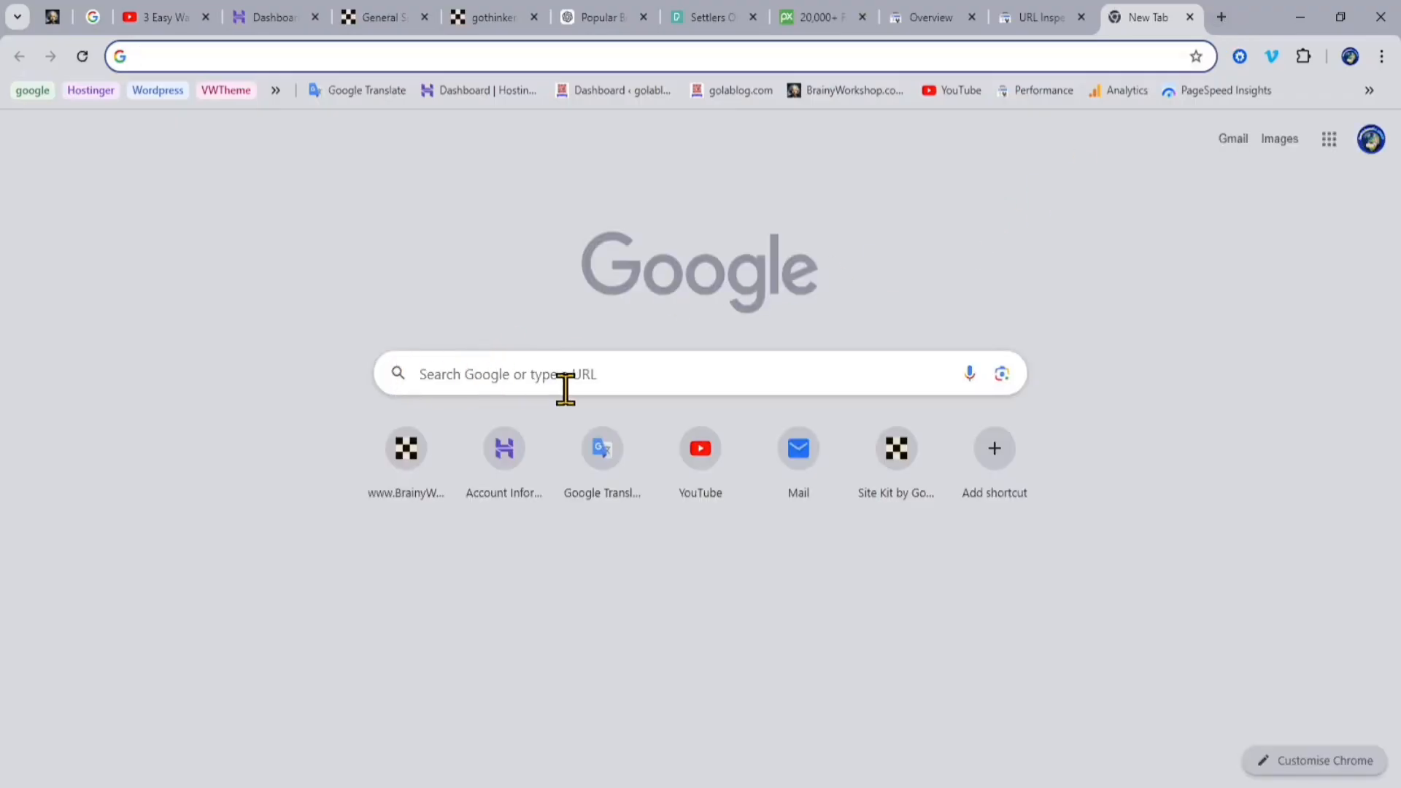
{"action": "left_click", "coordinate": [480, 376]}
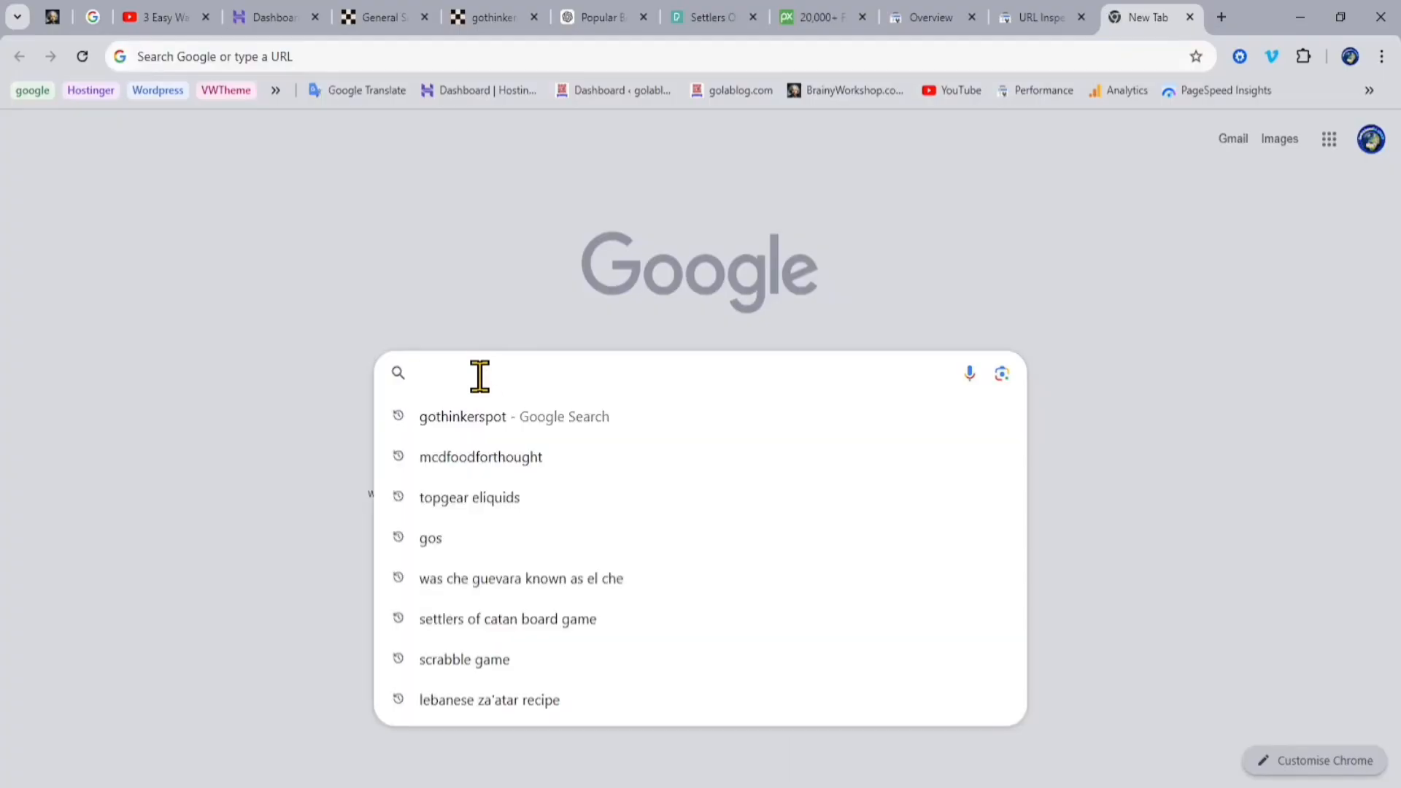
{"action": "left_click", "coordinate": [482, 438]}
{"action": "left_click", "coordinate": [478, 420]}
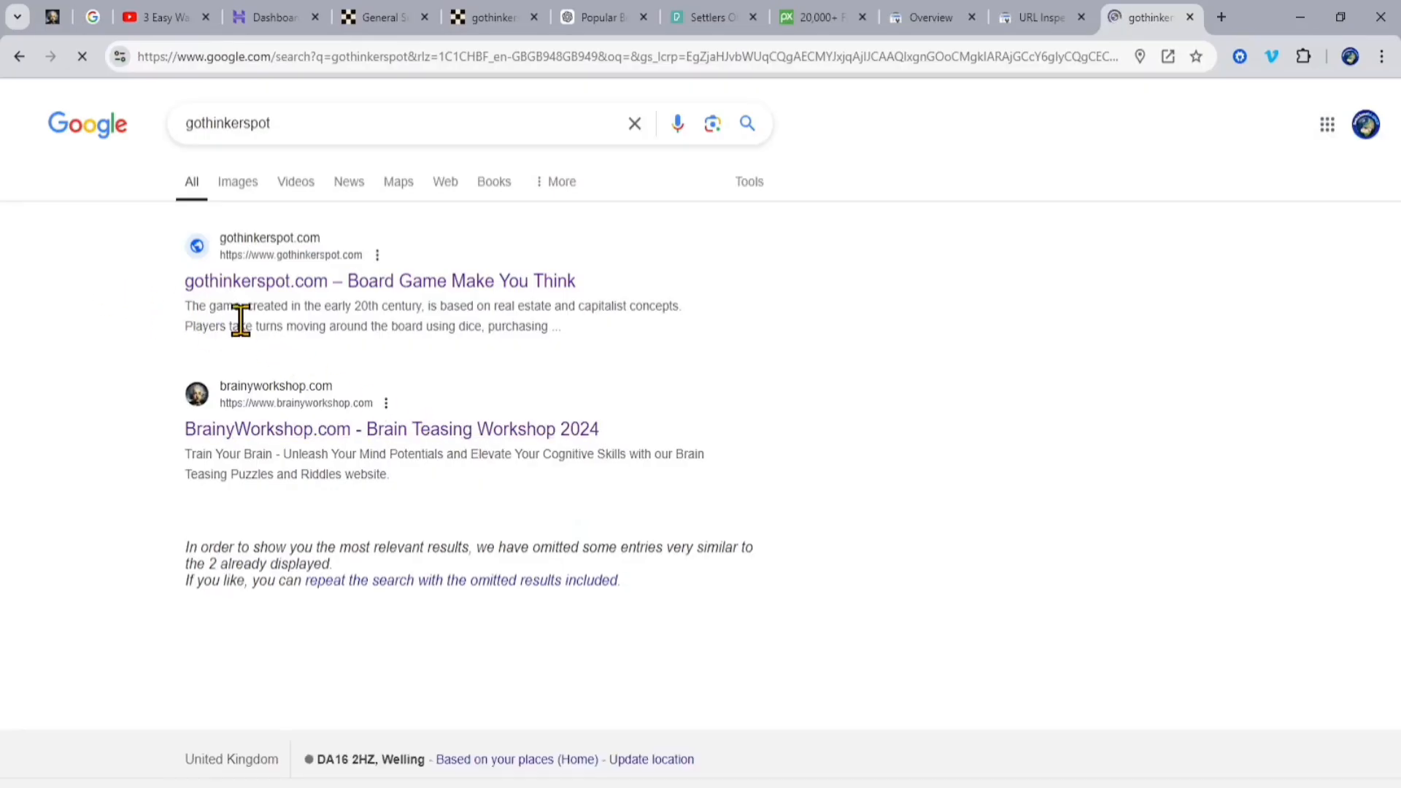
{"action": "left_click", "coordinate": [283, 297]}
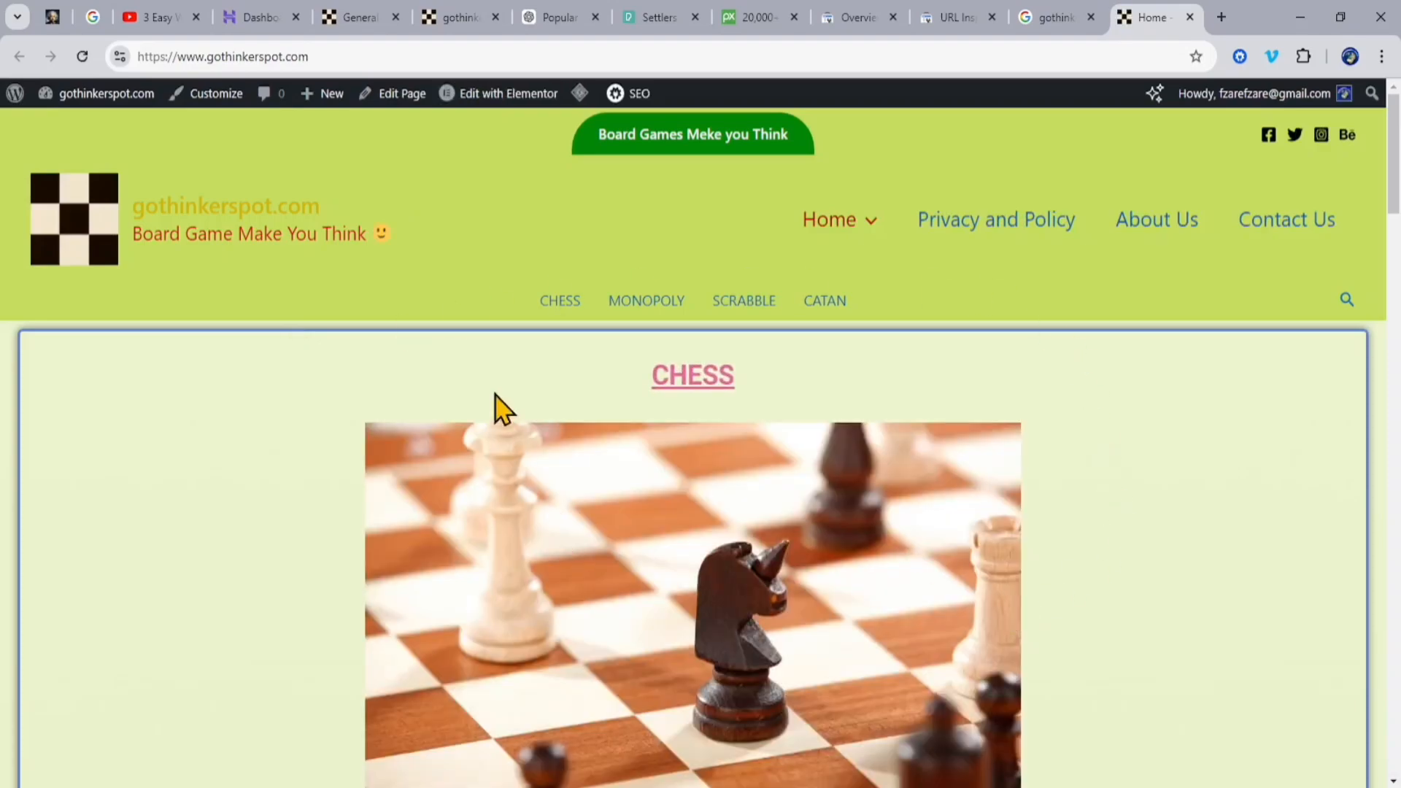
Step: Look over the Home page opened from Google, and check its entry in the search results again
{"action": "scroll", "coordinate": [1110, 472], "scroll_direction": "down", "scroll_amount": 8}
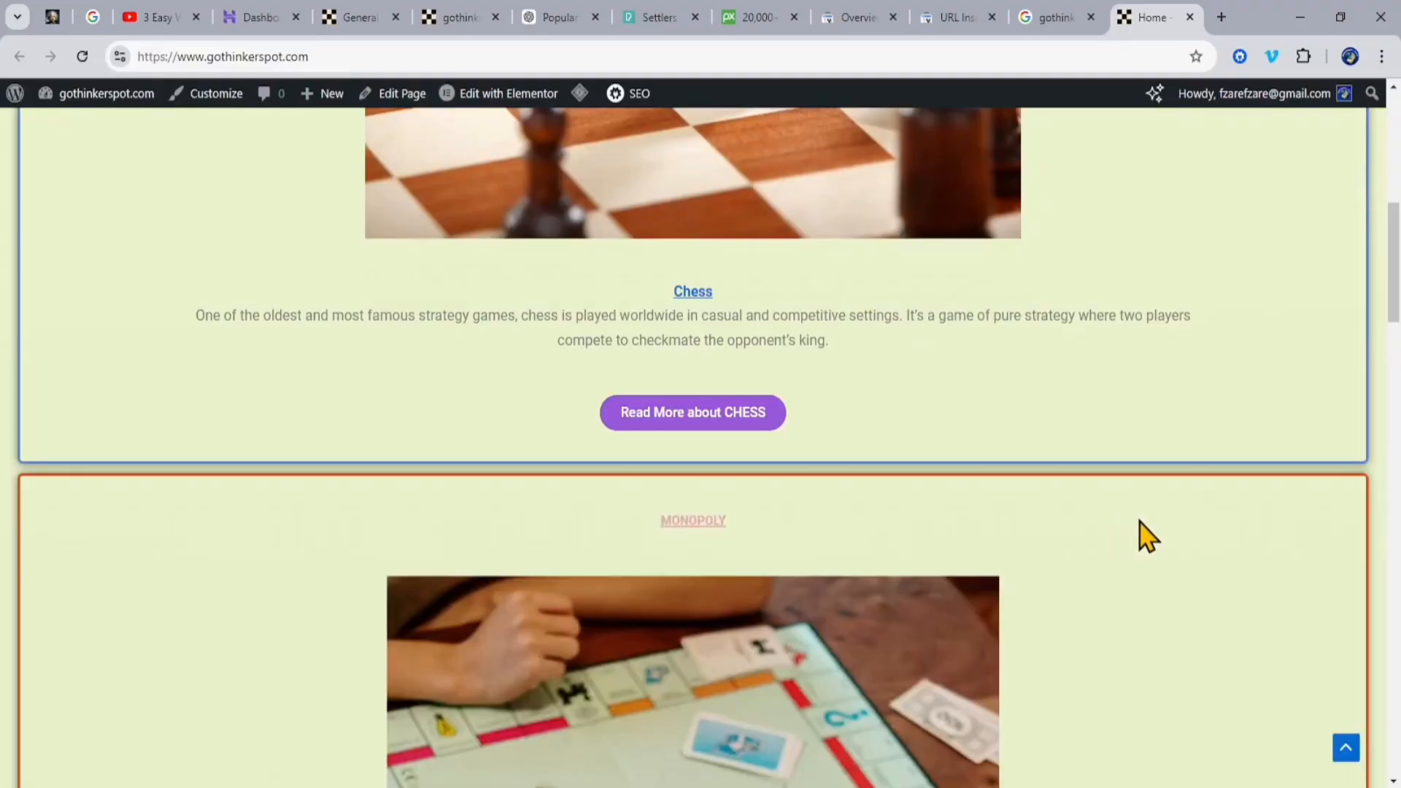
{"action": "scroll", "coordinate": [1138, 536], "scroll_direction": "down", "scroll_amount": 5}
{"action": "scroll", "coordinate": [1143, 537], "scroll_direction": "up", "scroll_amount": 12}
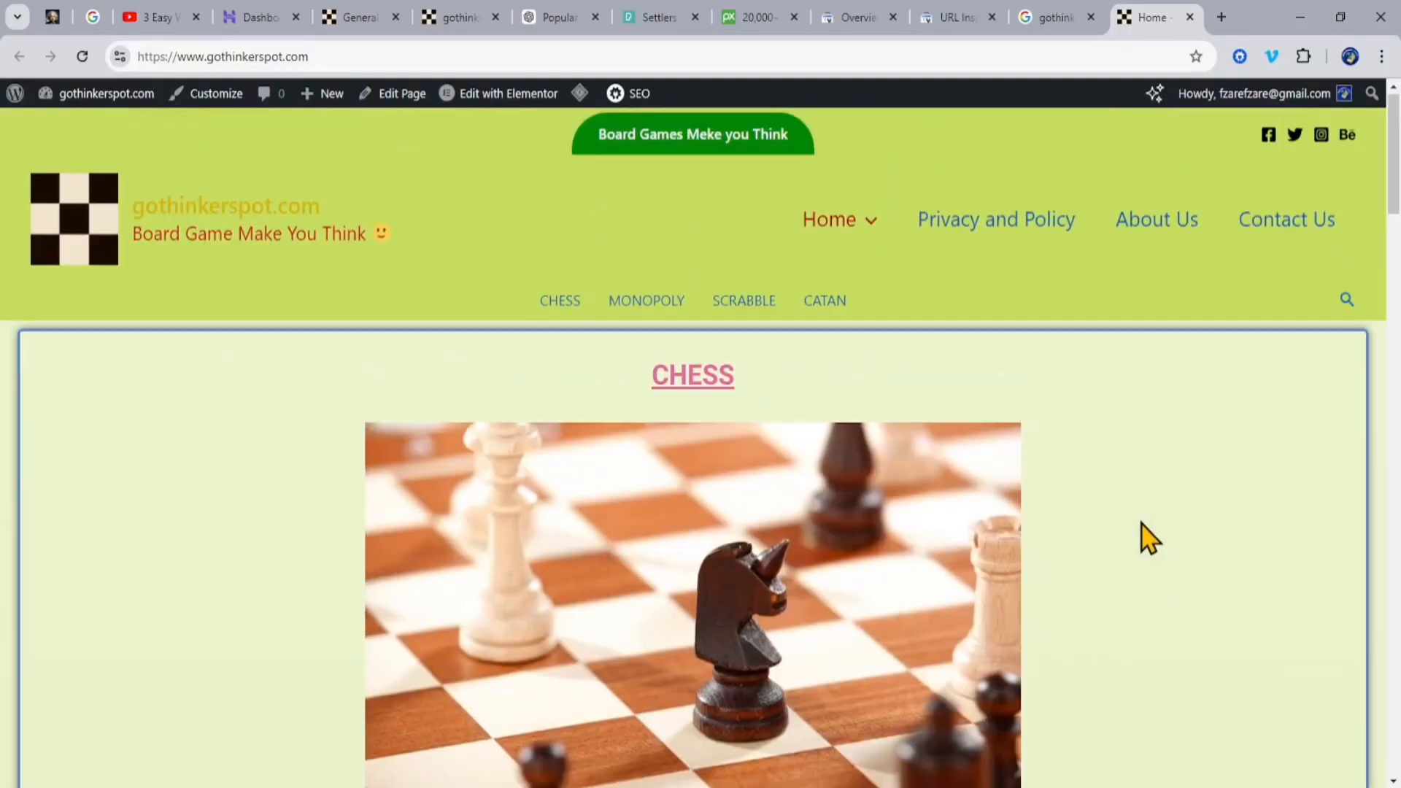
{"action": "scroll", "coordinate": [898, 494], "scroll_direction": "down", "scroll_amount": 7}
{"action": "scroll", "coordinate": [1165, 531], "scroll_direction": "up", "scroll_amount": 8}
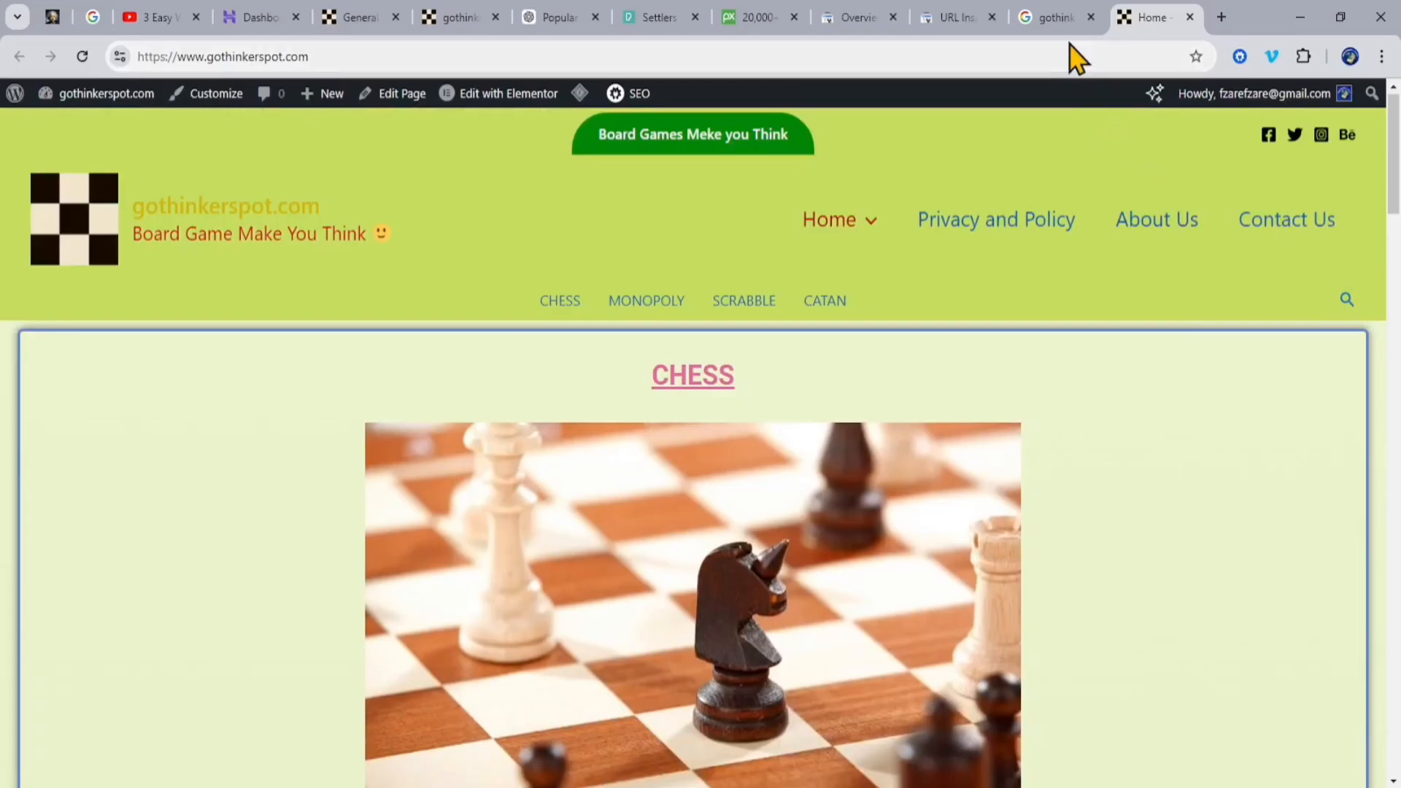
{"action": "left_click", "coordinate": [1058, 17]}
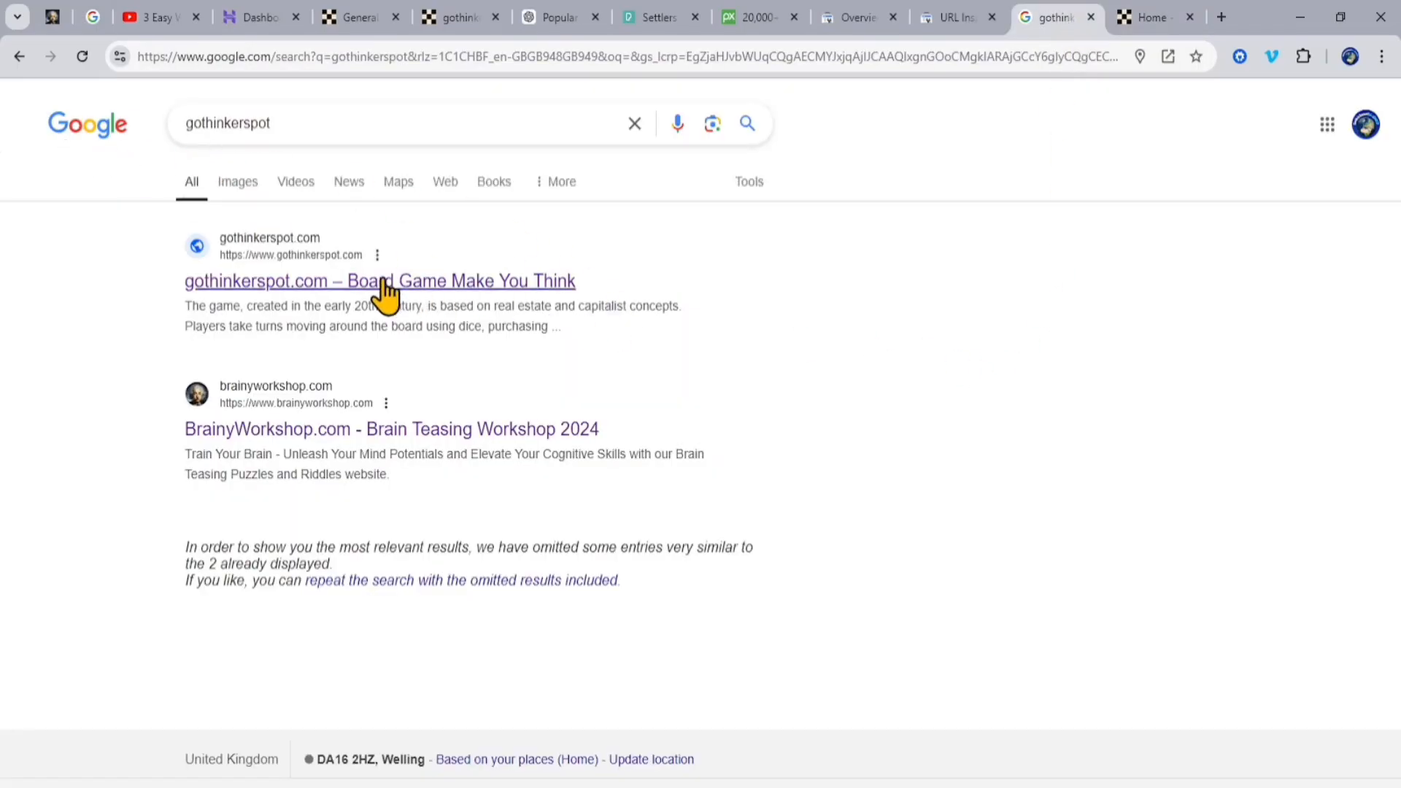
{"action": "left_click", "coordinate": [1153, 17]}
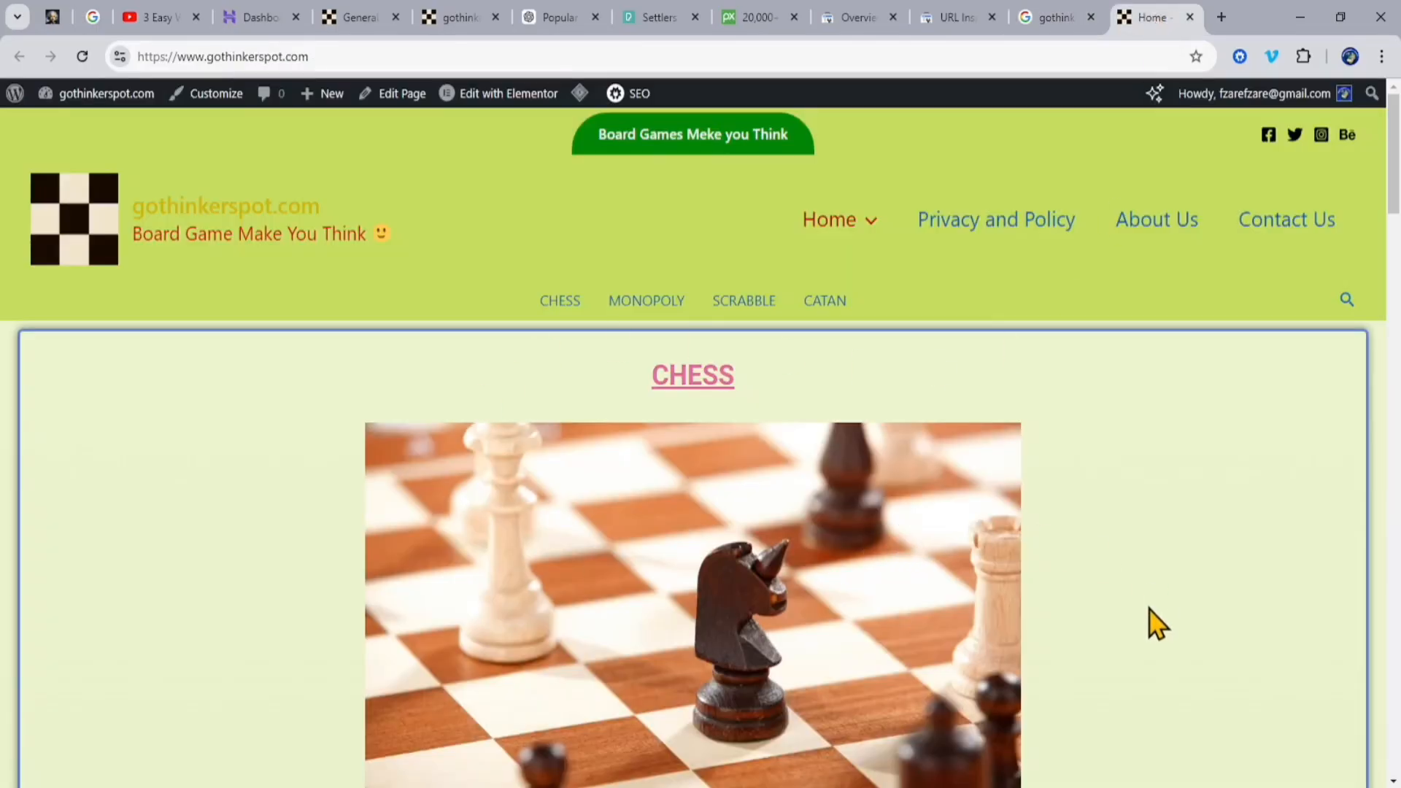